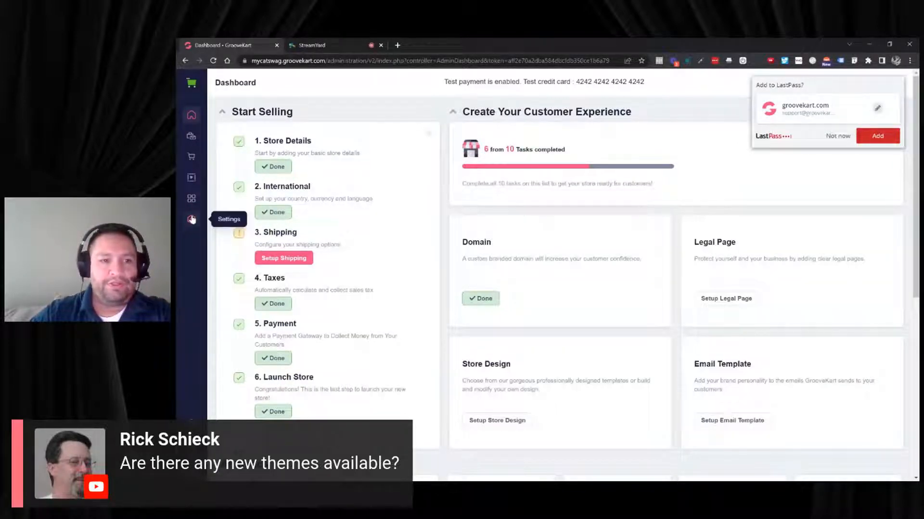
Step: Open the current store's homepage in the page builder and display its list of basic themes
click(192, 180)
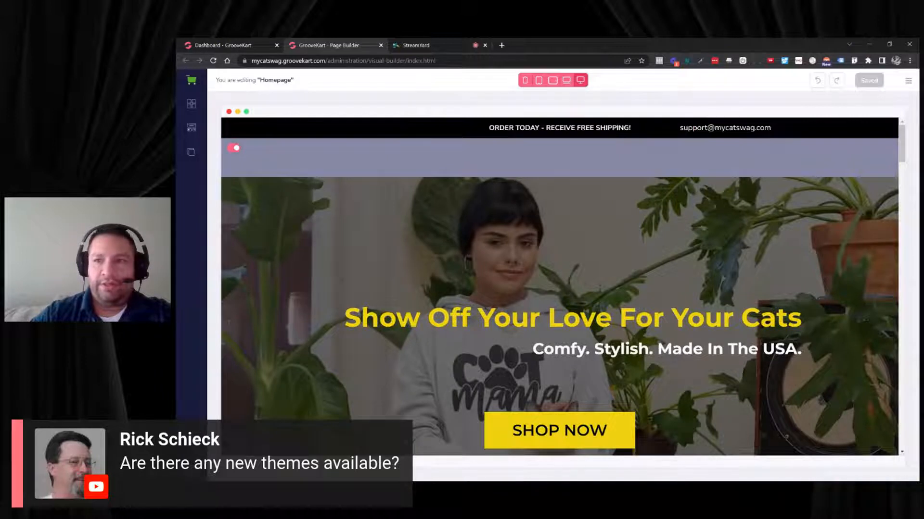
click(908, 82)
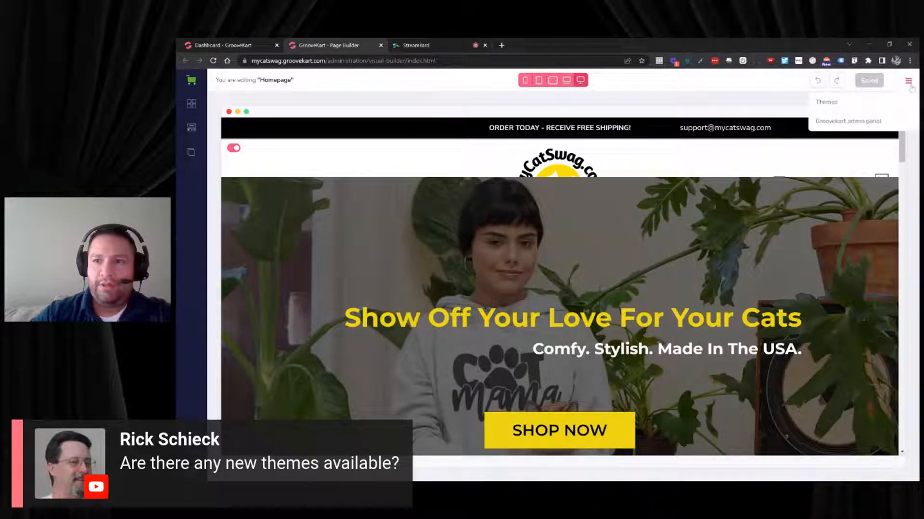
click(845, 103)
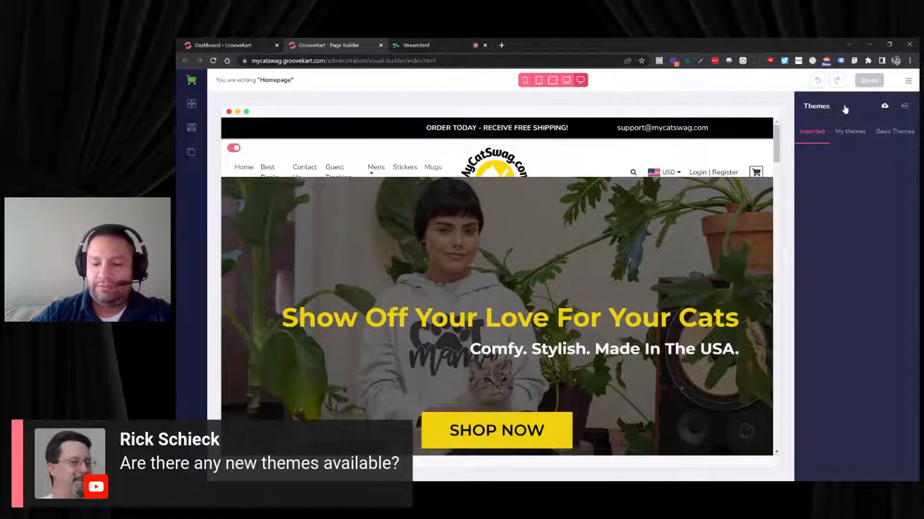
click(884, 134)
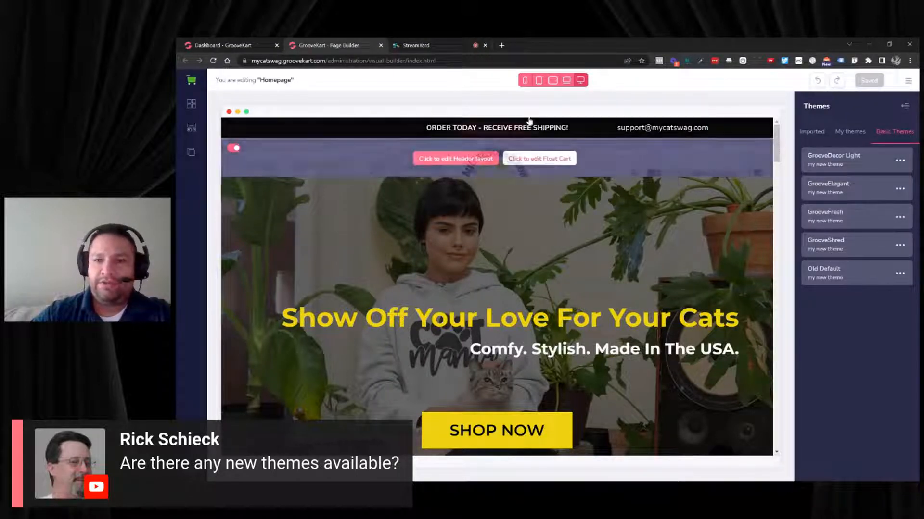
Step: Open app.groove.cm in a new browser tab and go to the admin dashboard of the Demodemo GrooveKart store
click(501, 45)
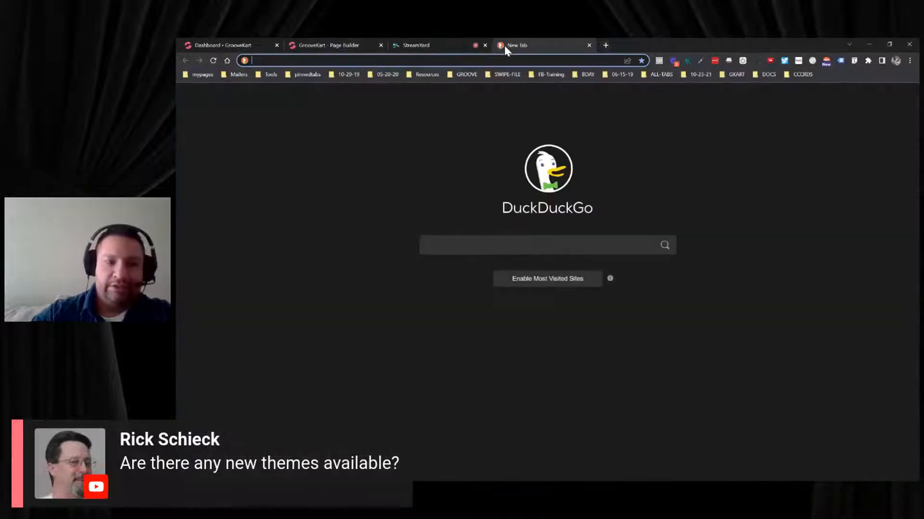
text(app)
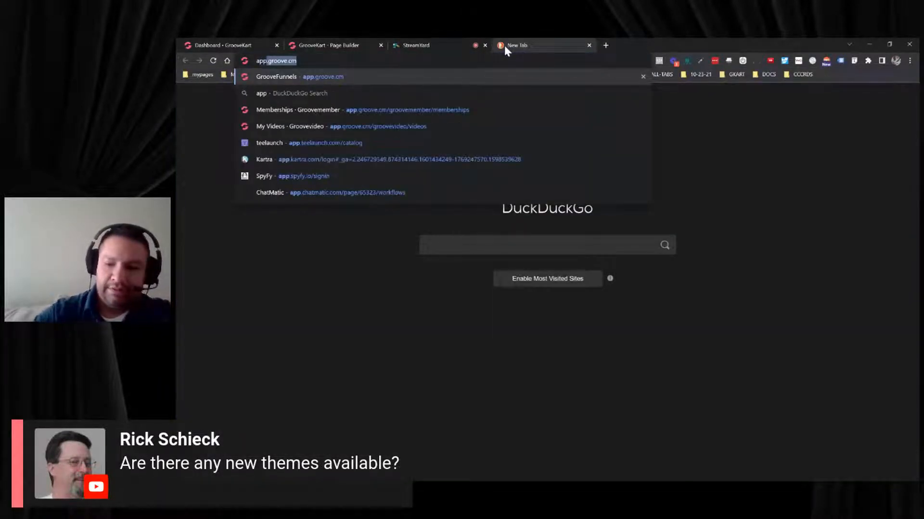
key(Return)
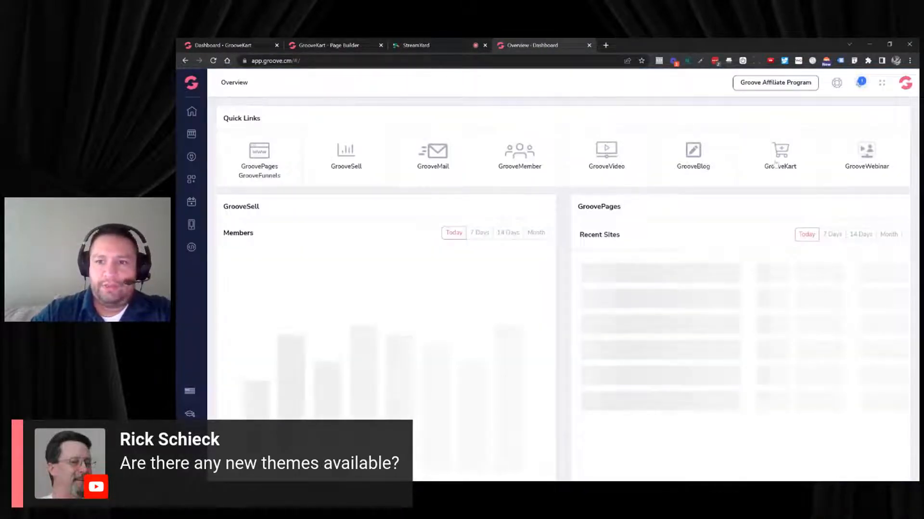
click(775, 164)
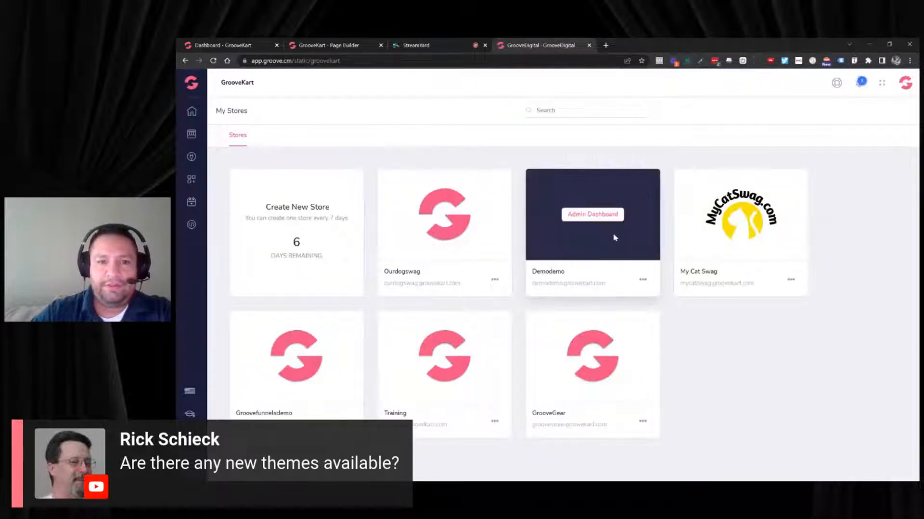
click(643, 280)
click(625, 259)
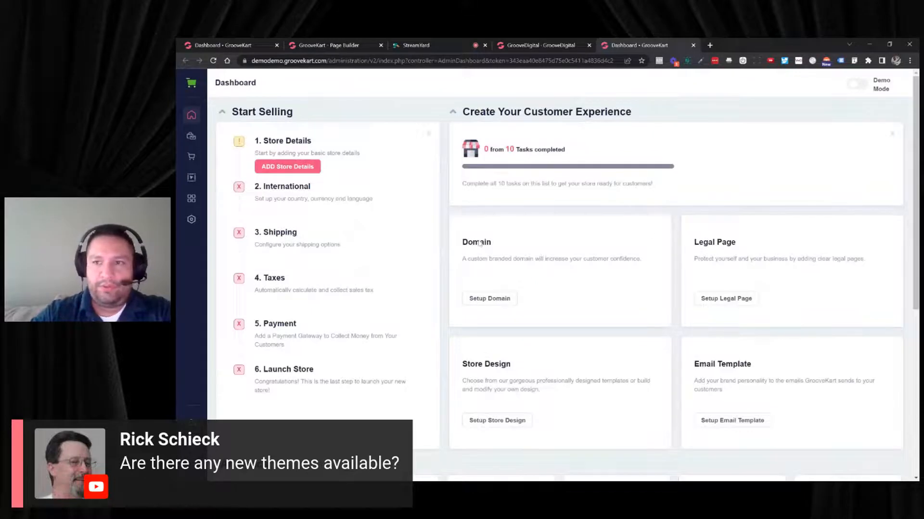
Step: Open the Demodemo store's homepage in the page builder and display the basic themes
click(192, 177)
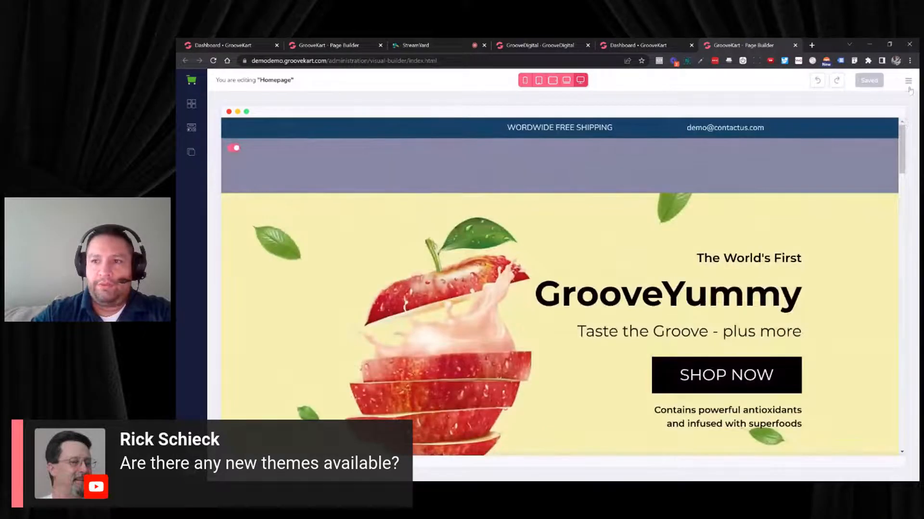
click(908, 81)
click(839, 104)
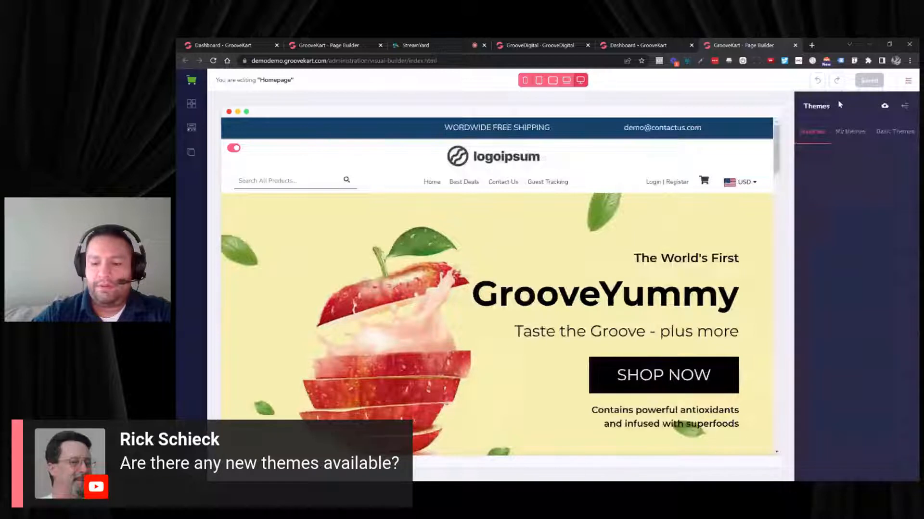
click(893, 131)
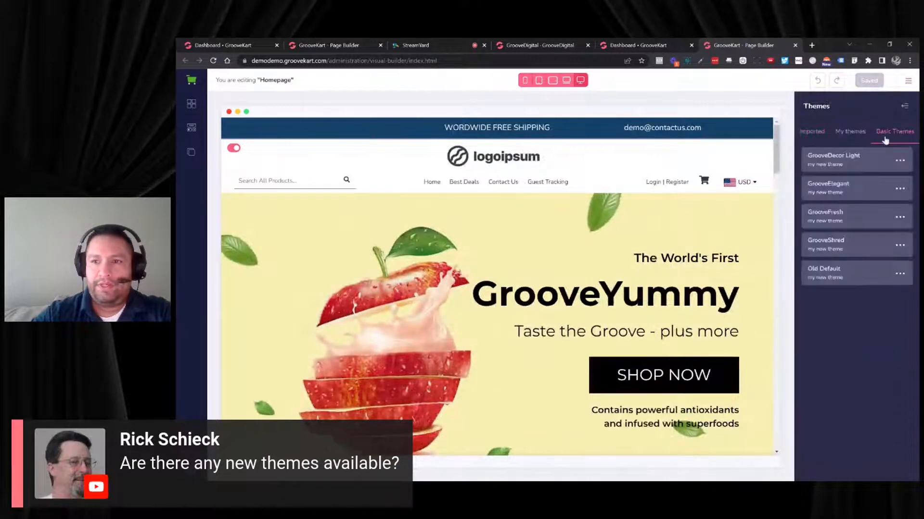
Step: Load the GrooveDecor Light theme, saving the current theme as a custom theme named 040722
click(840, 165)
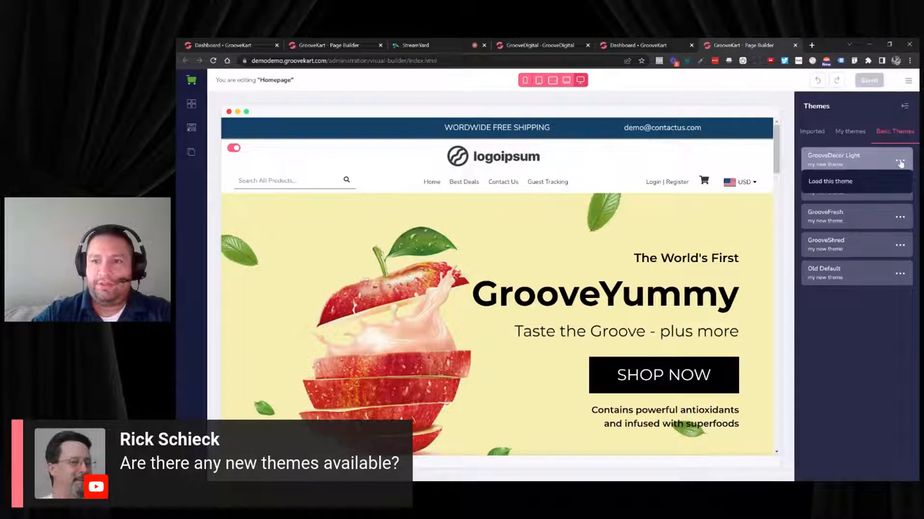
click(833, 184)
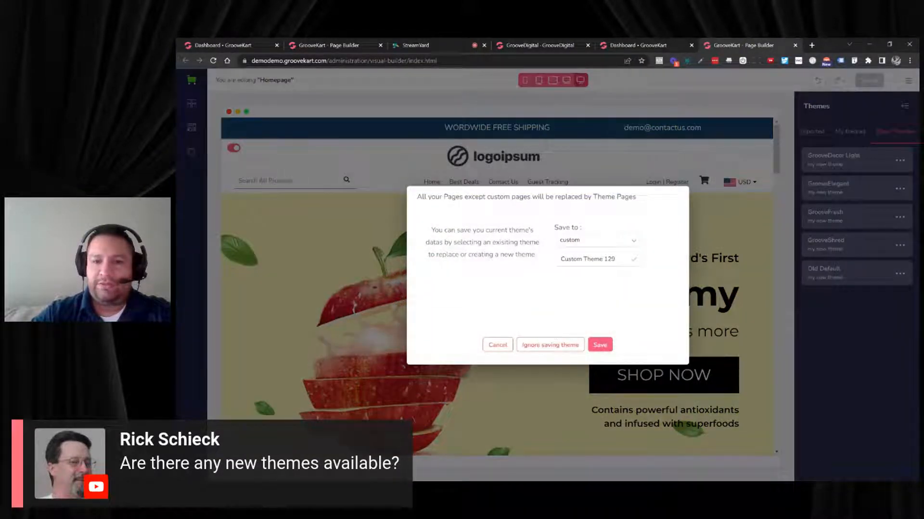
triple_click(594, 259)
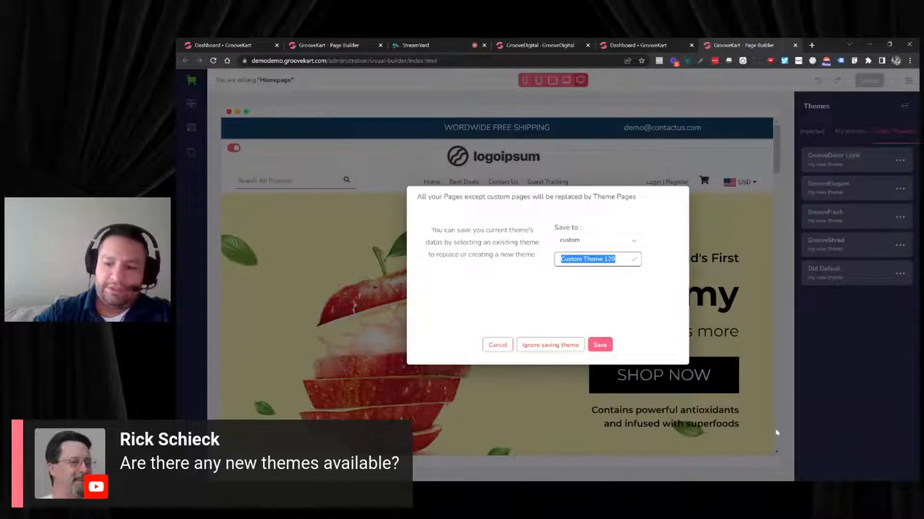
text(04-07-22)
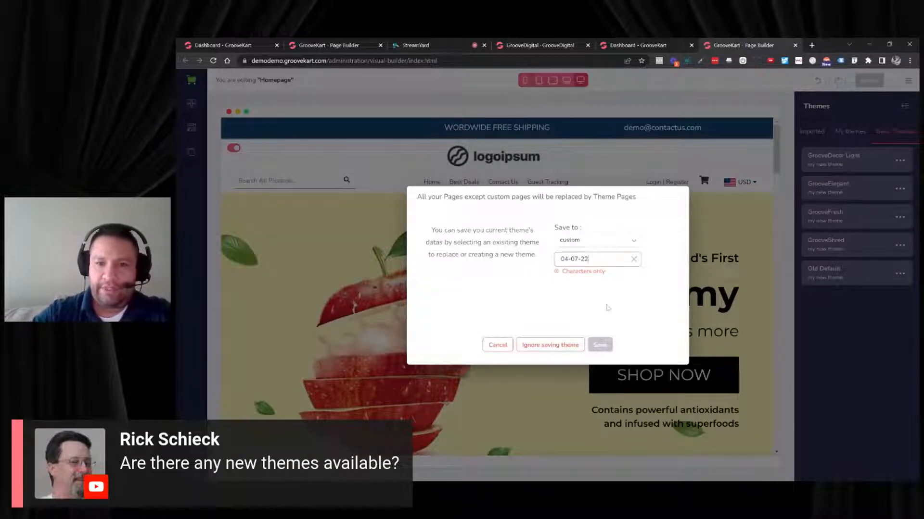
key(BackSpace)
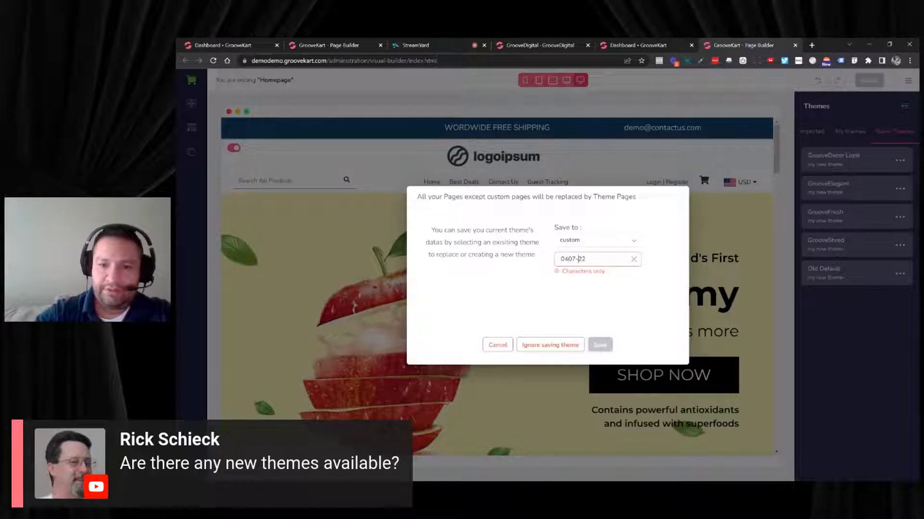
key(BackSpace)
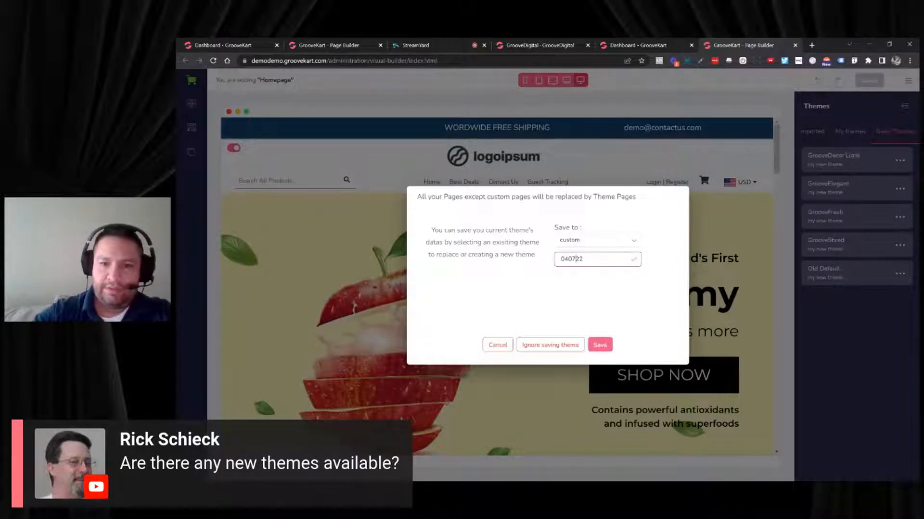
click(596, 344)
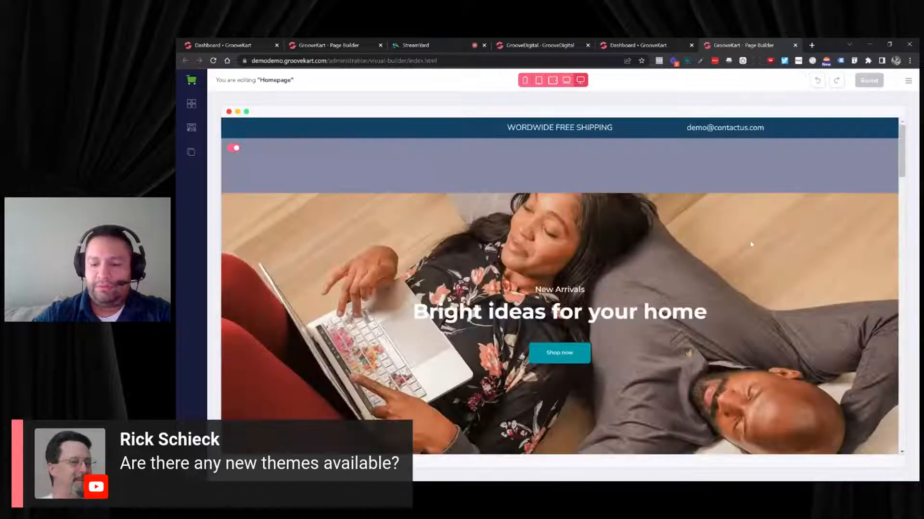
Step: Examine the sections of the GrooveDecor Light homepage from the hero banner down to the footer
scroll(745, 253, down, 2)
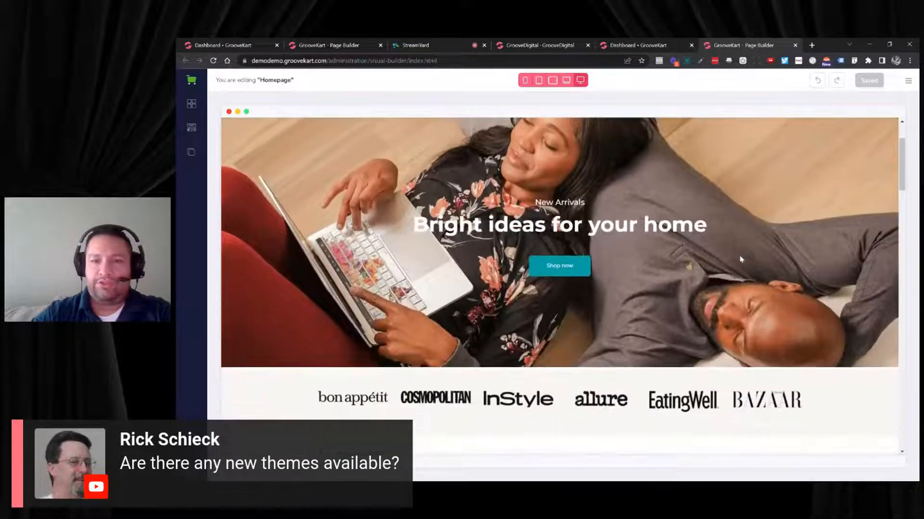
scroll(738, 258, down, 3)
scroll(739, 260, down, 6)
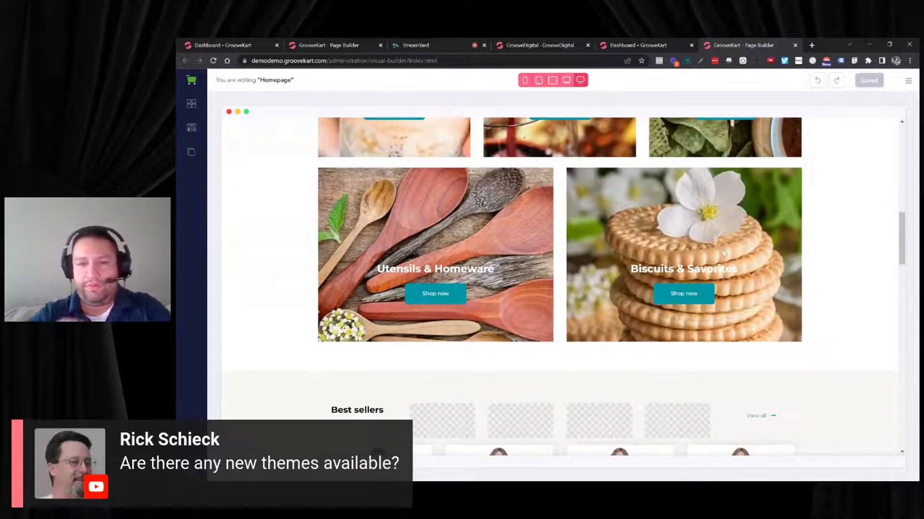
scroll(717, 246, down, 5)
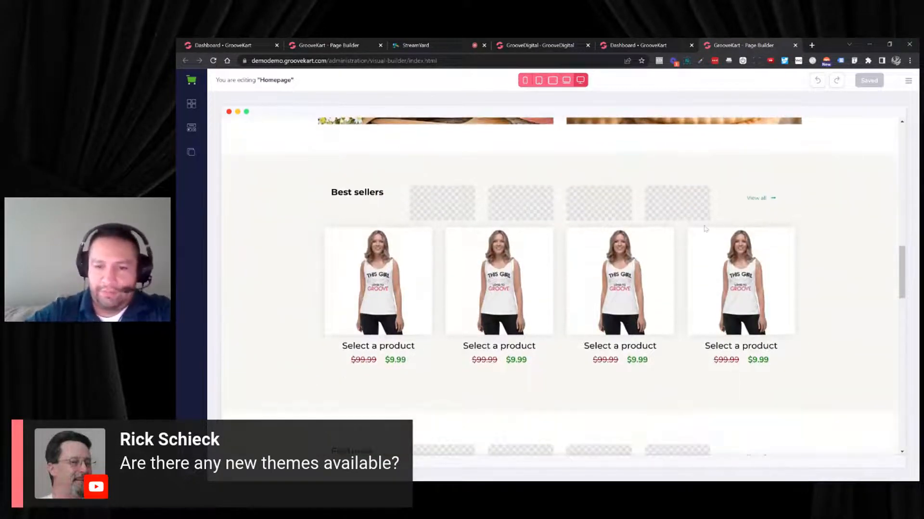
scroll(704, 229, down, 5)
scroll(723, 235, down, 5)
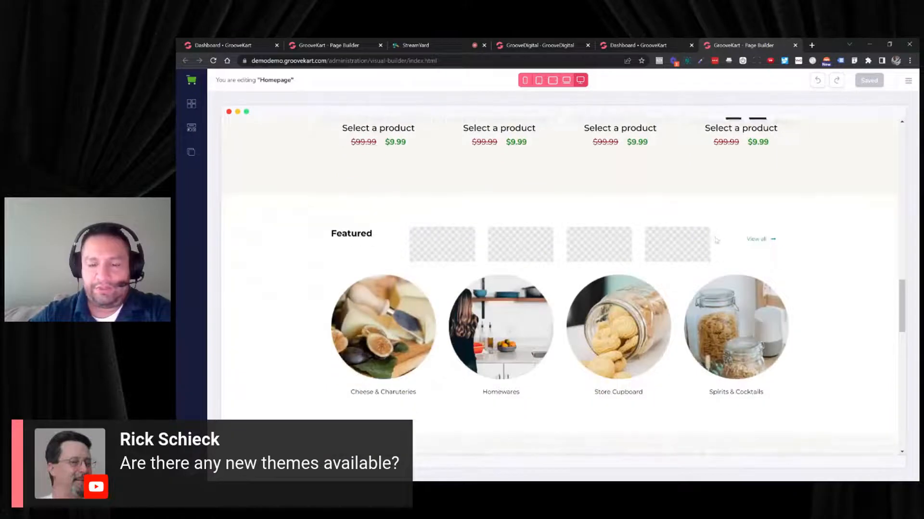
scroll(723, 235, down, 5)
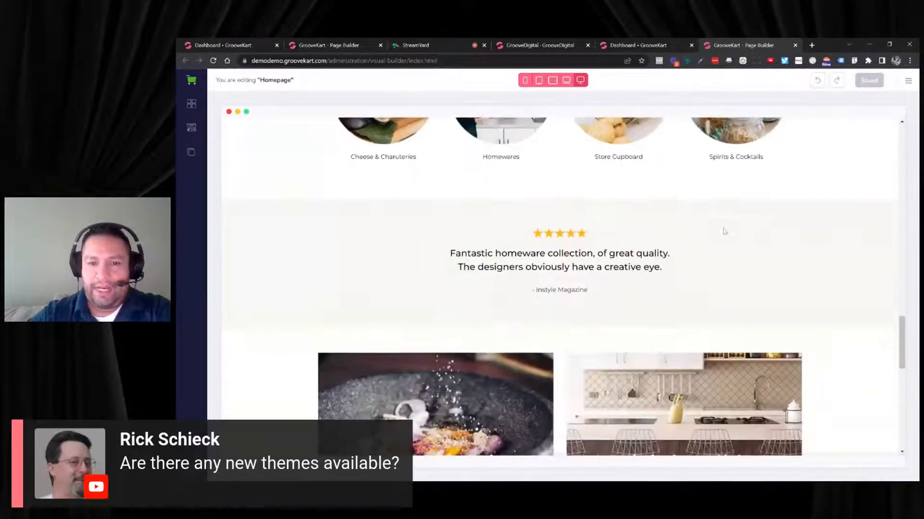
scroll(724, 231, down, 4)
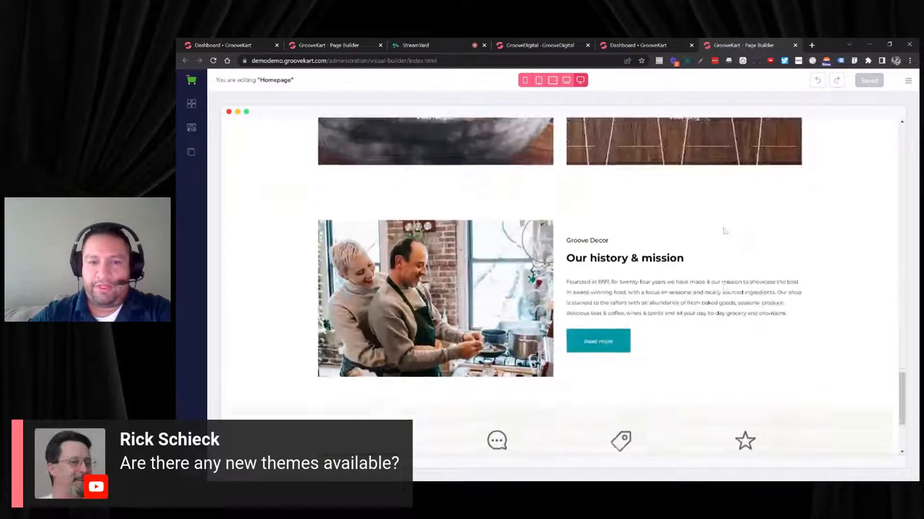
scroll(724, 230, down, 2)
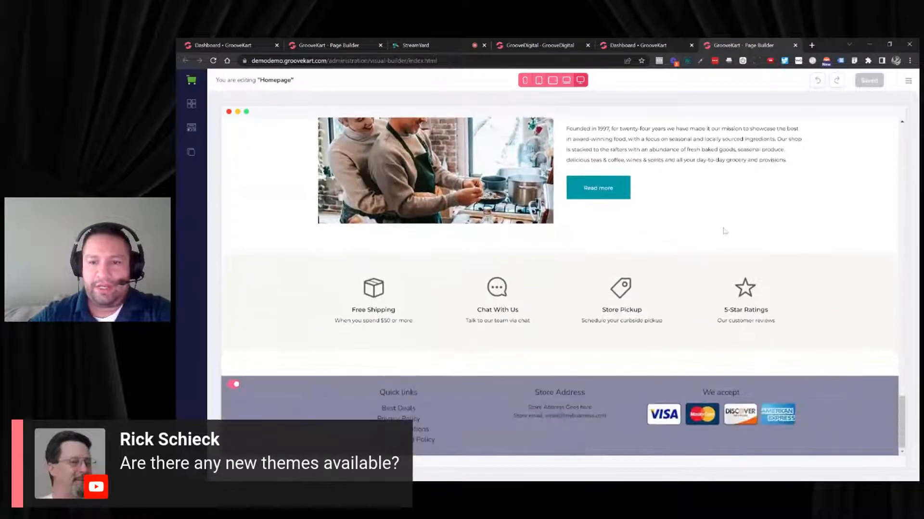
Step: Open the theme's Product Page layout and examine its product details, reviews, category images and video sections
click(196, 153)
click(305, 111)
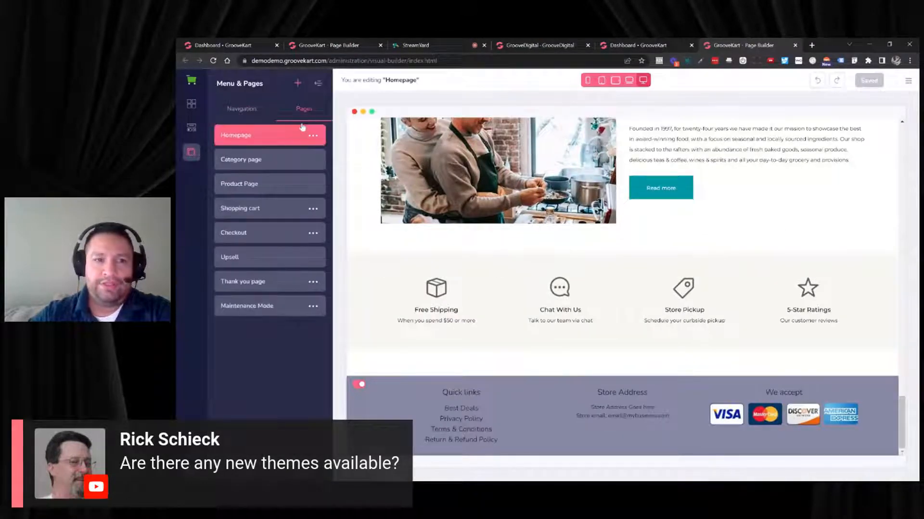
click(249, 185)
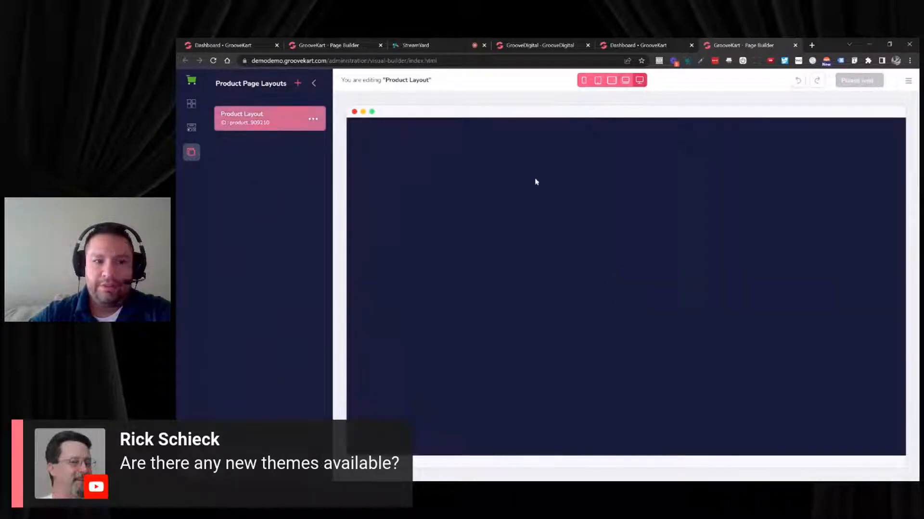
scroll(760, 192, down, 2)
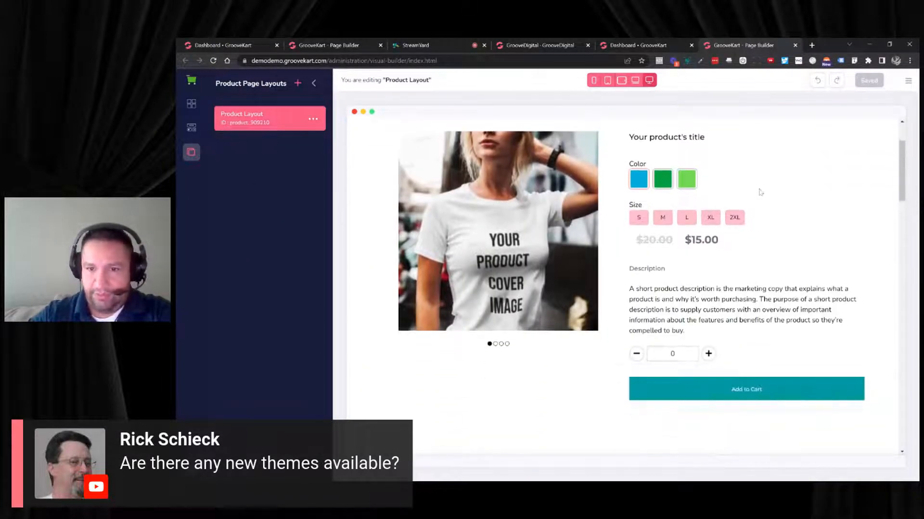
scroll(760, 192, down, 8)
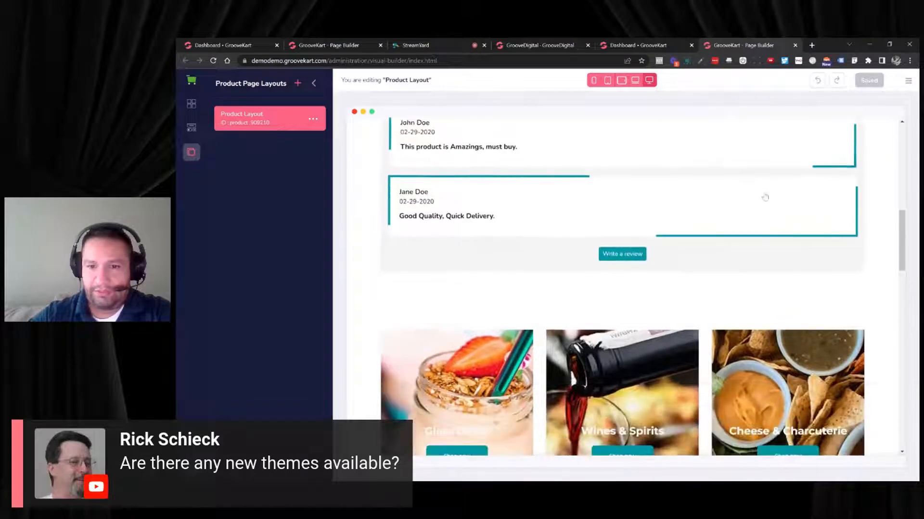
scroll(765, 198, down, 8)
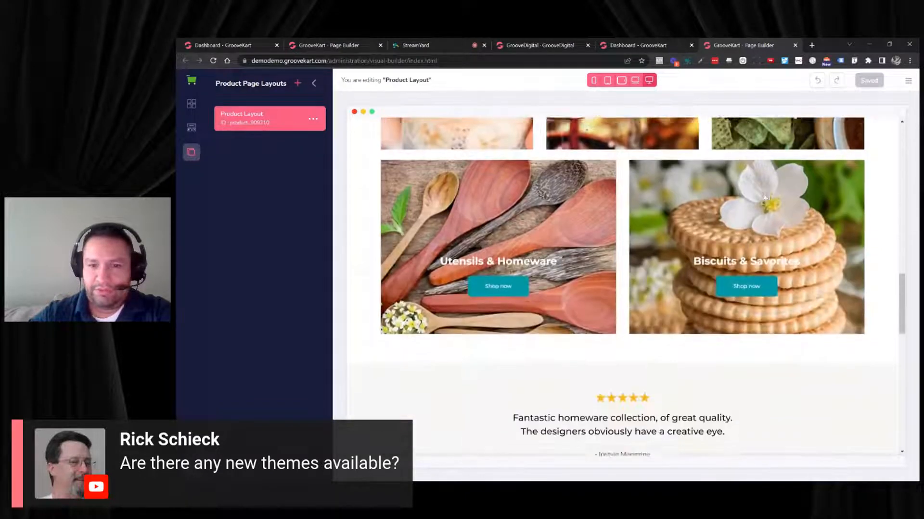
scroll(765, 197, down, 8)
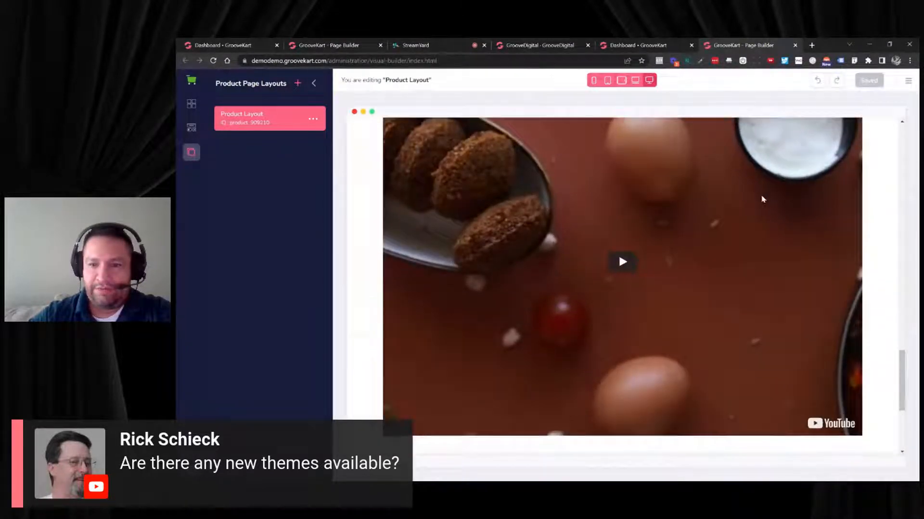
scroll(762, 199, down, 4)
scroll(763, 198, up, 6)
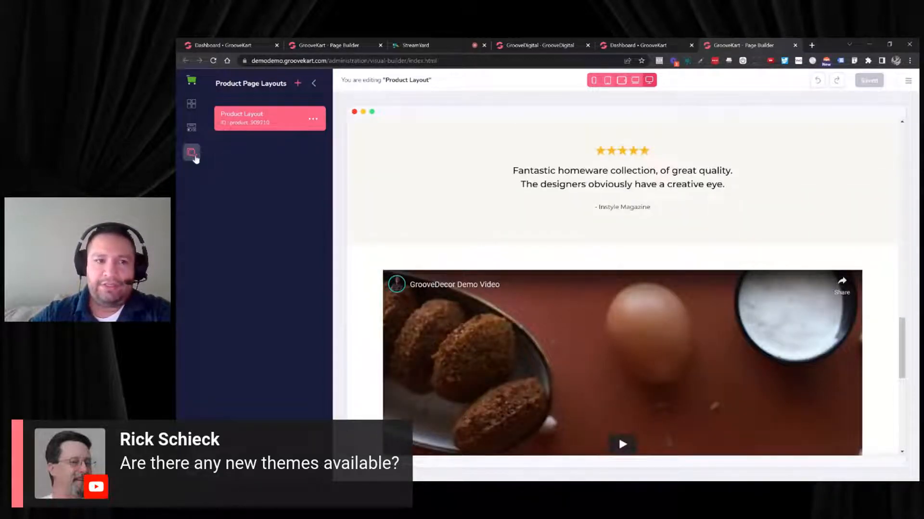
Step: Return to the store's page list, open the Checkout page and examine its form and order summary
click(313, 85)
click(236, 232)
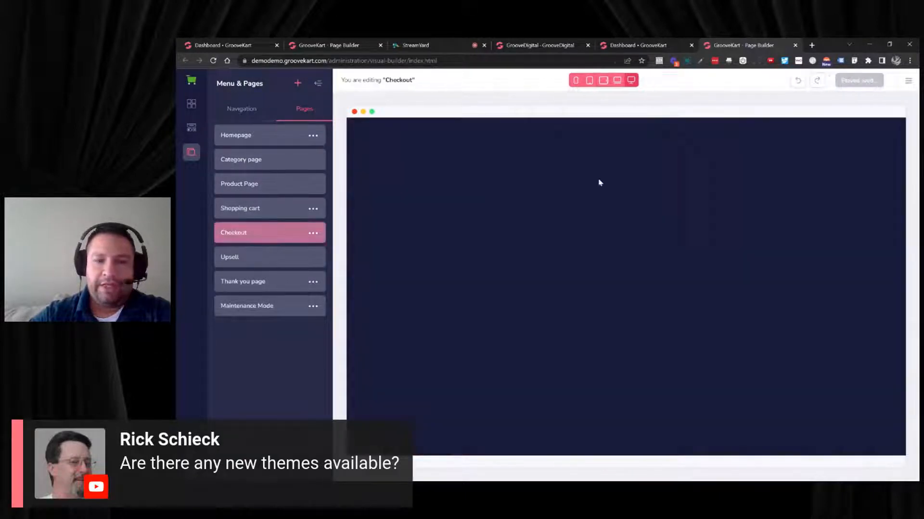
scroll(775, 202, down, 3)
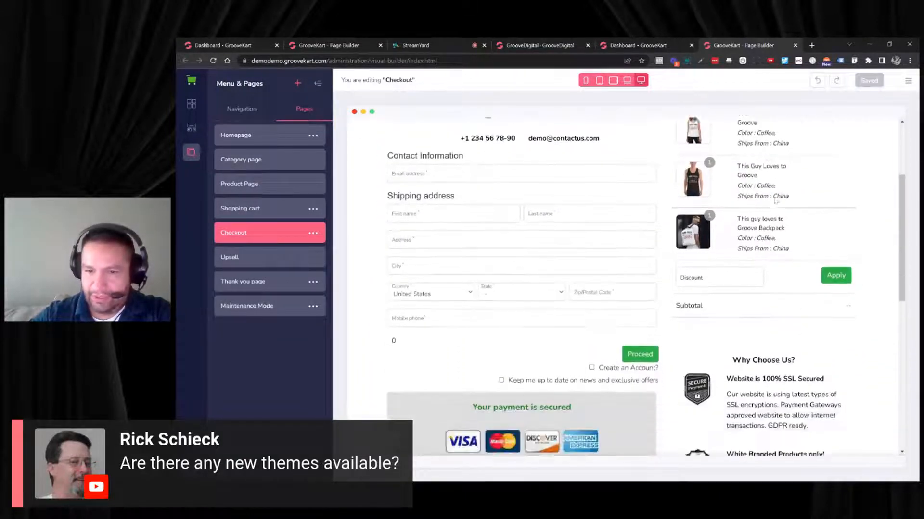
Step: Examine the rest of the Checkout page, including the payment security badges, store benefits and customer testimonials
scroll(775, 201, down, 7)
scroll(775, 201, up, 4)
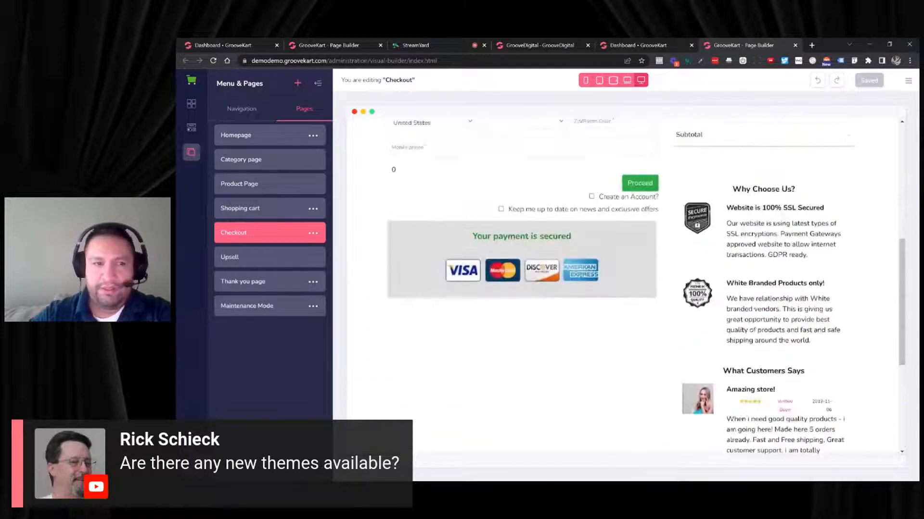
scroll(776, 201, up, 8)
Step: Load the GrooveElegant basic theme without saving the current theme
click(908, 80)
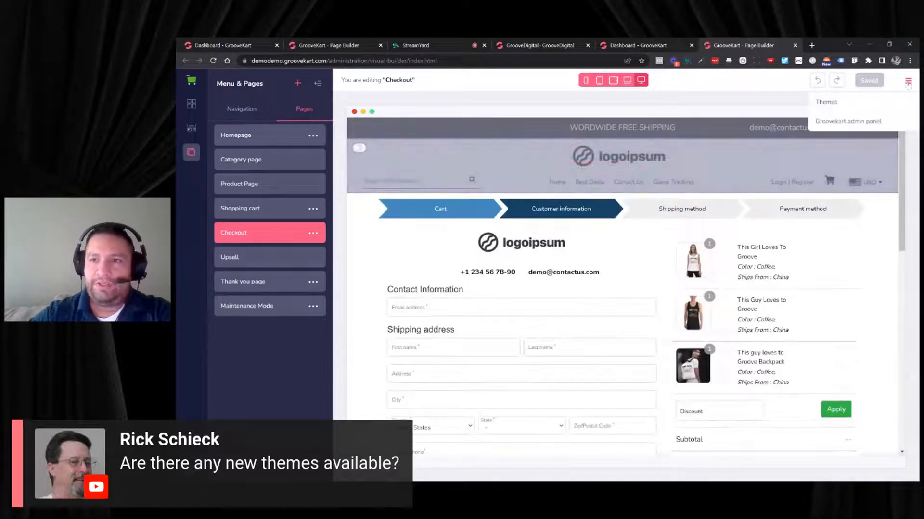
click(826, 102)
click(888, 131)
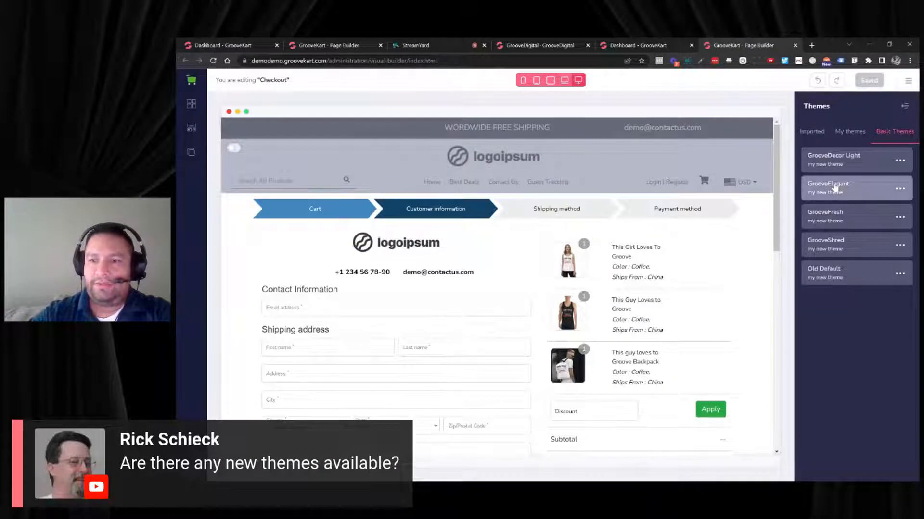
click(898, 189)
click(834, 213)
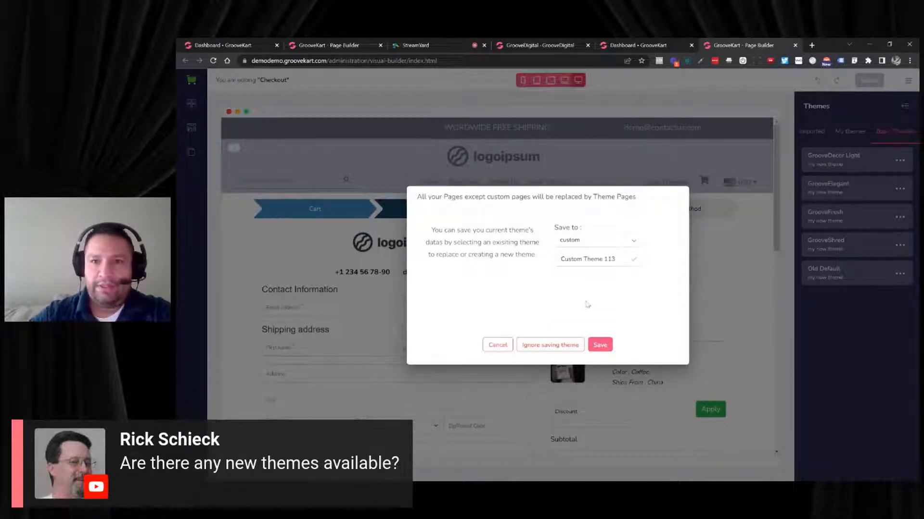
click(560, 345)
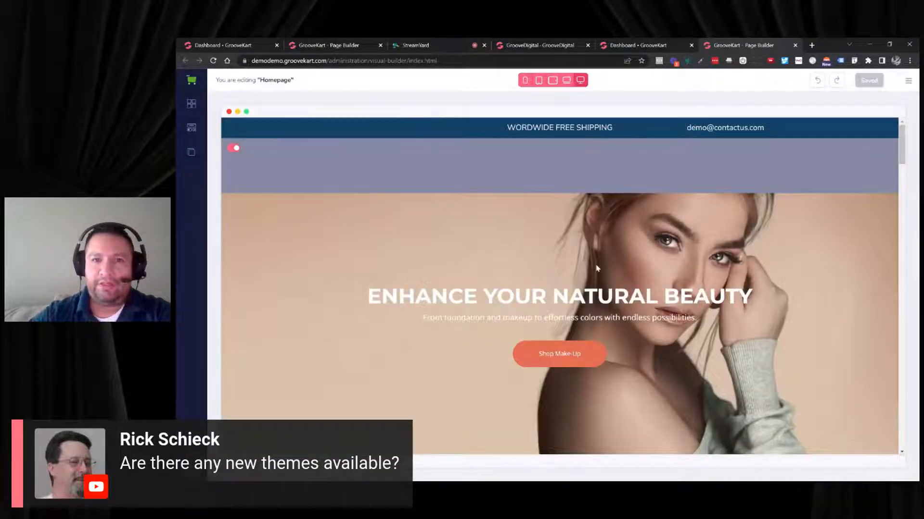
Step: Examine the GrooveElegant homepage from the hero banner through the collections and makeup tiles to the second Essentials product section
scroll(640, 260, down, 6)
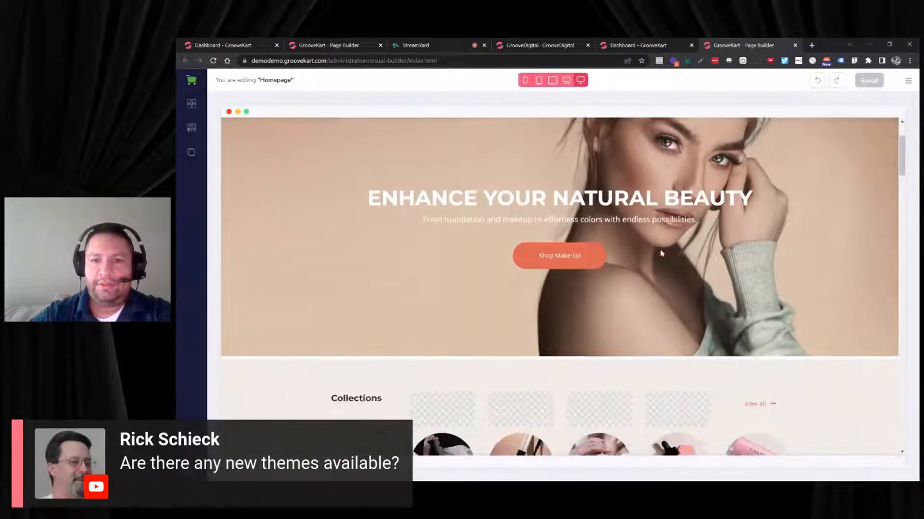
scroll(668, 250, down, 7)
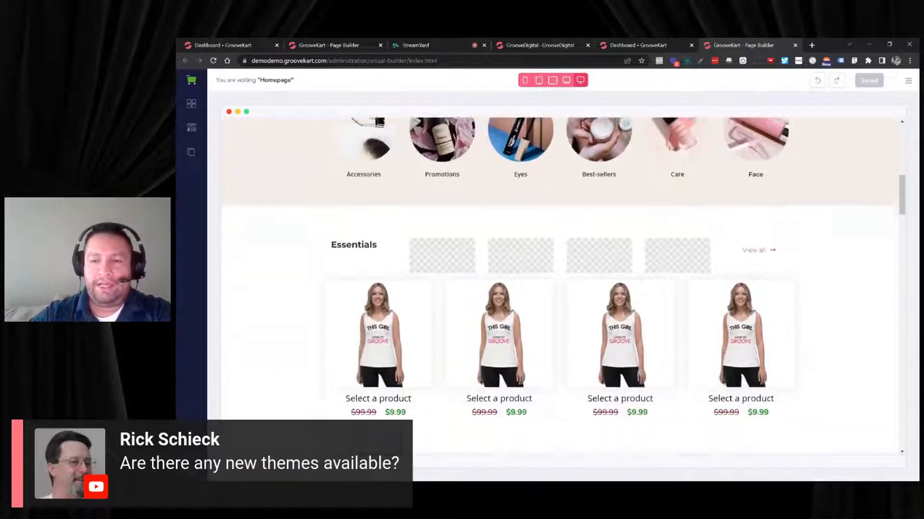
scroll(668, 254, down, 6)
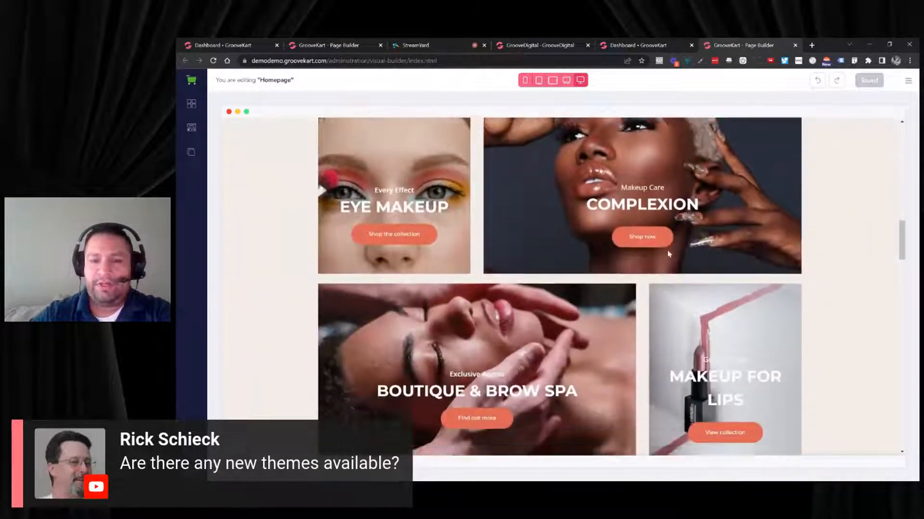
scroll(659, 252, down, 4)
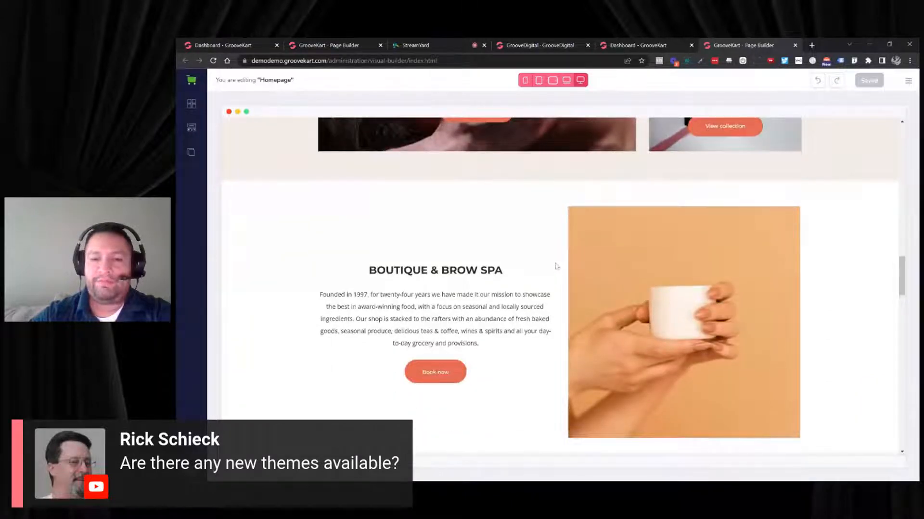
scroll(557, 266, down, 7)
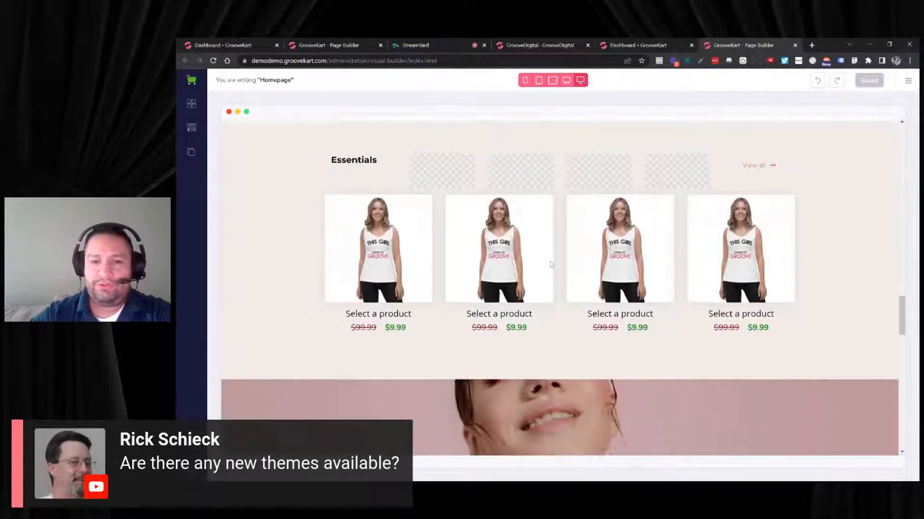
scroll(551, 264, down, 2)
scroll(551, 264, up, 2)
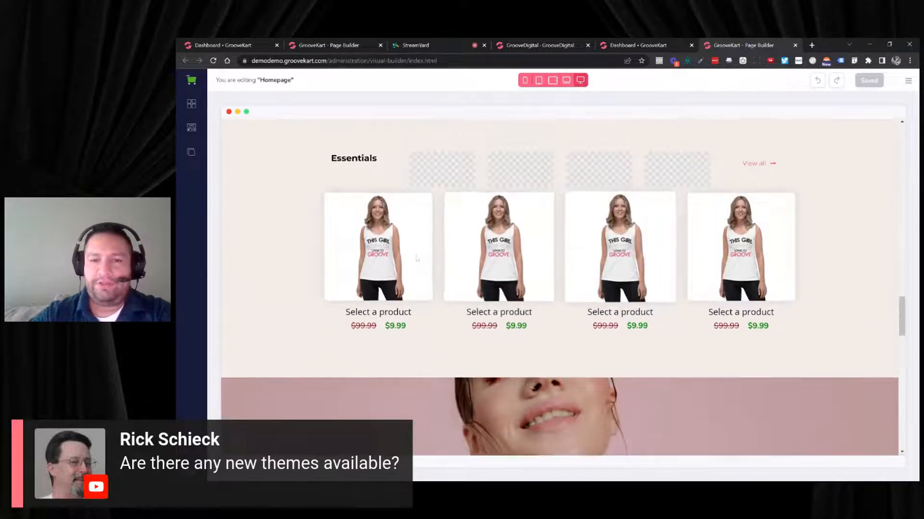
scroll(486, 250, down, 1)
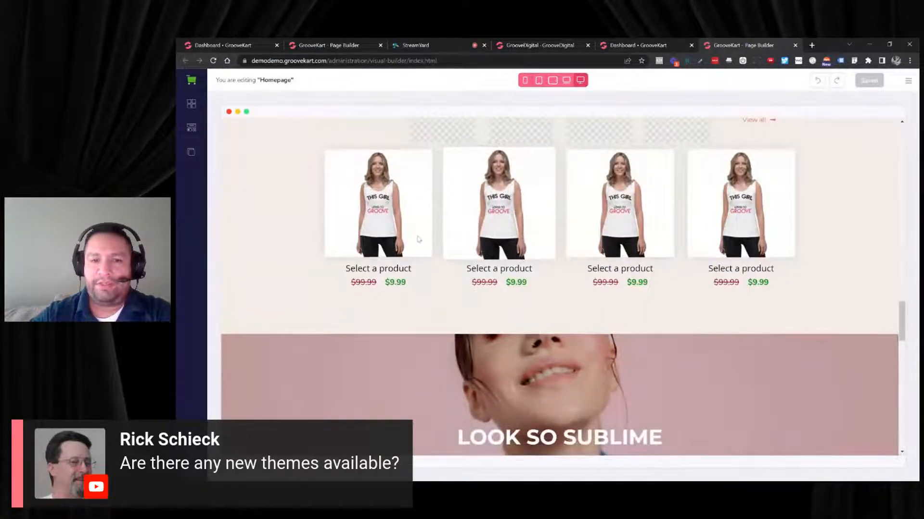
scroll(407, 236, down, 1)
scroll(403, 288, up, 3)
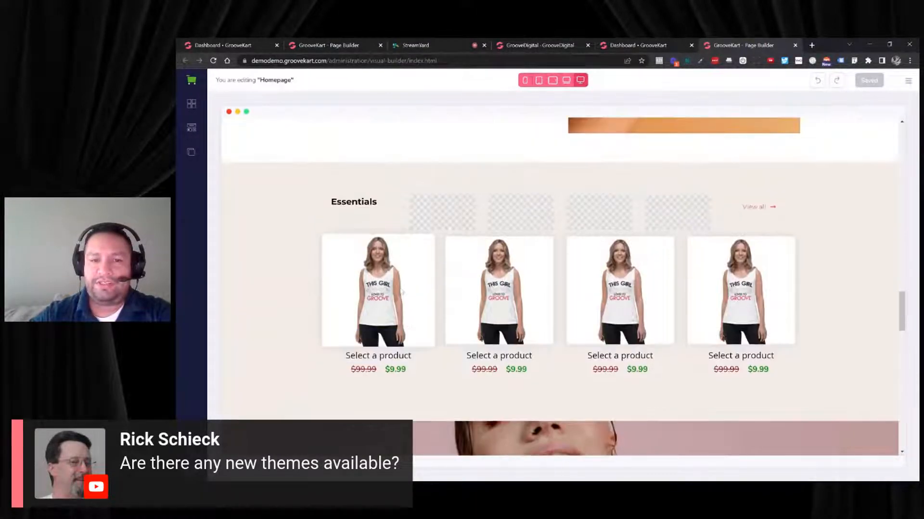
Step: Select the second Essentials products list and examine the homepage's makeup tiles, Look So Sublime banner, testimonial and Instagram gallery
click(402, 290)
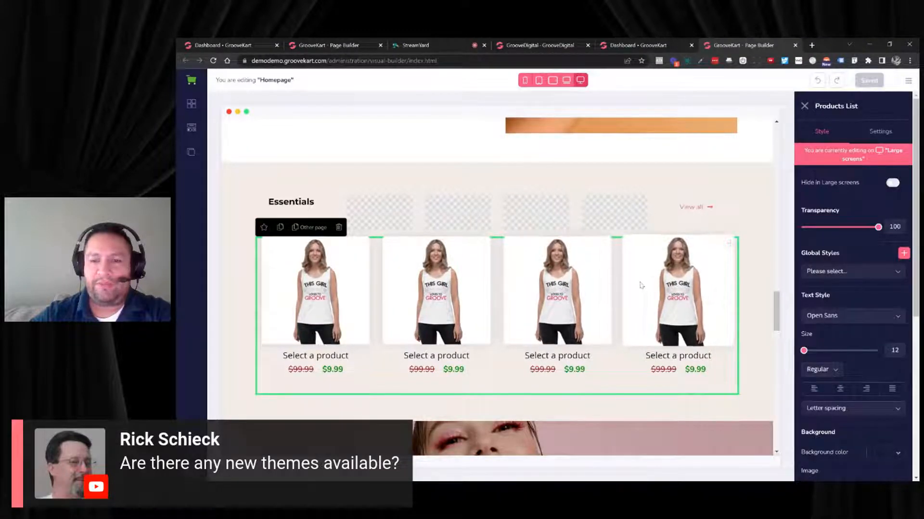
scroll(640, 286, down, 12)
scroll(641, 281, up, 10)
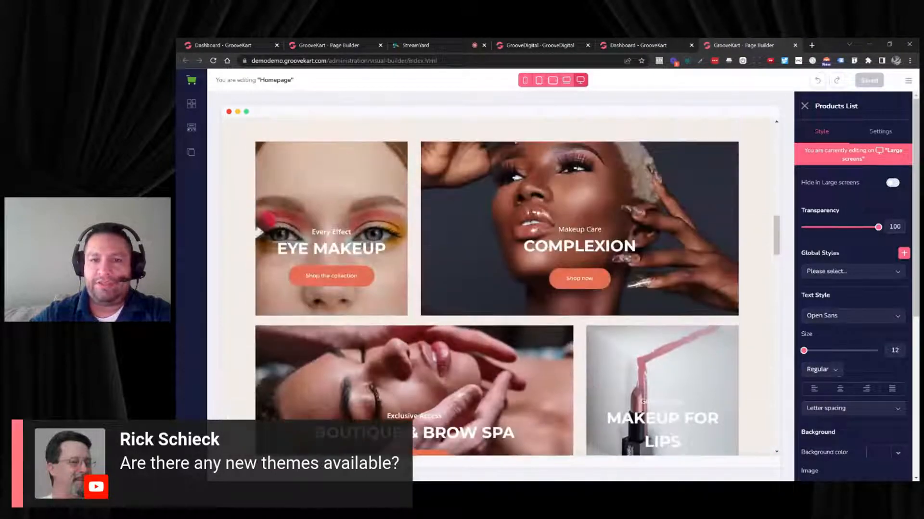
scroll(640, 277, up, 3)
scroll(625, 278, down, 12)
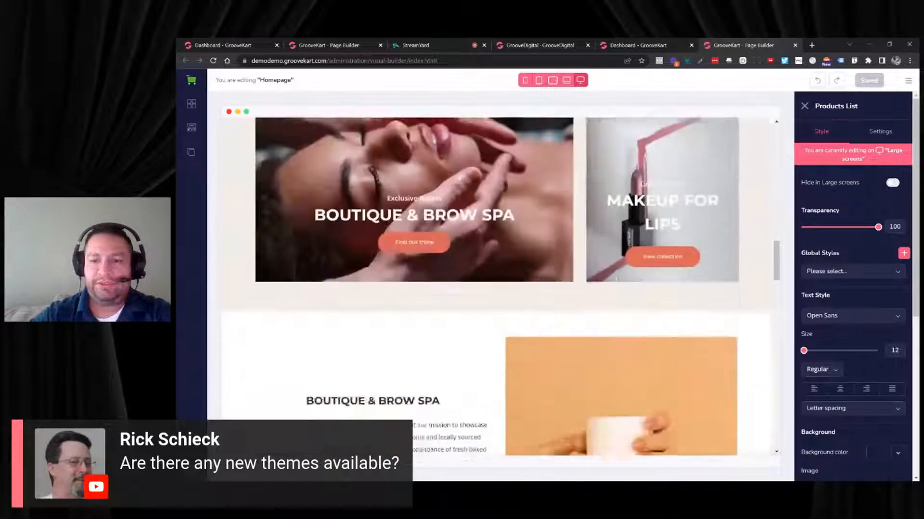
scroll(616, 274, down, 10)
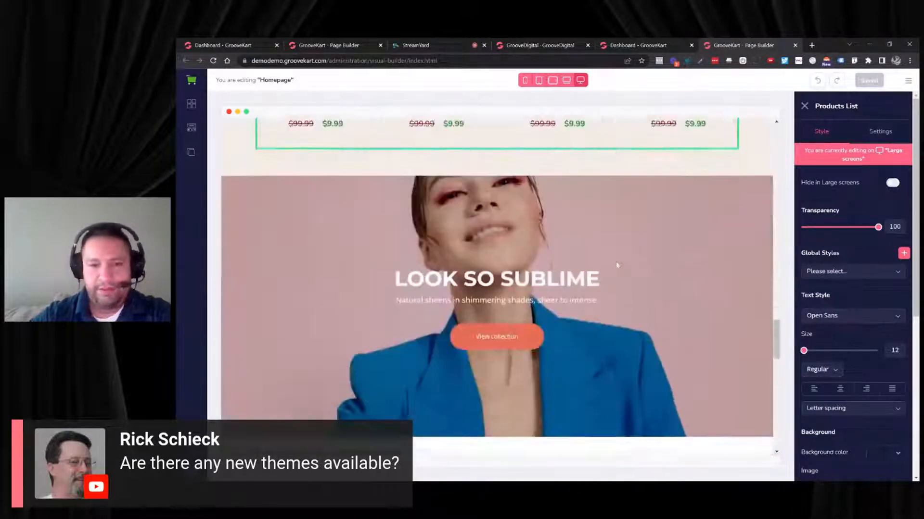
scroll(618, 265, down, 10)
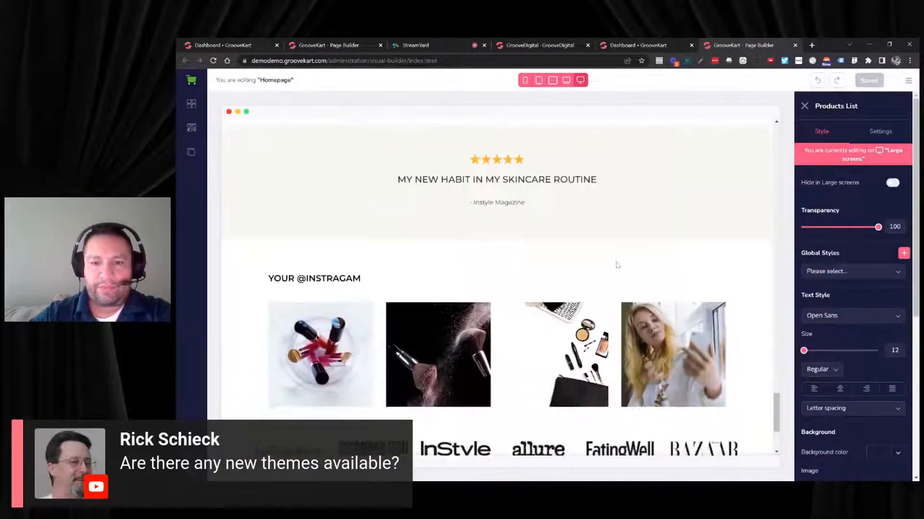
Step: Open the GrooveElegant Product Page layout and examine its color and size options, feature icons, banner and related products
click(190, 153)
click(299, 111)
click(242, 182)
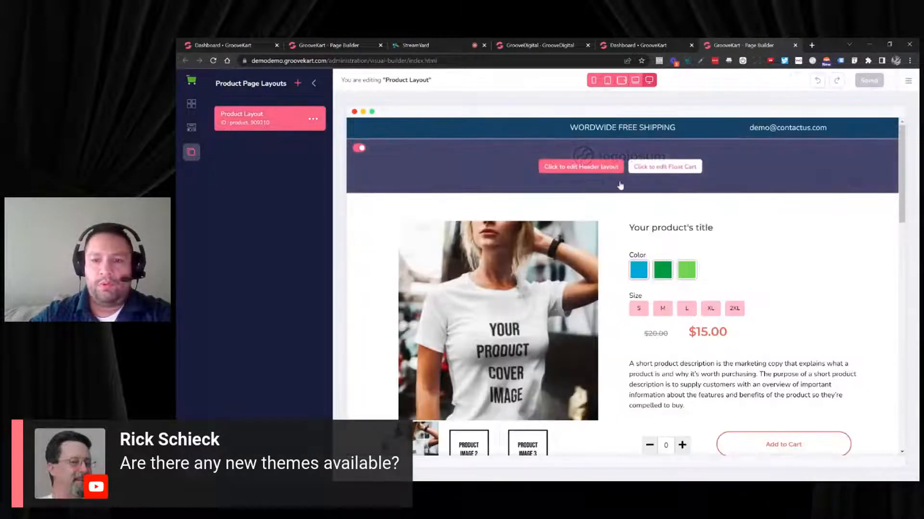
scroll(618, 185, down, 2)
click(632, 220)
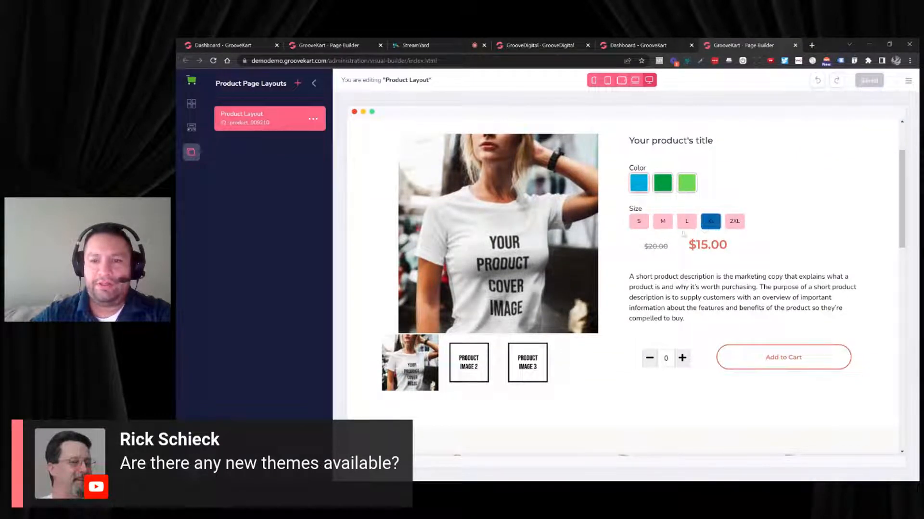
scroll(681, 240, down, 2)
scroll(688, 253, down, 2)
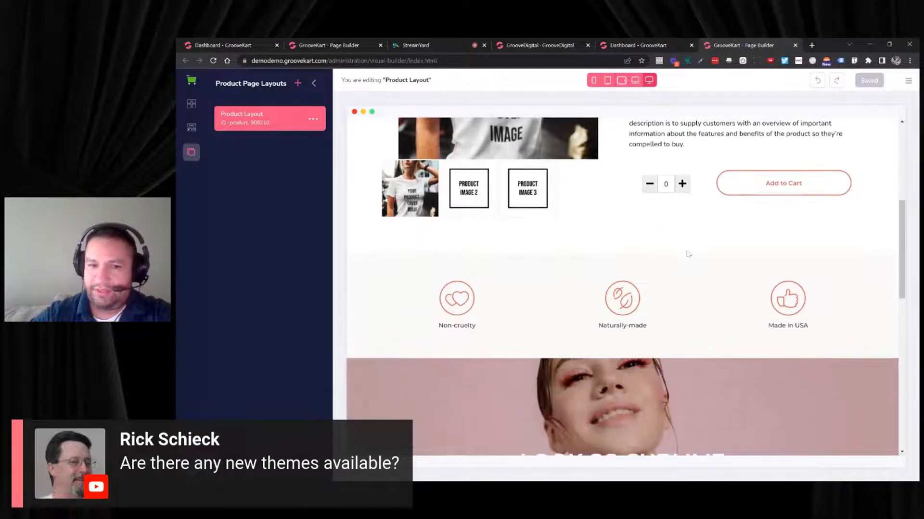
scroll(553, 293, down, 2)
scroll(647, 280, down, 6)
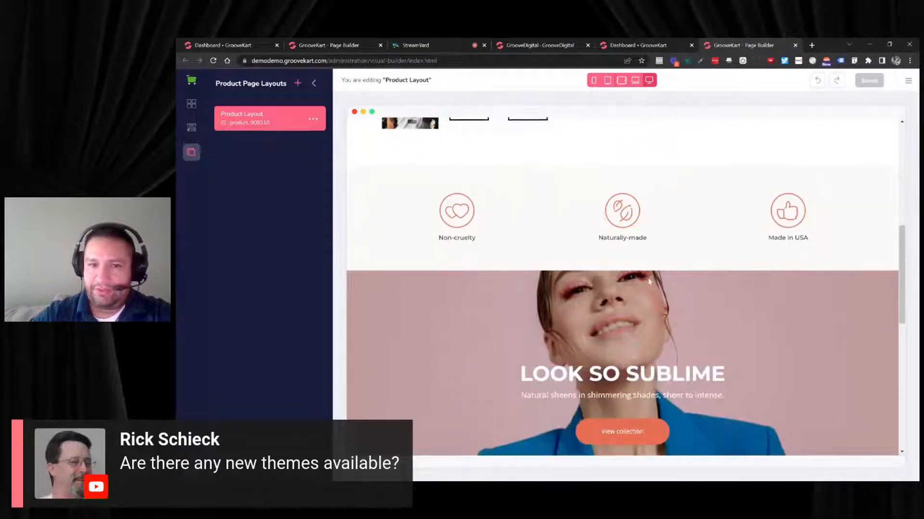
scroll(695, 277, down, 3)
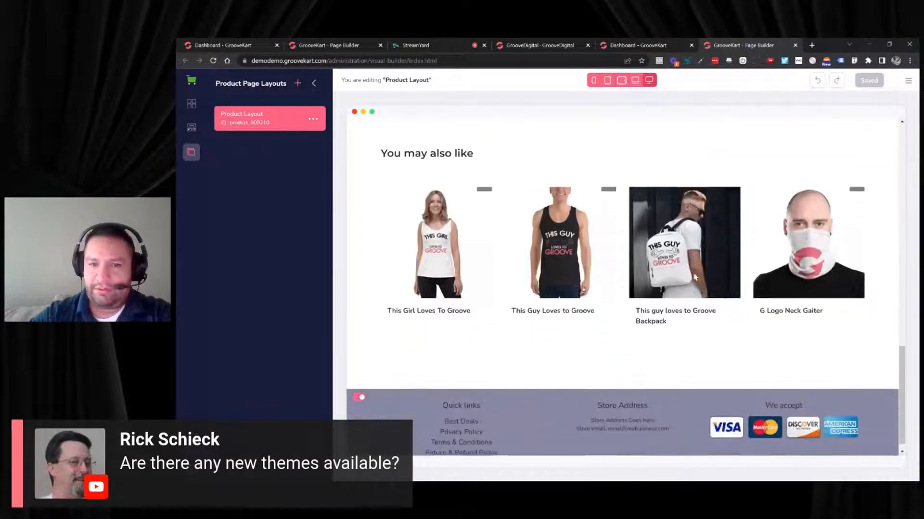
scroll(695, 277, up, 15)
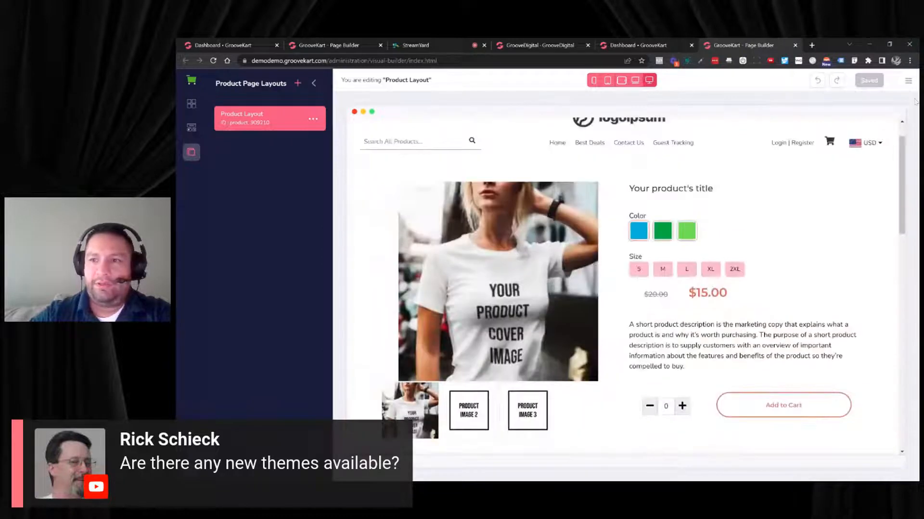
Step: Load the GrooveFresh basic theme into the store
click(908, 80)
click(827, 102)
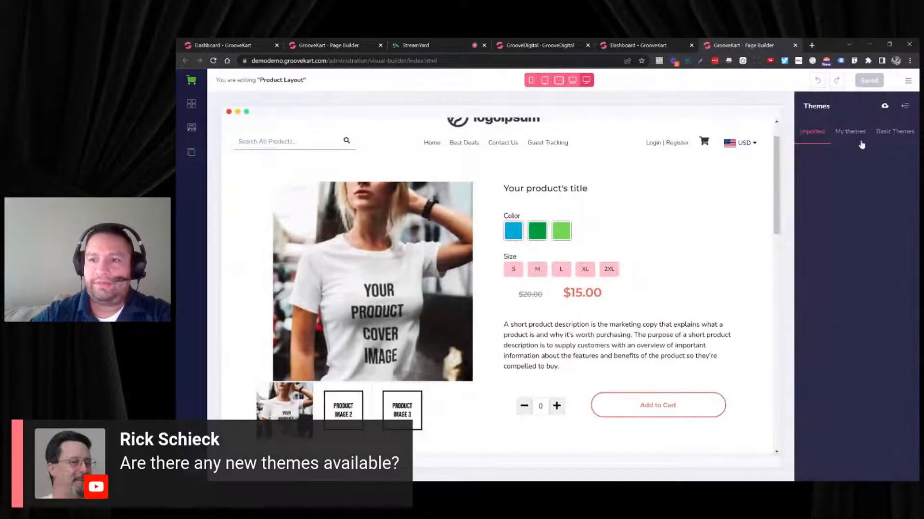
click(894, 132)
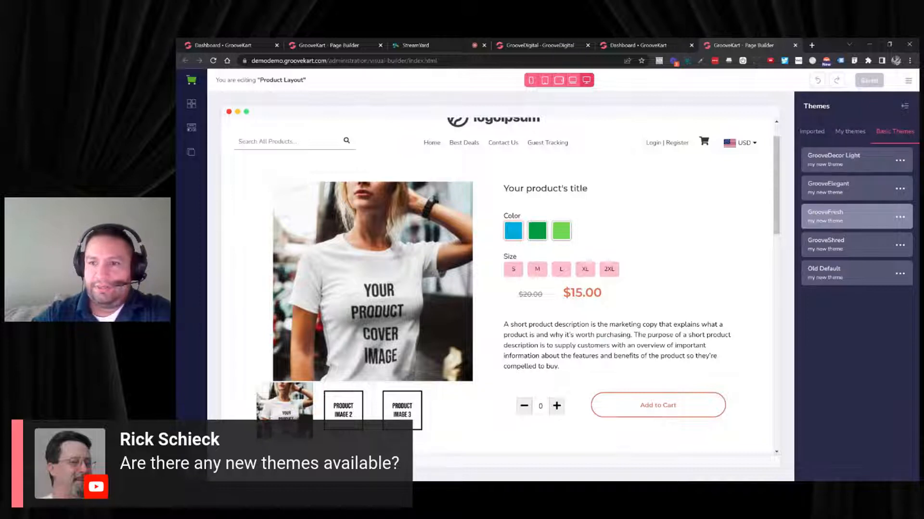
click(898, 217)
click(889, 239)
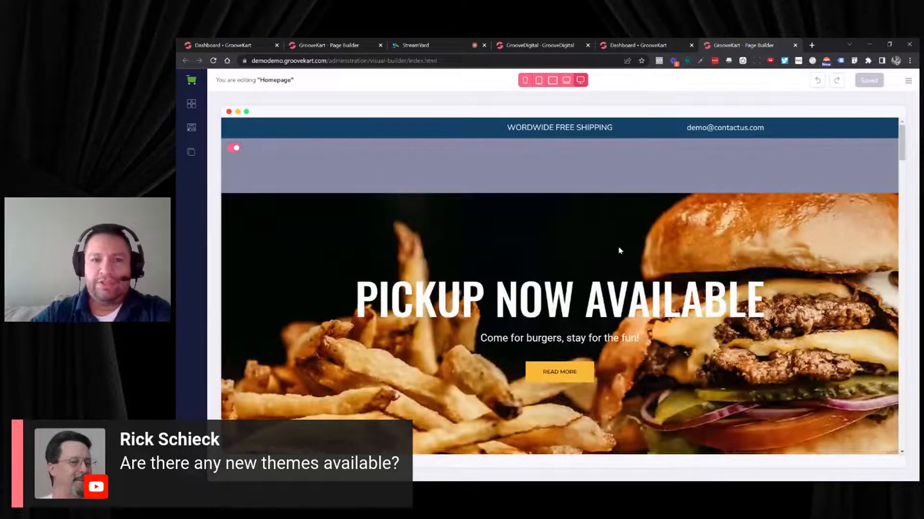
Step: Select the hero slider on the GrooveFresh homepage and examine the Pickup Now Available banner and the Bangin' Burgers and Fries & Sides products
scroll(647, 239, down, 3)
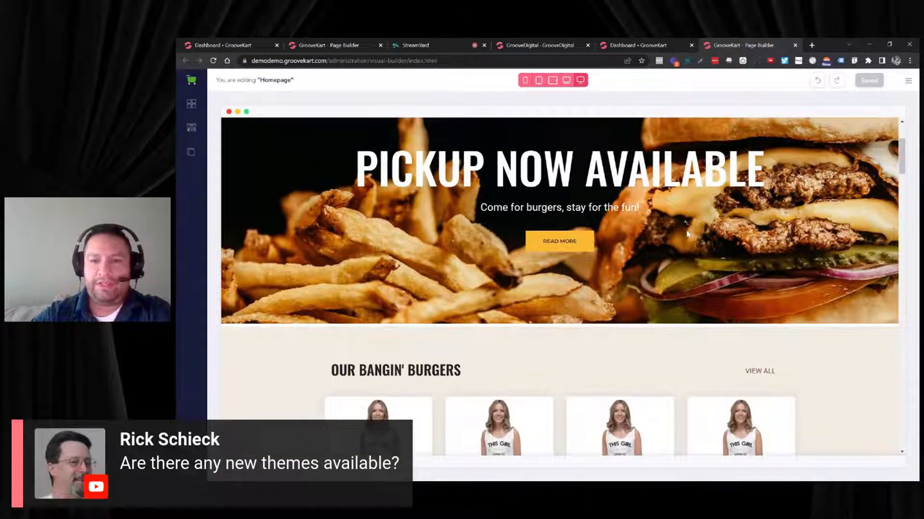
scroll(687, 234, down, 4)
scroll(687, 234, up, 4)
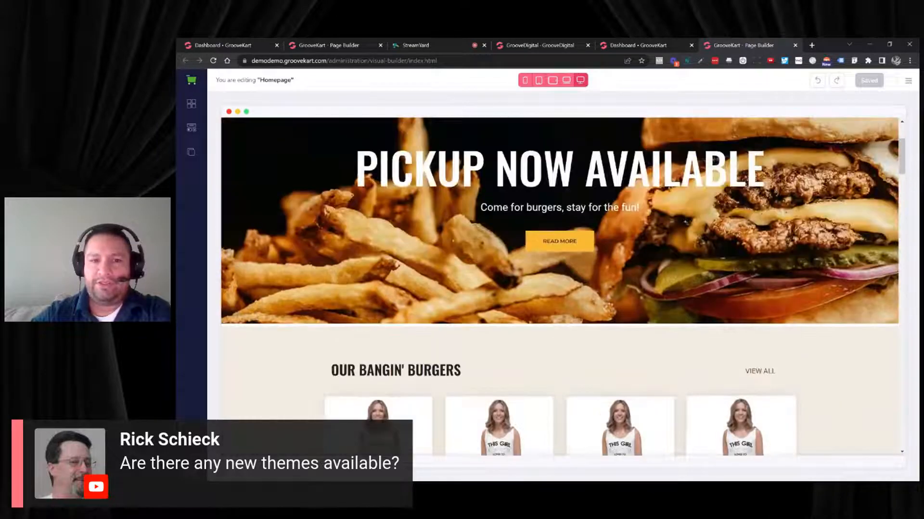
click(380, 215)
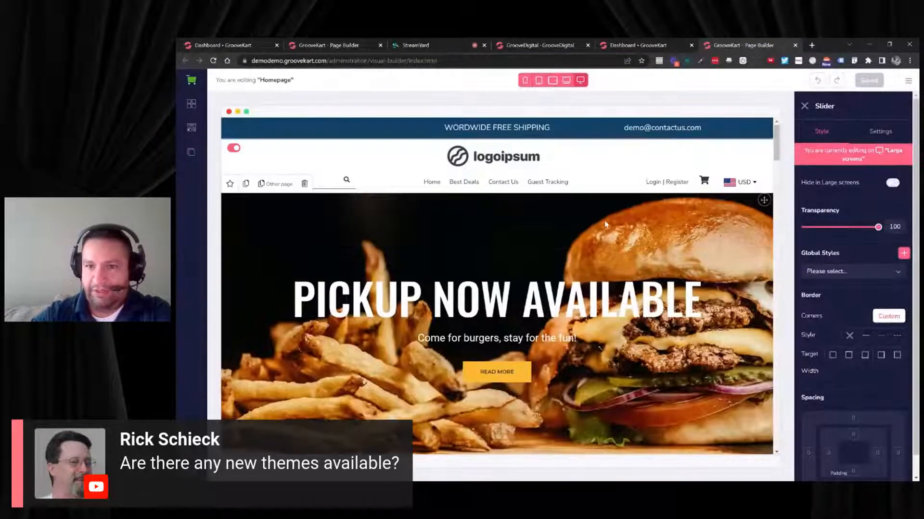
scroll(607, 225, down, 2)
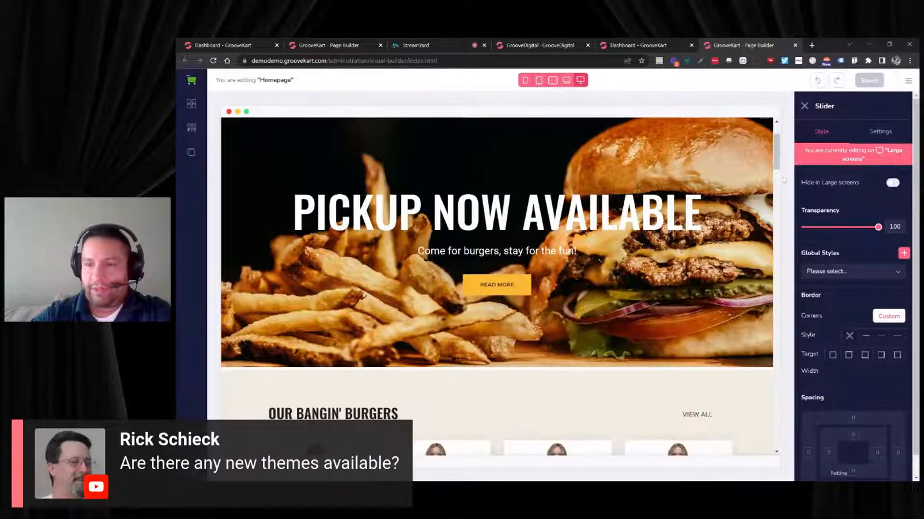
scroll(655, 269, down, 2)
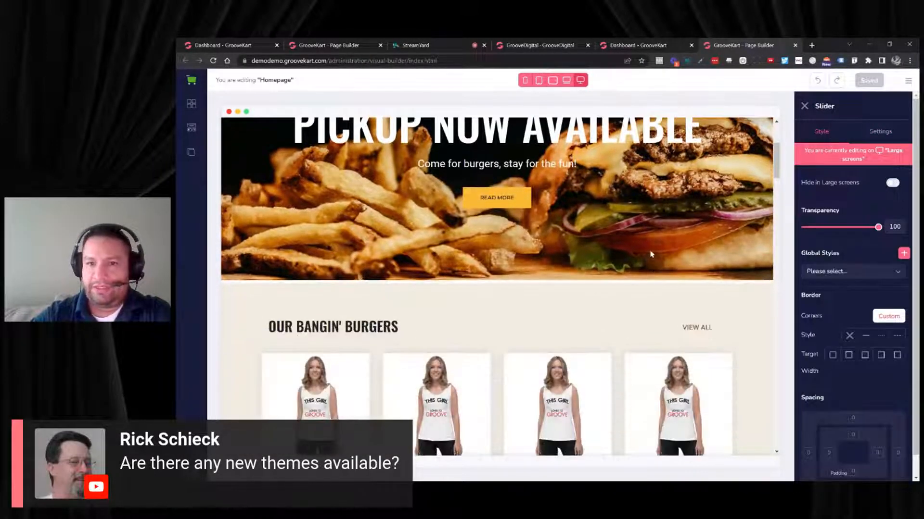
scroll(653, 256, down, 6)
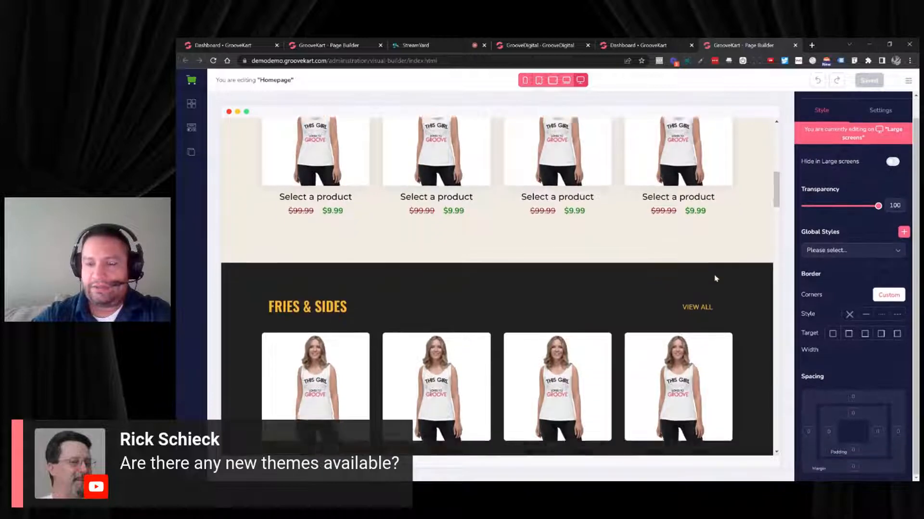
scroll(664, 279, down, 4)
Step: Examine the homepage's Humble Beginnings and Groove Burgers & Co. sections, dining and delivery tiles, food categories and "The Double" product feature
scroll(664, 279, down, 7)
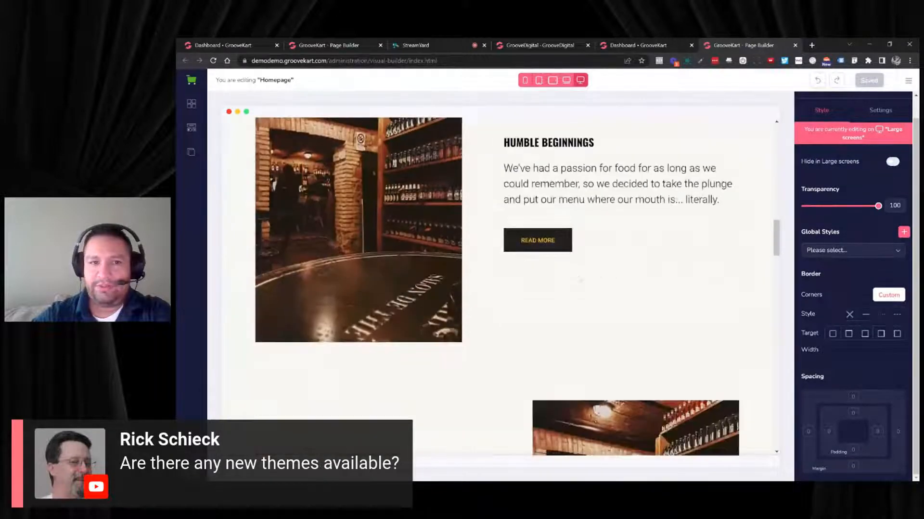
scroll(580, 279, down, 6)
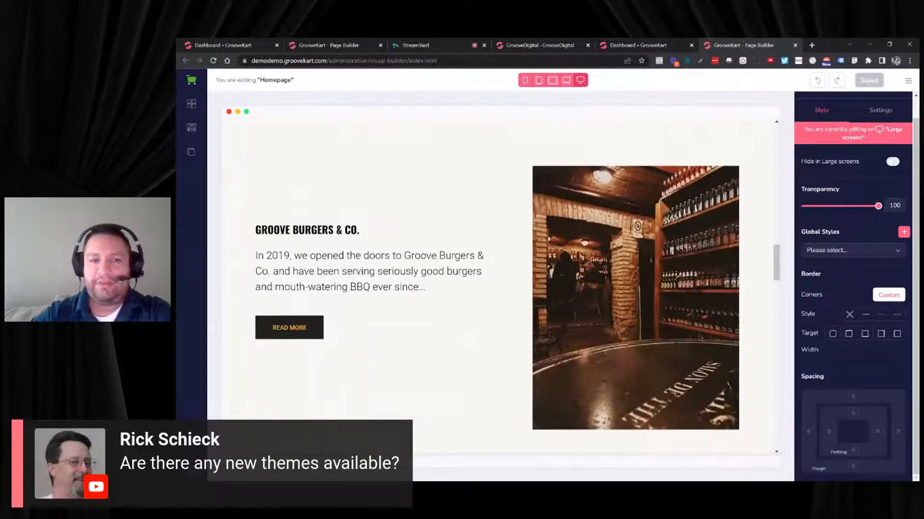
scroll(472, 295, down, 7)
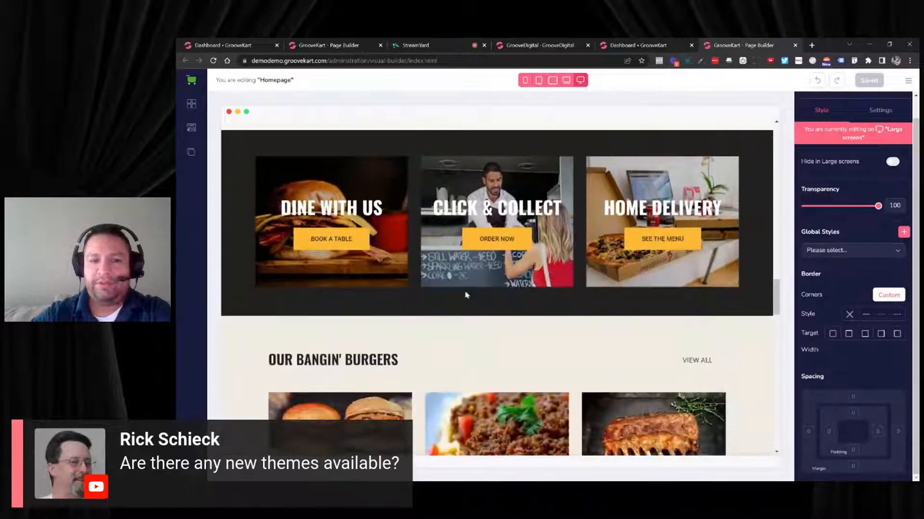
mouse_move(377, 276)
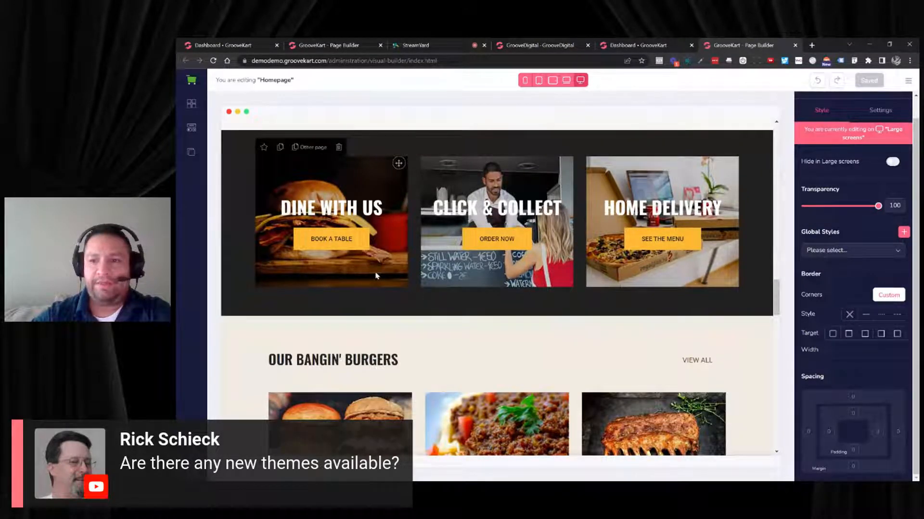
scroll(510, 286, down, 4)
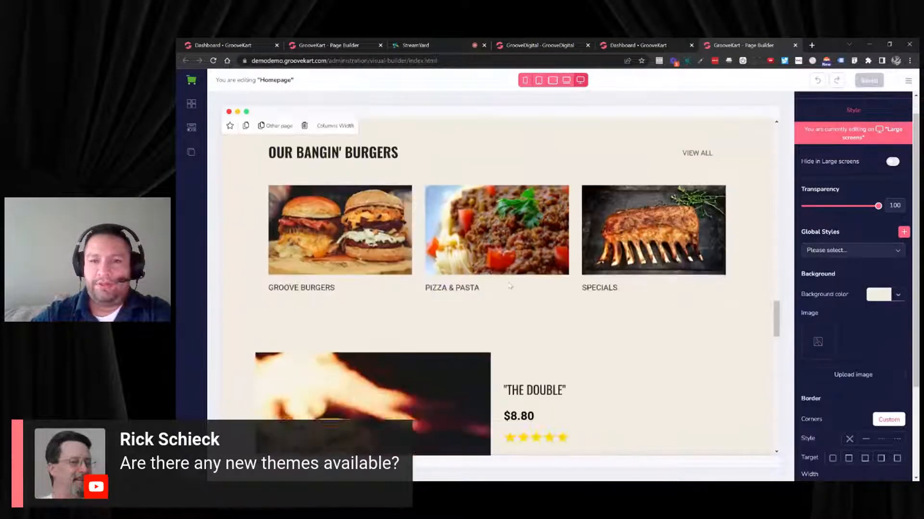
scroll(510, 286, down, 5)
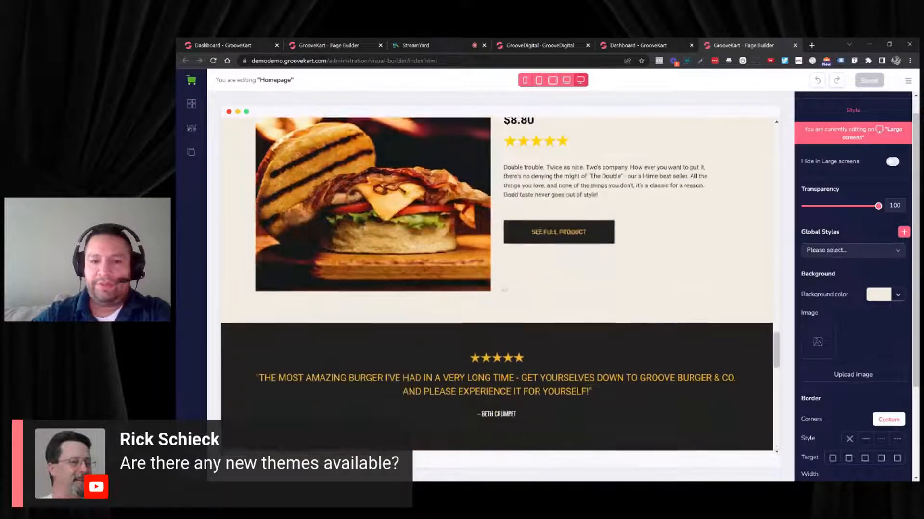
scroll(504, 290, down, 2)
Step: Select the testimonial text and the Get a Slice of the Action slider, and inspect the slider's settings and style options
click(729, 273)
scroll(416, 309, down, 2)
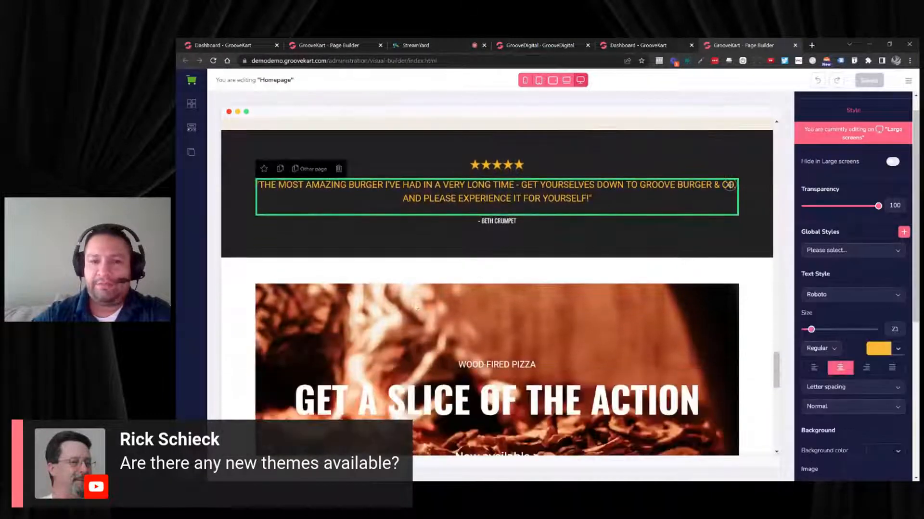
click(404, 310)
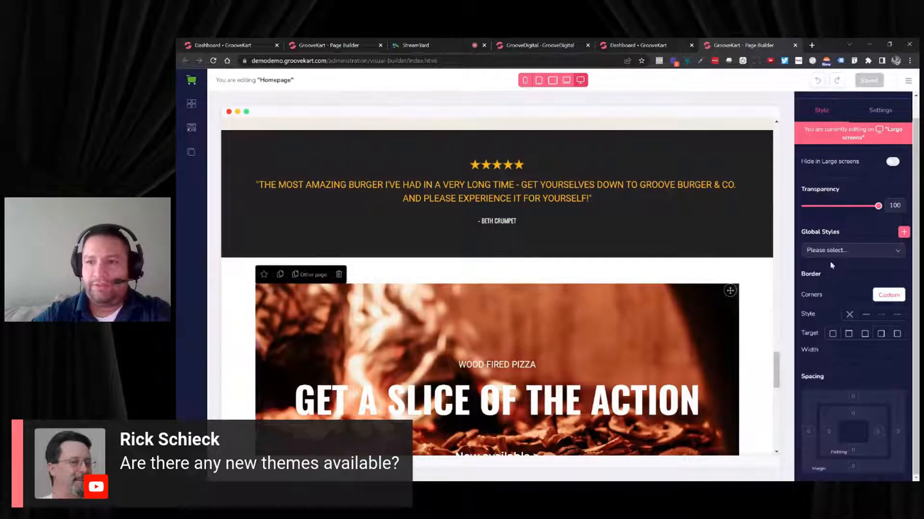
scroll(860, 262, up, 1)
scroll(861, 252, down, 1)
scroll(860, 253, up, 1)
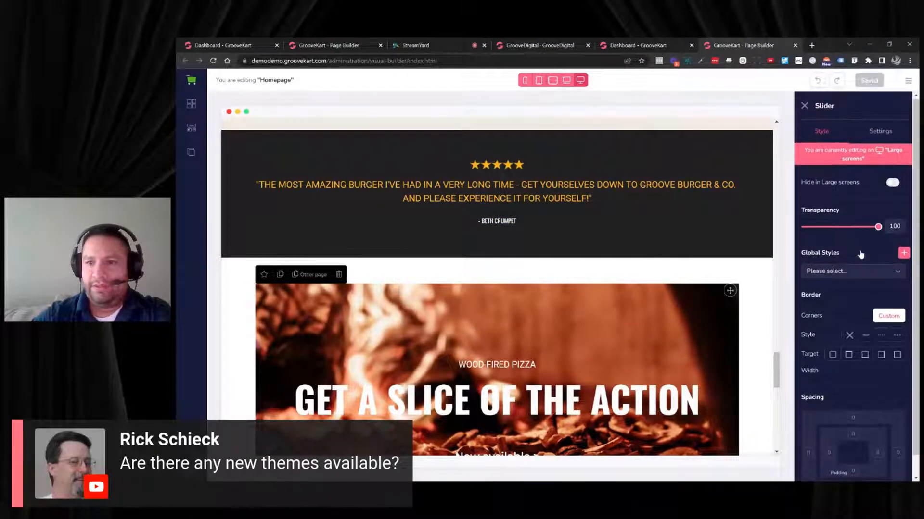
click(874, 132)
click(821, 133)
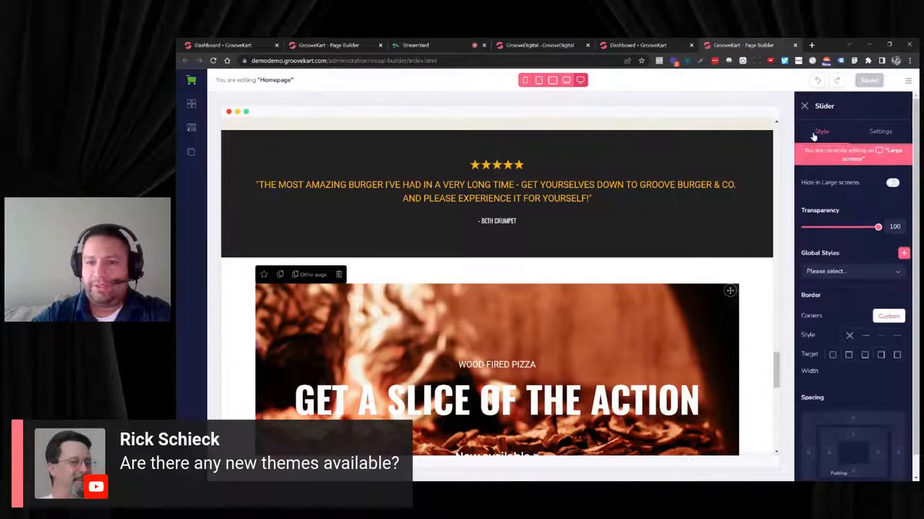
Step: Review the GrooveFresh homepage down to the Two for One Tuesdays banner and feature icons, and re-examine the hero and product sections
scroll(758, 194, down, 3)
scroll(673, 221, up, 7)
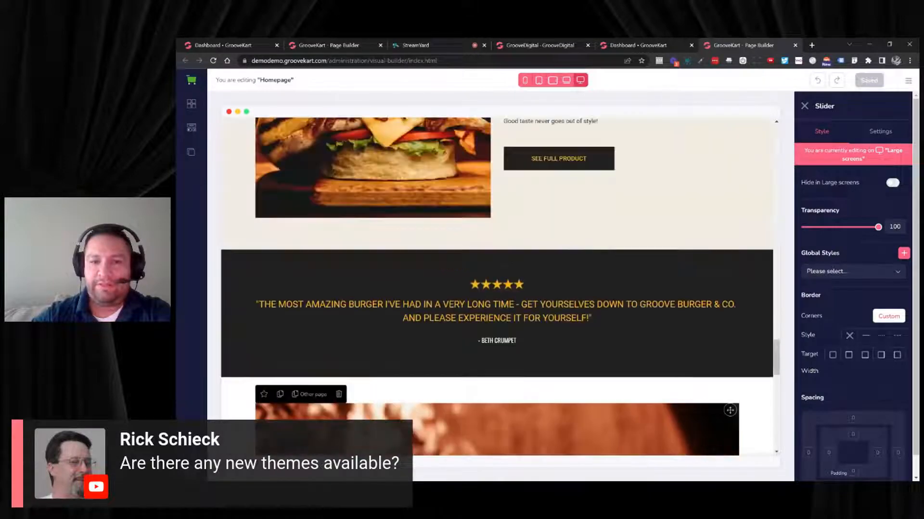
scroll(638, 240, down, 10)
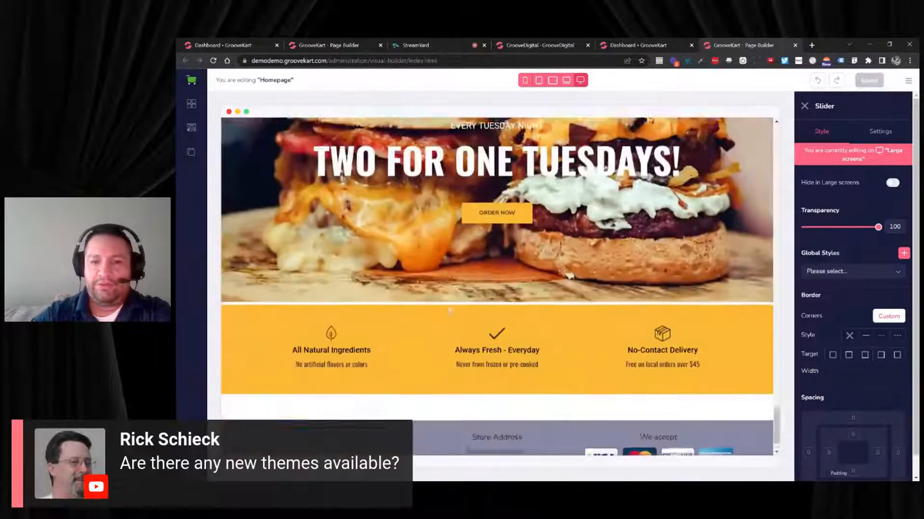
scroll(447, 310, up, 10)
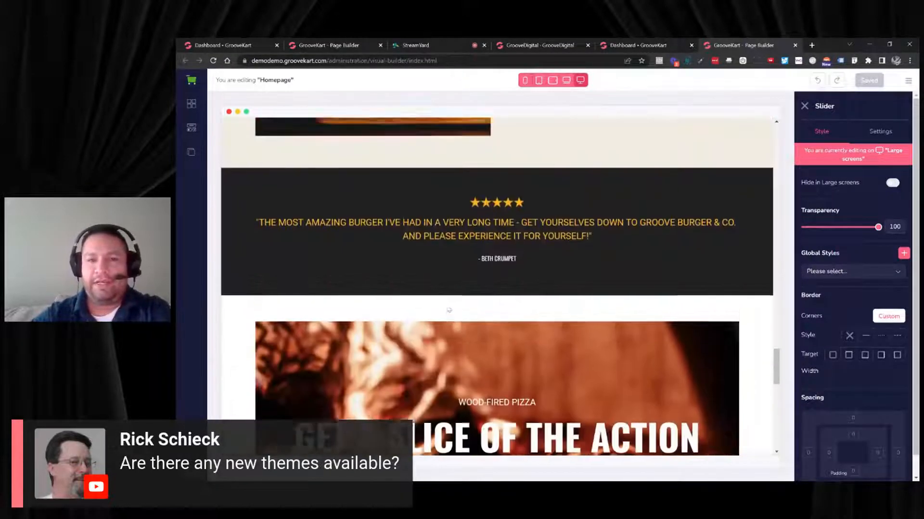
scroll(448, 310, up, 8)
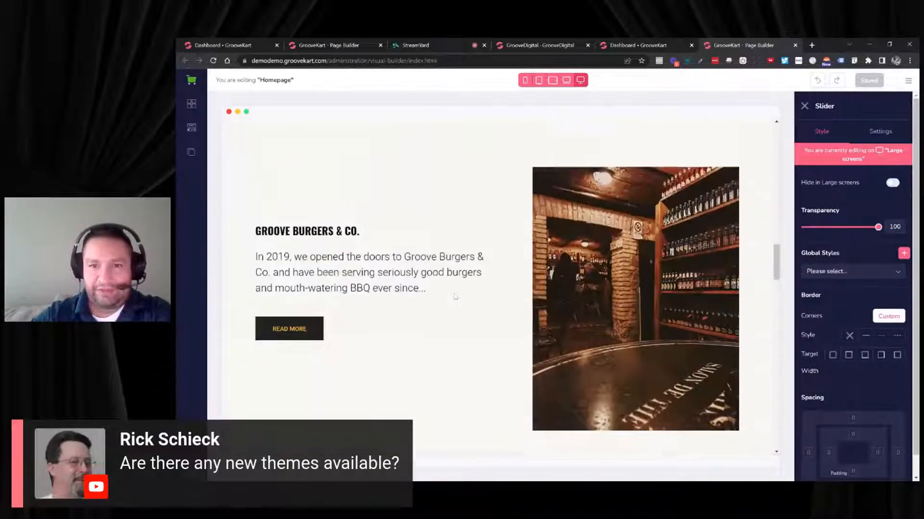
scroll(447, 296, up, 10)
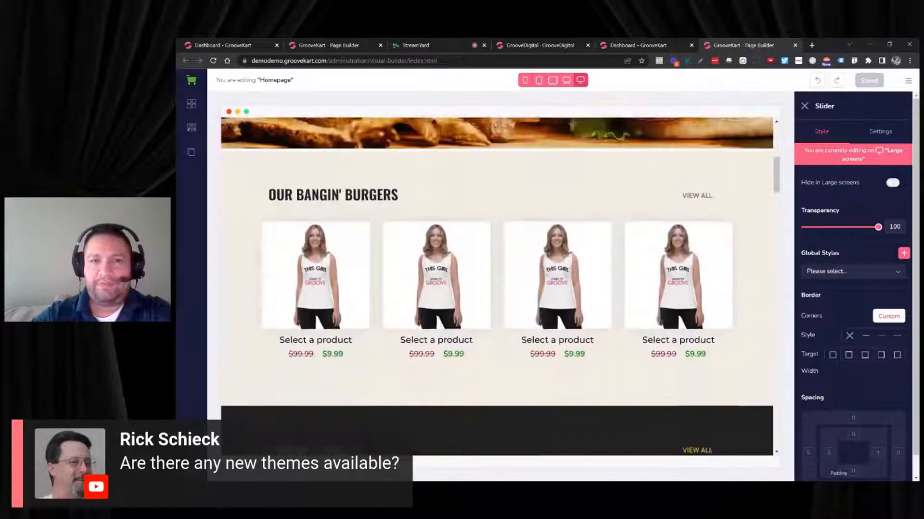
scroll(448, 284, up, 2)
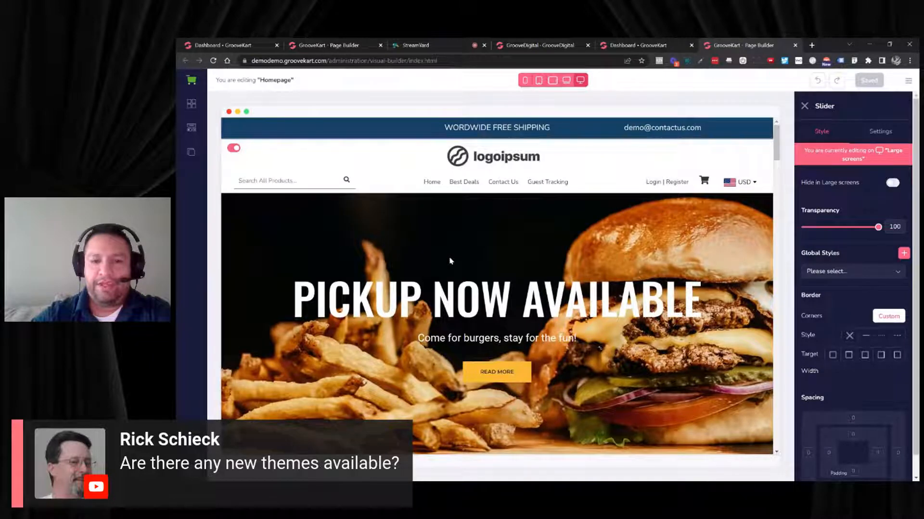
scroll(418, 316, down, 3)
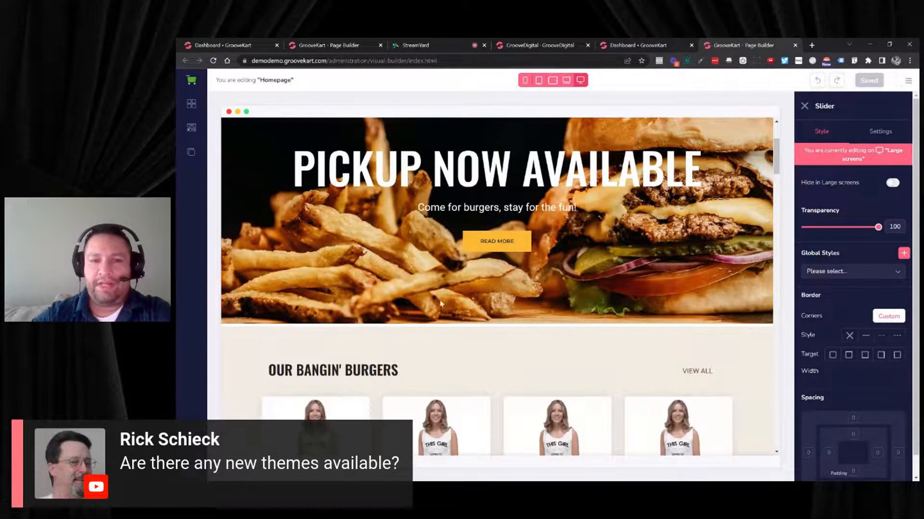
scroll(441, 303, down, 12)
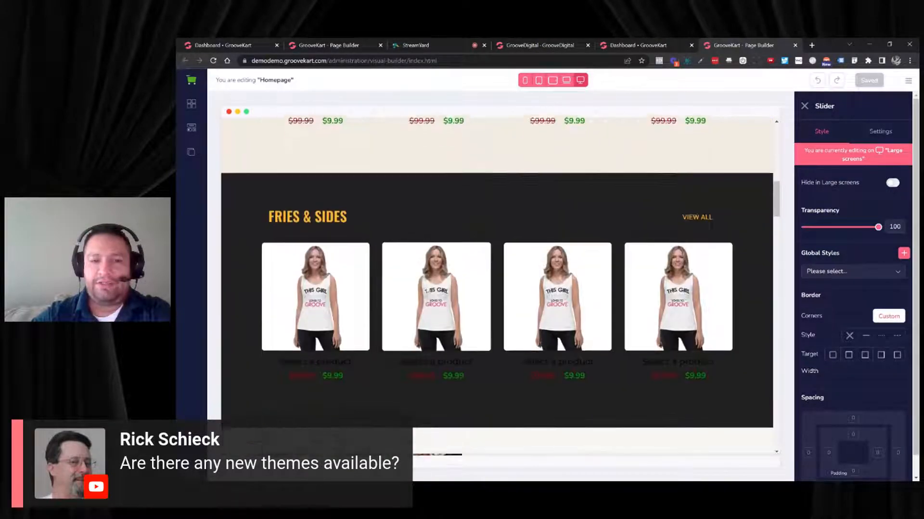
scroll(427, 290, down, 6)
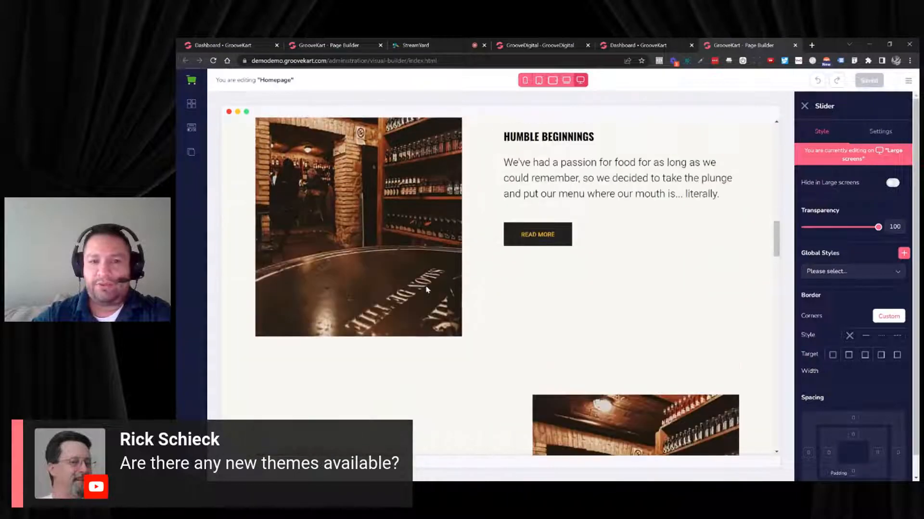
scroll(446, 286, up, 5)
scroll(445, 286, up, 15)
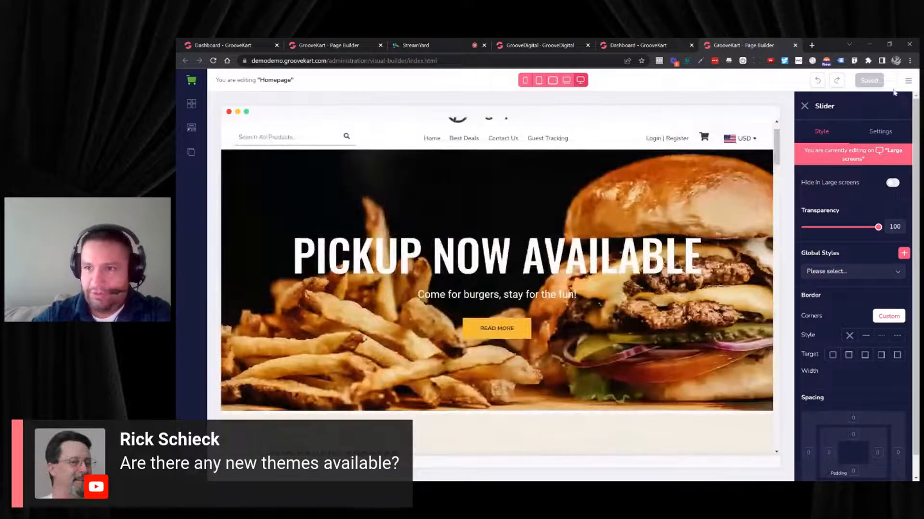
Step: Load the GrooveShred basic theme into the store without saving the current theme
click(908, 82)
click(827, 102)
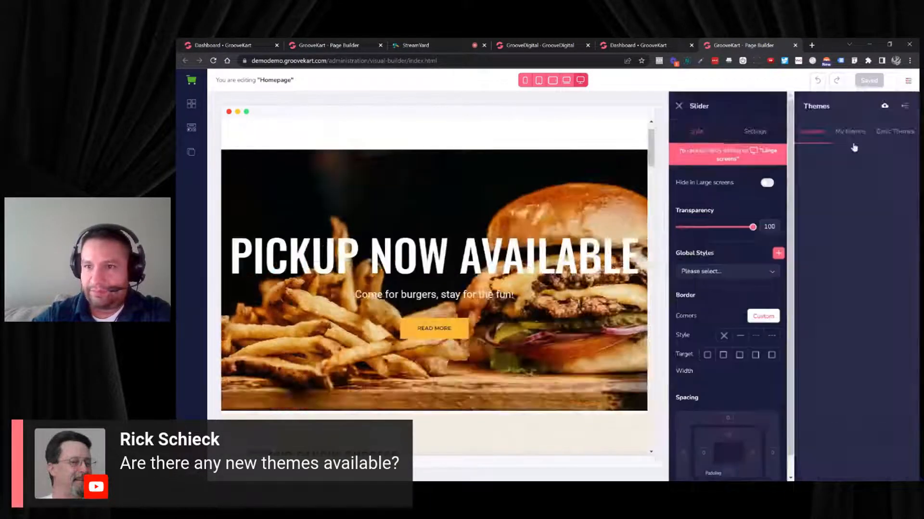
click(890, 134)
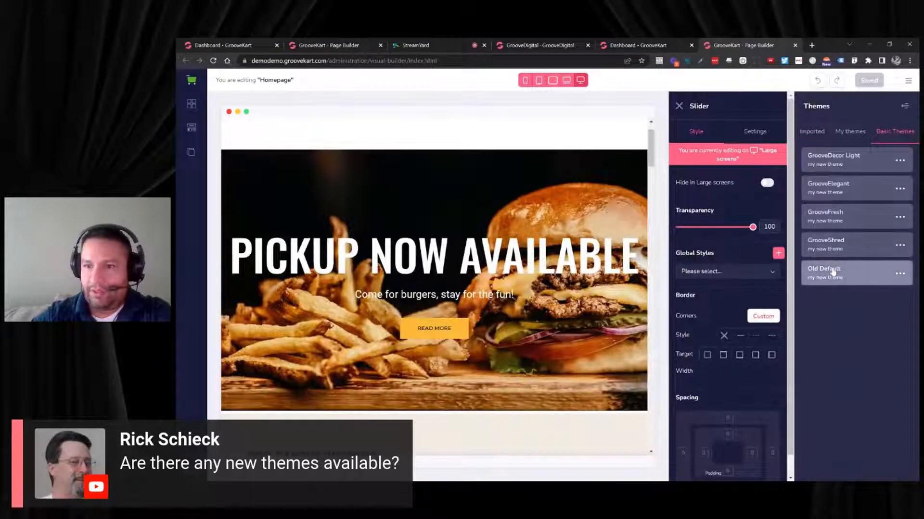
click(899, 246)
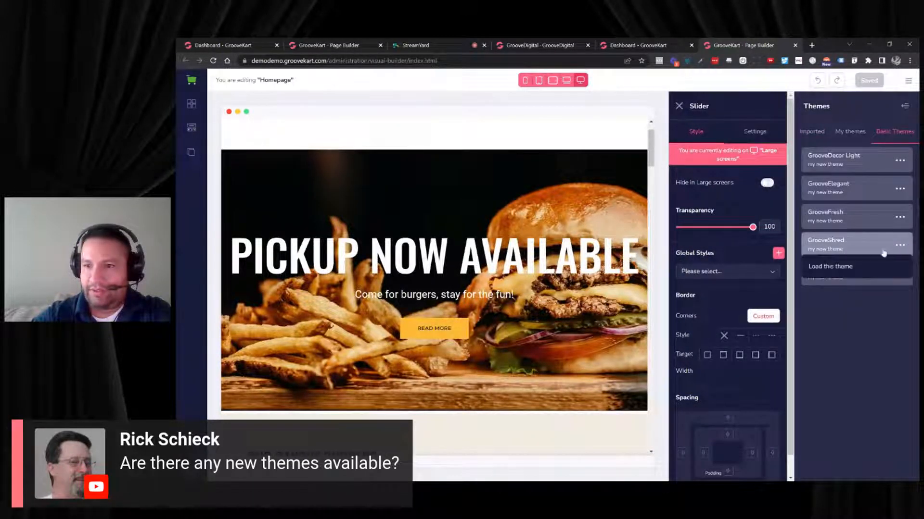
click(826, 266)
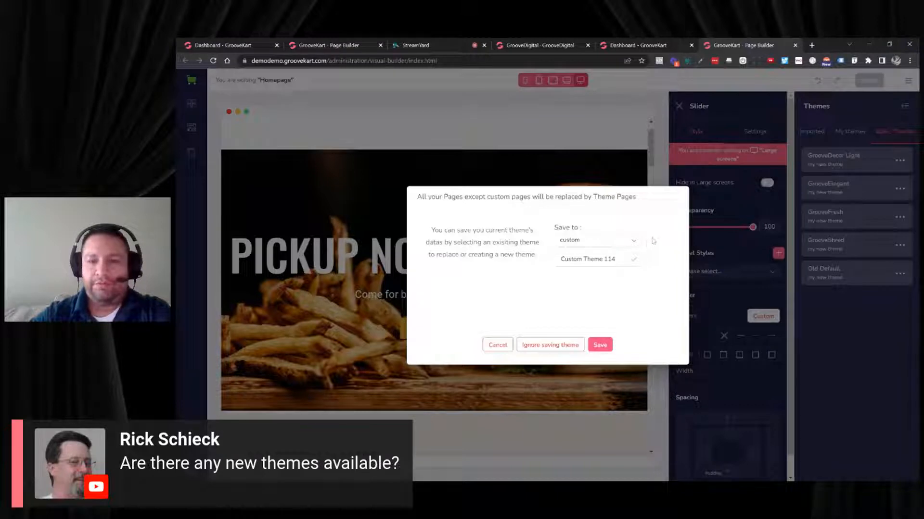
click(550, 345)
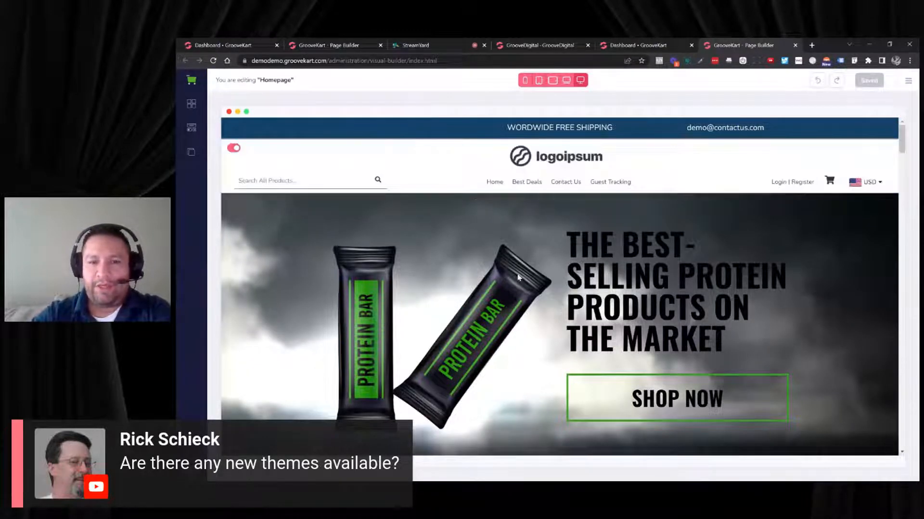
Step: Examine the GrooveShred homepage's protein bar hero, press logos, Choose Your Style images and whey protein feature section
scroll(481, 243, down, 5)
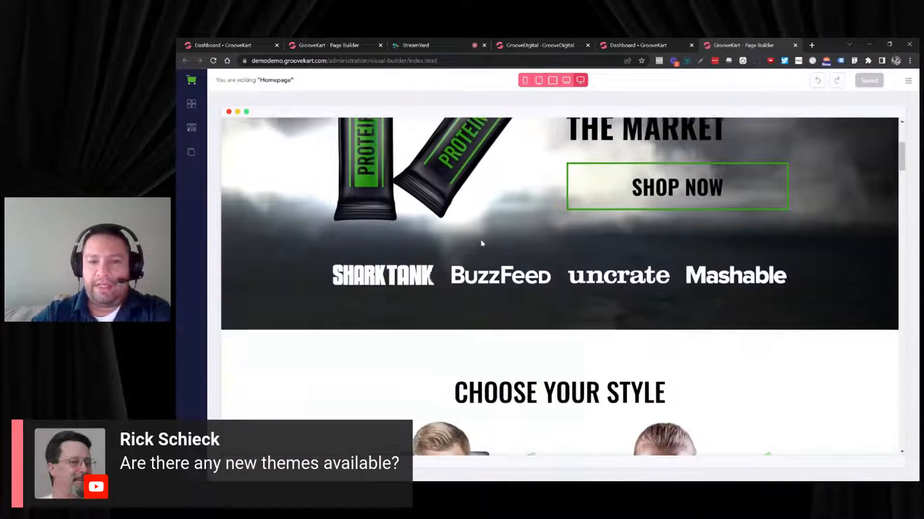
scroll(481, 243, up, 3)
scroll(482, 244, down, 3)
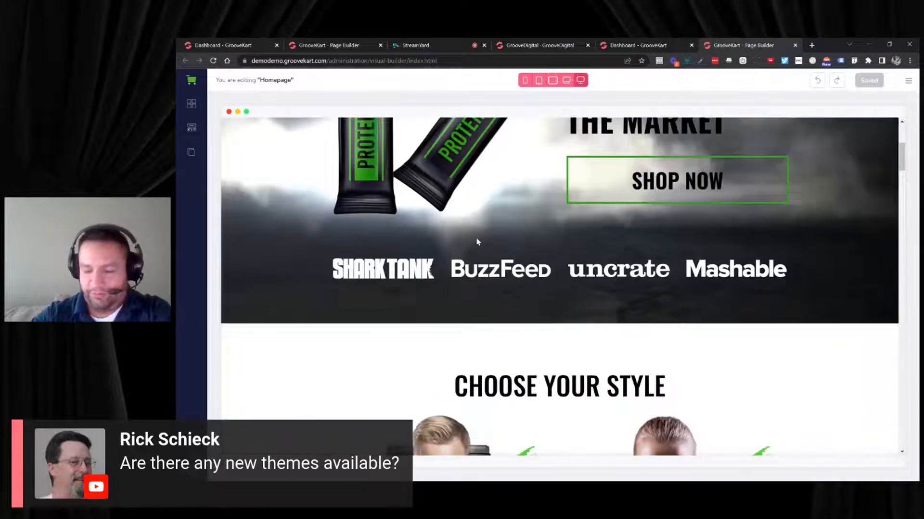
scroll(473, 241, up, 5)
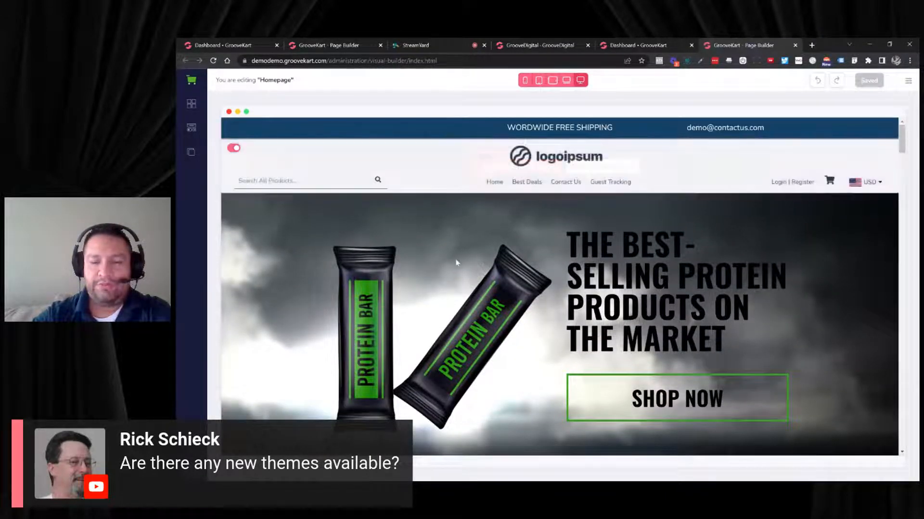
scroll(451, 264, down, 4)
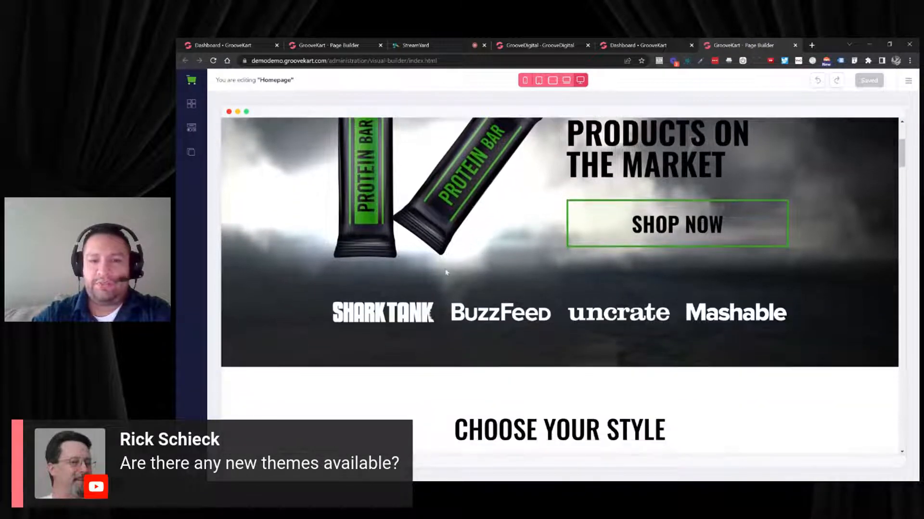
scroll(444, 272, down, 8)
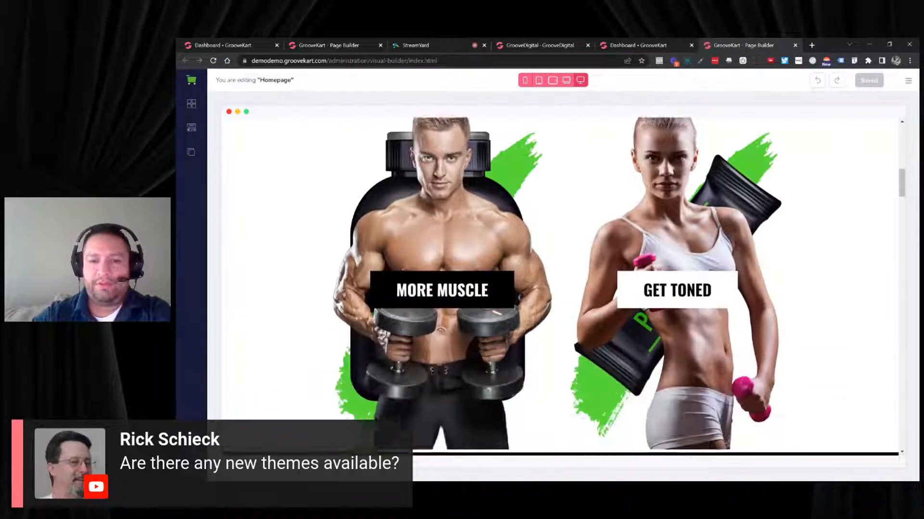
scroll(339, 284, down, 8)
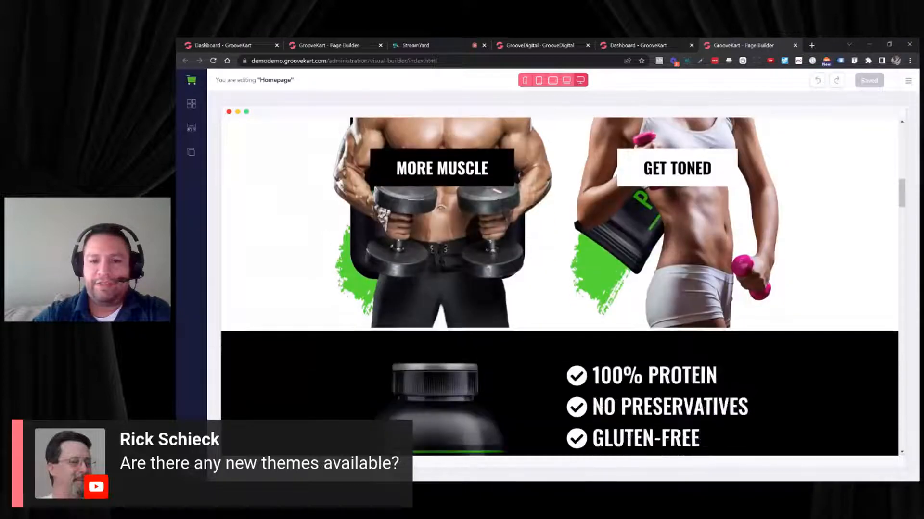
scroll(332, 287, up, 2)
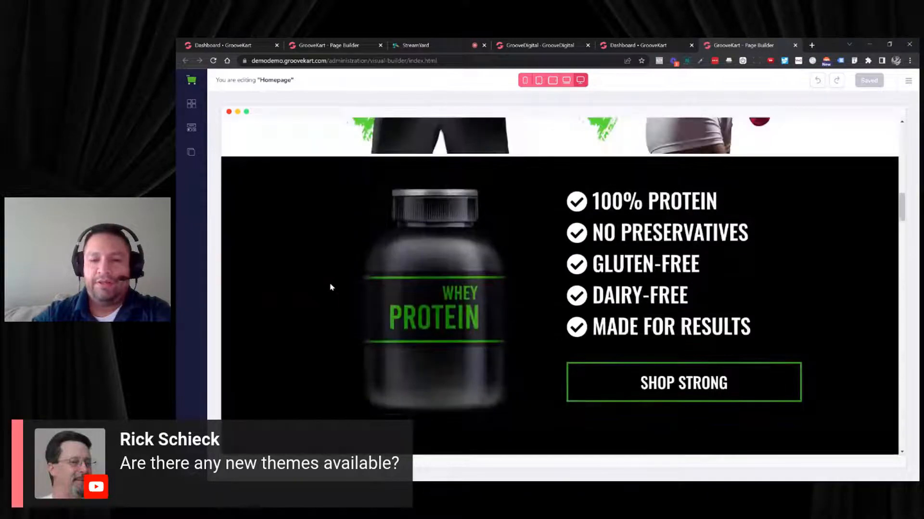
scroll(331, 283, down, 6)
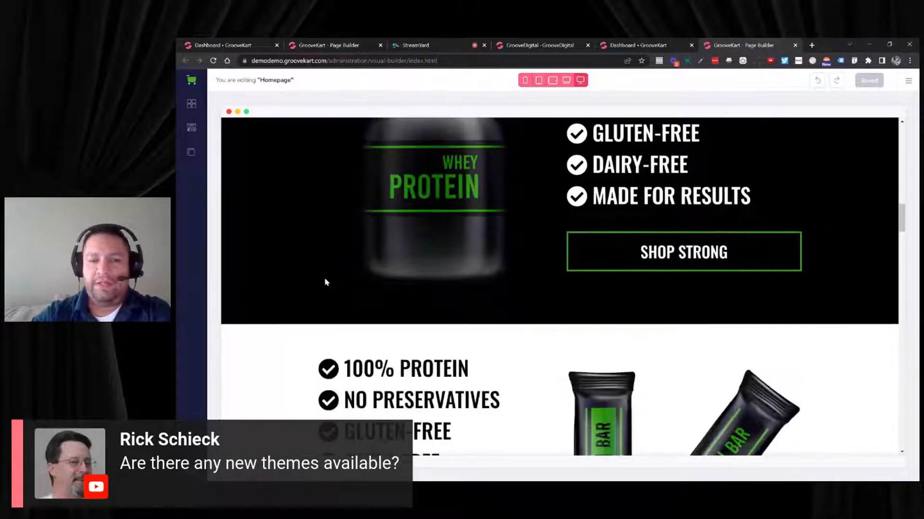
scroll(326, 283, up, 5)
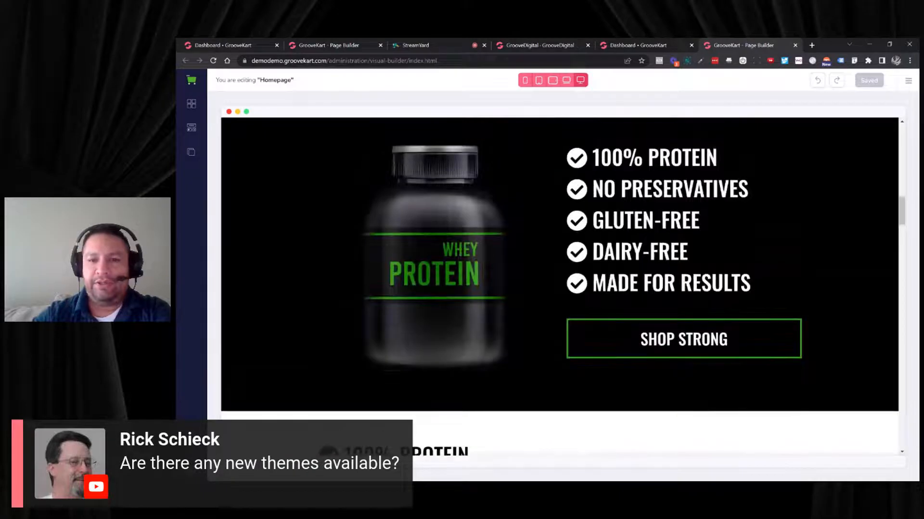
Step: Select the feature list beside the whey protein jar, inspect its settings and compare it with the Shop Lean section below
double_click(681, 158)
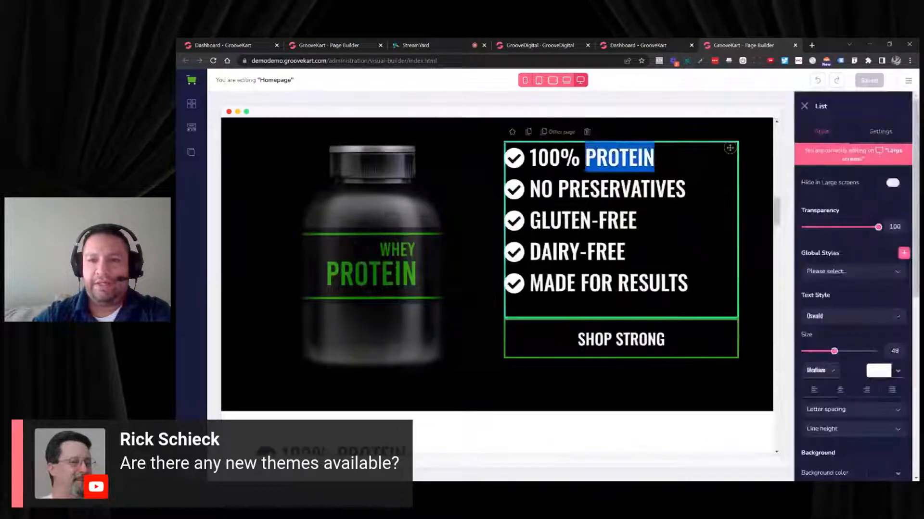
click(880, 131)
click(630, 158)
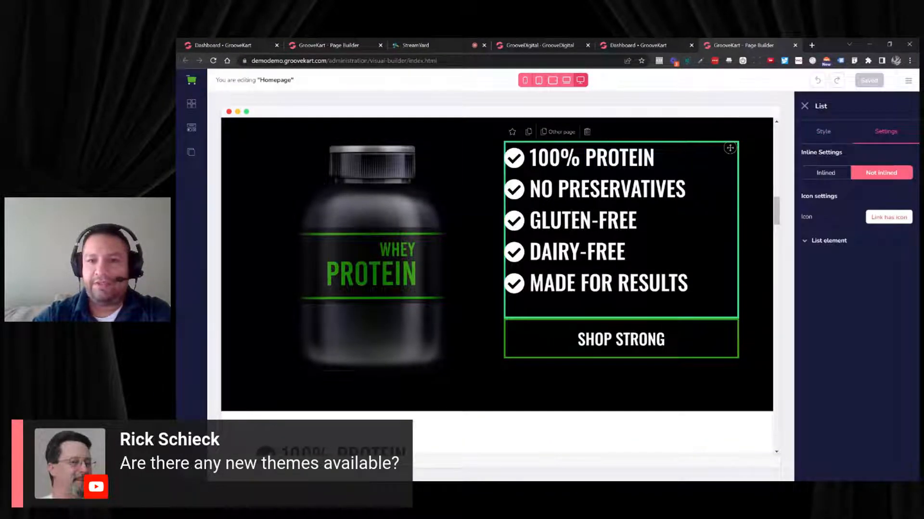
scroll(646, 218, down, 2)
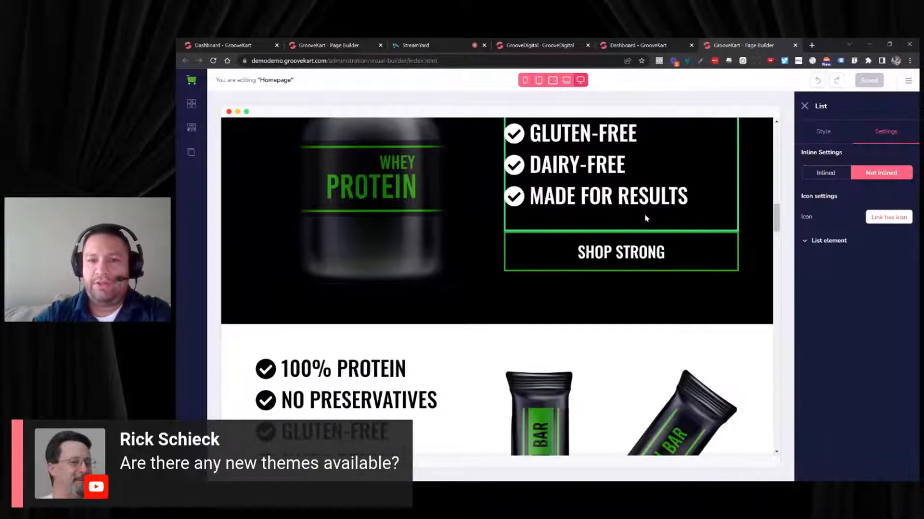
scroll(646, 217, down, 3)
scroll(478, 249, up, 6)
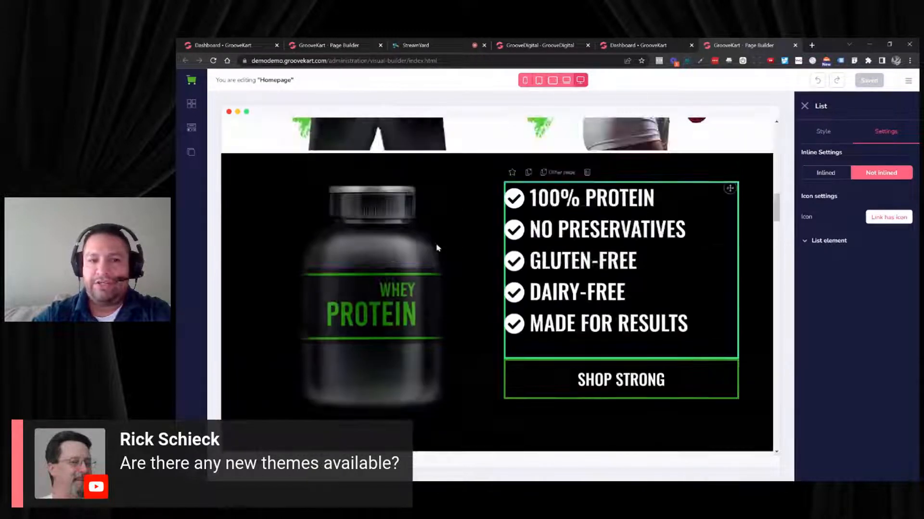
scroll(539, 243, down, 6)
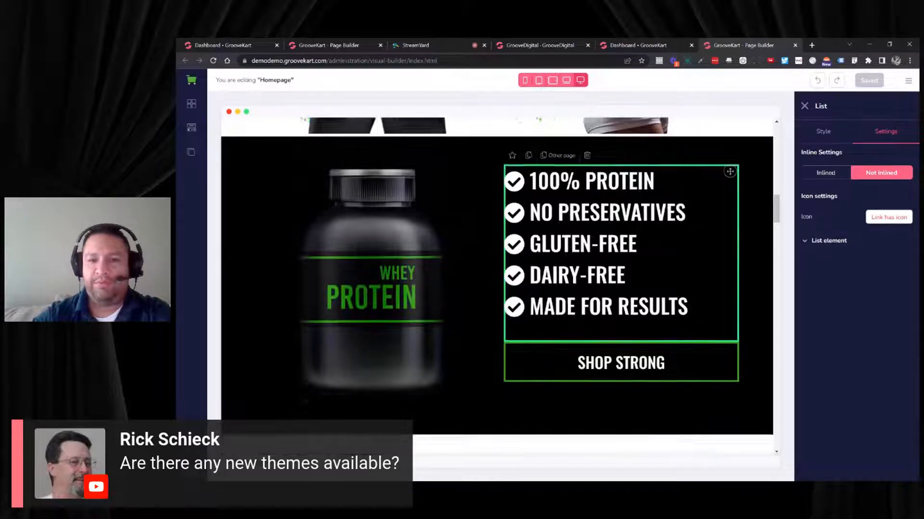
scroll(479, 254, down, 1)
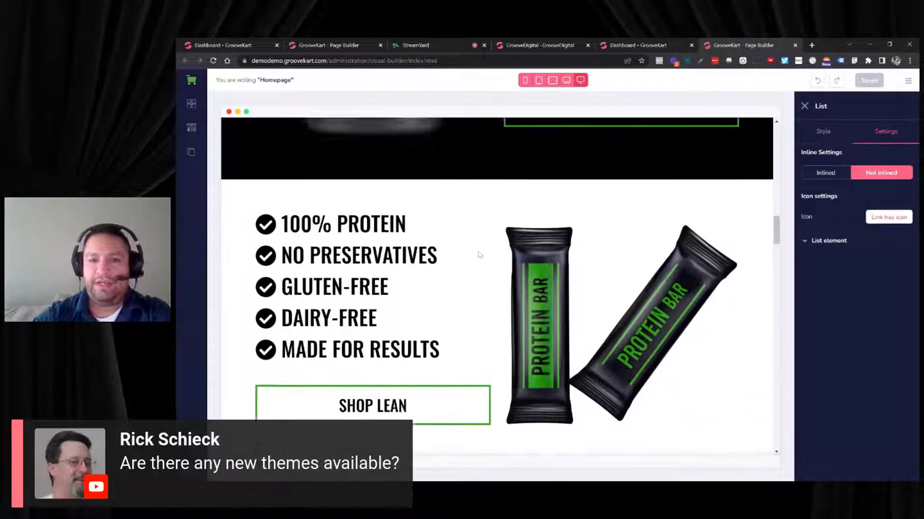
Step: Inspect the Shop Strong button's settings, then reselect the feature list above it and expand its list elements
scroll(639, 230, up, 3)
click(729, 195)
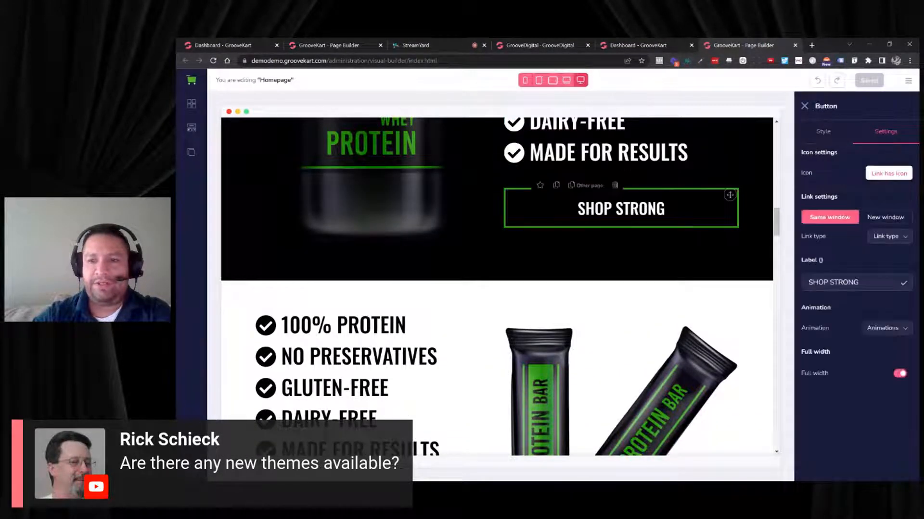
scroll(730, 195, up, 2)
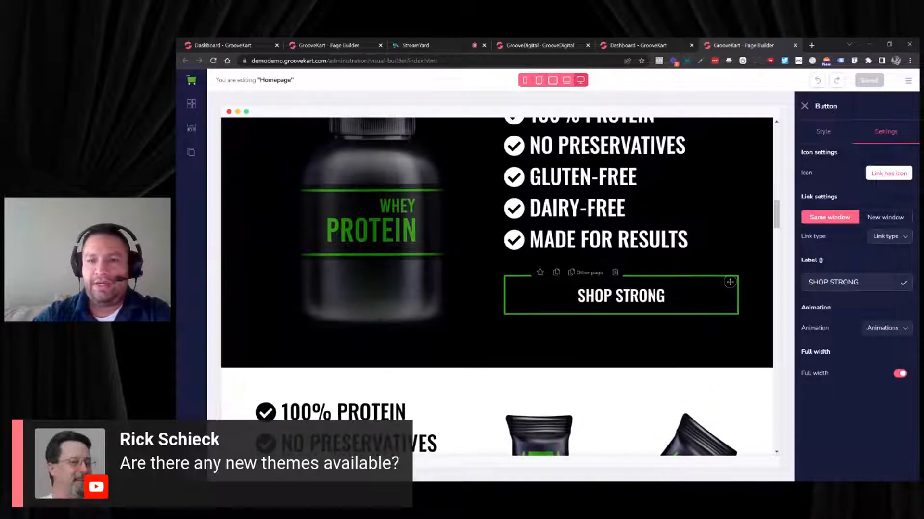
click(730, 195)
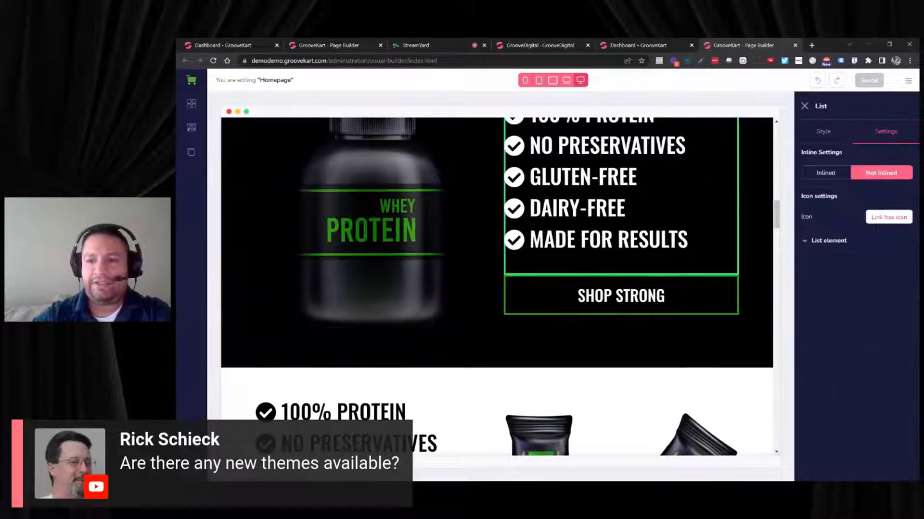
click(805, 243)
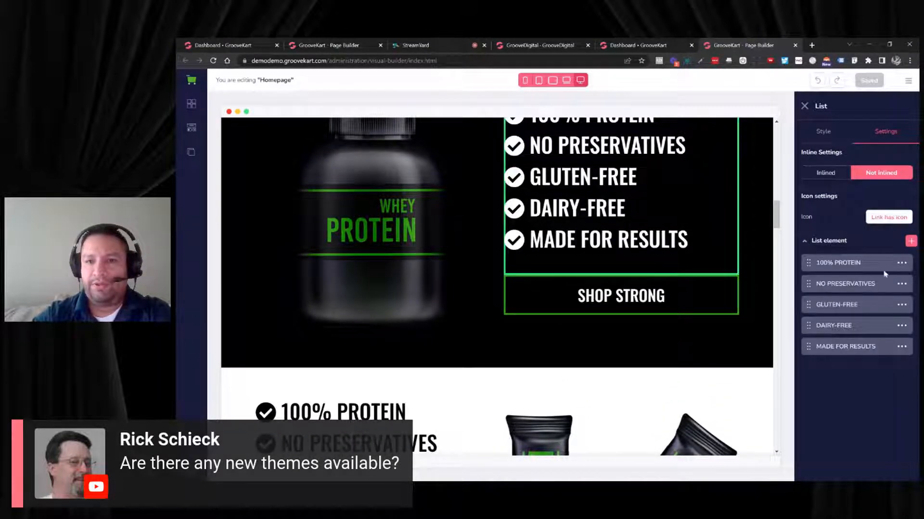
scroll(668, 262, up, 1)
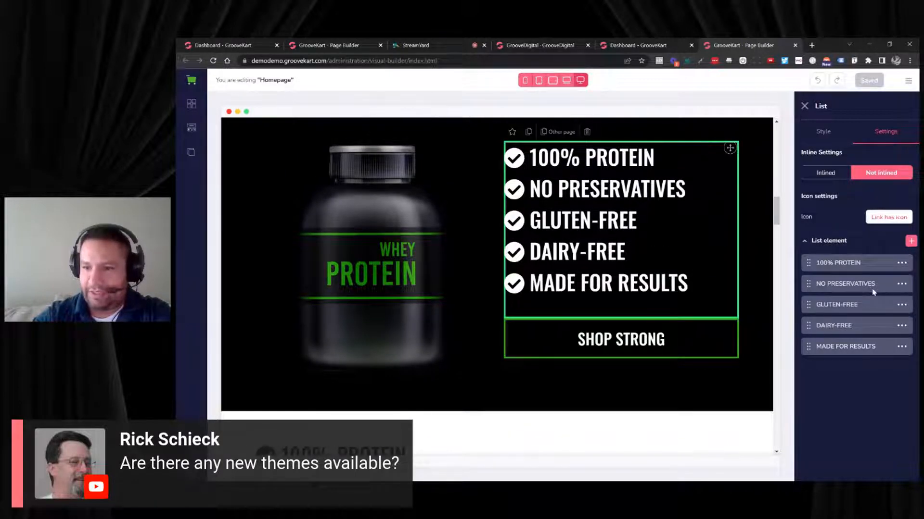
Step: Open the 100% PROTEIN list item for editing, browse its Font Awesome icons and leave without applying a change
click(902, 263)
click(818, 281)
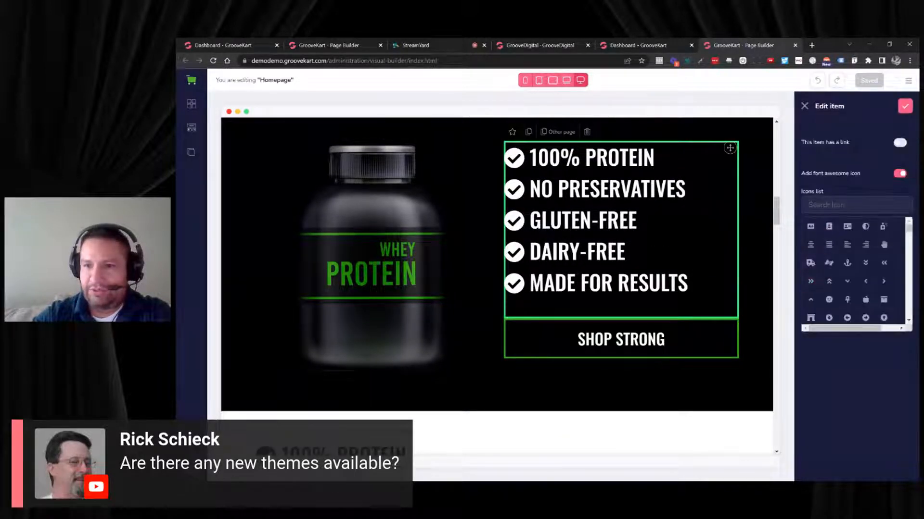
scroll(861, 241, down, 8)
click(863, 234)
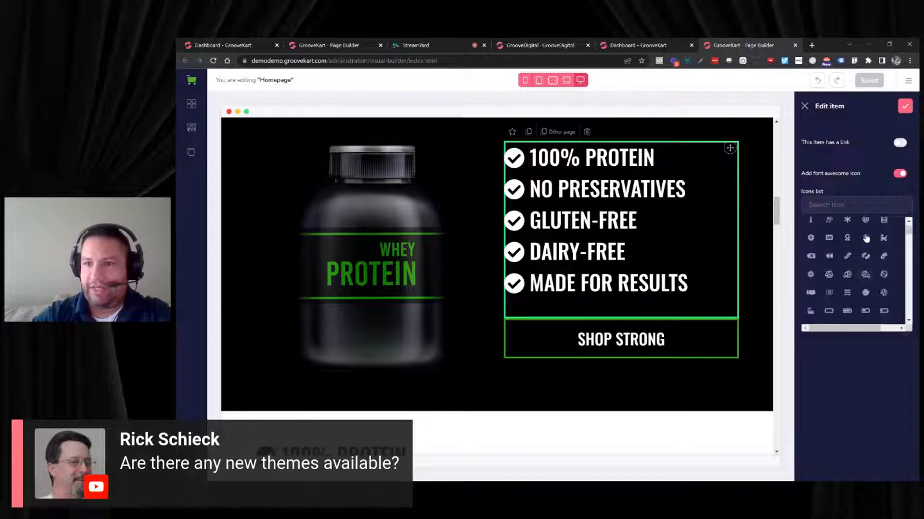
click(808, 111)
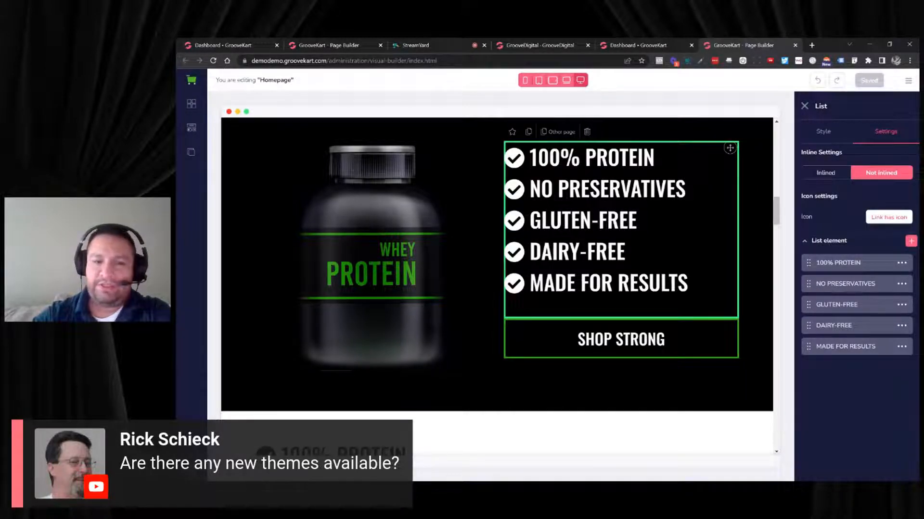
Step: Review the homepage from the whey protein feature through the Best-Sellers and New Arrivals products to the protein category tiles
scroll(468, 301, down, 5)
scroll(438, 288, up, 5)
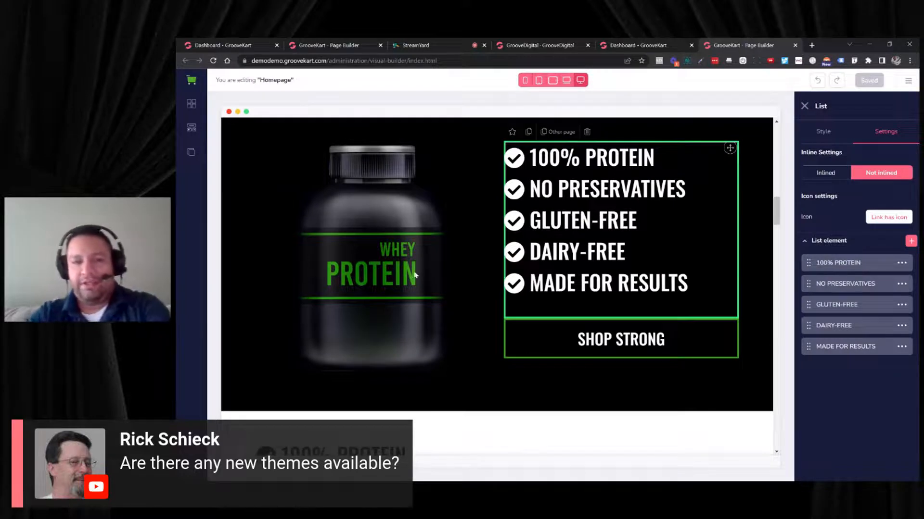
scroll(420, 272, down, 5)
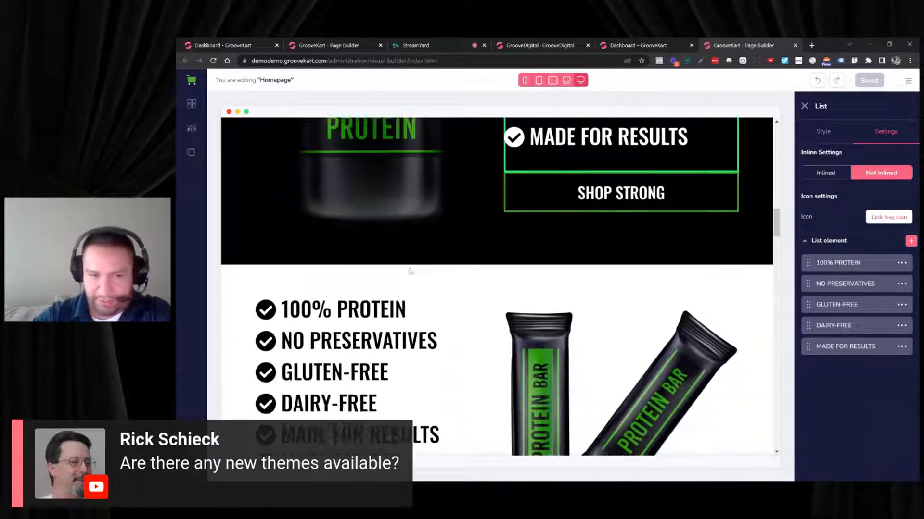
scroll(408, 273, down, 7)
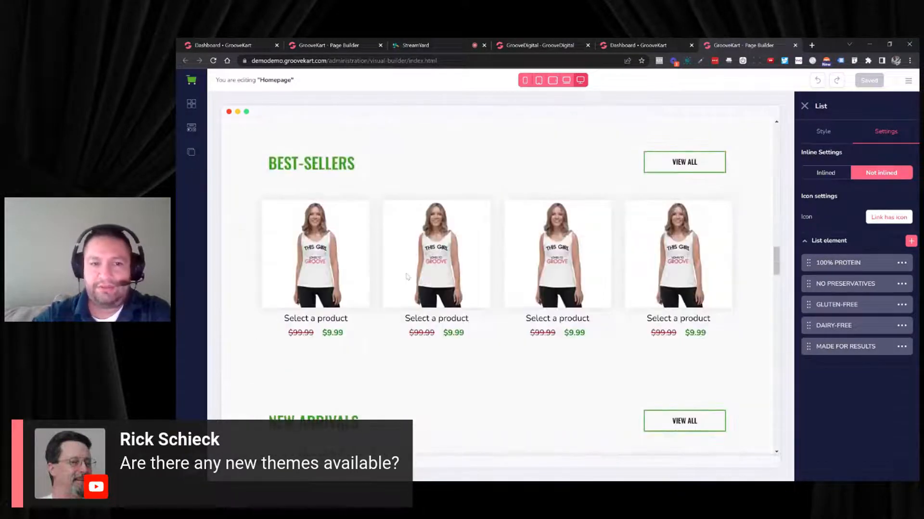
scroll(408, 275, down, 8)
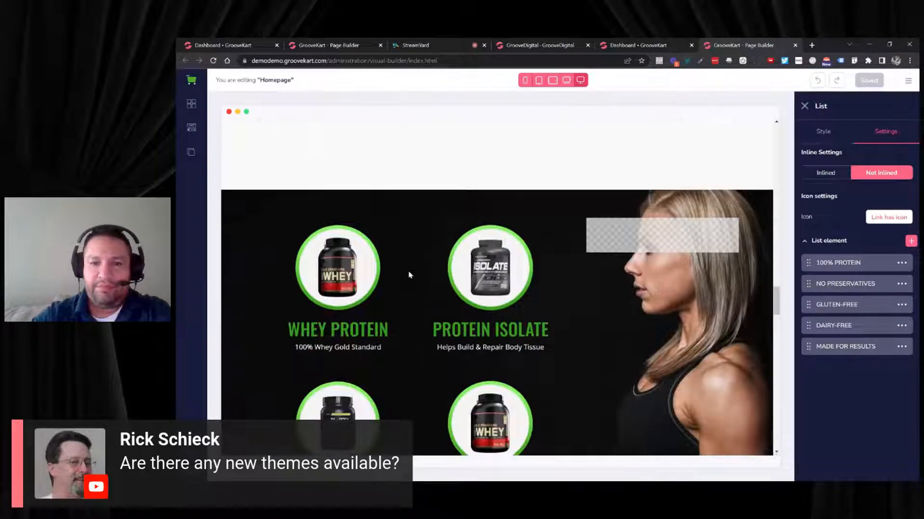
scroll(528, 266, up, 1)
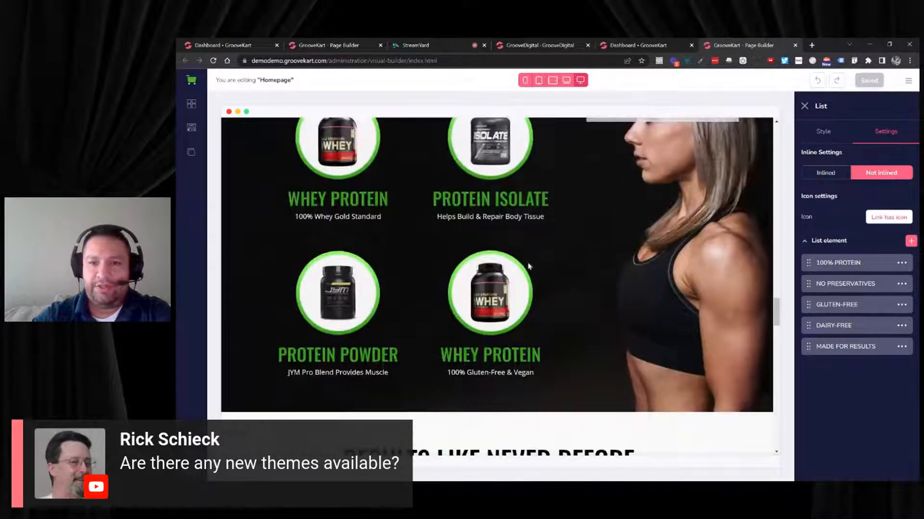
Step: Select the two-column section holding the protein category tiles and inspect its background image style options
click(558, 258)
click(636, 249)
scroll(642, 245, up, 3)
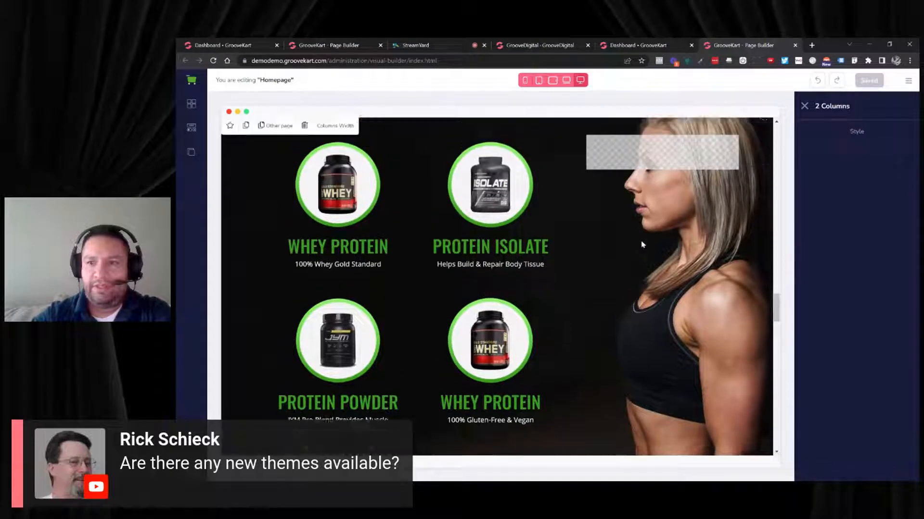
scroll(642, 244, up, 5)
click(852, 135)
scroll(848, 323, down, 2)
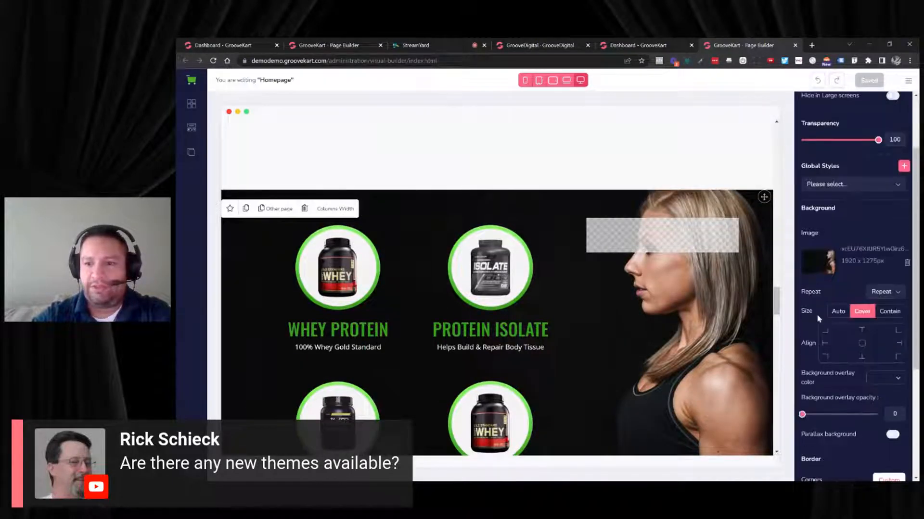
Step: Review the Black Friday bundle countdown and Frequently Asked Questions sections, and select the first question's heading to view its text style
scroll(651, 314, down, 9)
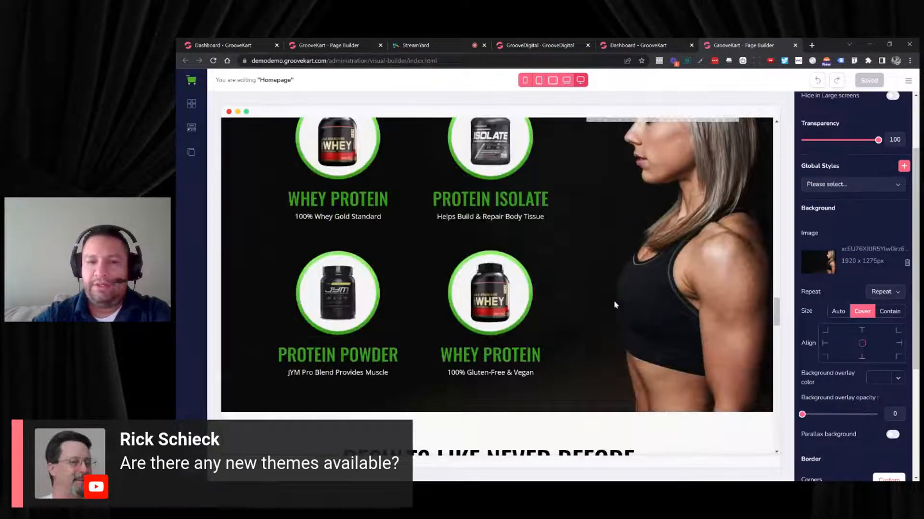
scroll(608, 308, down, 8)
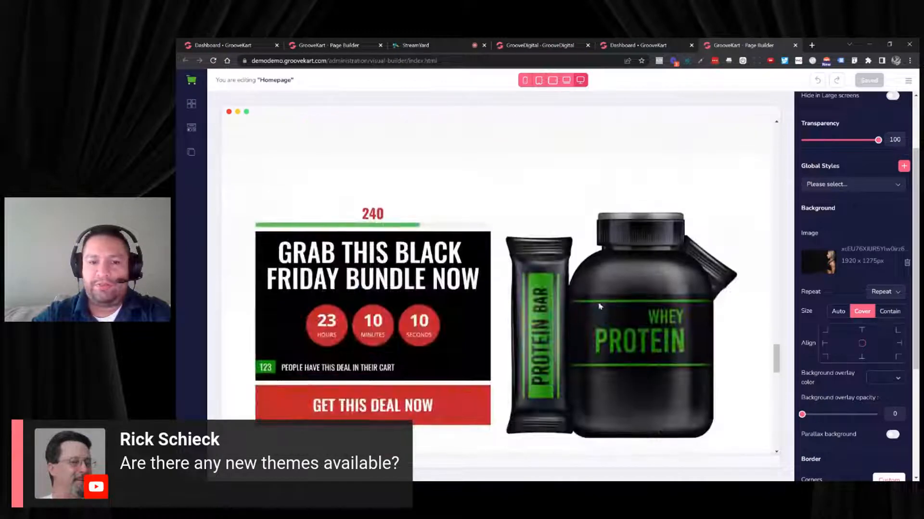
scroll(596, 306, down, 9)
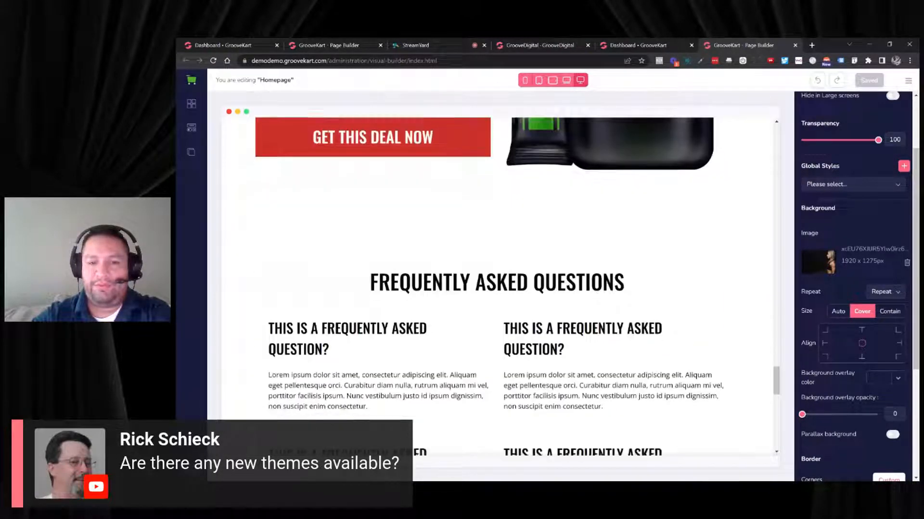
scroll(597, 303, up, 4)
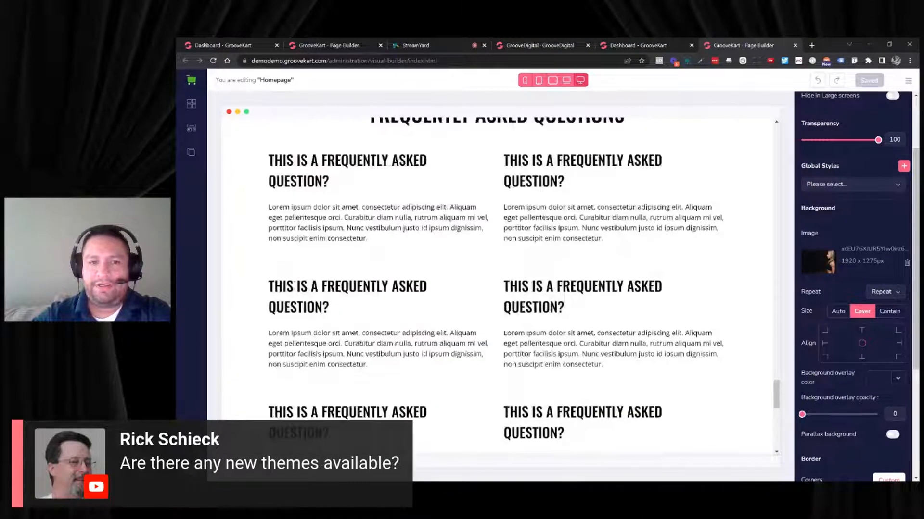
click(379, 224)
click(372, 172)
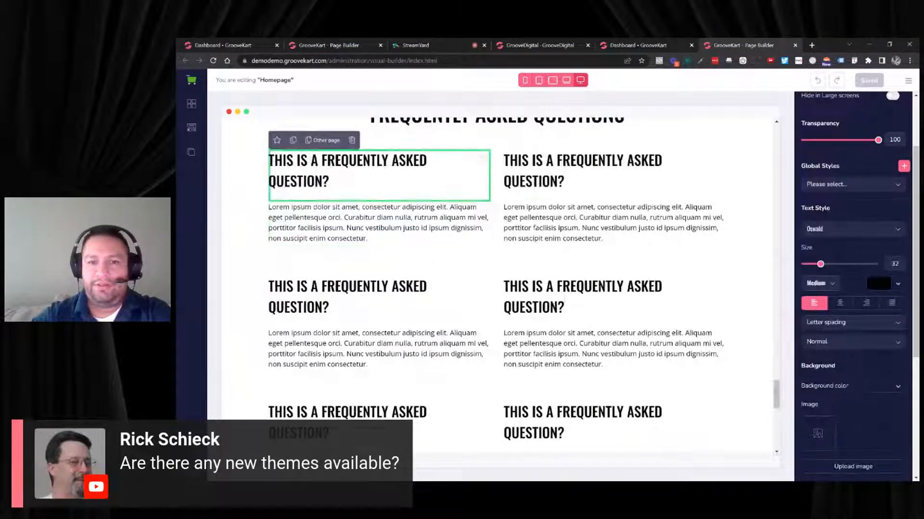
Step: Review the remaining FAQs, the shipping and guarantee icons and the newsletter sign-up, and return to the top of the homepage
click(543, 173)
scroll(536, 240, down, 3)
scroll(536, 259, down, 4)
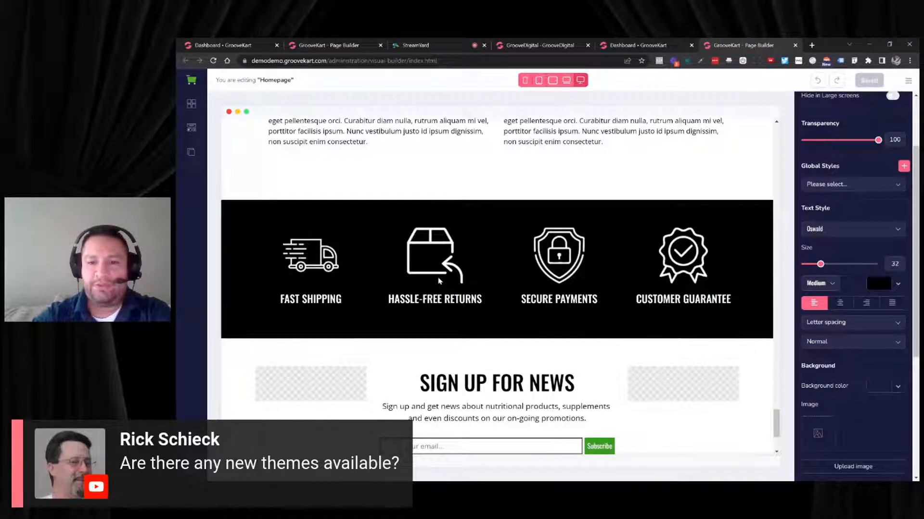
scroll(550, 273, down, 1)
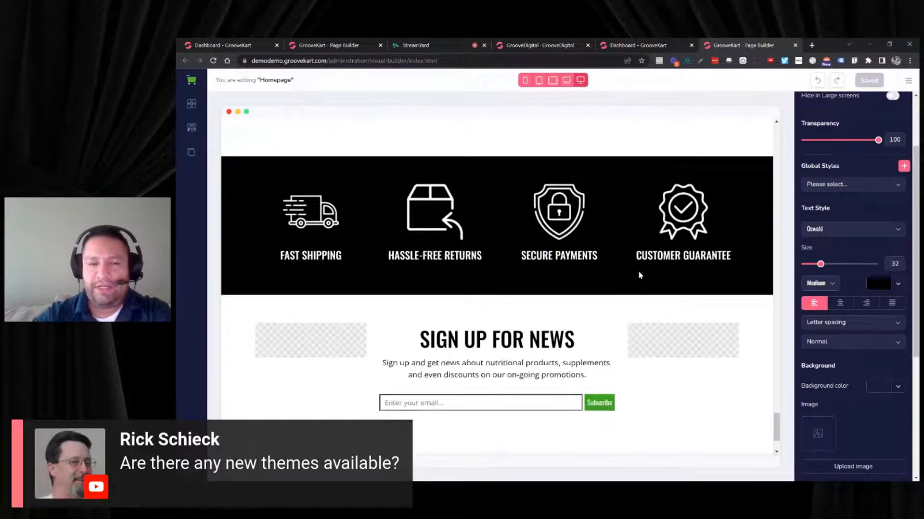
scroll(607, 270, down, 2)
scroll(614, 265, up, 9)
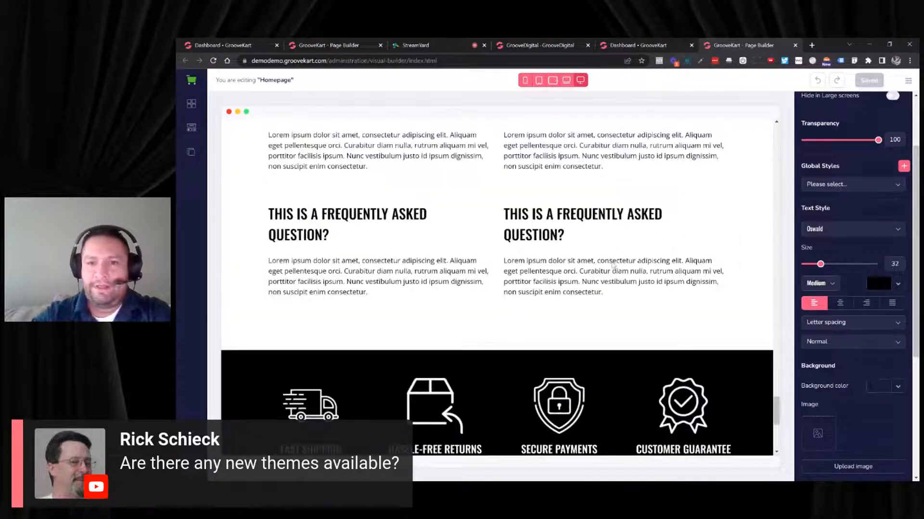
scroll(617, 261, up, 10)
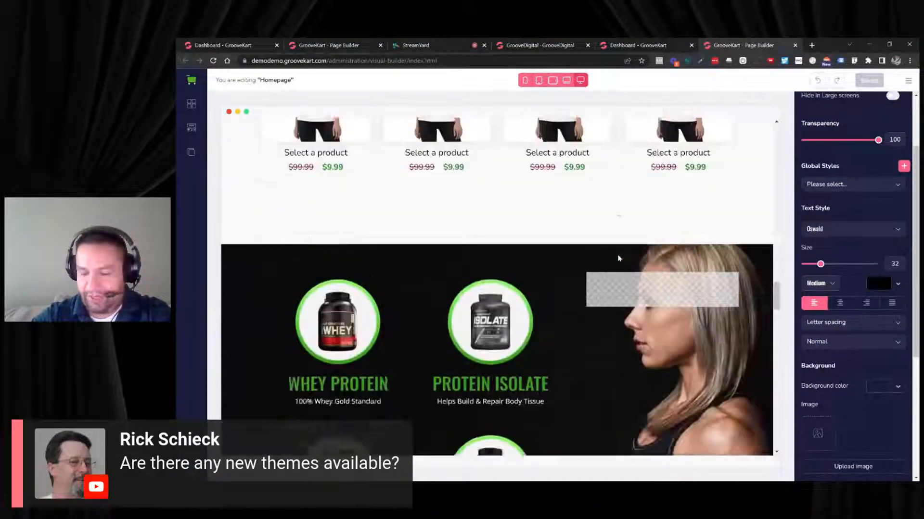
scroll(619, 256, up, 8)
scroll(619, 256, up, 10)
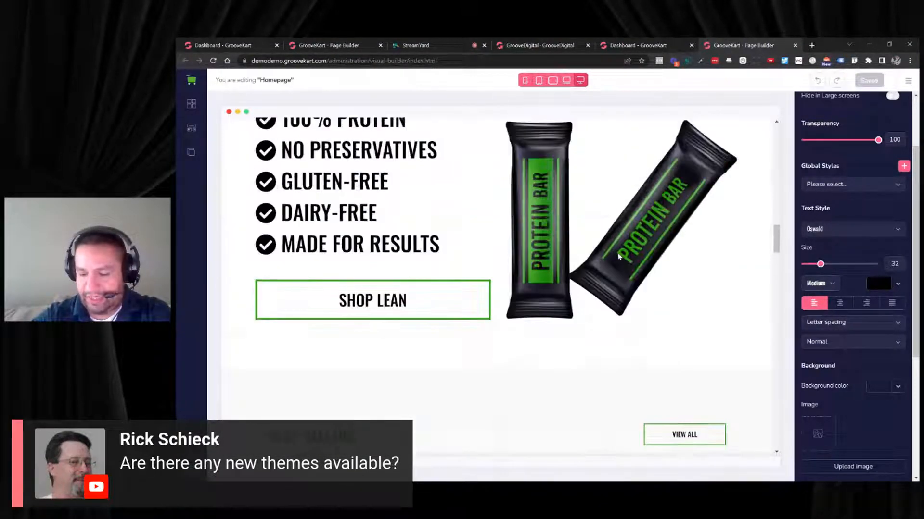
scroll(618, 258, up, 15)
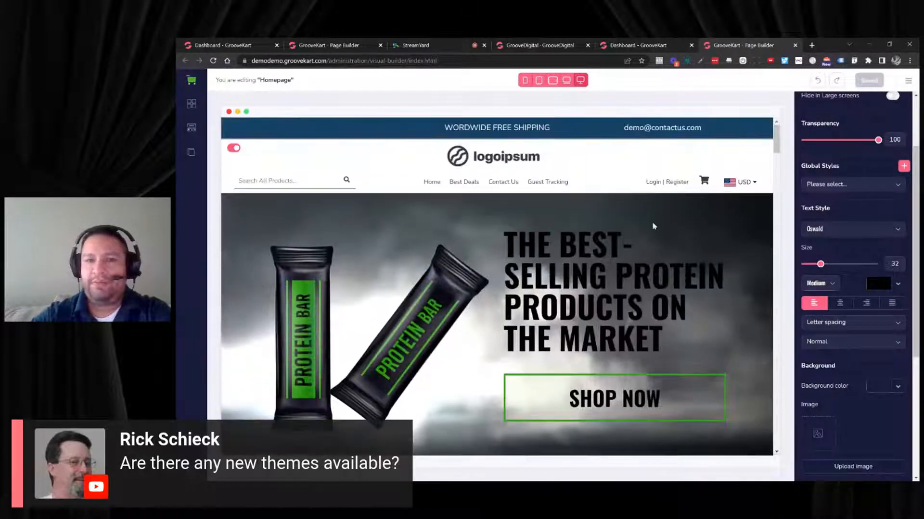
mouse_move(676, 185)
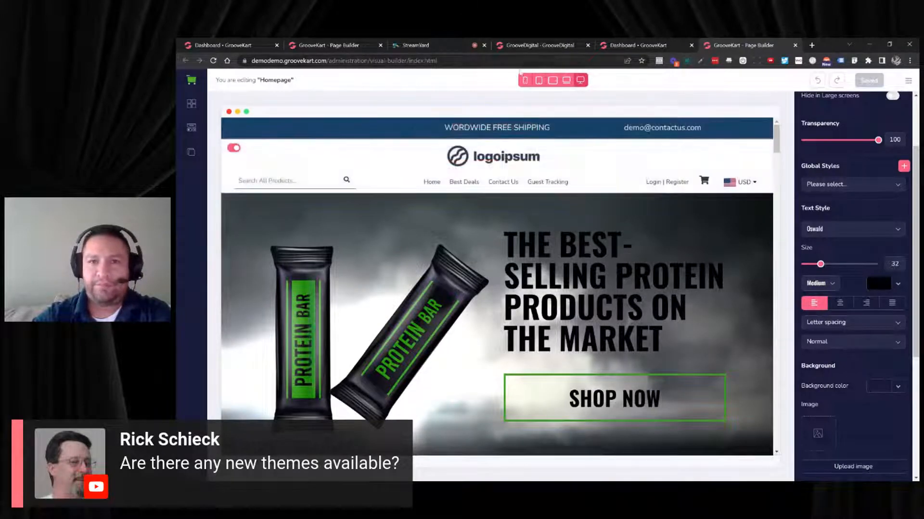
Step: Switch to the mycatswag store's dashboard and decline saving its login to LastPass
click(247, 47)
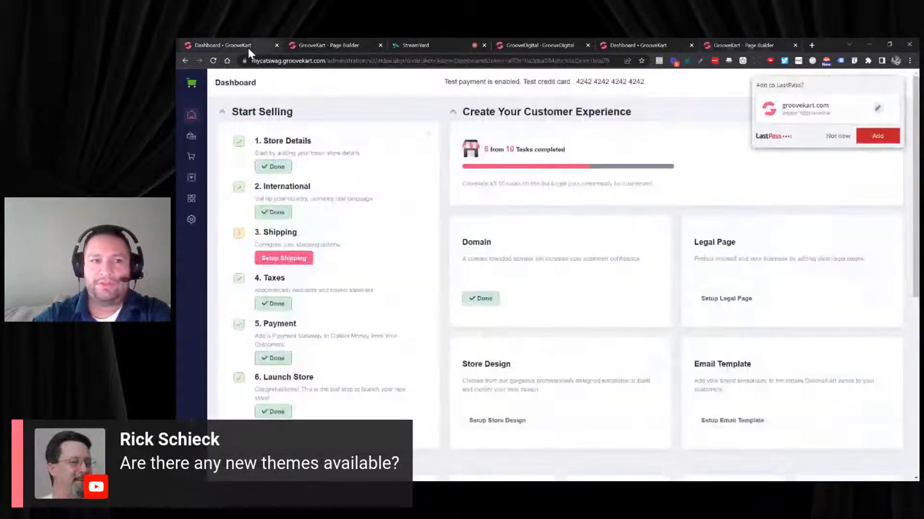
click(191, 115)
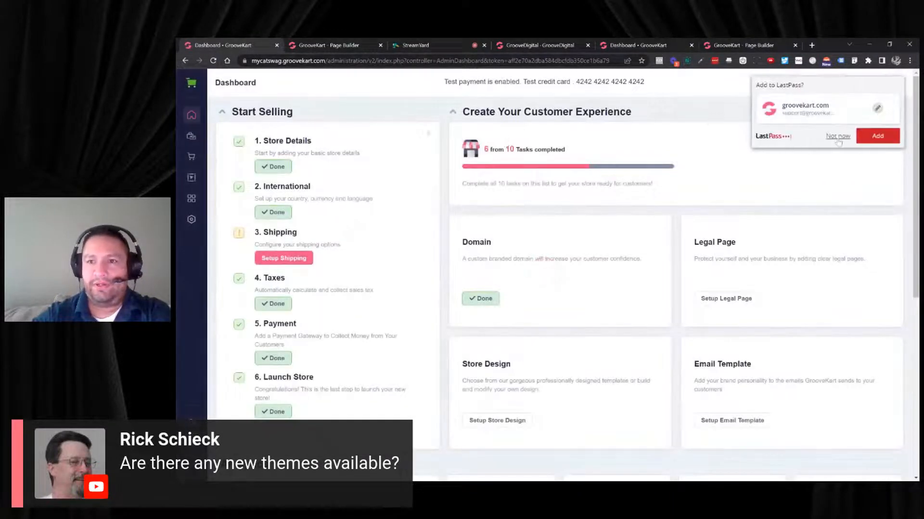
click(841, 138)
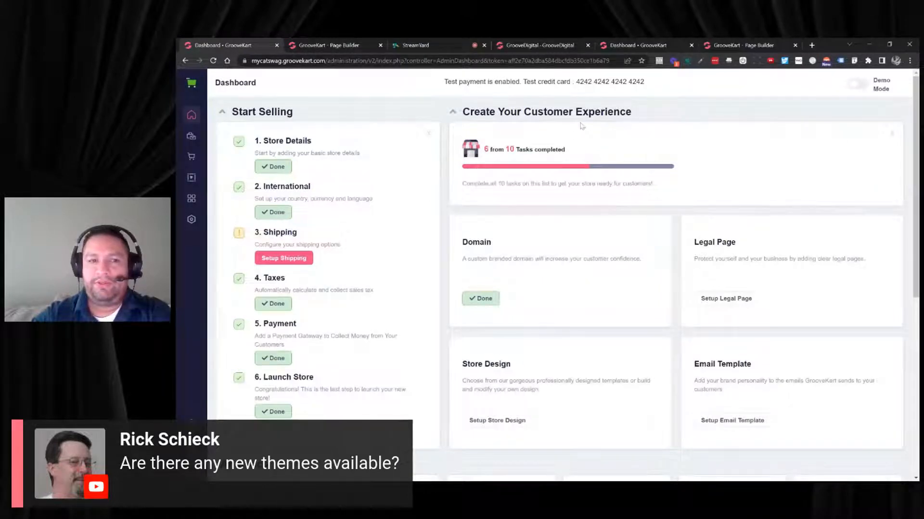
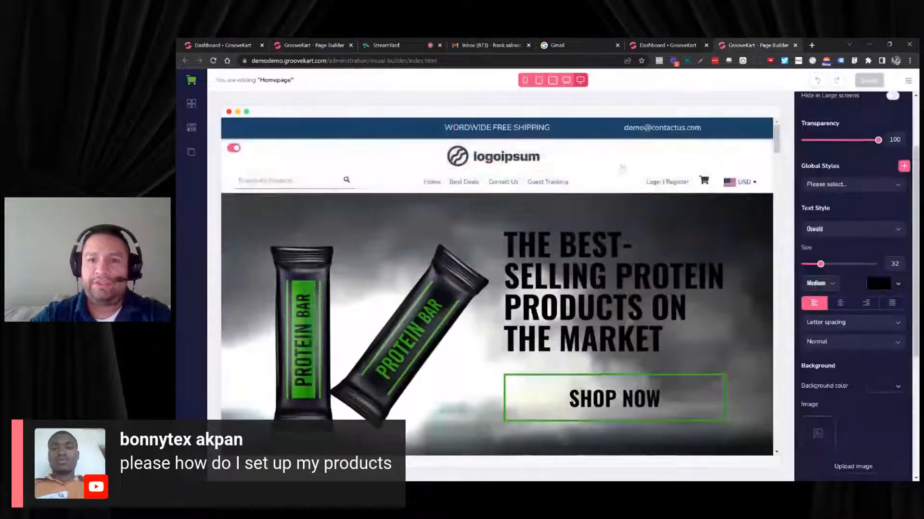
Step: Load the Old Default basic theme in the Demodemo store without saving the current theme
scroll(497, 269, down, 3)
scroll(637, 190, up, 4)
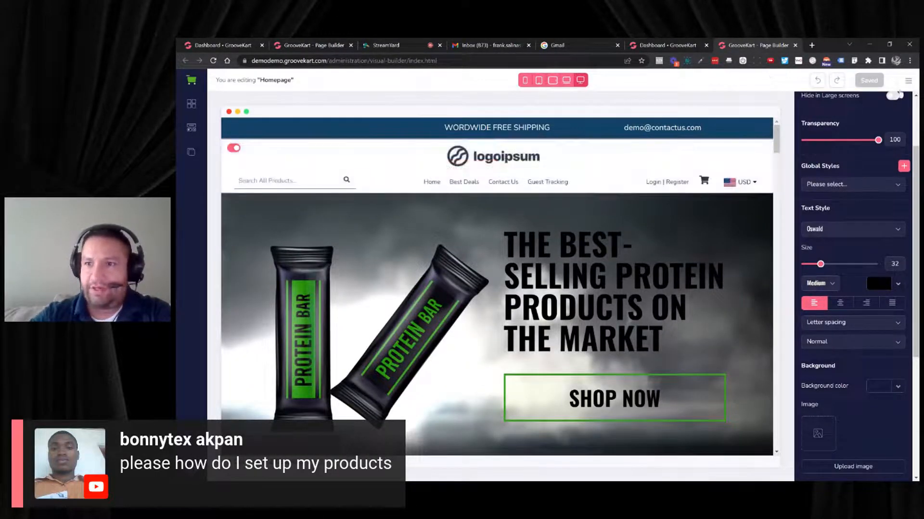
click(908, 81)
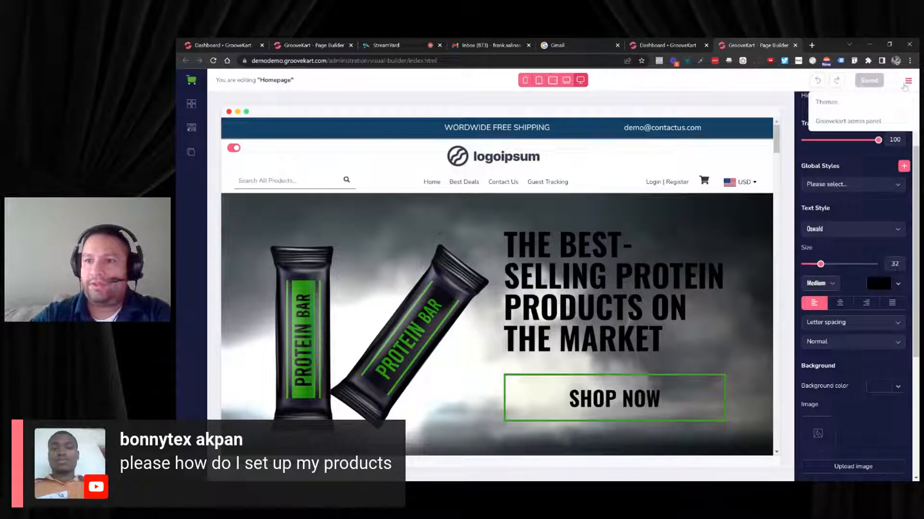
click(827, 102)
click(894, 131)
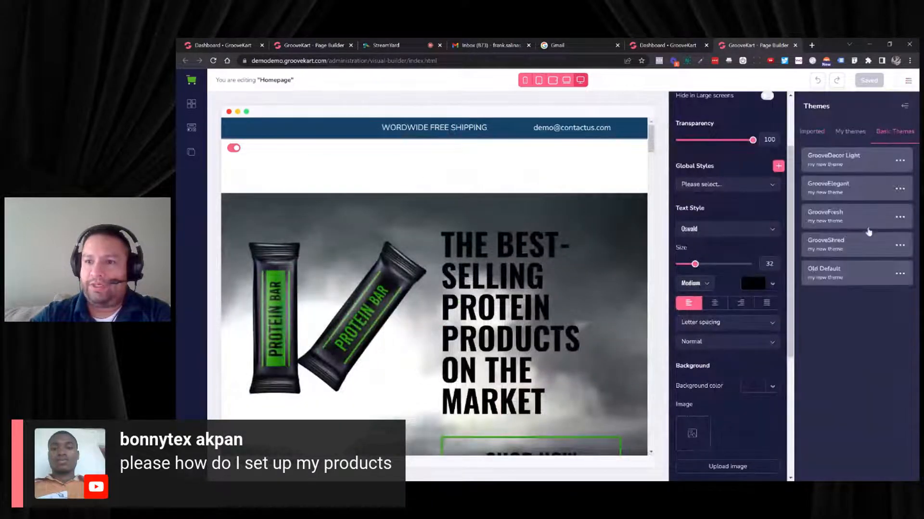
click(905, 275)
click(832, 298)
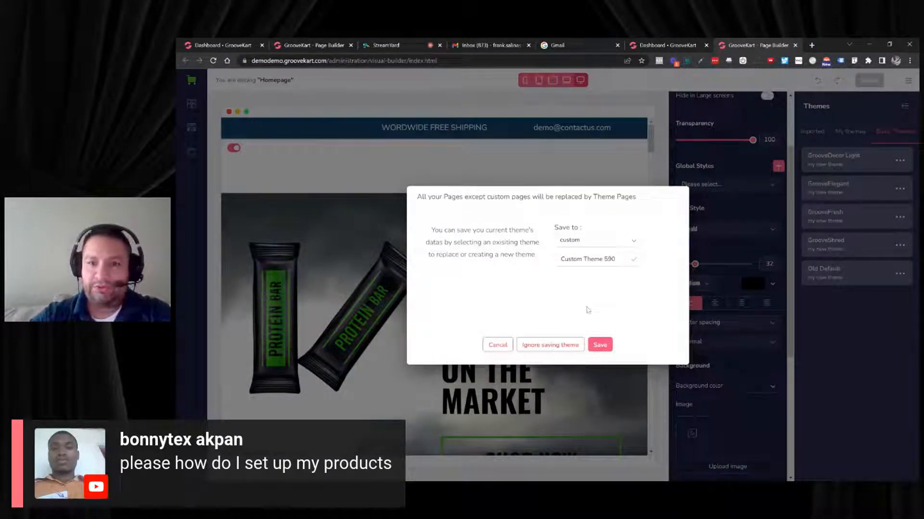
click(556, 346)
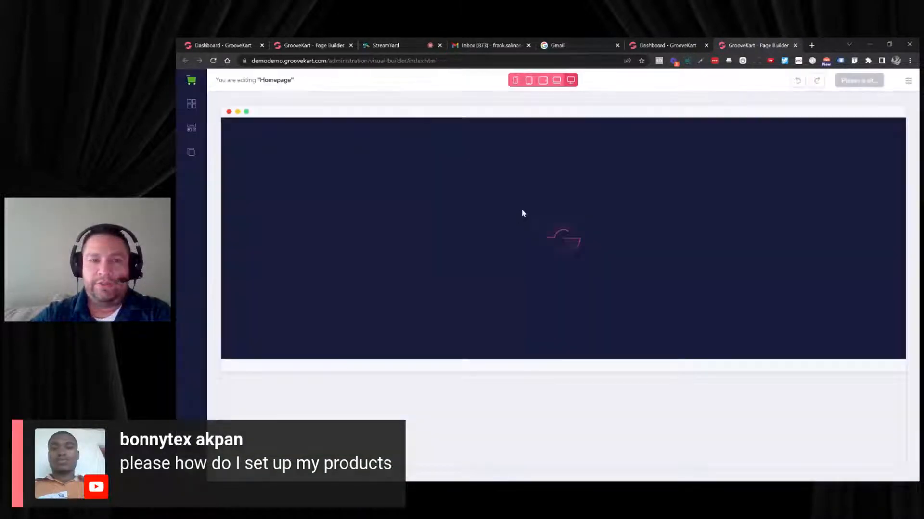
Step: Look over the GrooveYummy homepage of the loaded theme and return to its header
scroll(548, 217, down, 10)
scroll(548, 218, up, 7)
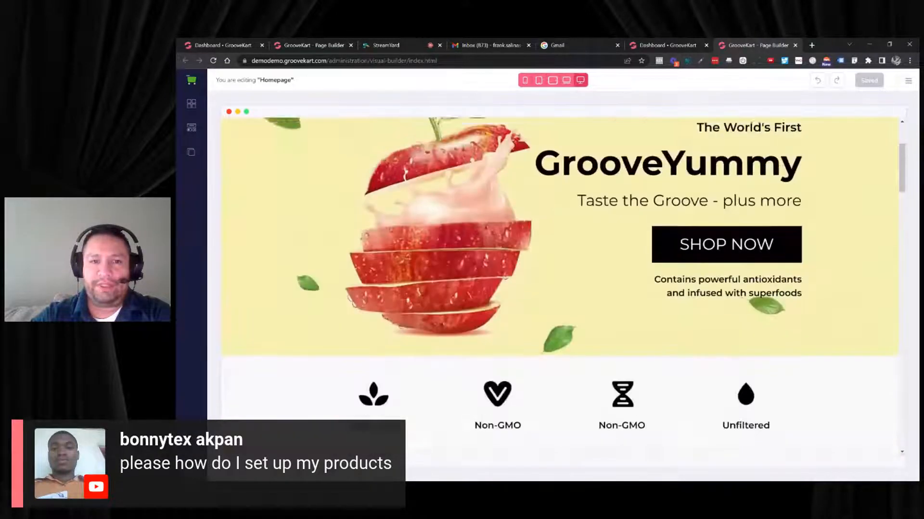
scroll(548, 218, up, 3)
Step: Open the block library, compare the Global and Designed blocks, and expand the OneProduct template blocks
click(191, 104)
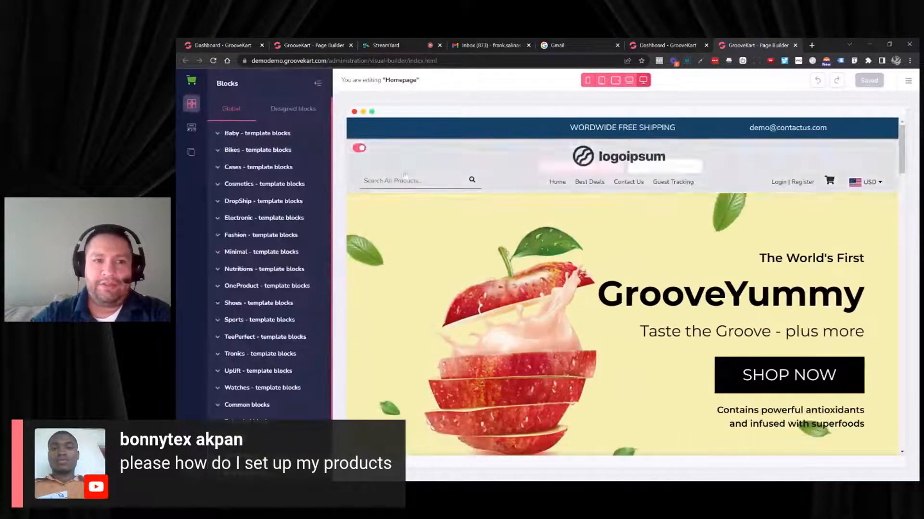
scroll(405, 176, down, 5)
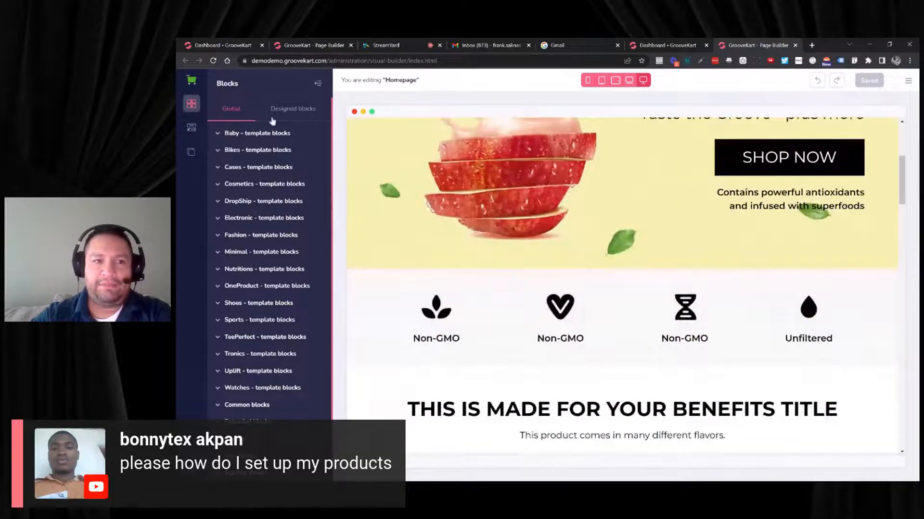
click(289, 110)
click(231, 109)
click(294, 109)
click(233, 111)
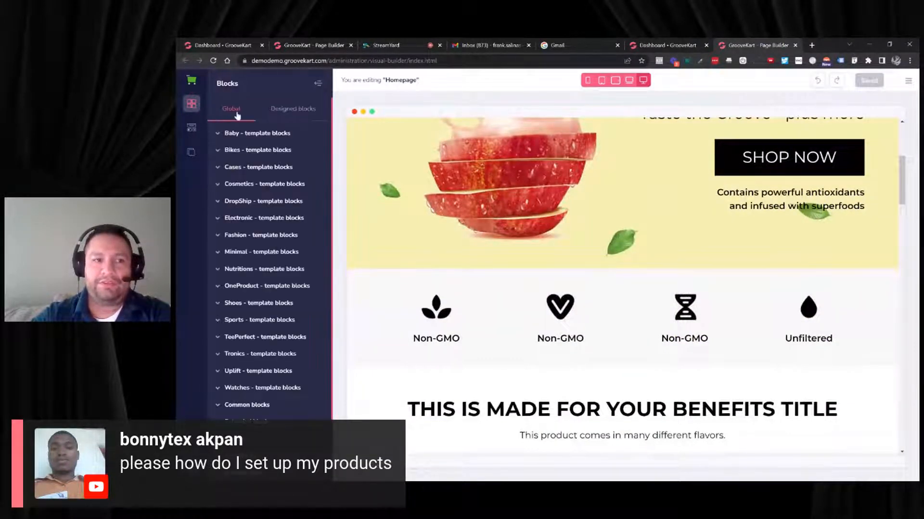
scroll(268, 183, down, 1)
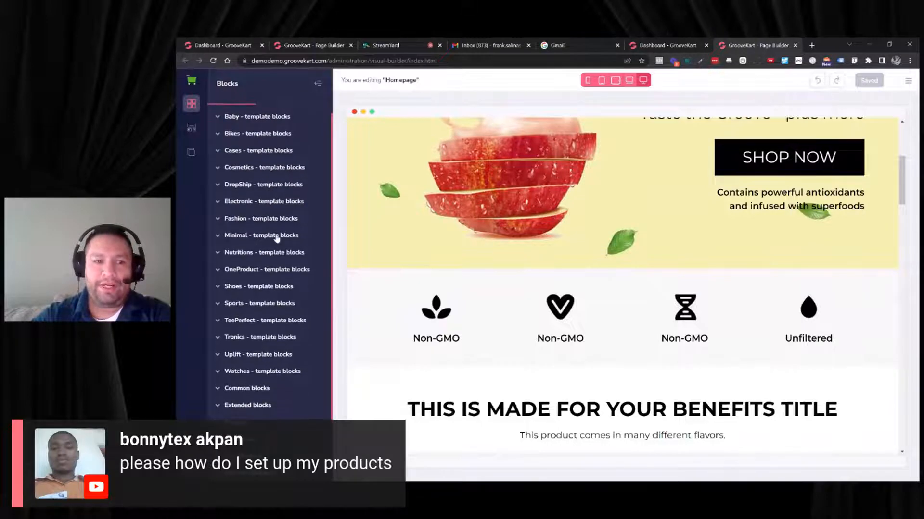
click(273, 271)
scroll(385, 262, down, 3)
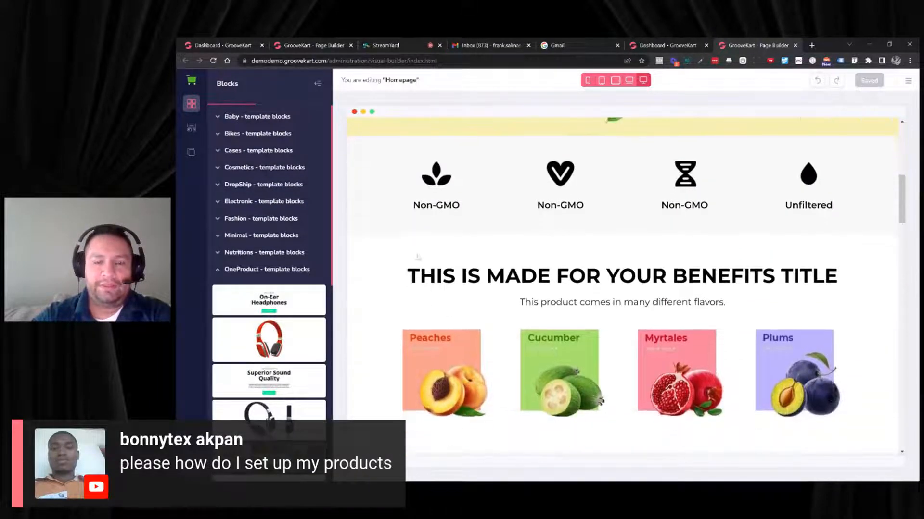
Step: Delete the GrooveYummy hero section and the four-column Non-GMO icon section from the homepage
scroll(422, 255, up, 10)
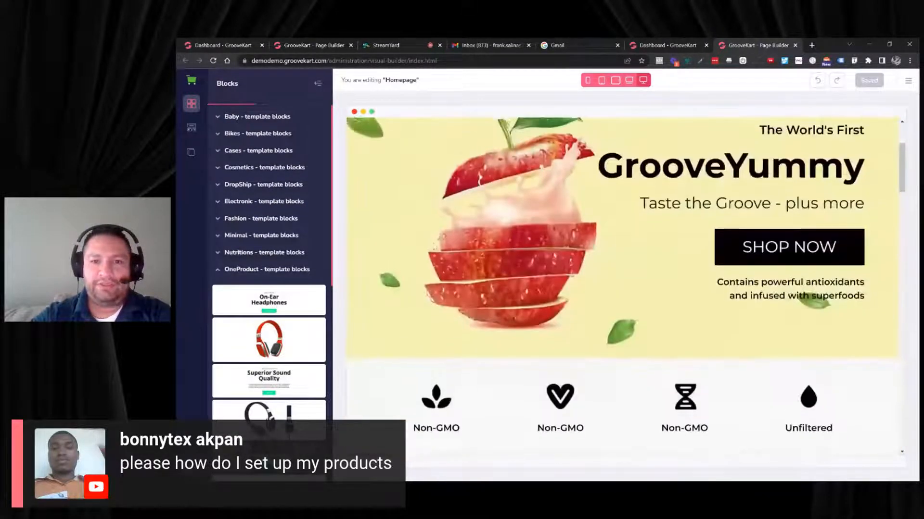
click(439, 246)
click(483, 209)
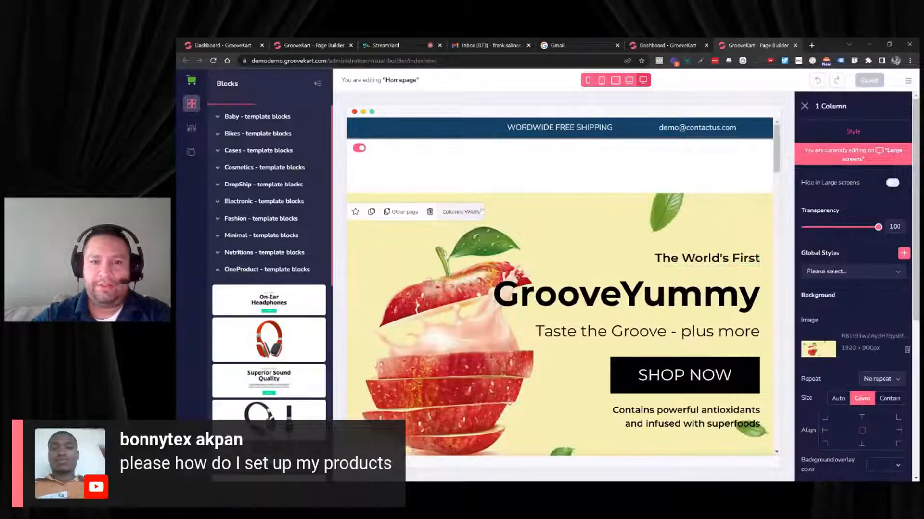
click(429, 213)
click(415, 235)
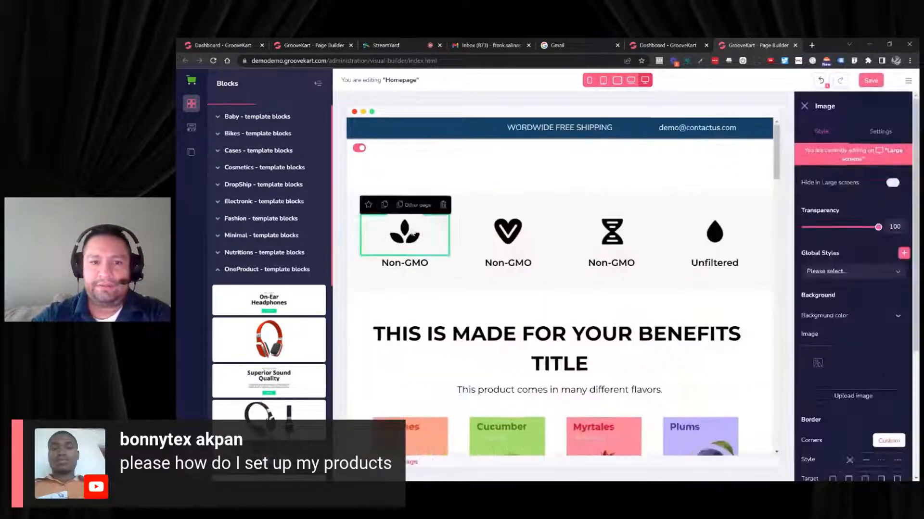
click(350, 242)
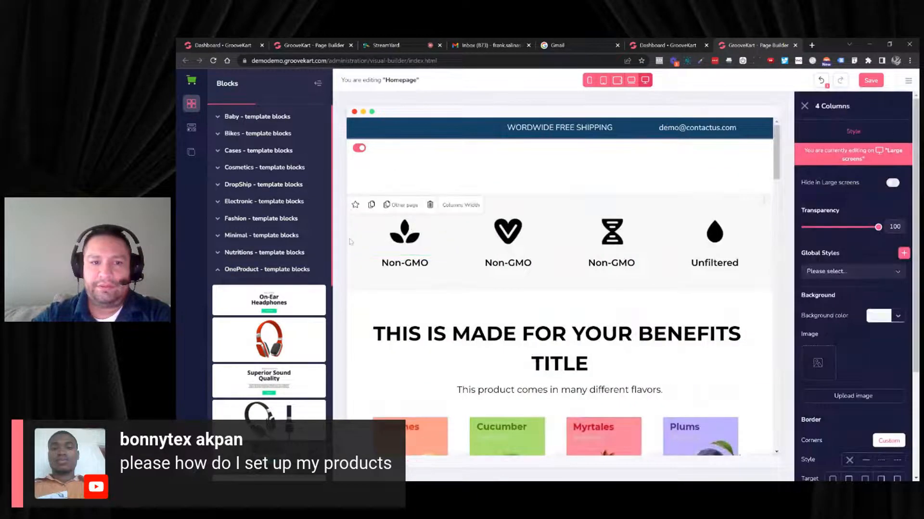
click(430, 206)
Step: Delete the benefits title section with its fruit flavors and the "simply healthy" photo section from the homepage
click(461, 235)
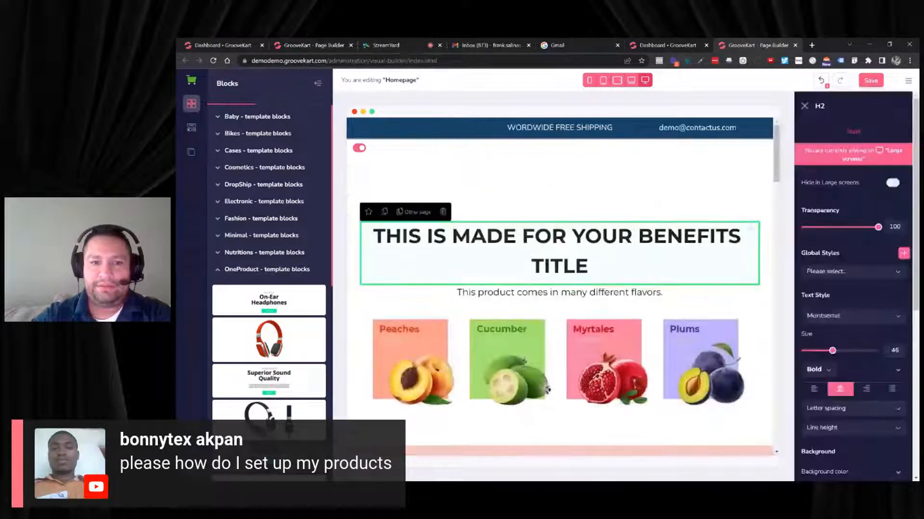
click(477, 212)
click(430, 212)
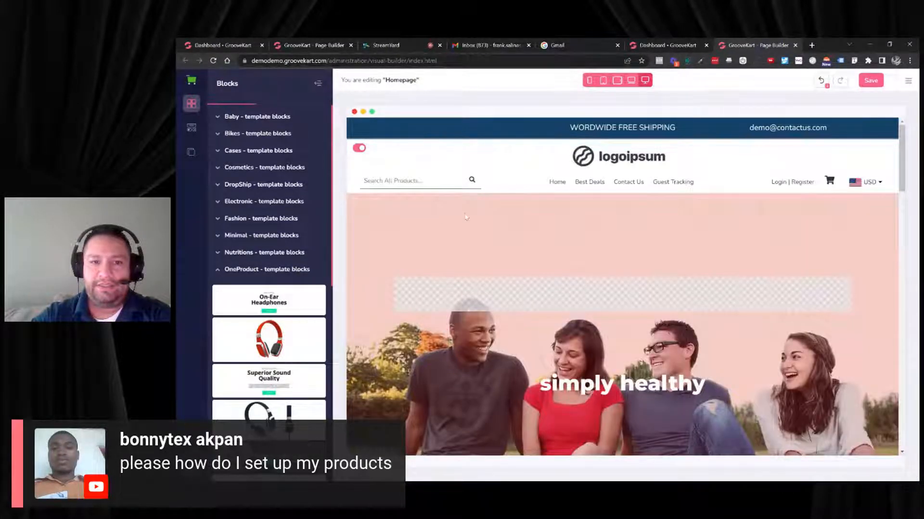
click(466, 218)
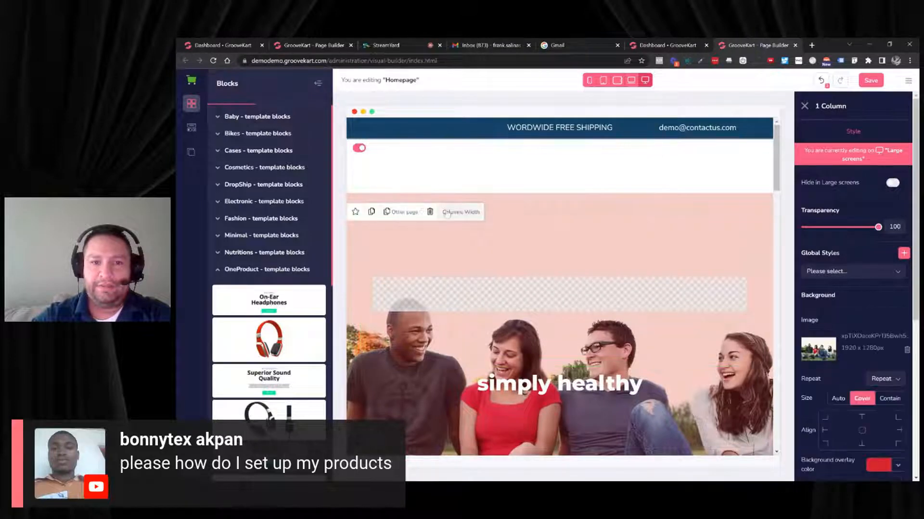
click(429, 212)
Step: Delete the "See our other products" section and the red "Our products do not contain" section
click(426, 213)
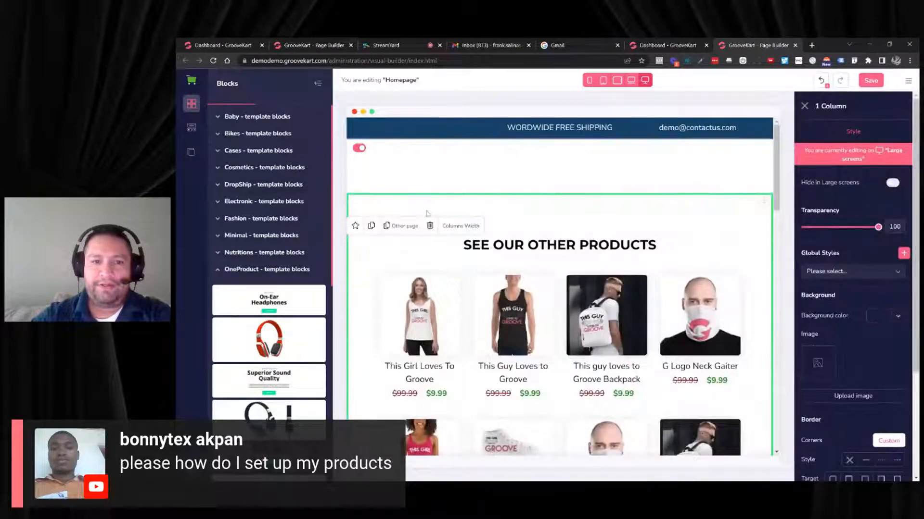
click(429, 225)
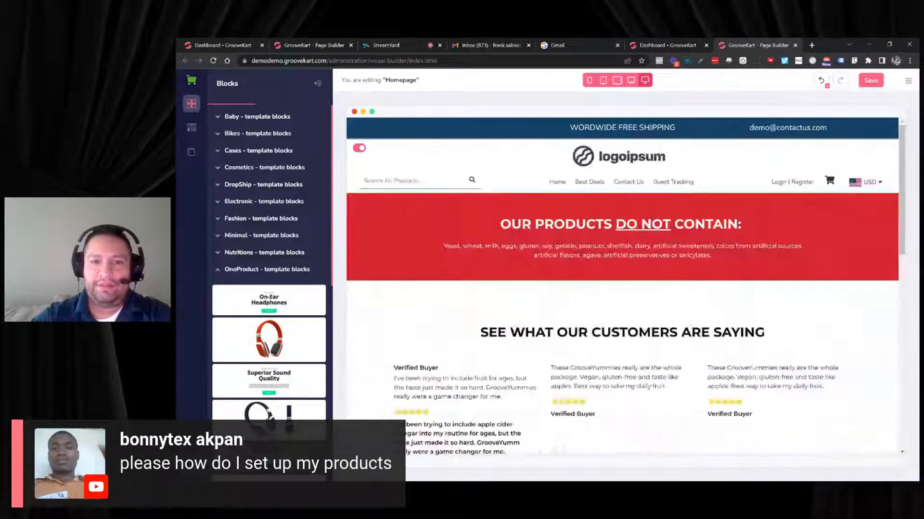
click(428, 211)
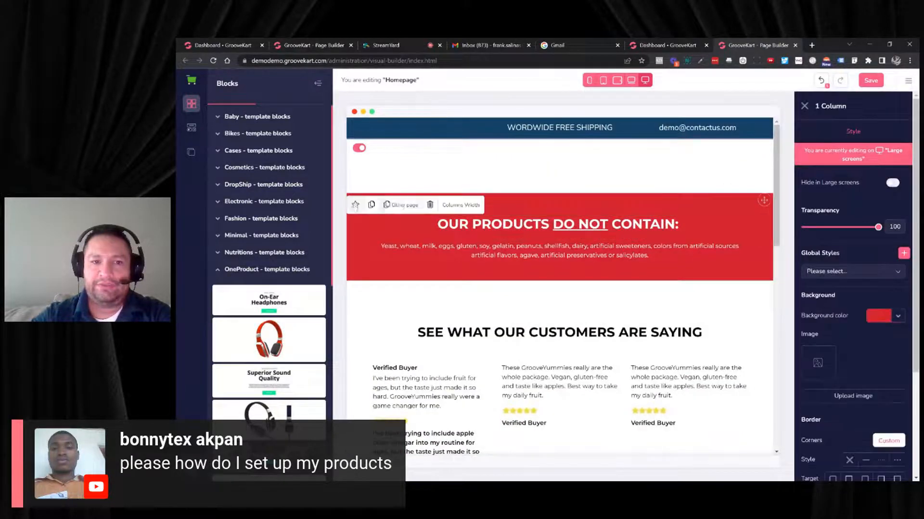
click(430, 205)
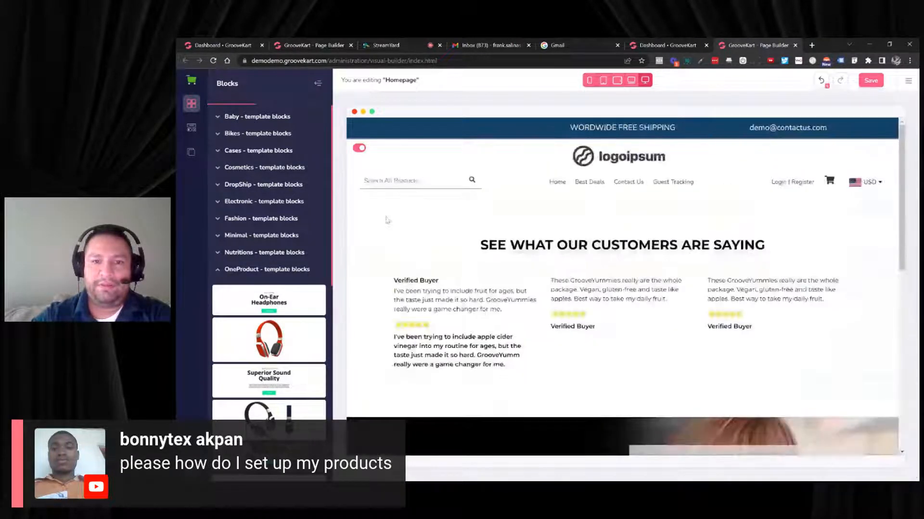
Step: Delete the remaining homepage sections: customer reviews, "Changing the lives of the little ones" and the newsletter sign-up
click(440, 224)
click(429, 226)
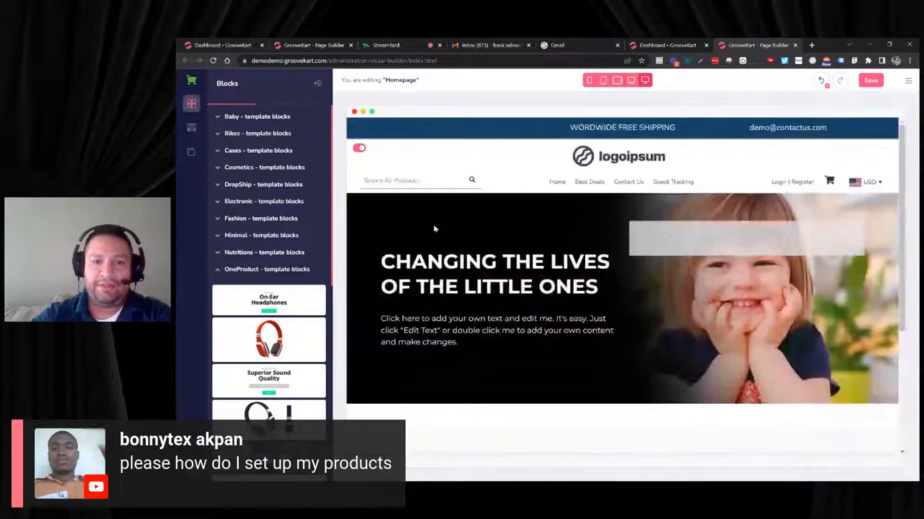
click(436, 230)
click(424, 218)
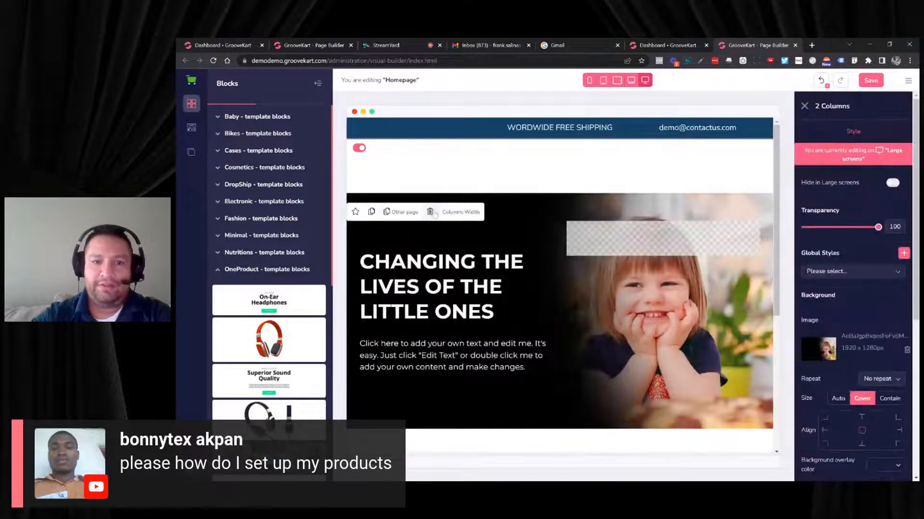
click(429, 211)
click(419, 215)
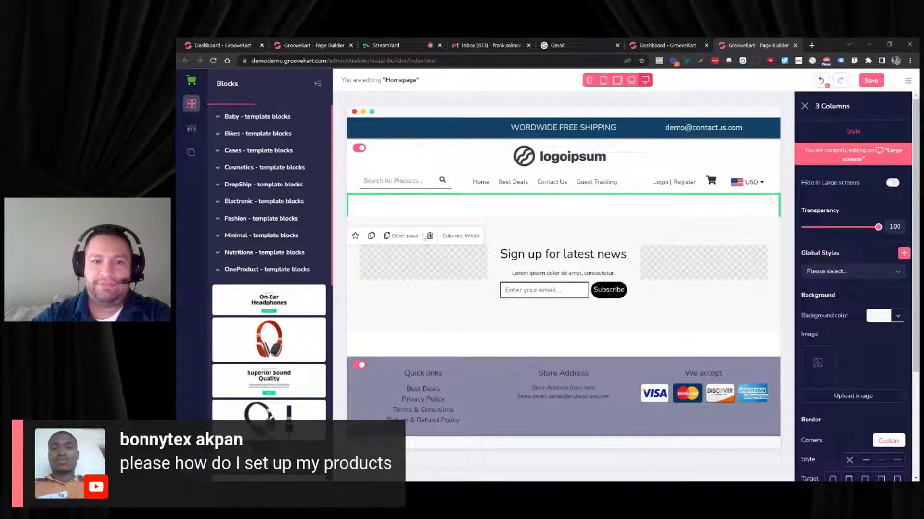
click(430, 235)
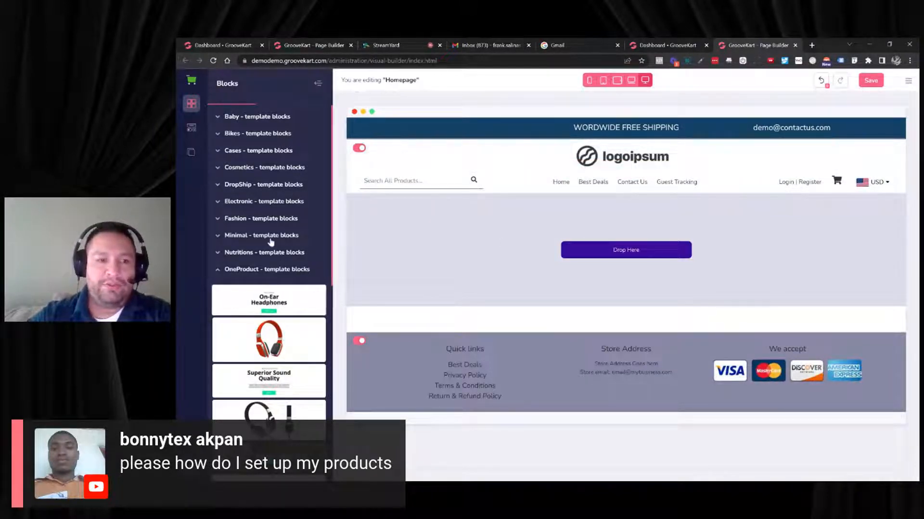
Step: Close and reopen the block library, and look through the Watches and Uplift template blocks
click(276, 219)
click(319, 83)
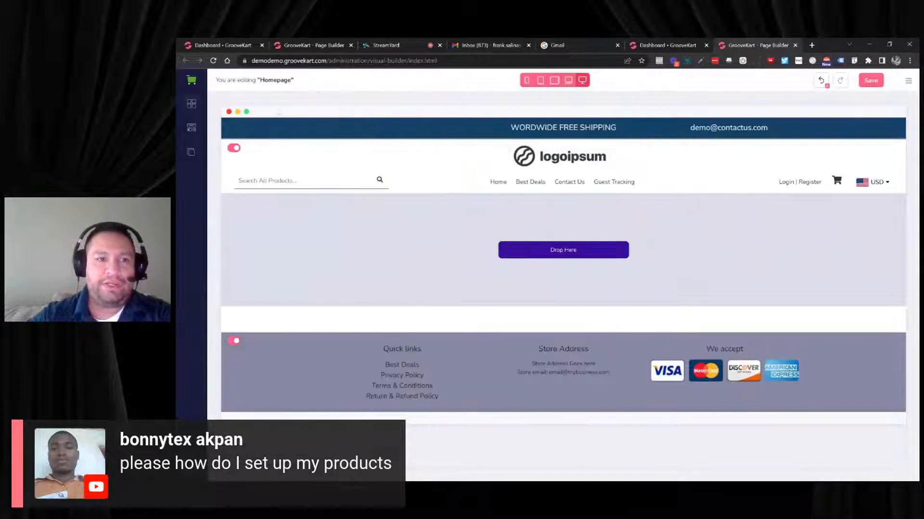
click(193, 104)
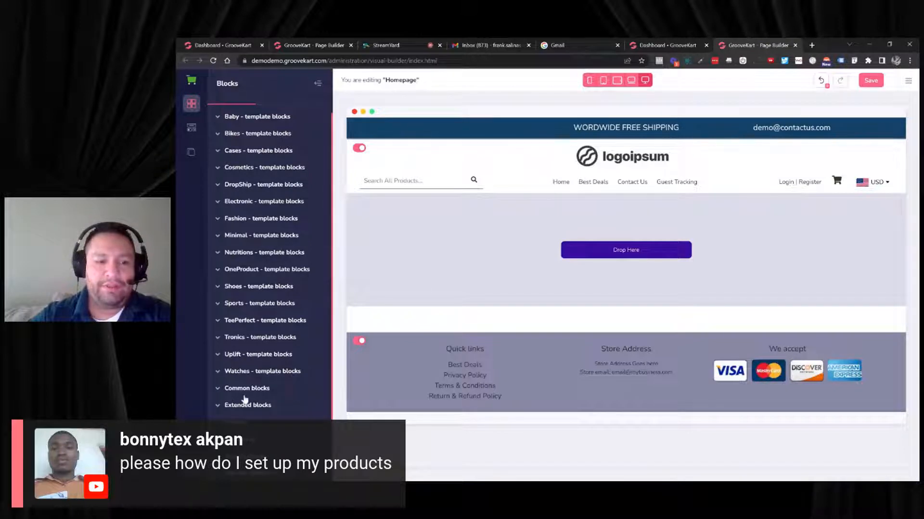
click(255, 371)
scroll(258, 356, down, 5)
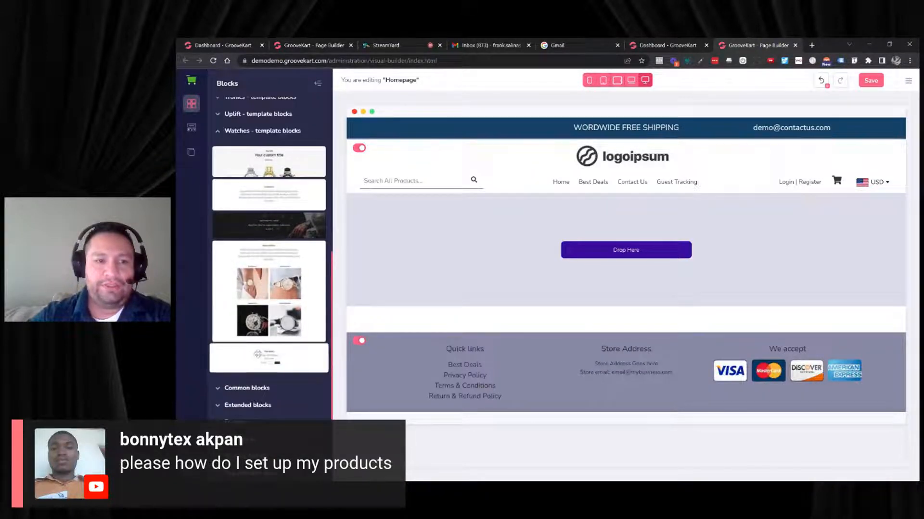
scroll(257, 355, up, 3)
click(265, 249)
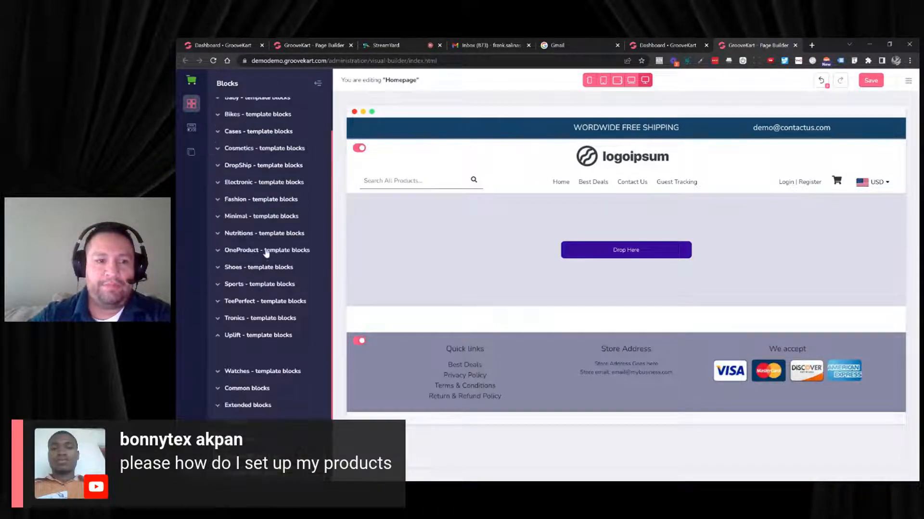
scroll(268, 264, down, 1)
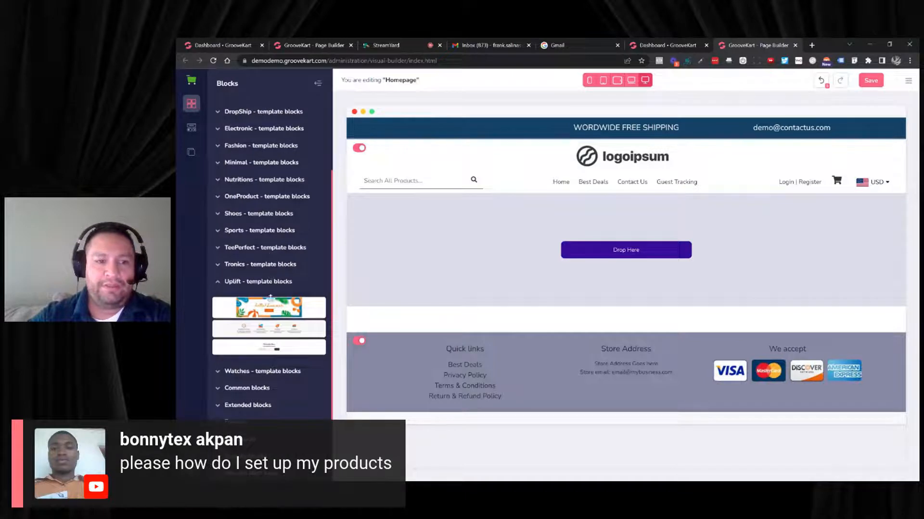
Step: Look through the Tronics, TeePerfect and Shoes template blocks
click(260, 264)
scroll(269, 270, down, 1)
scroll(281, 284, down, 1)
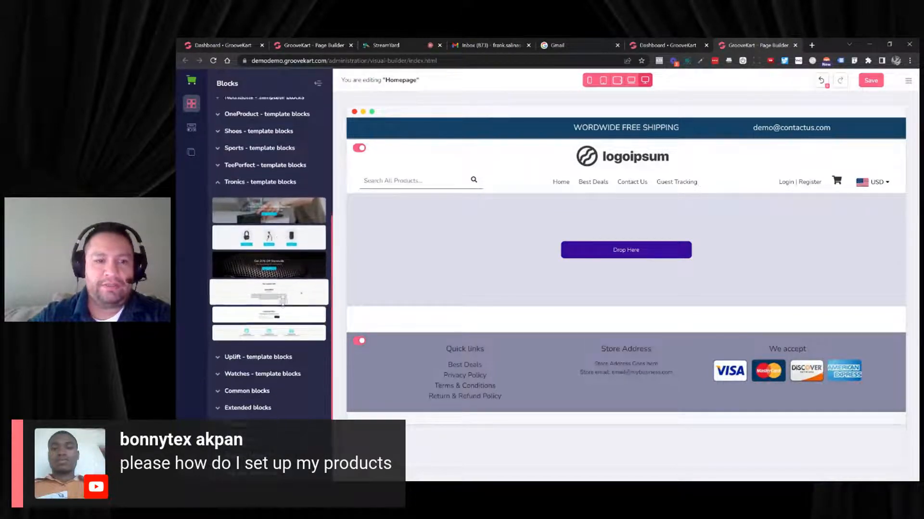
scroll(270, 263, up, 2)
click(267, 249)
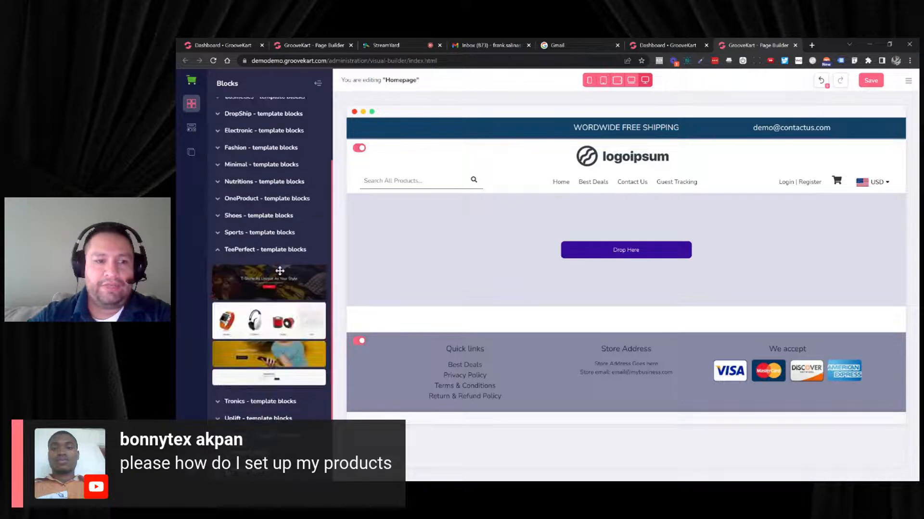
scroll(281, 279, up, 4)
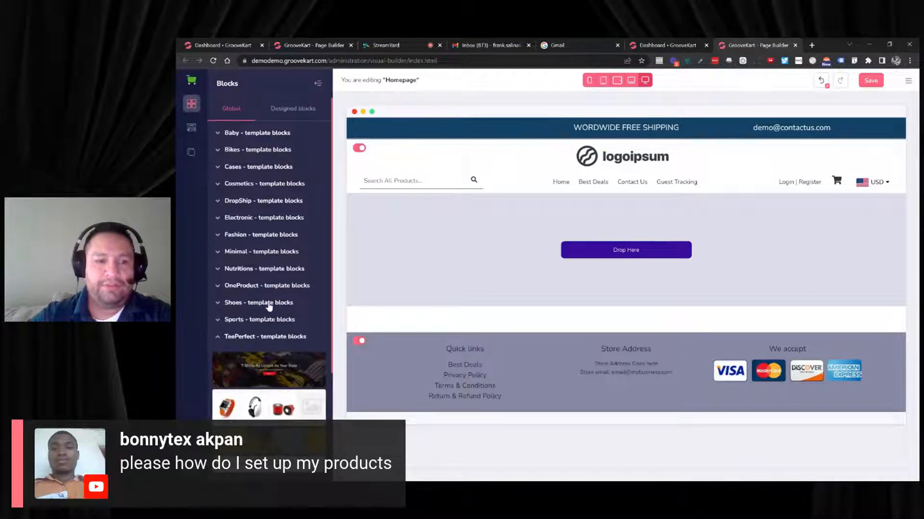
click(274, 303)
scroll(279, 301, down, 2)
scroll(277, 301, up, 2)
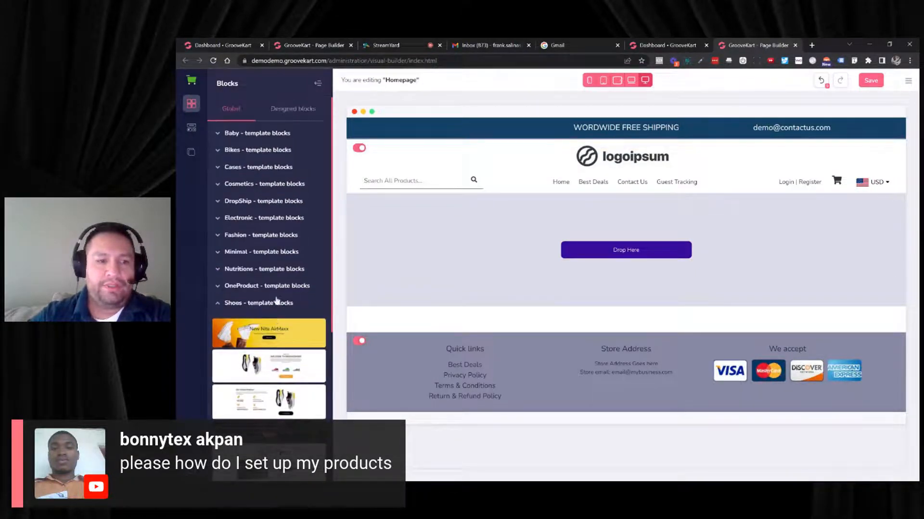
Step: Expand the OneProduct template blocks and add the On-Ear Headphones block to the empty homepage content area
click(273, 286)
scroll(284, 288, down, 3)
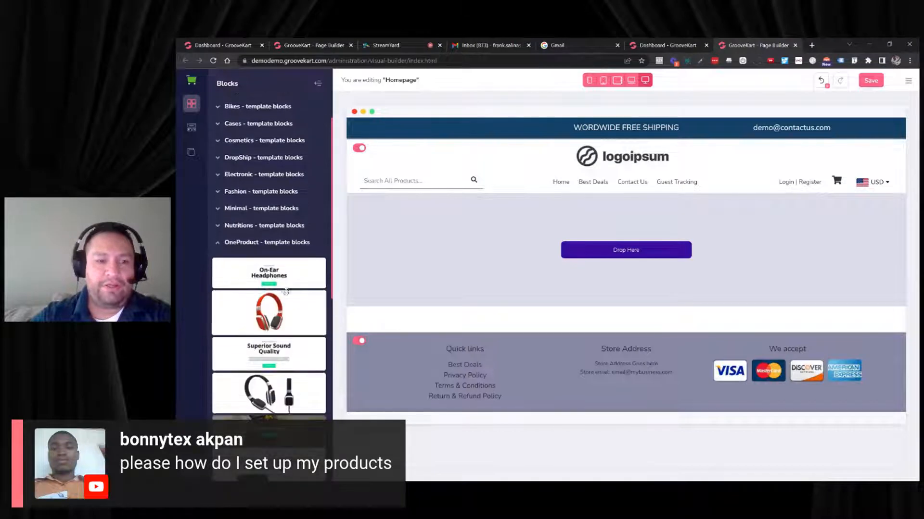
scroll(288, 289, down, 2)
scroll(274, 279, up, 4)
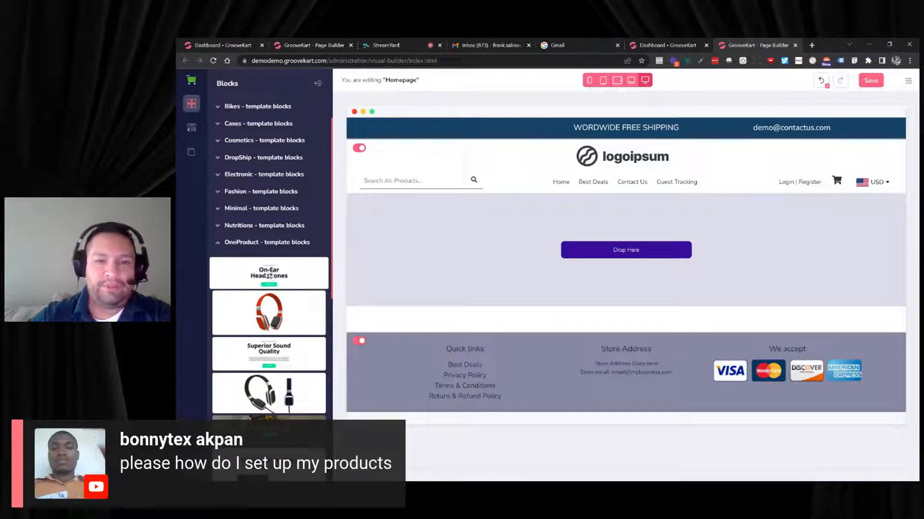
drag(269, 276, 503, 236)
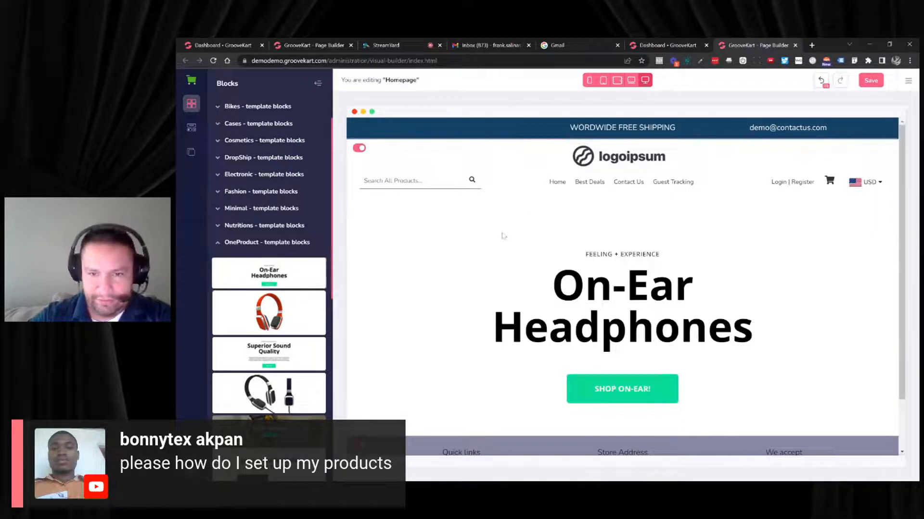
Step: Try to add the red headphones image block to the homepage around the On-Ear Headphones section
scroll(503, 236, down, 1)
drag(281, 306, 455, 377)
drag(263, 320, 505, 408)
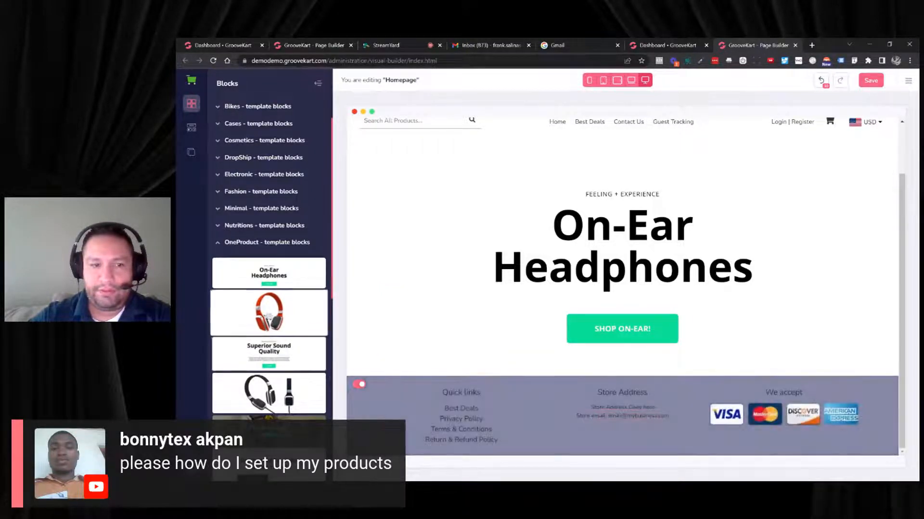
drag(270, 317, 363, 379)
drag(276, 320, 370, 356)
drag(283, 323, 433, 332)
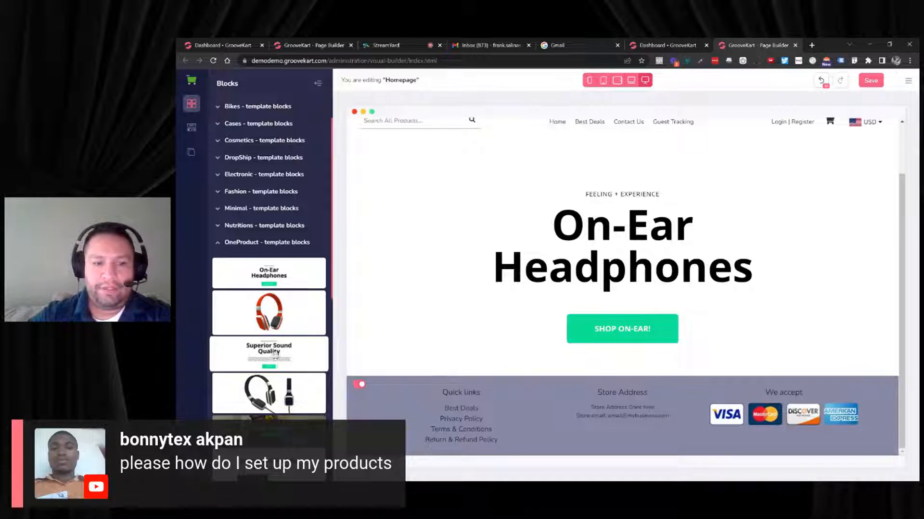
Step: Add the Superior Sound Quality block above the On-Ear Headphones section and review the page
drag(295, 354, 414, 348)
drag(295, 354, 433, 154)
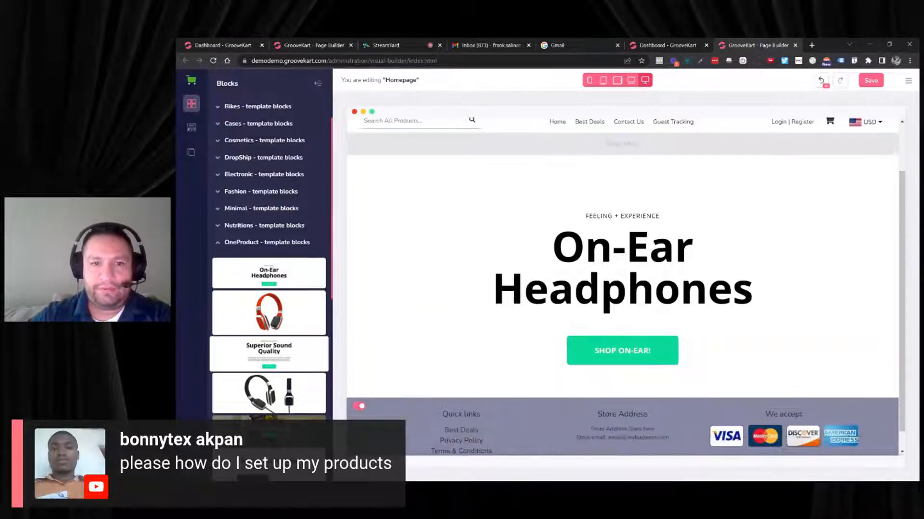
scroll(451, 225, up, 2)
scroll(425, 245, down, 6)
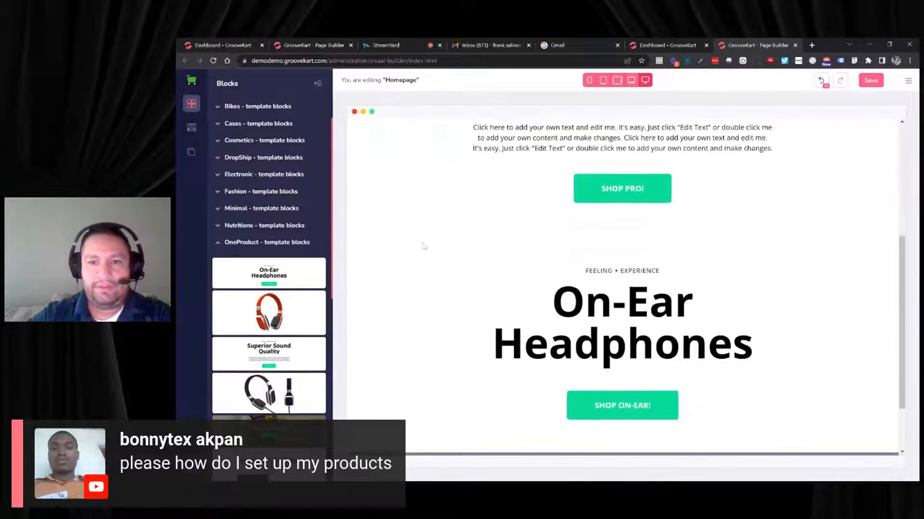
scroll(622, 283, up, 3)
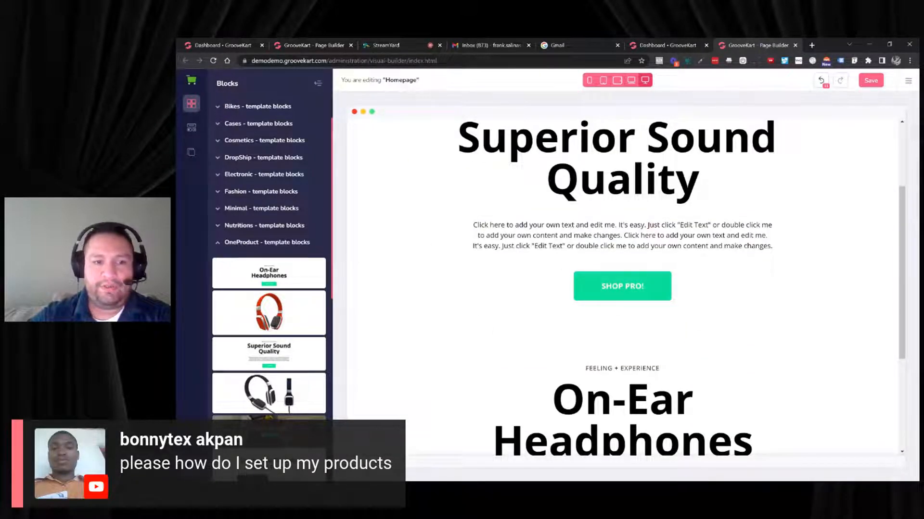
scroll(474, 266, down, 2)
scroll(475, 266, up, 2)
scroll(474, 266, down, 2)
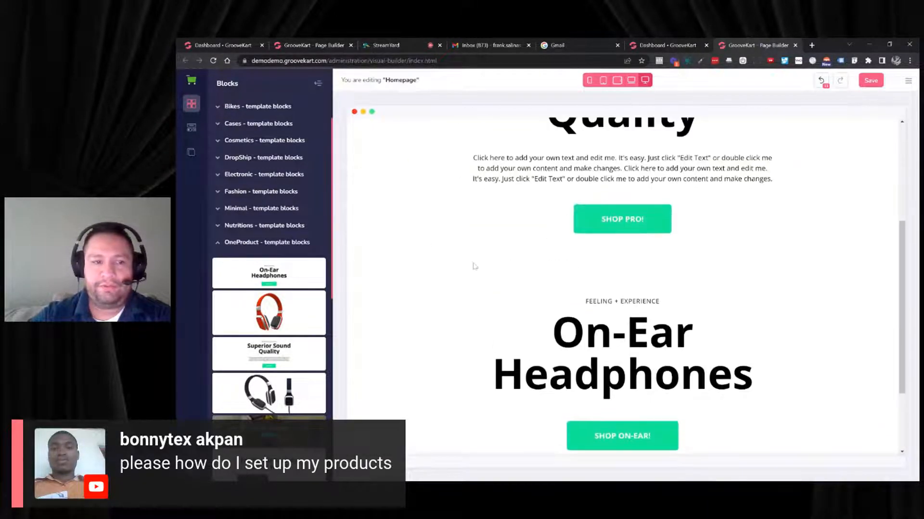
Step: Add the red headphones image block between the Superior Sound Quality and On-Ear Headphones sections
scroll(474, 266, up, 1)
drag(268, 312, 622, 322)
scroll(448, 296, down, 3)
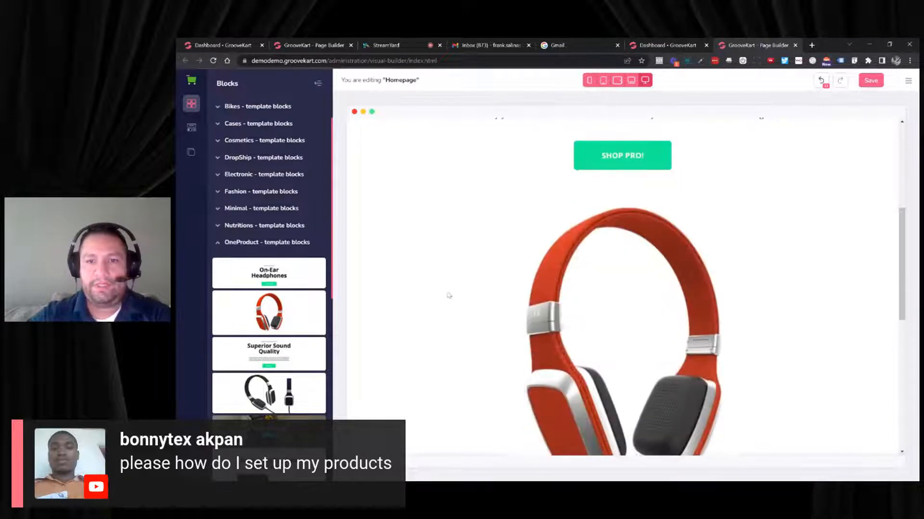
Step: Add the black headphones image block between the red headphones image and the On-Ear Headphones section
scroll(448, 295, down, 5)
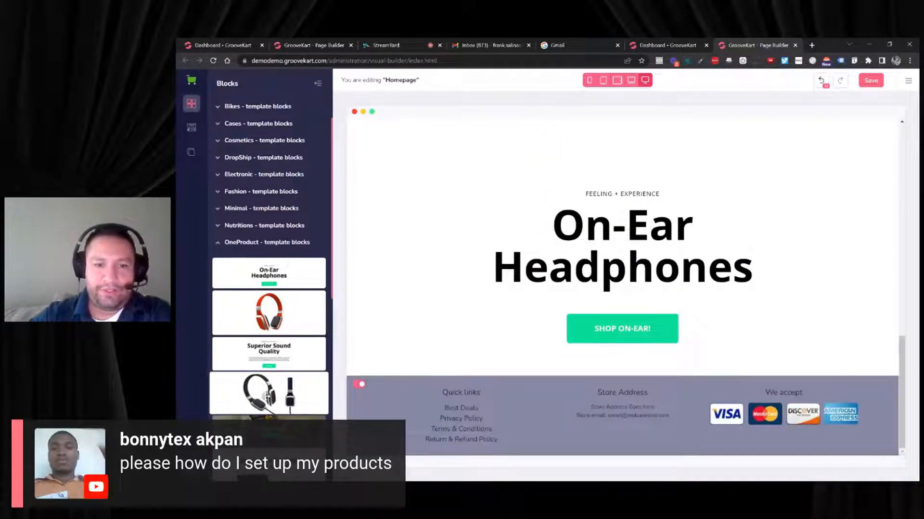
drag(265, 397, 622, 368)
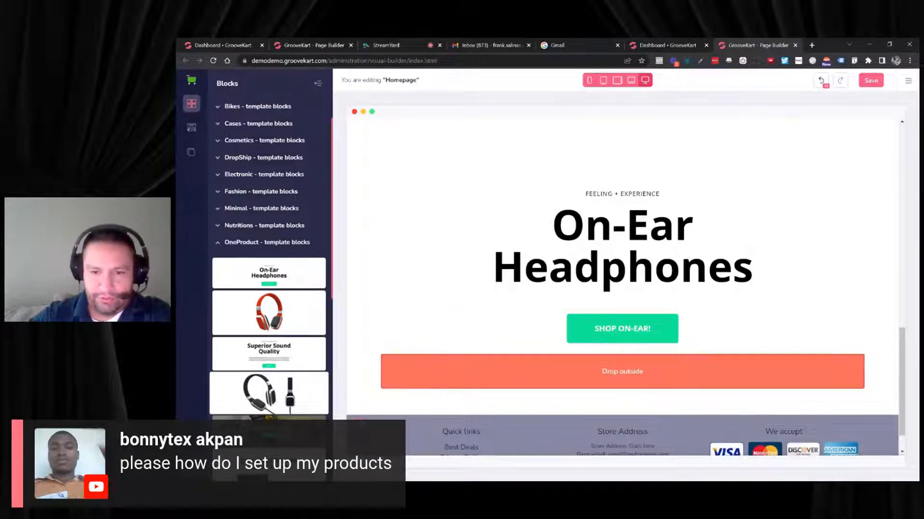
drag(622, 366, 420, 194)
scroll(433, 204, up, 3)
scroll(442, 234, down, 7)
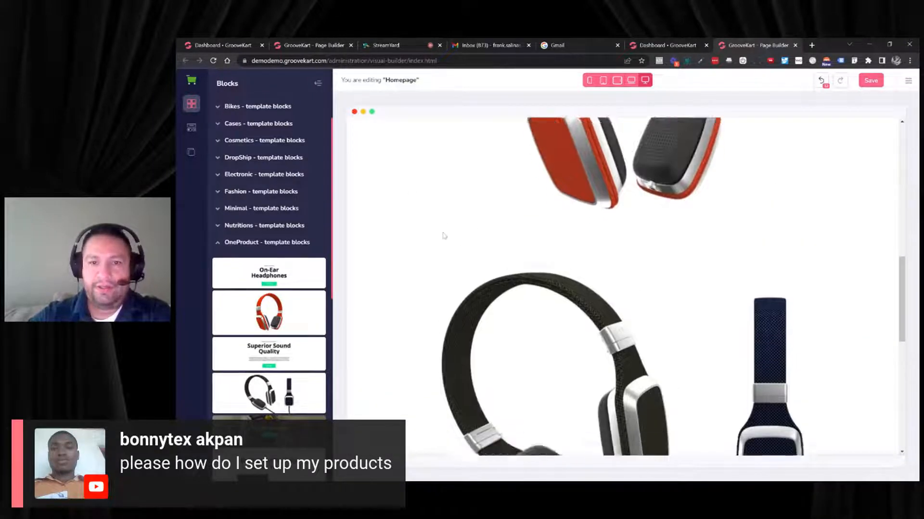
Step: Add the Tech+Sound banner block between the red and black headphones images, and select its heading
scroll(399, 268, down, 2)
scroll(288, 281, down, 5)
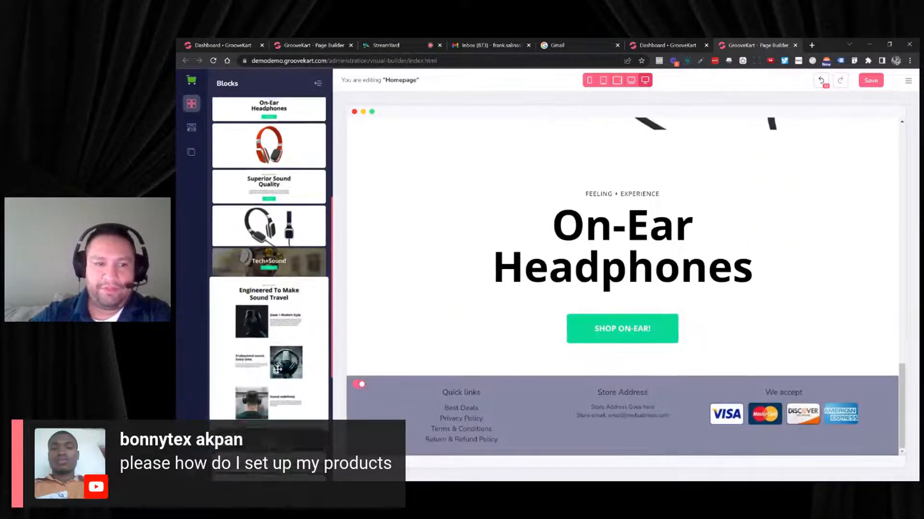
scroll(432, 236, up, 5)
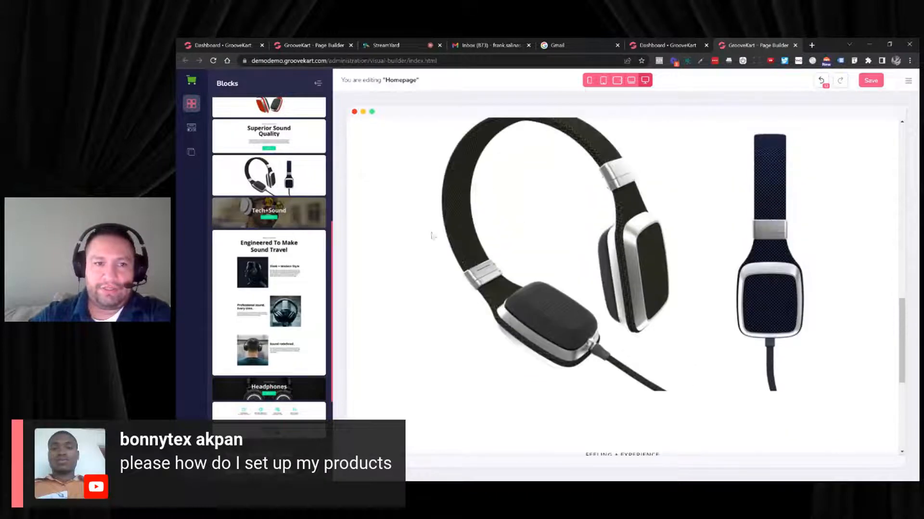
scroll(322, 217, up, 3)
scroll(568, 214, up, 5)
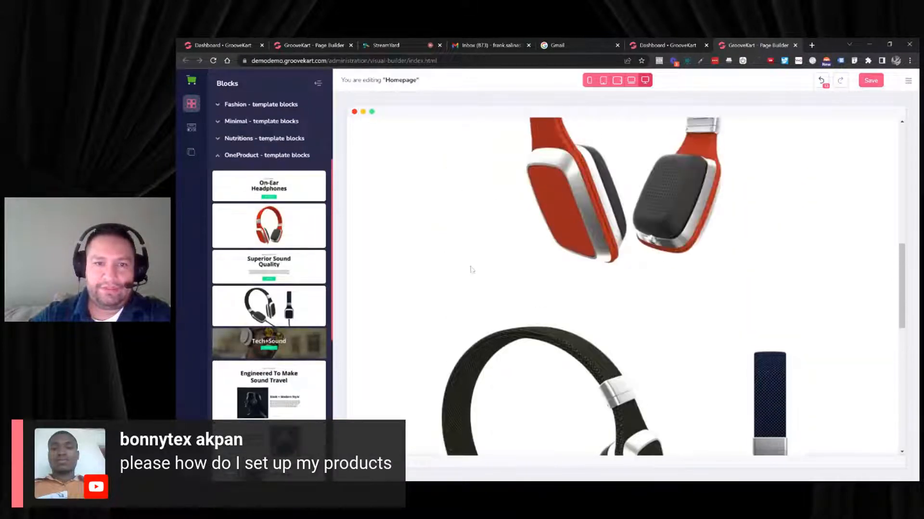
drag(307, 343, 433, 301)
scroll(495, 287, down, 3)
click(495, 288)
scroll(420, 298, down, 5)
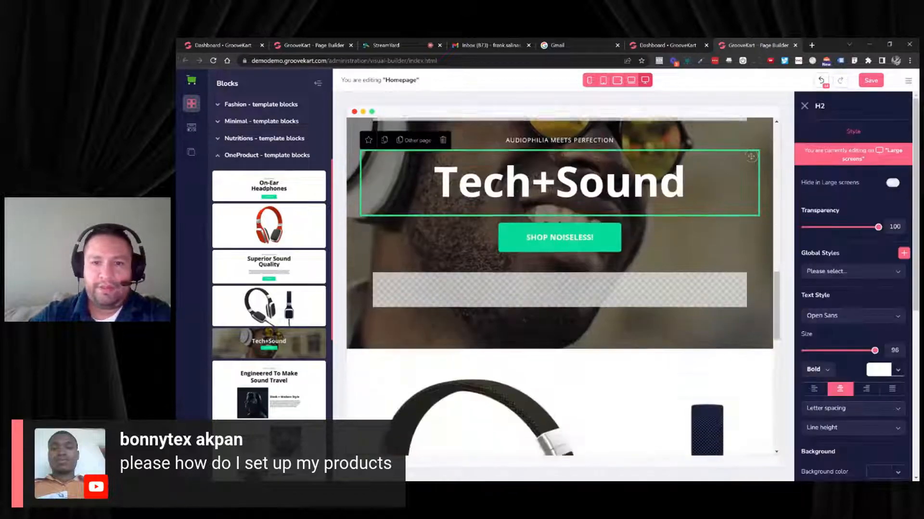
Step: Add the "Engineered To Make Sound Travel" block between the Tech+Sound banner and the black headphones image, and review the page
scroll(418, 298, down, 3)
scroll(289, 238, down, 3)
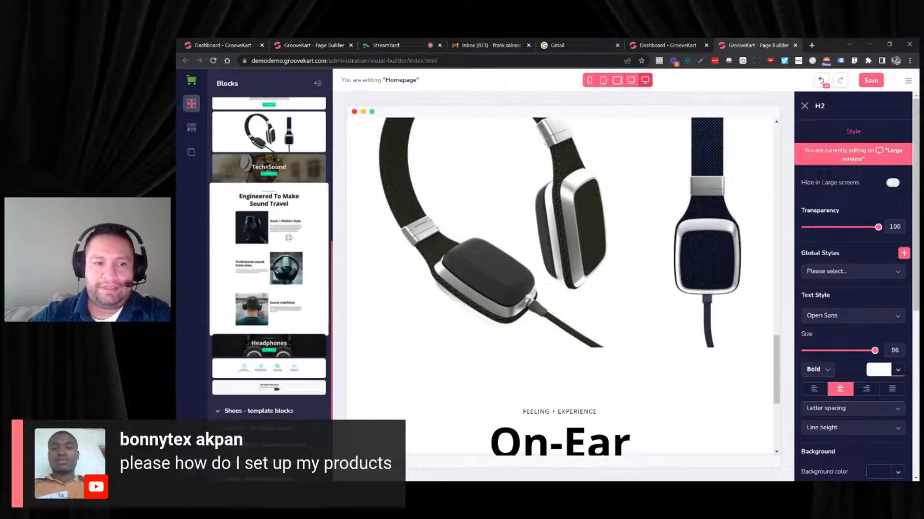
scroll(359, 257, up, 2)
scroll(289, 269, up, 2)
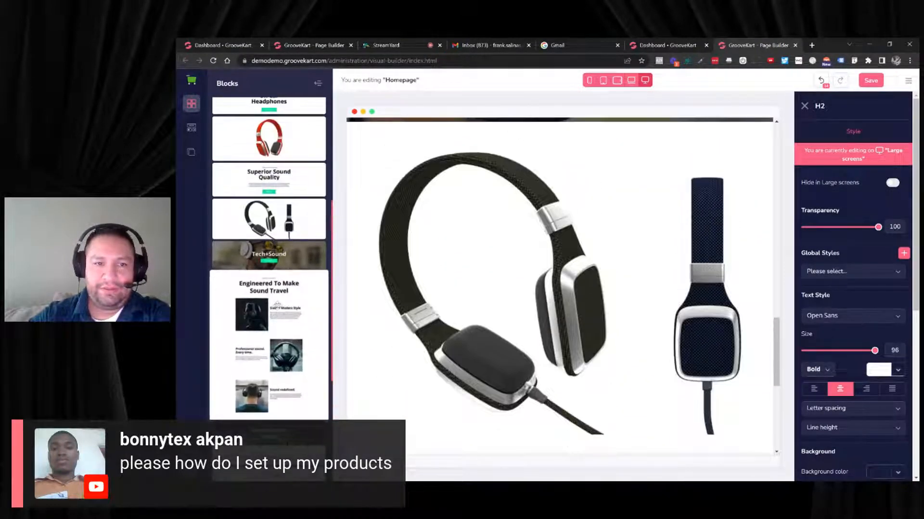
drag(280, 302, 558, 140)
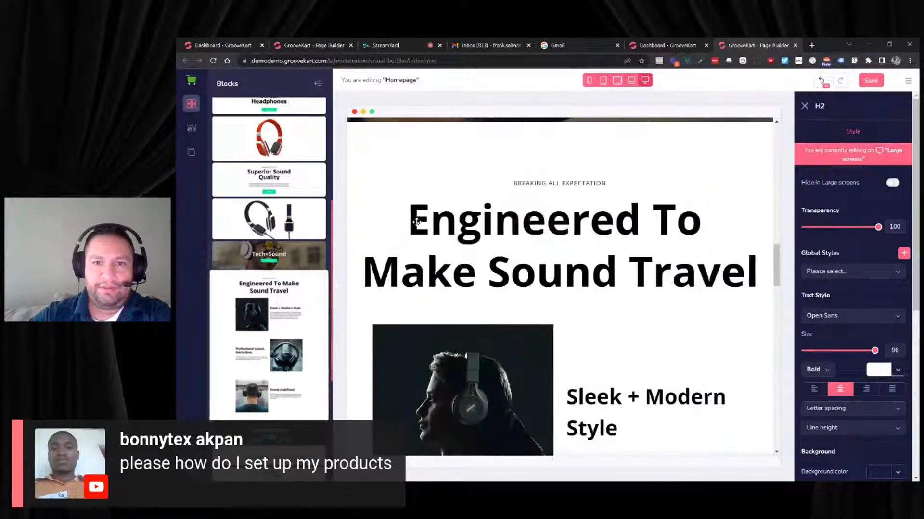
scroll(608, 222, down, 5)
scroll(608, 222, down, 10)
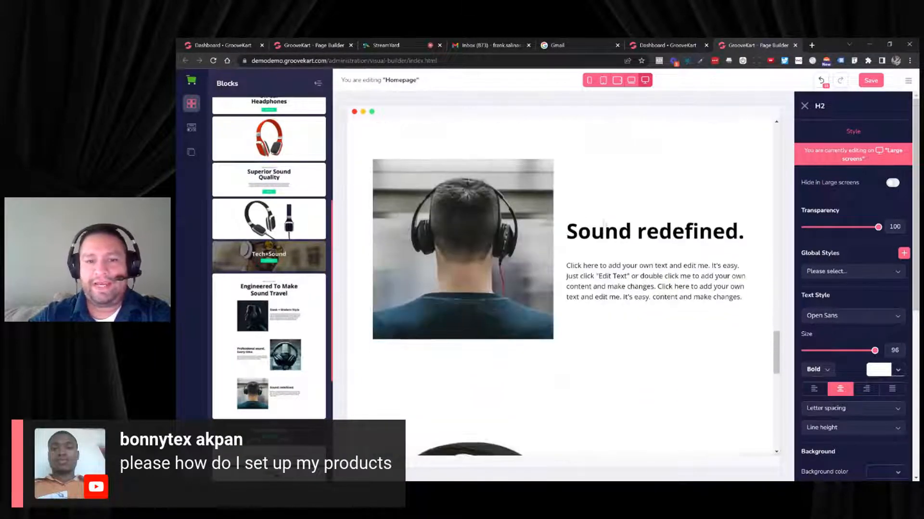
scroll(608, 222, down, 1)
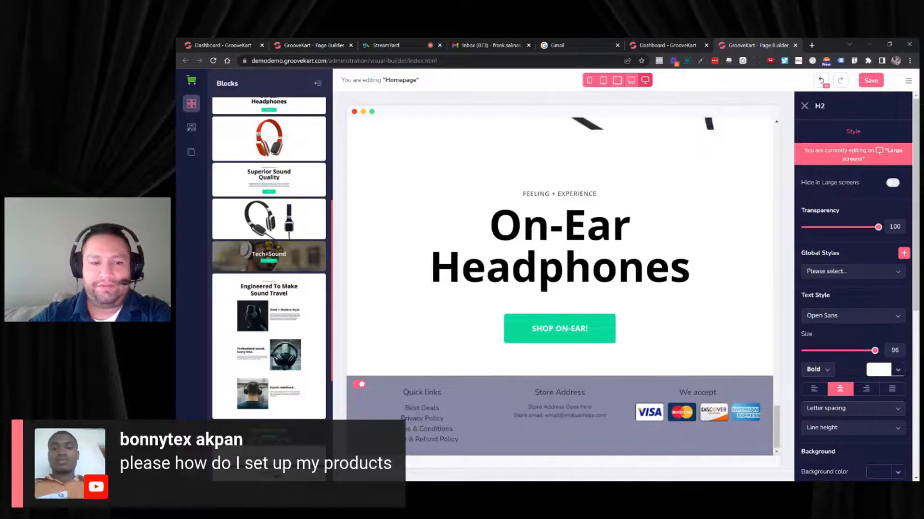
Step: Open Default Product Layout 5 from the product page layouts, saving the homepage changes
scroll(309, 336, down, 4)
scroll(309, 332, up, 6)
scroll(308, 329, up, 3)
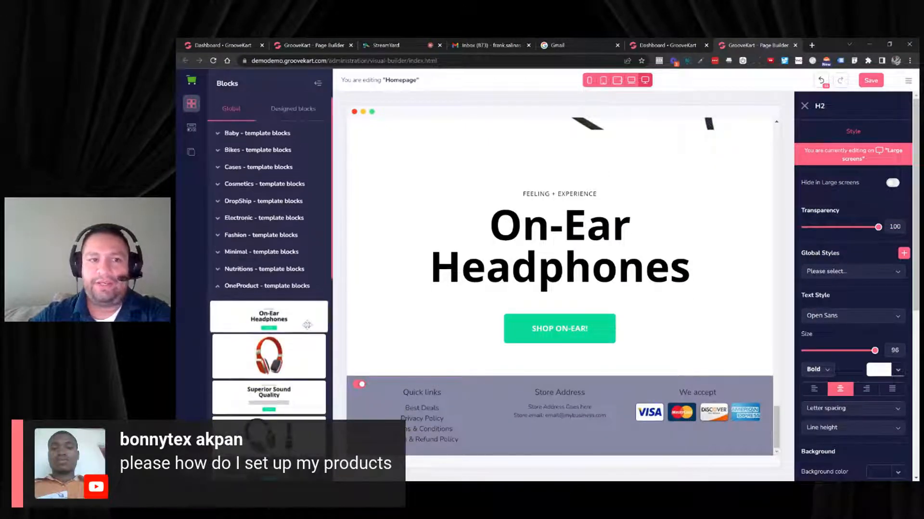
click(191, 153)
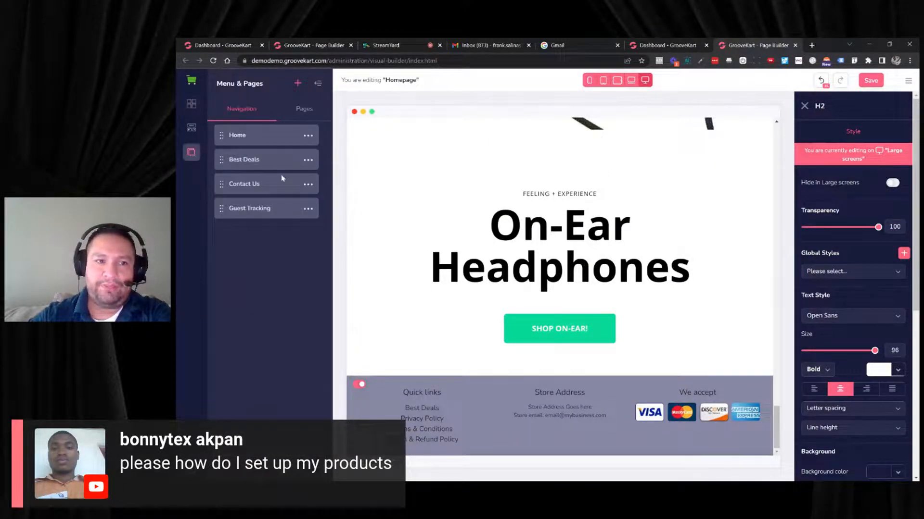
click(308, 110)
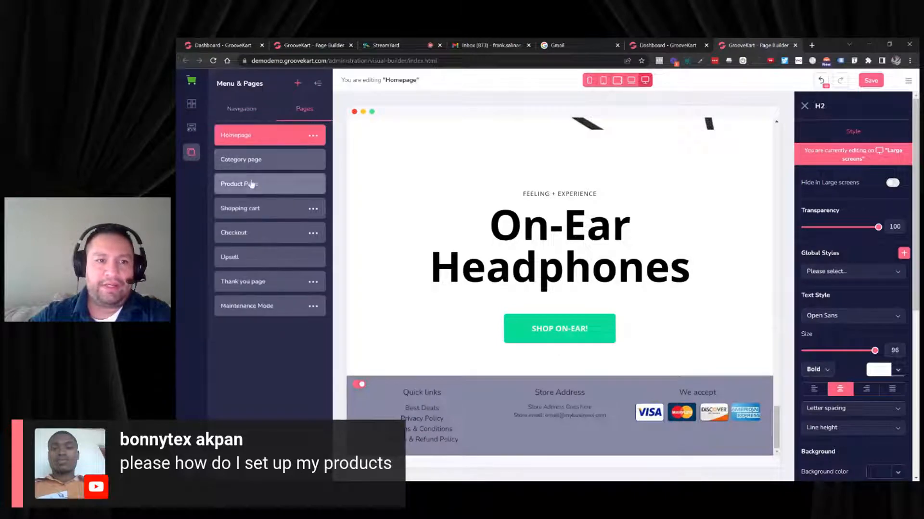
click(251, 183)
click(272, 118)
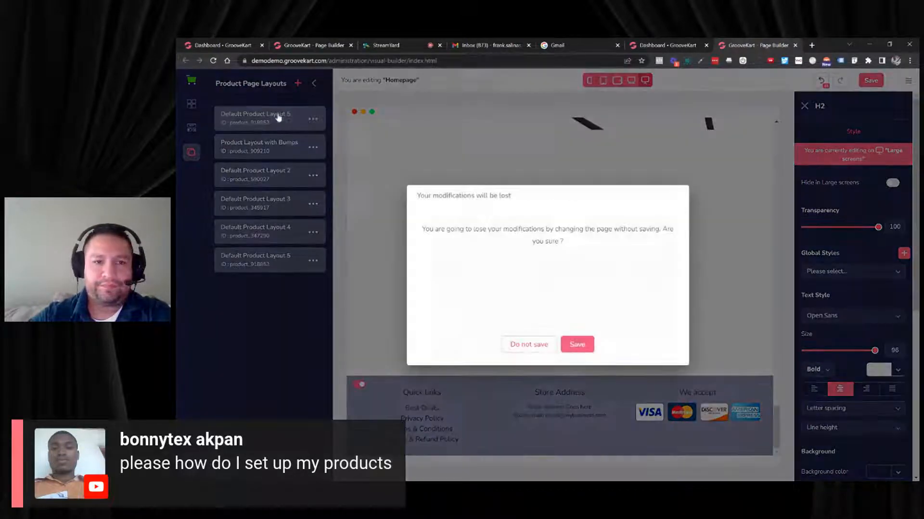
click(575, 344)
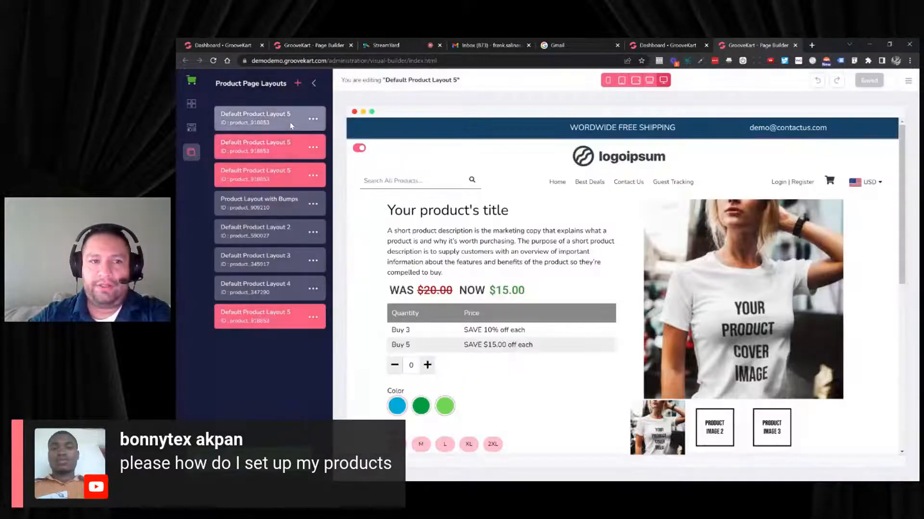
Step: Review the product layout from its header to the reviews, and select the product's title
scroll(568, 212, down, 7)
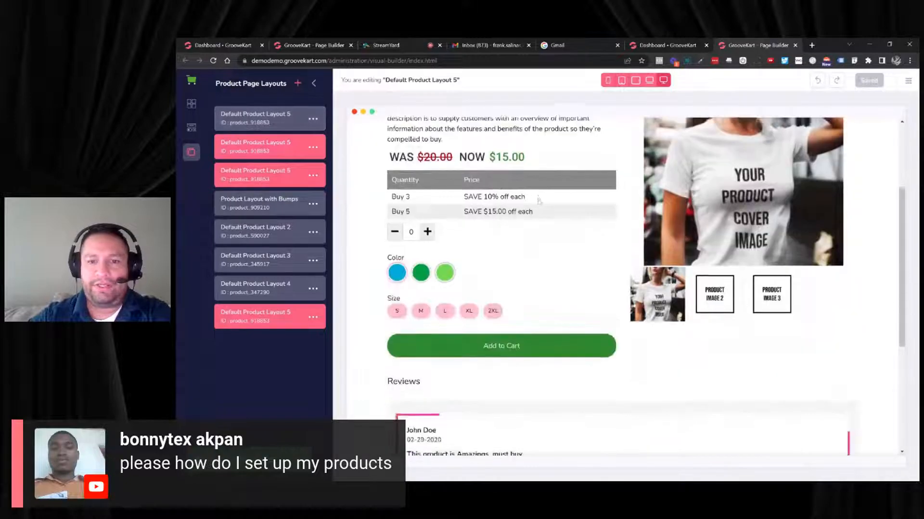
scroll(568, 213, up, 8)
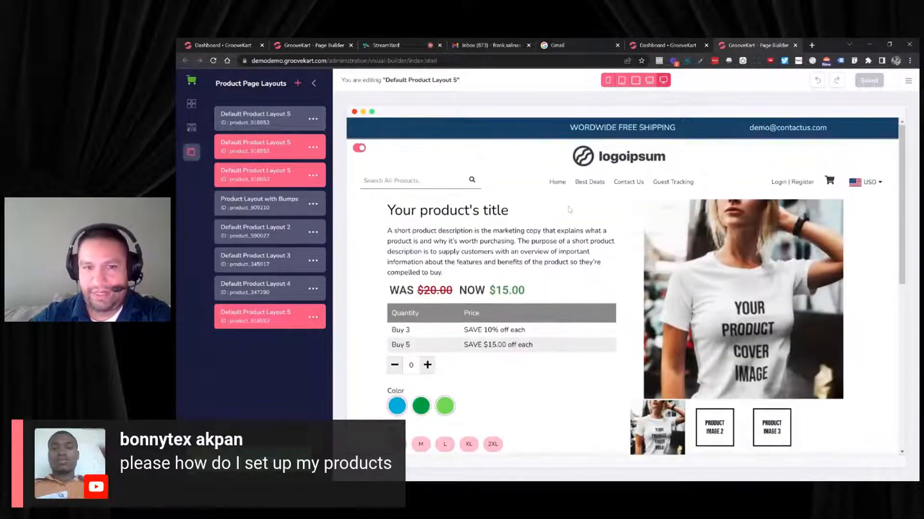
click(510, 211)
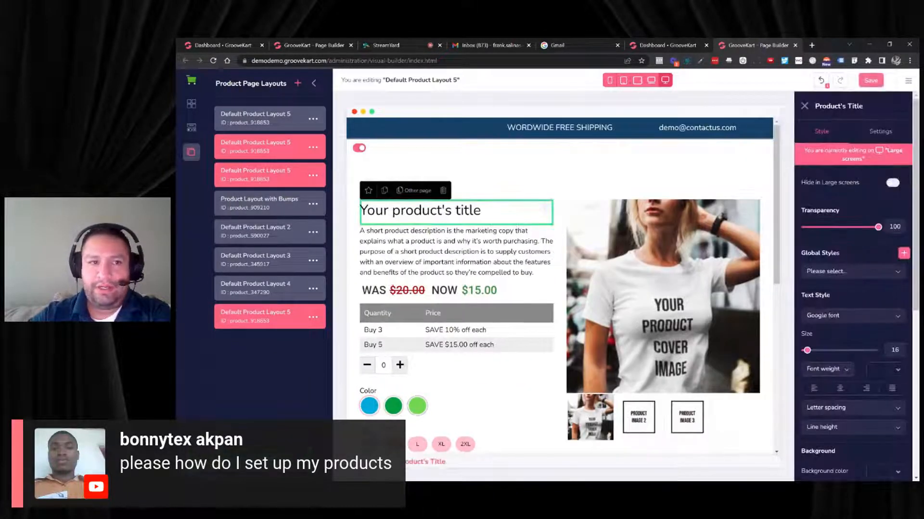
Step: Browse the Common blocks collection and open the Extended blocks collection
click(191, 103)
scroll(279, 260, down, 1)
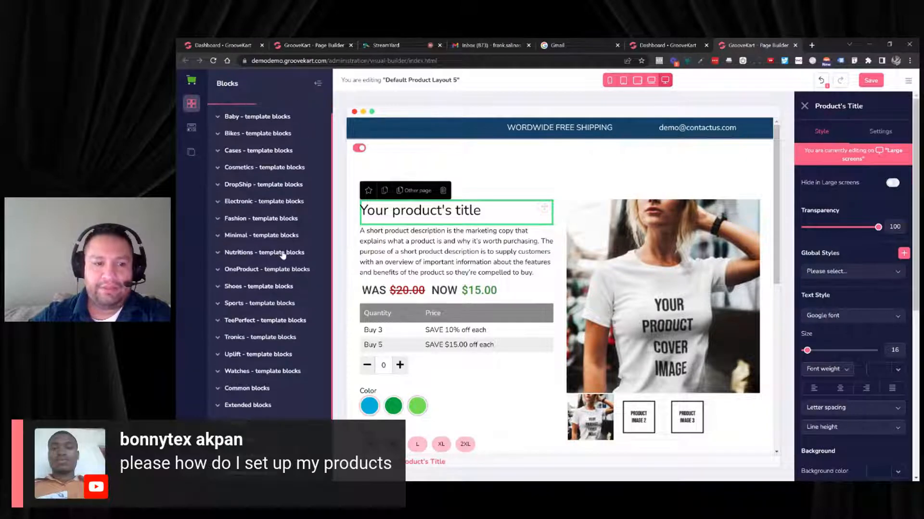
click(247, 388)
scroll(267, 327, down, 5)
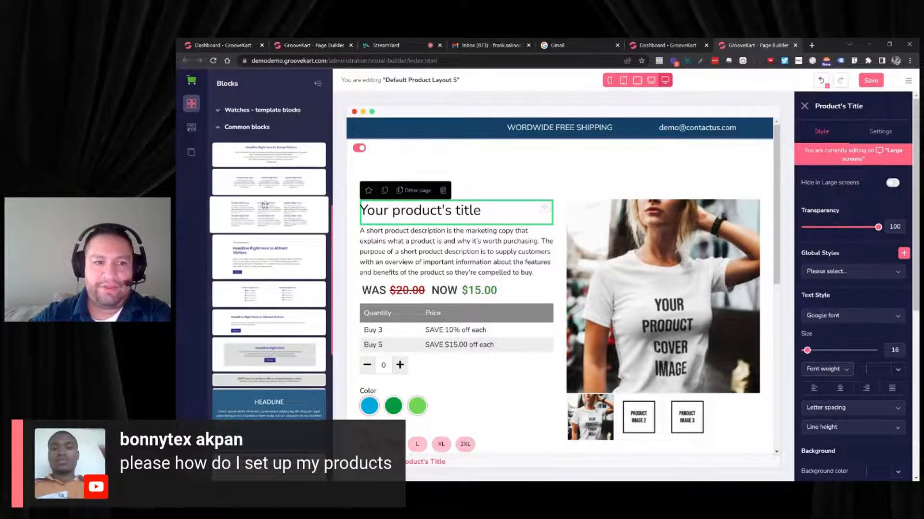
scroll(267, 250, down, 5)
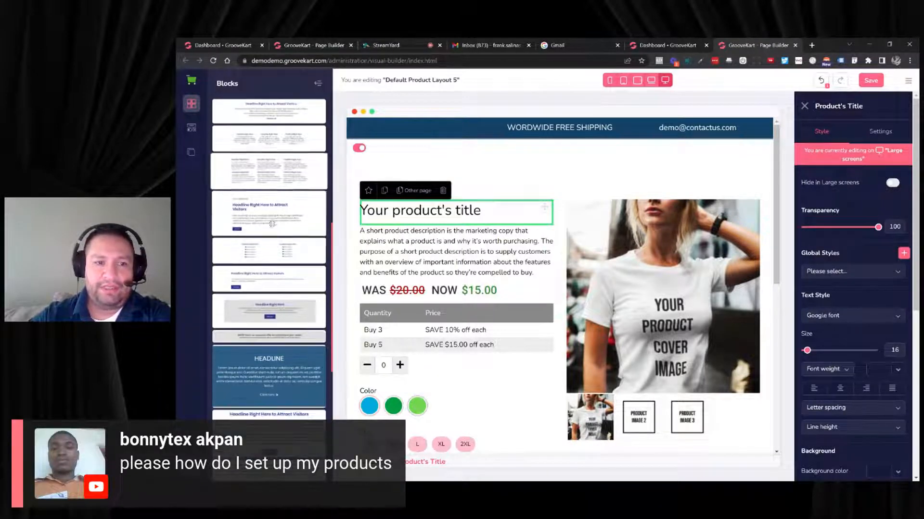
scroll(265, 299, down, 3)
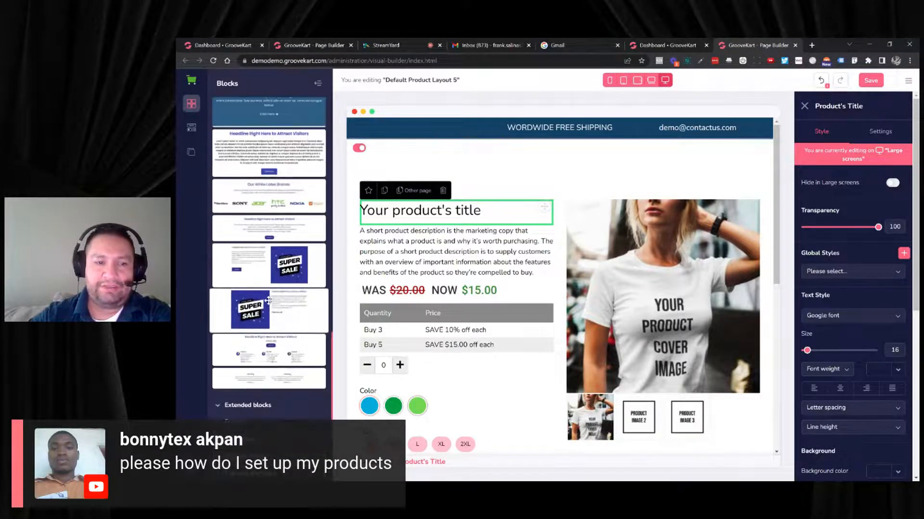
click(240, 409)
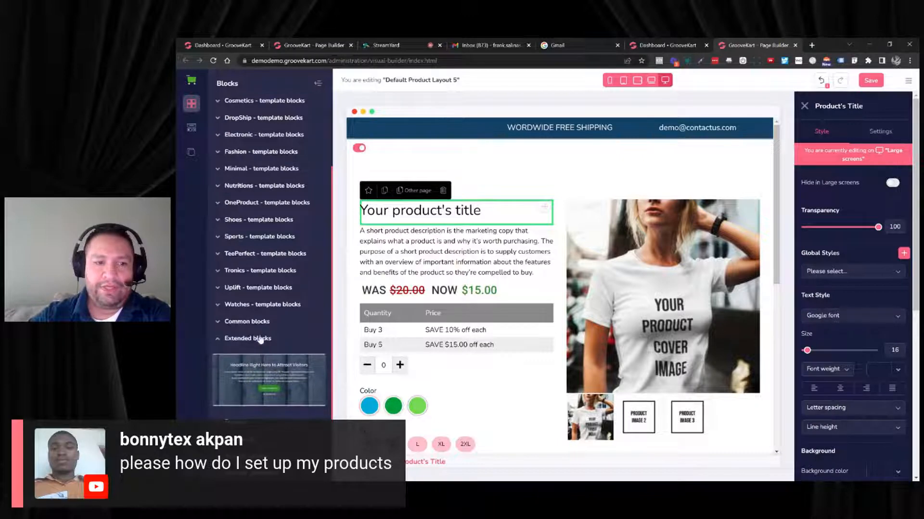
Step: Add the green Secured, Recycle, Money Back and Easy Shipping icon block between Add to Cart and Reviews, and select its first paragraph
click(247, 418)
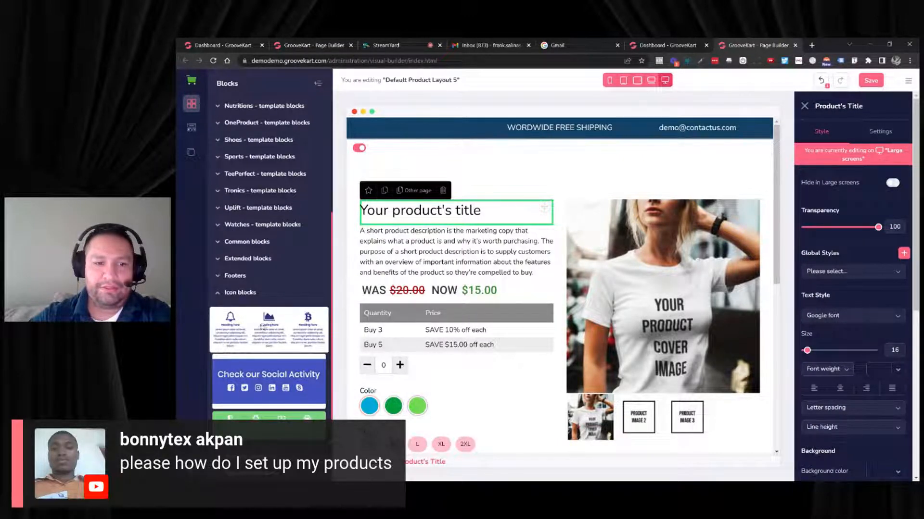
drag(256, 418, 585, 181)
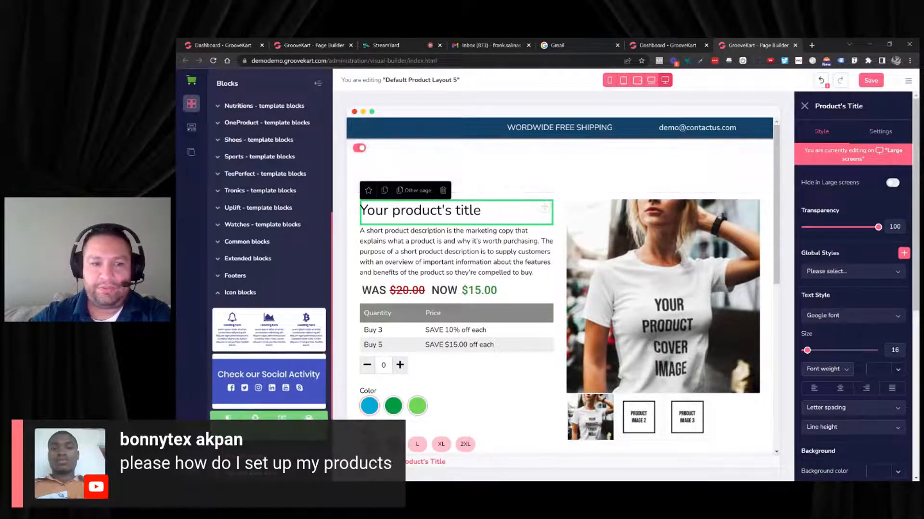
drag(269, 418, 523, 190)
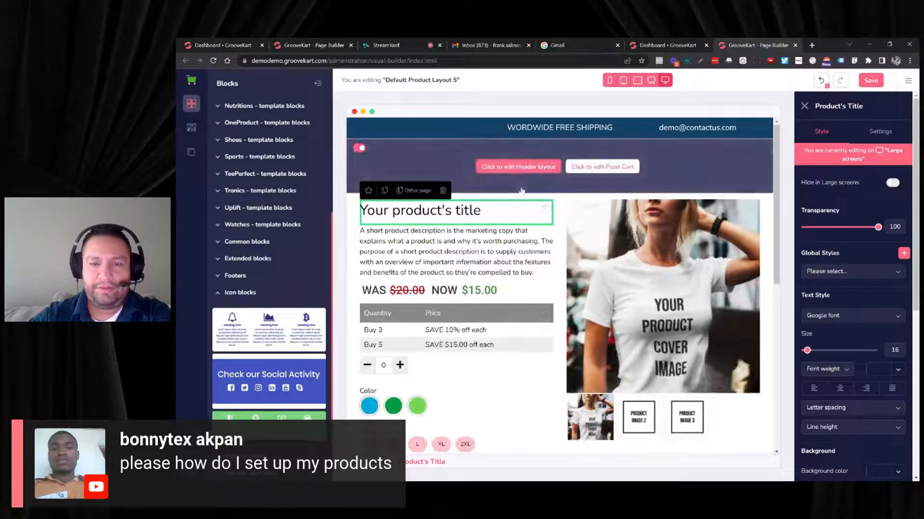
scroll(601, 275, down, 9)
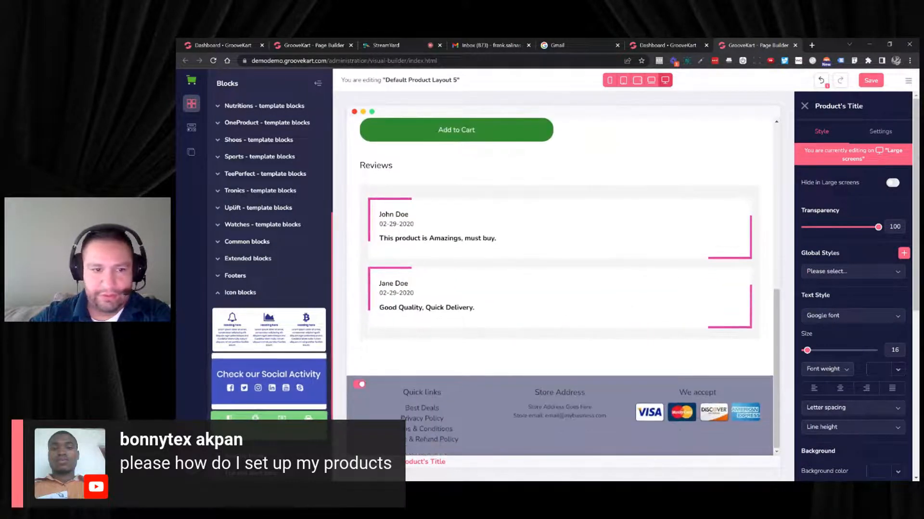
drag(262, 420, 558, 207)
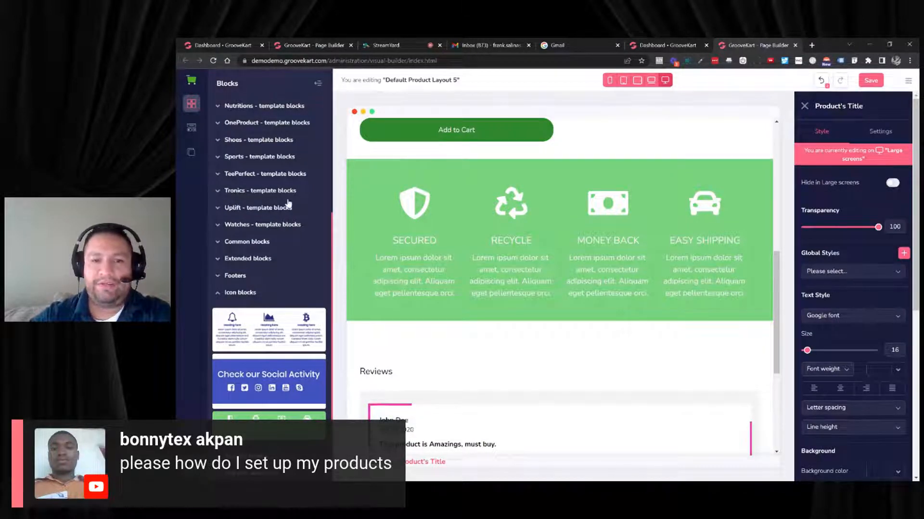
click(431, 241)
click(423, 272)
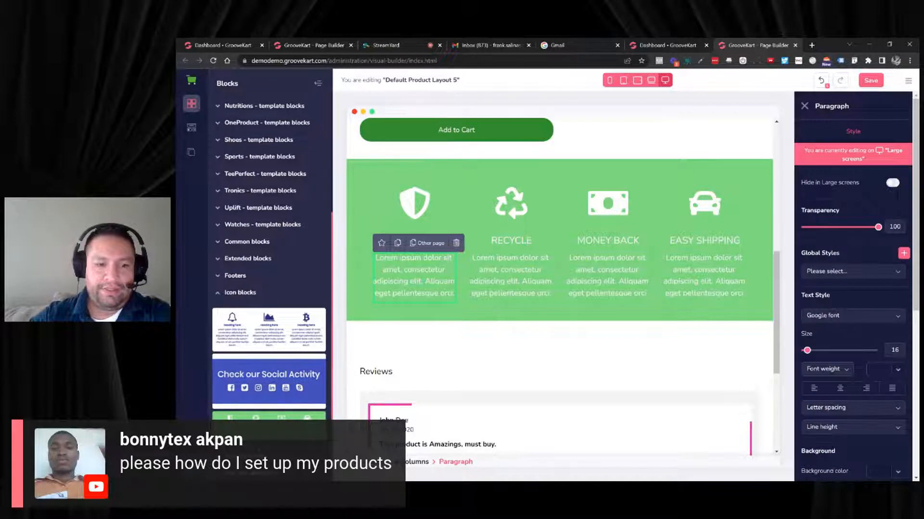
Step: Add the dark countdown timer from the Scarcity blocks between the green icon block and the Reviews section
click(268, 455)
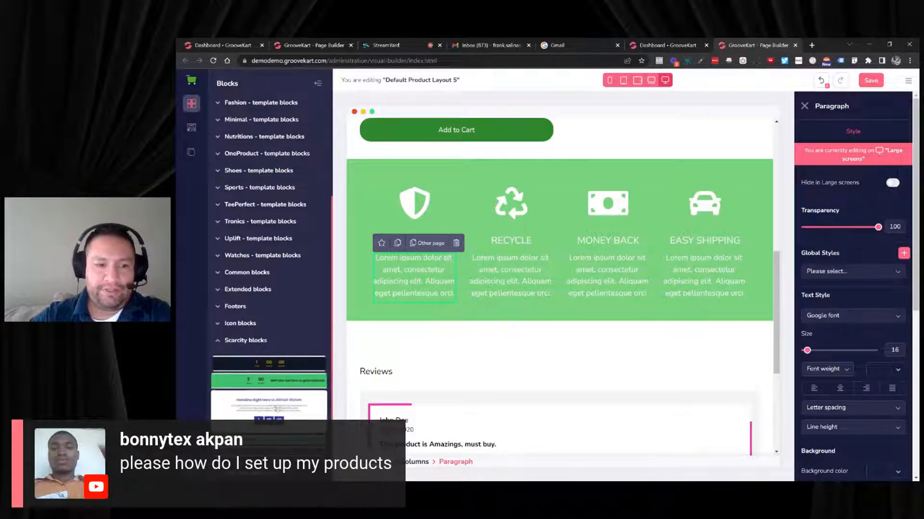
click(275, 365)
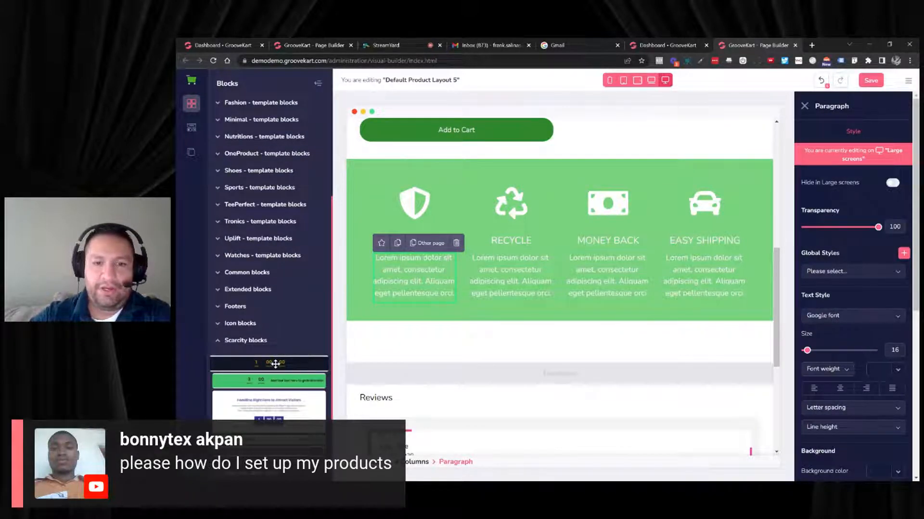
scroll(498, 335, down, 1)
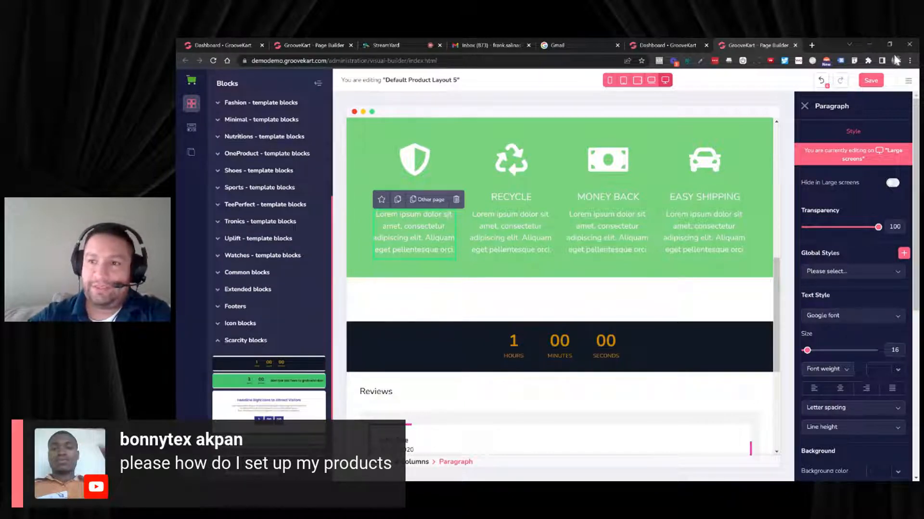
Step: Apply the GrooveDecor Light basic theme to the store, saving the current theme's data as Custom Theme 238
click(907, 81)
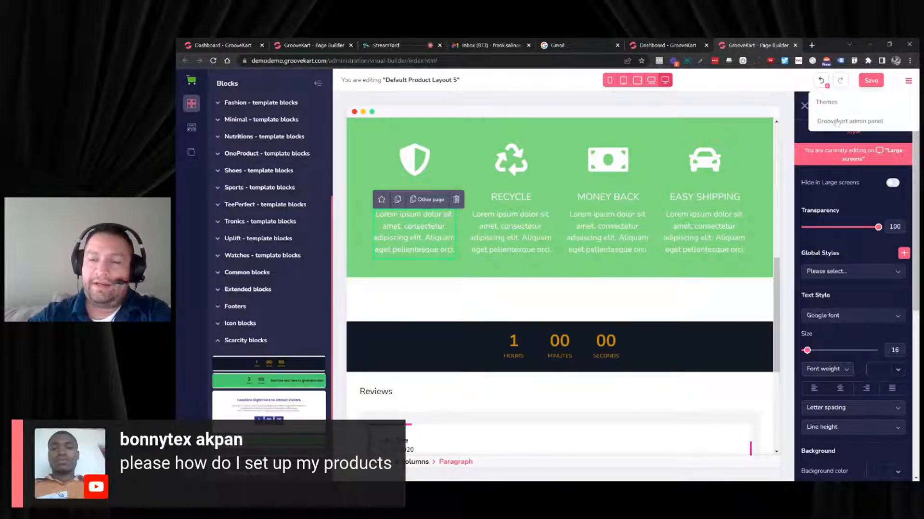
click(832, 103)
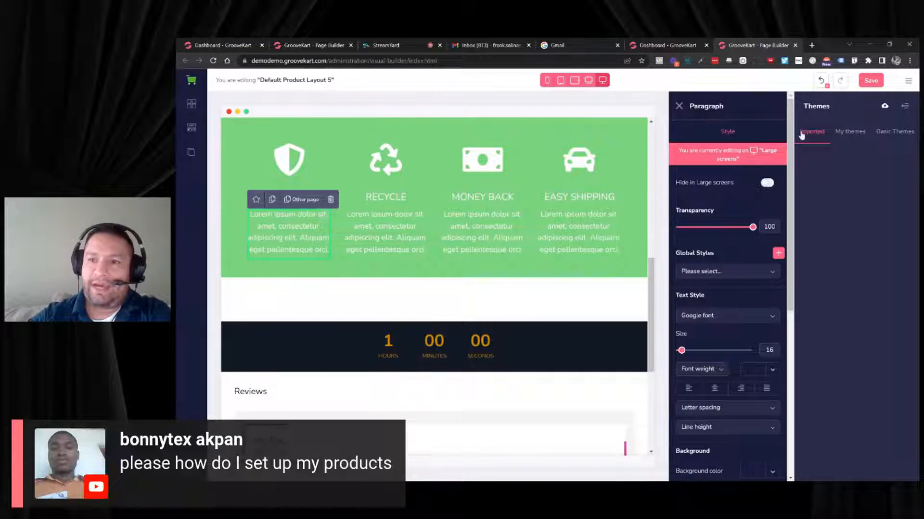
click(887, 133)
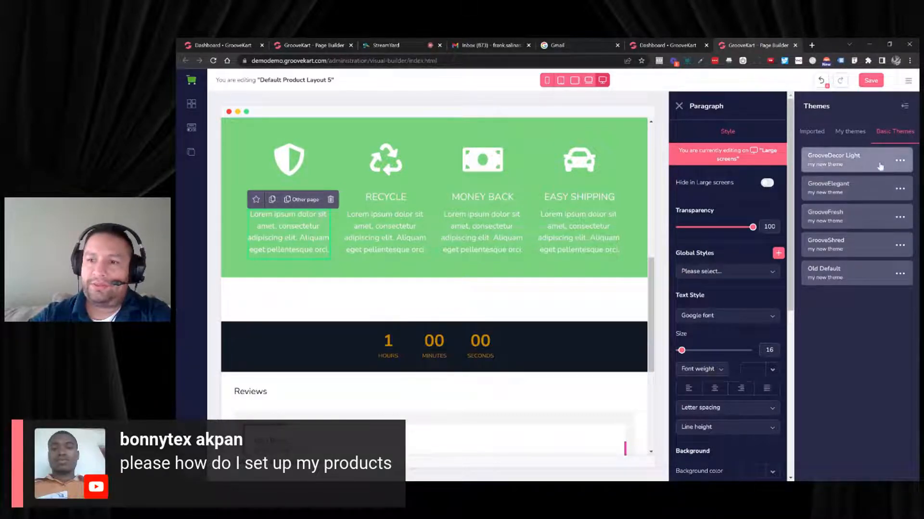
click(900, 161)
click(840, 186)
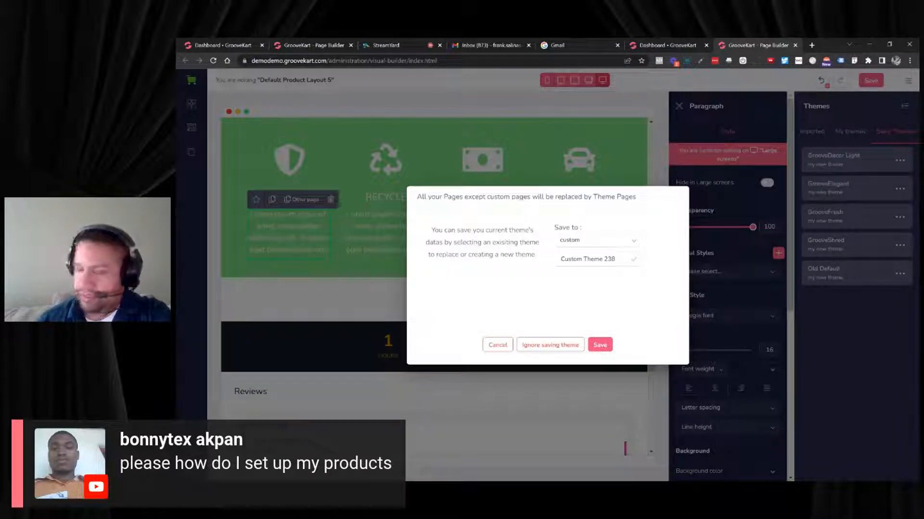
click(596, 343)
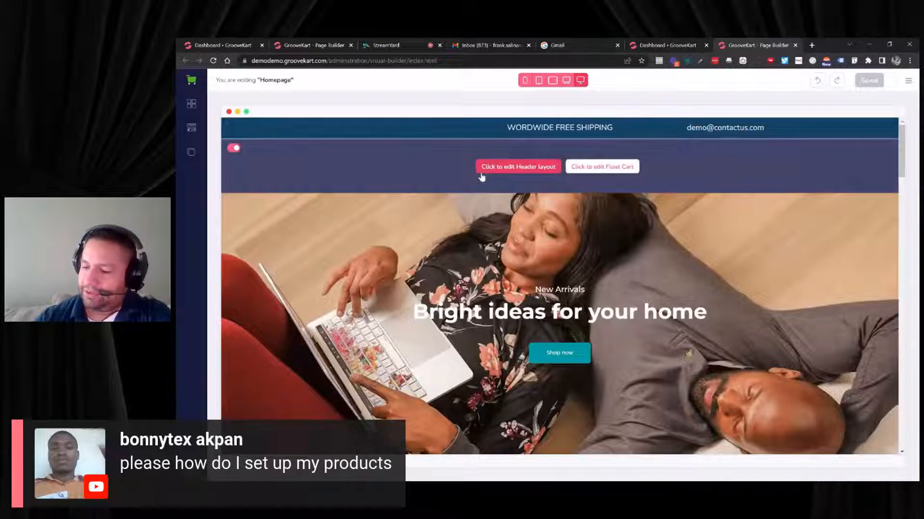
Step: Examine the themed homepage's hero banner, brand logos and category tiles, highlighting tile headings such as Cheese & Charcuterie
scroll(552, 146, down, 3)
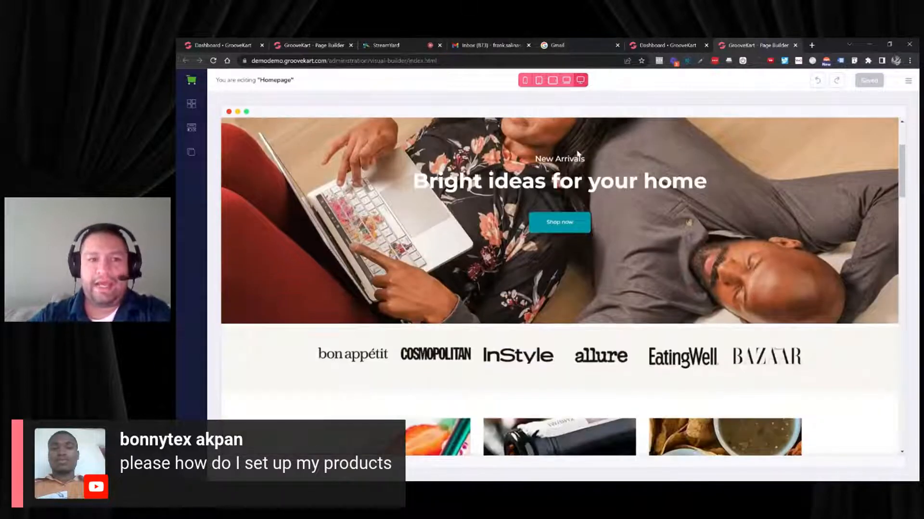
scroll(552, 146, down, 5)
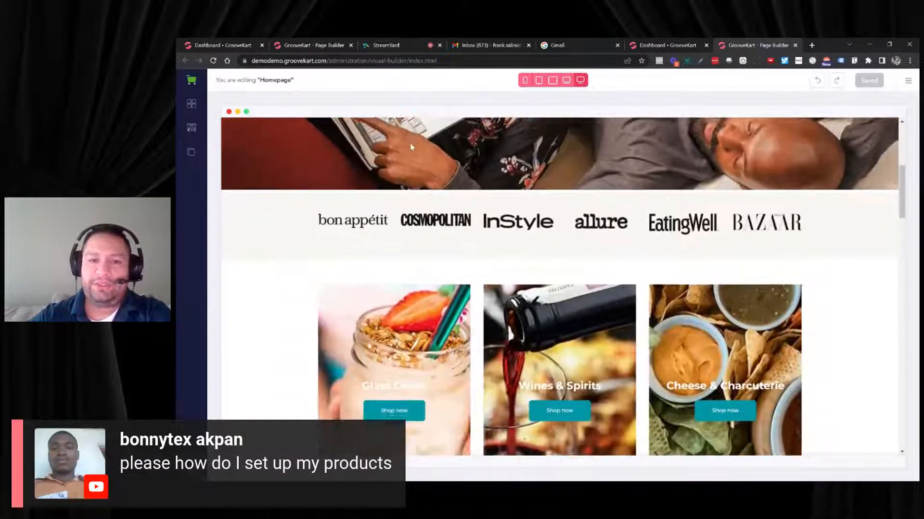
scroll(560, 286, down, 3)
scroll(559, 286, up, 1)
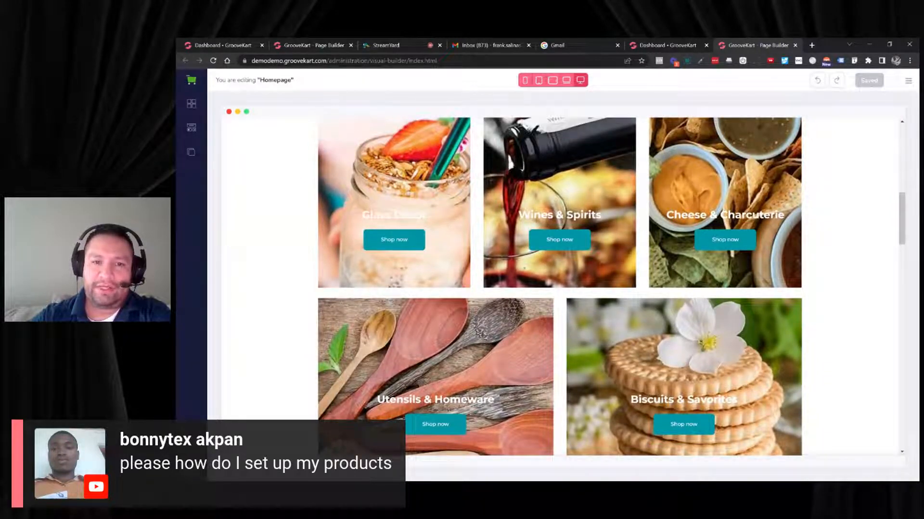
triple_click(394, 215)
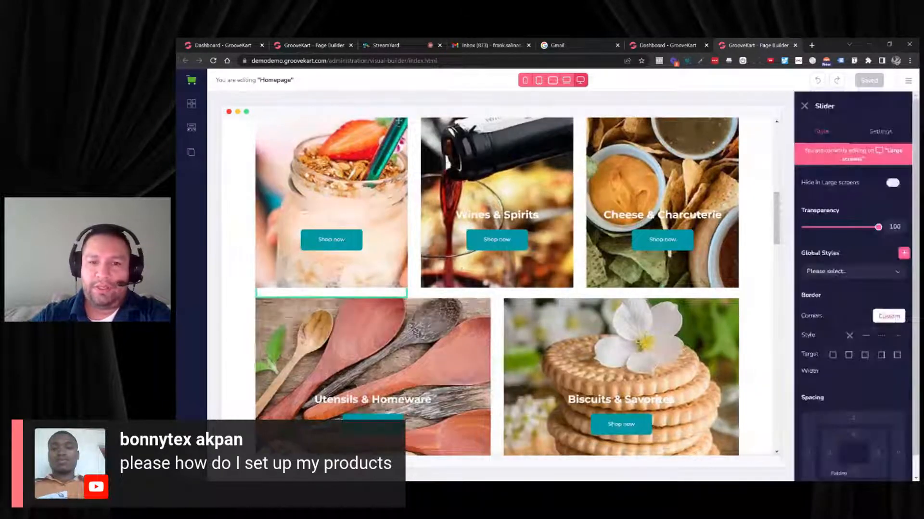
drag(456, 215, 529, 217)
click(544, 216)
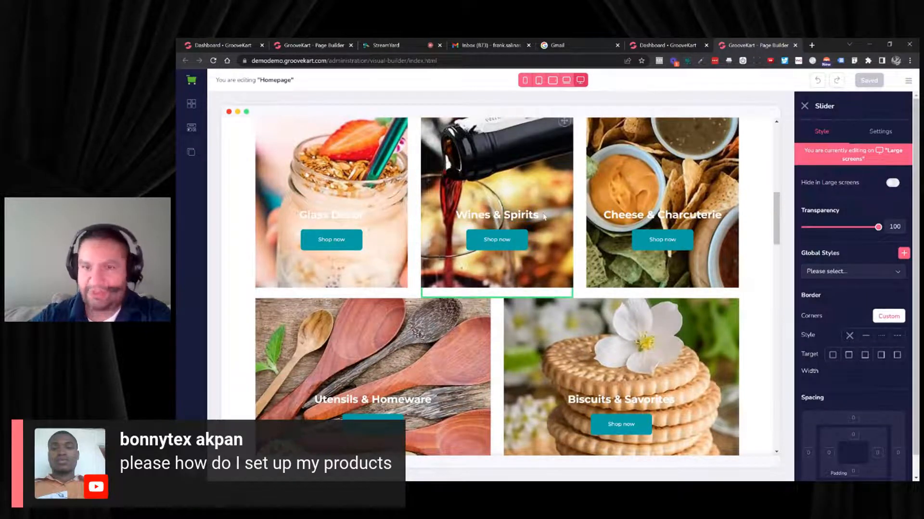
drag(603, 215, 708, 215)
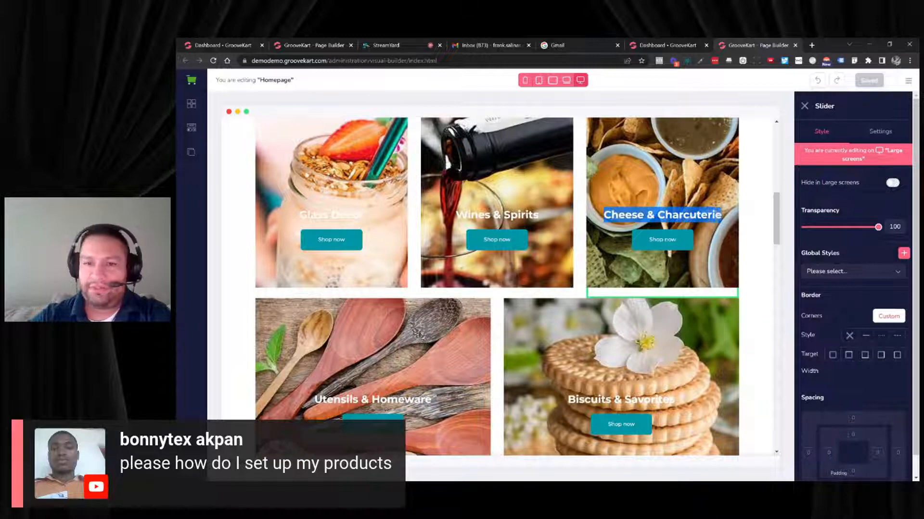
click(720, 204)
scroll(501, 247, down, 2)
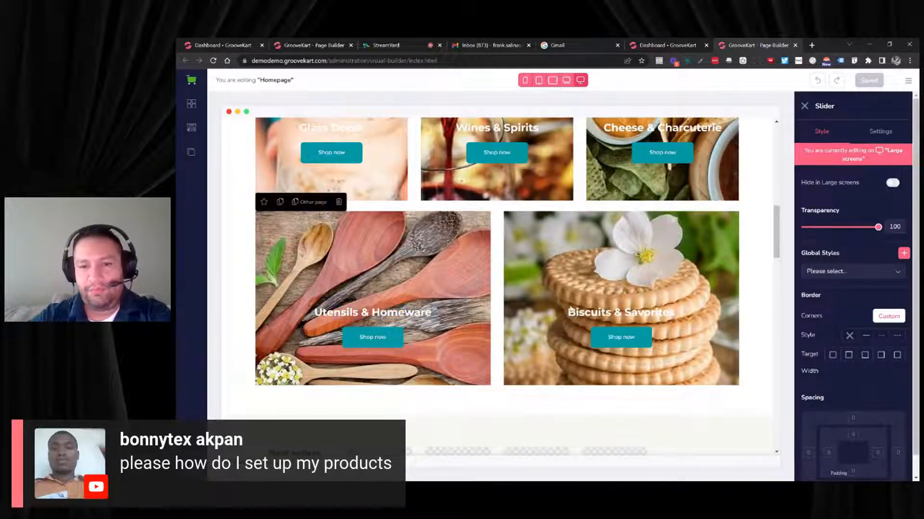
drag(568, 312, 676, 313)
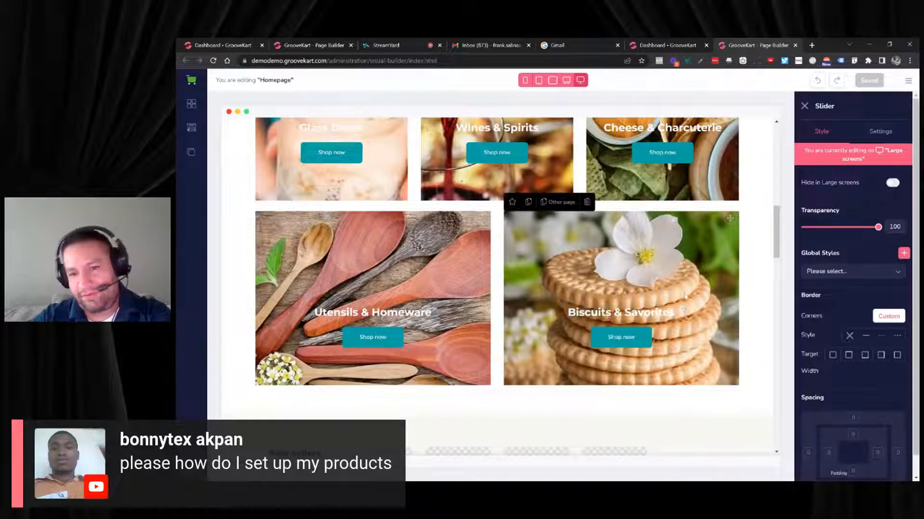
Step: Add a Categories List between the brand logos and the category tiles, set to show the Best deals category
scroll(626, 281, down, 3)
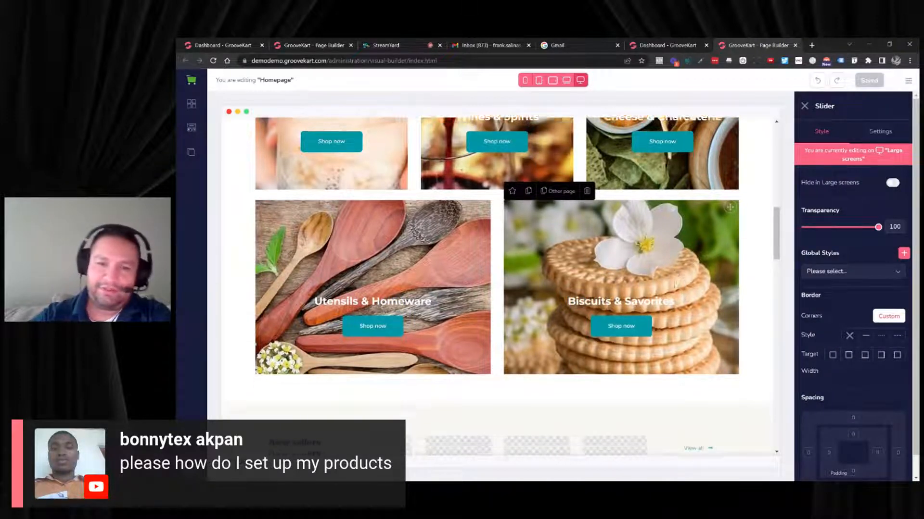
scroll(626, 281, down, 8)
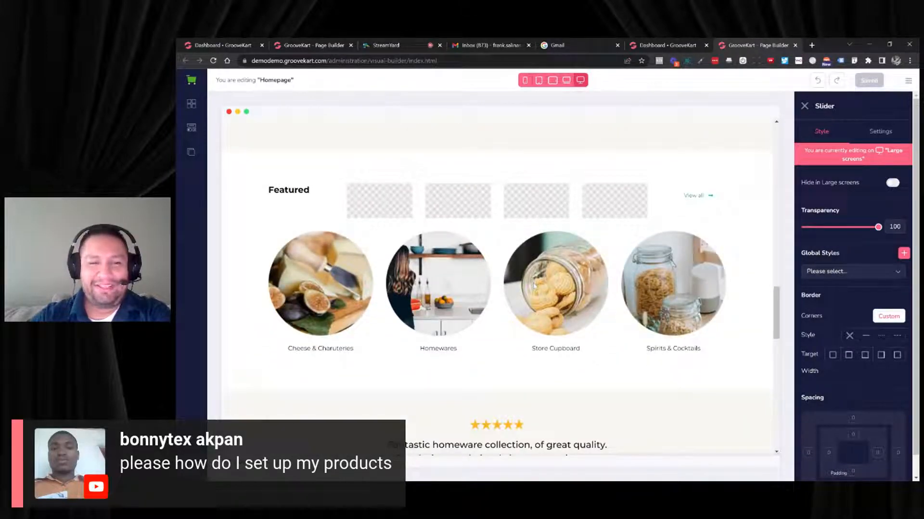
scroll(325, 302, up, 10)
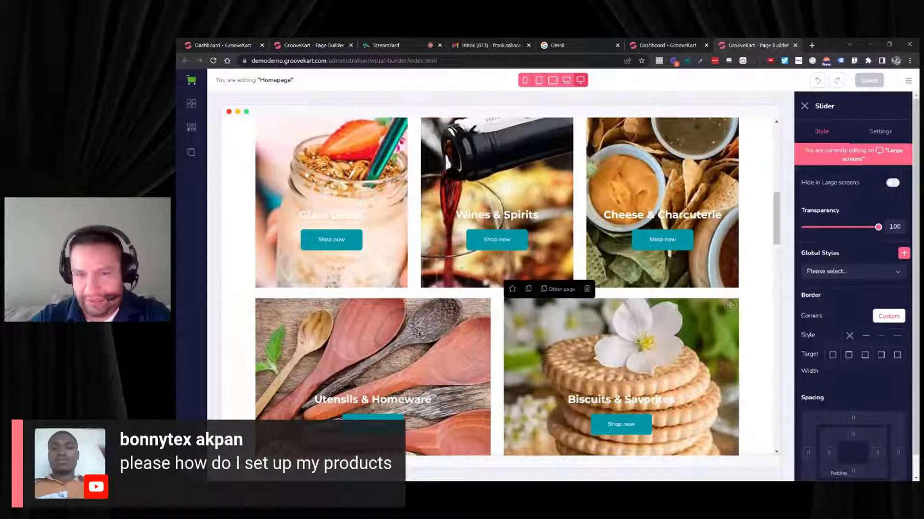
scroll(431, 175, up, 4)
scroll(431, 176, down, 2)
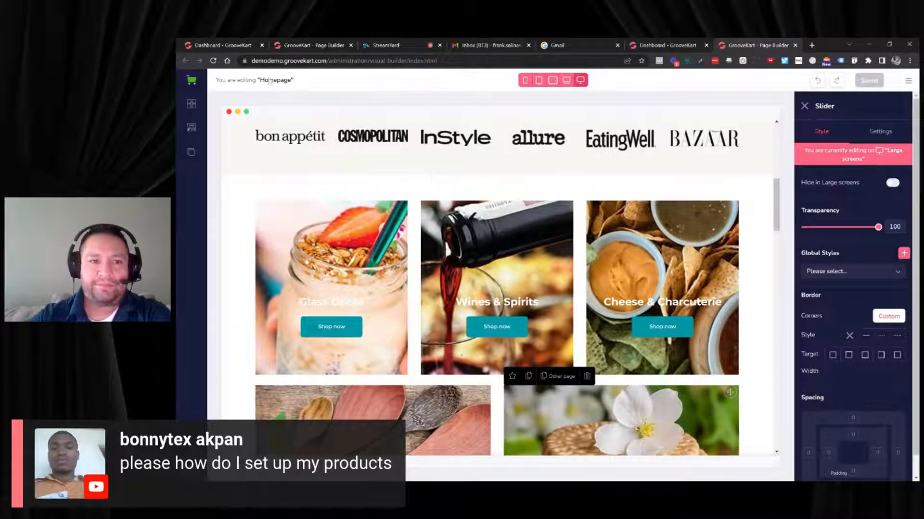
click(192, 134)
click(243, 184)
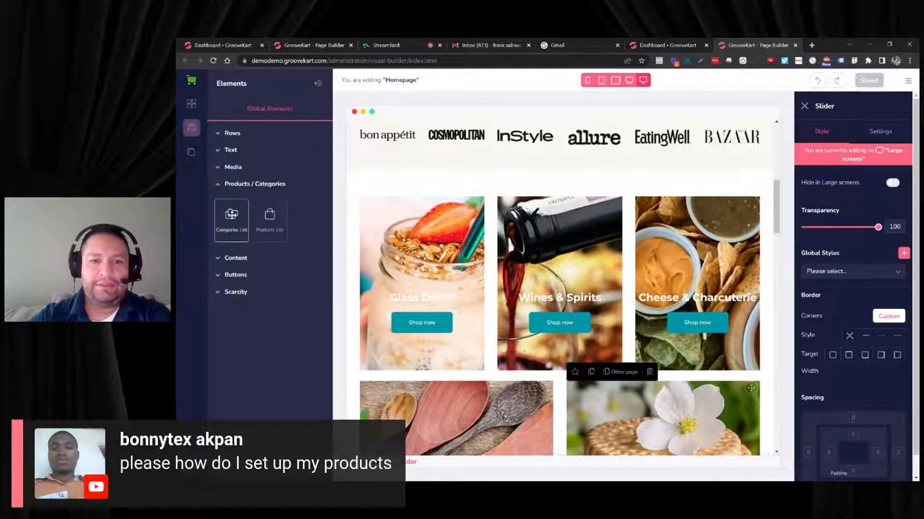
drag(231, 215, 450, 194)
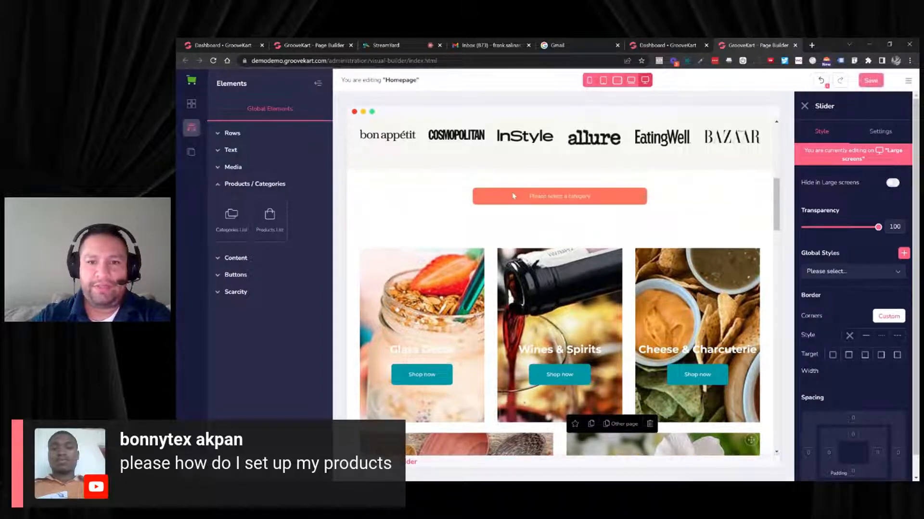
click(886, 131)
click(846, 196)
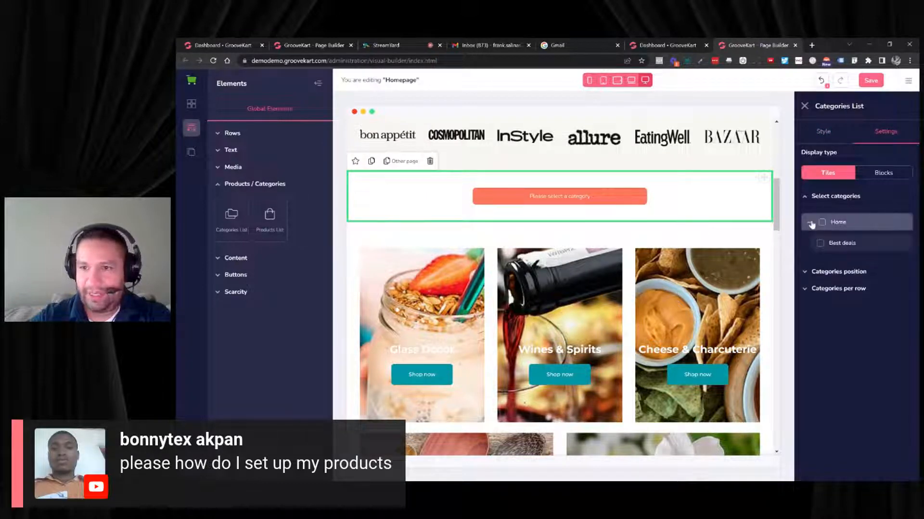
click(820, 244)
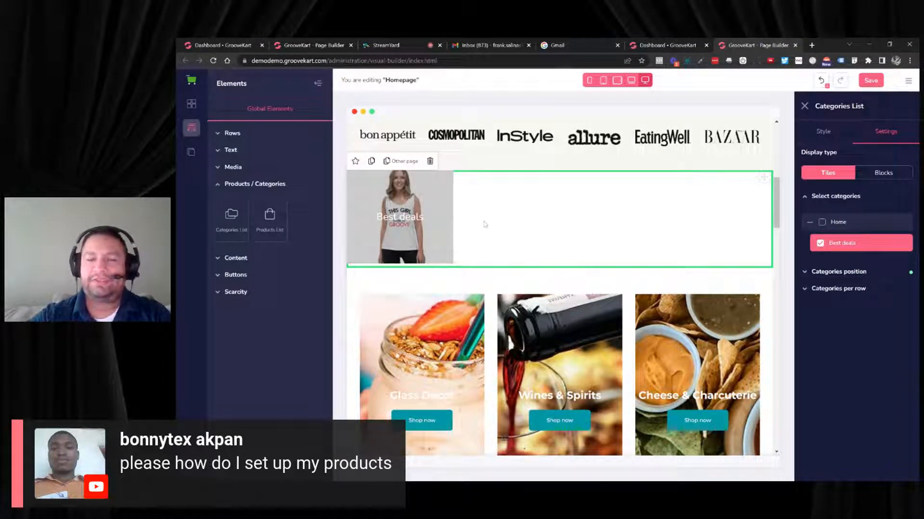
Step: Open the Pexels website alongside the store and search its free stock photos for golf
click(812, 46)
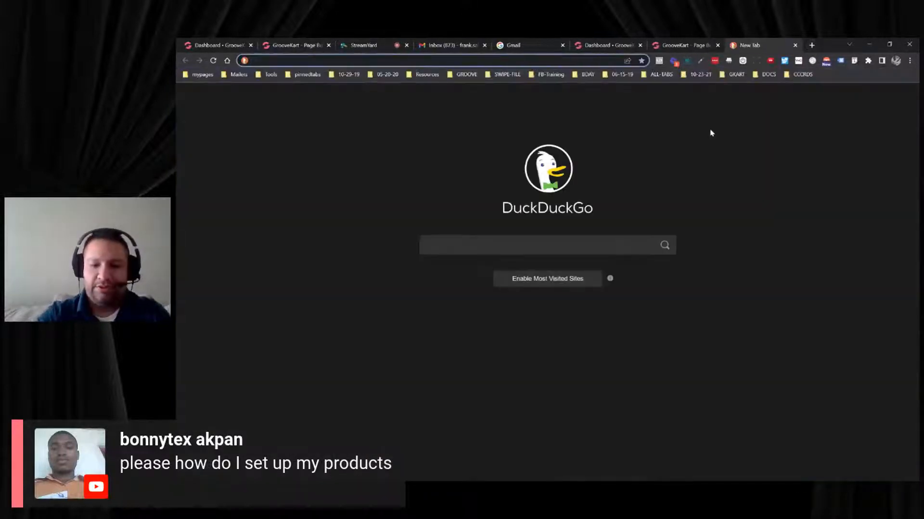
text(pexel)
key(Return)
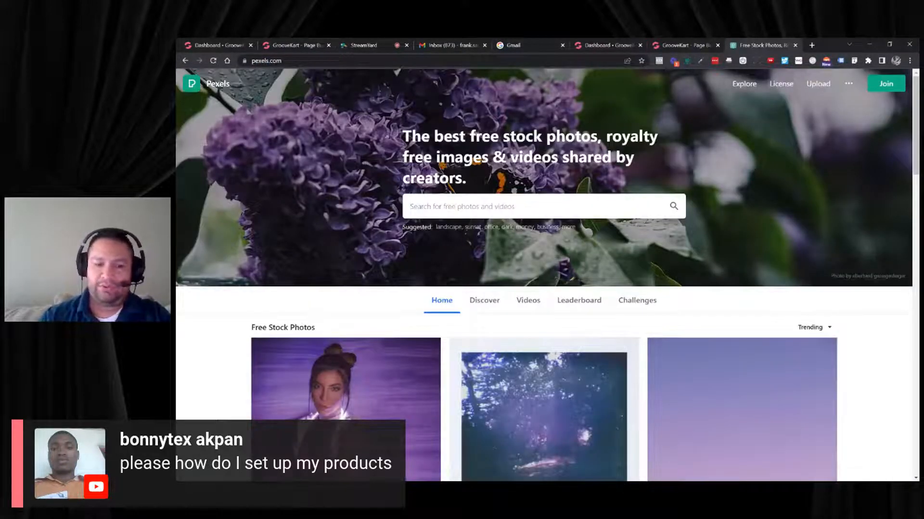
text(golf)
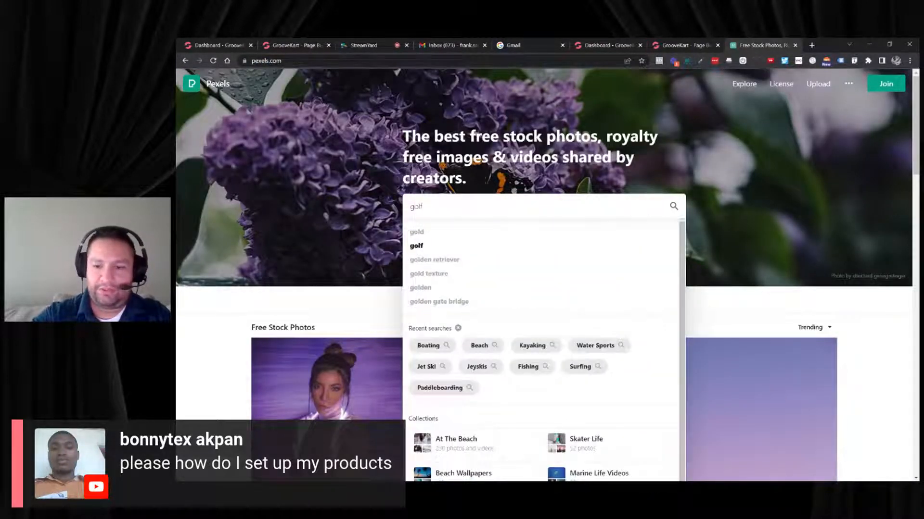
key(Return)
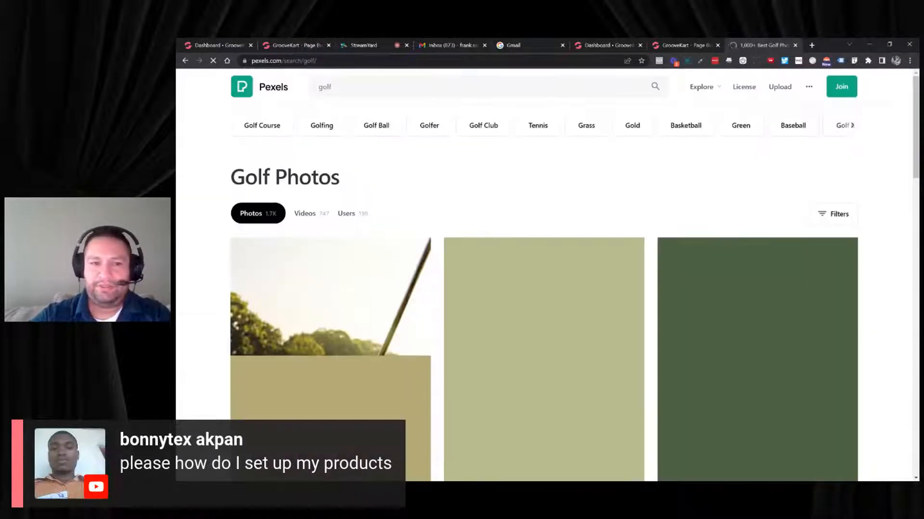
scroll(643, 185, down, 2)
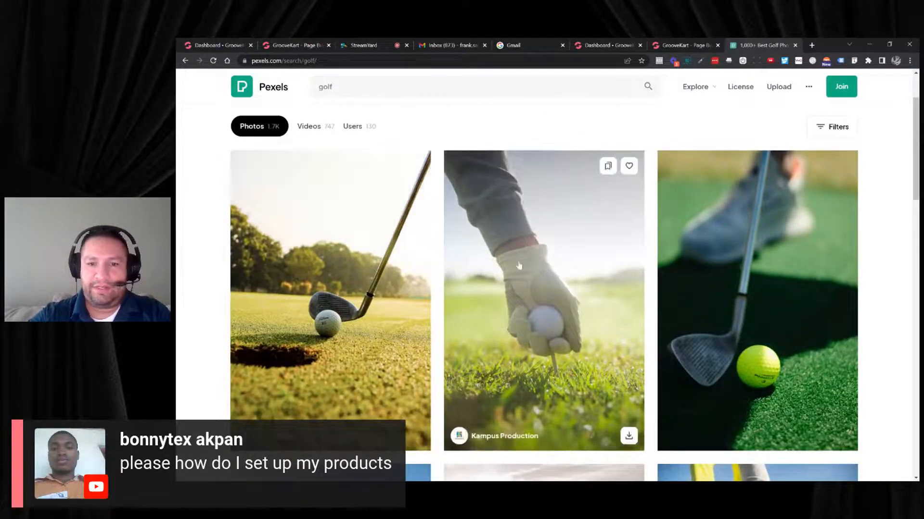
Step: Download the photo of the golf club beside the yellow-green ball in the Small 640x960 size
click(730, 270)
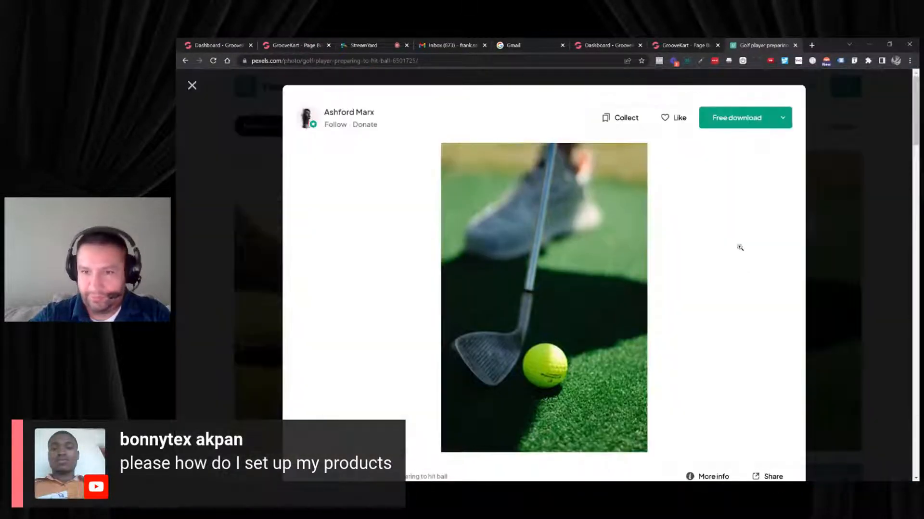
click(783, 118)
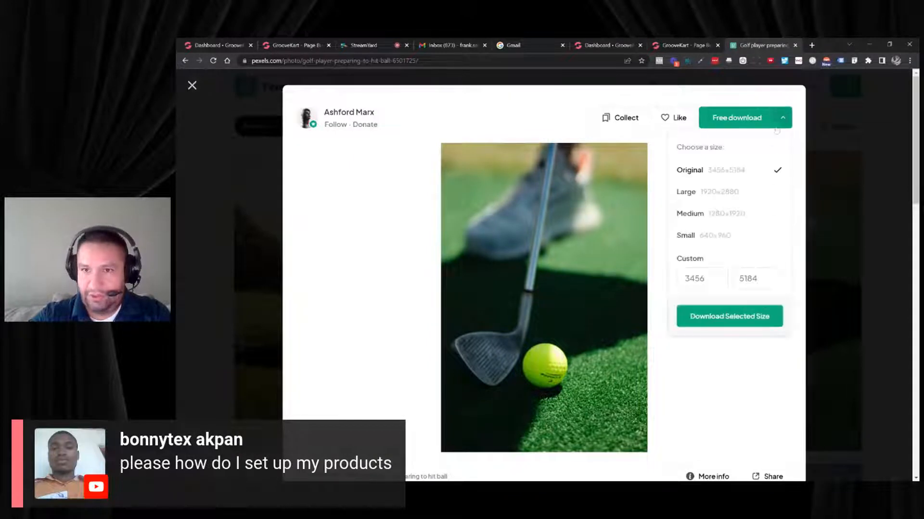
click(719, 241)
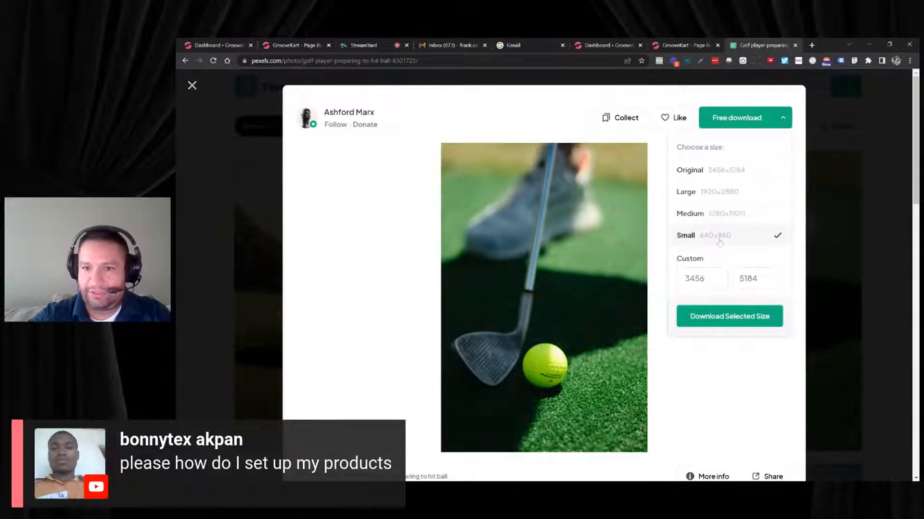
click(729, 316)
click(822, 127)
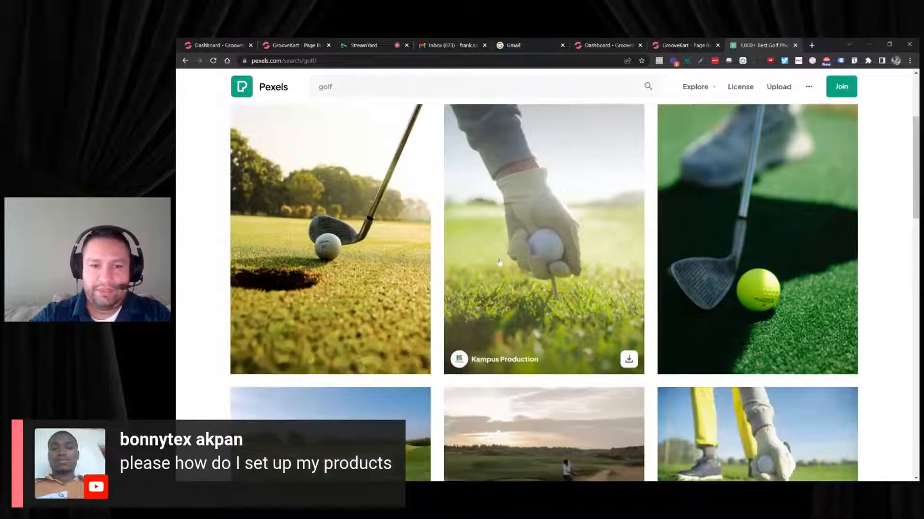
Step: Download the photo of the man hitting from a sand bunker in the Small 640x427 size
scroll(499, 262, down, 5)
scroll(526, 209, up, 1)
click(526, 208)
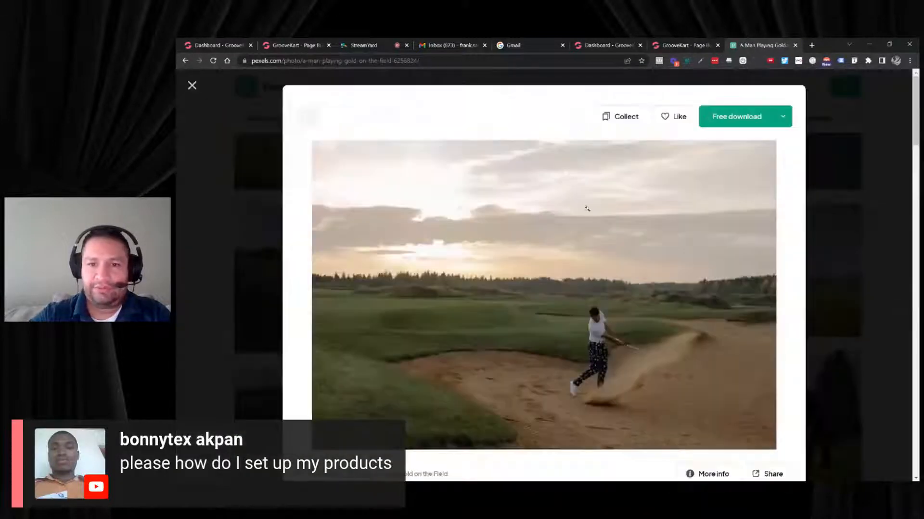
click(782, 116)
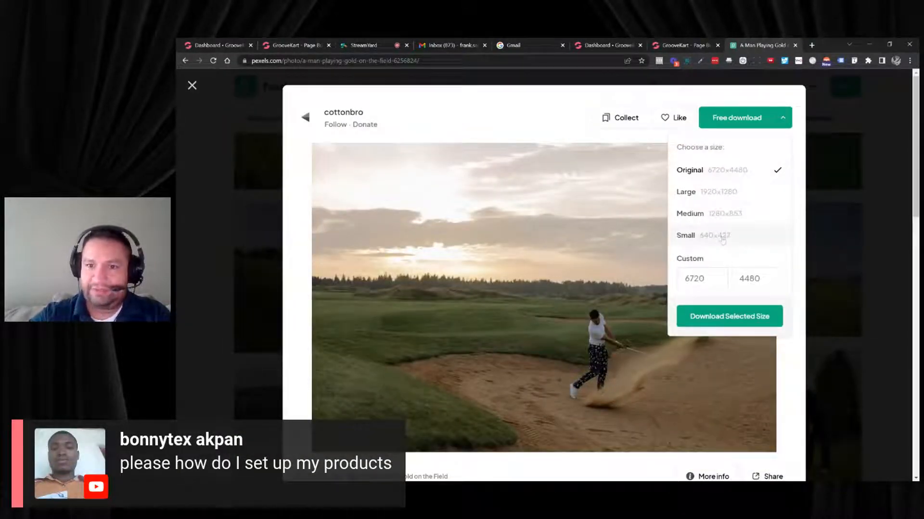
click(723, 240)
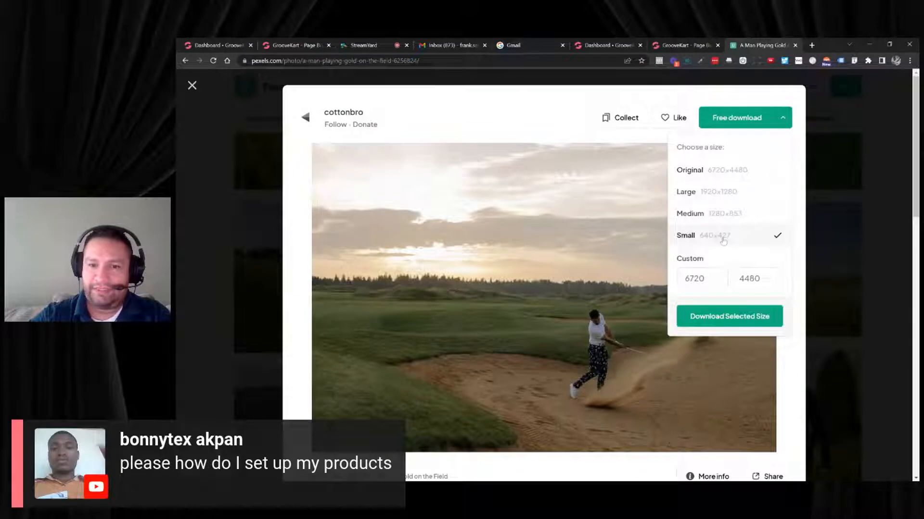
click(727, 318)
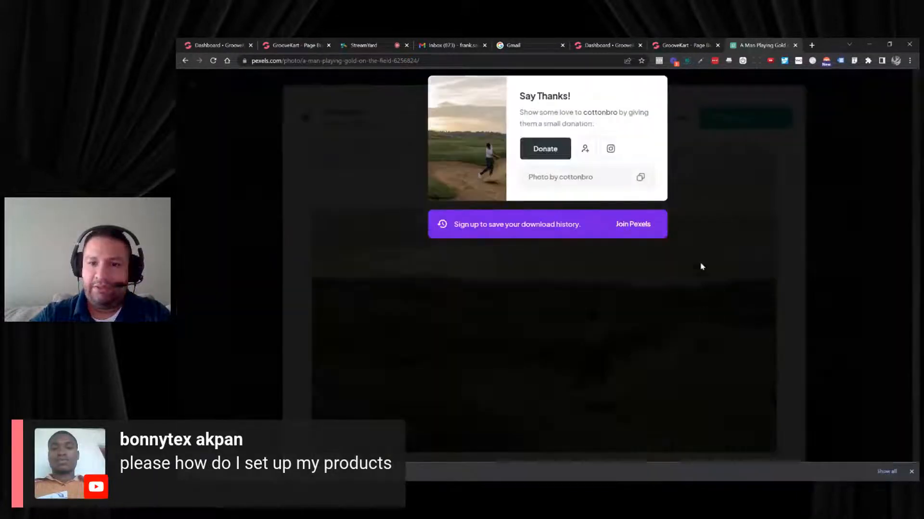
Step: Switch to the GrooveKart admin and start a new product category named Golf
click(666, 43)
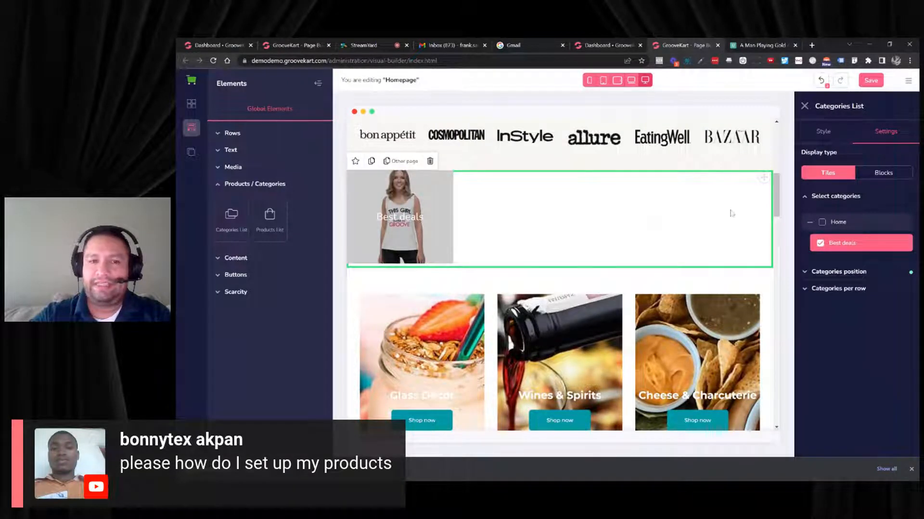
click(604, 47)
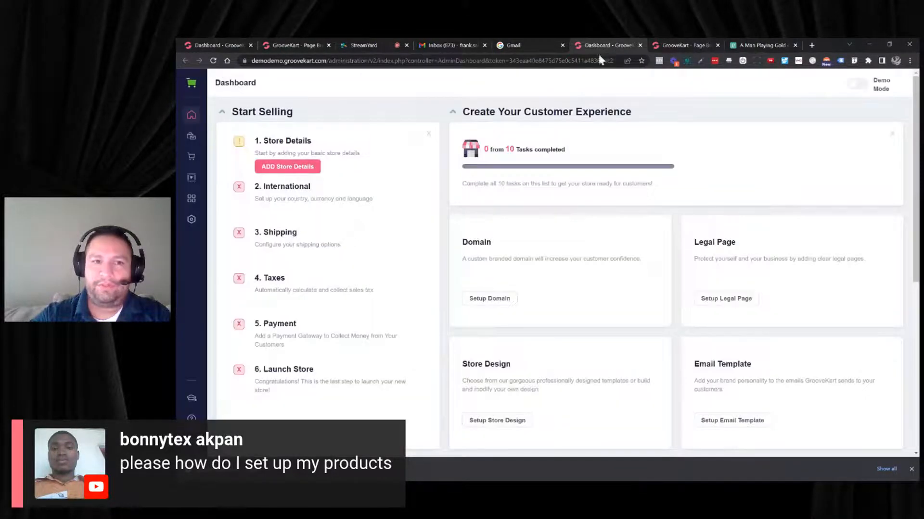
click(193, 139)
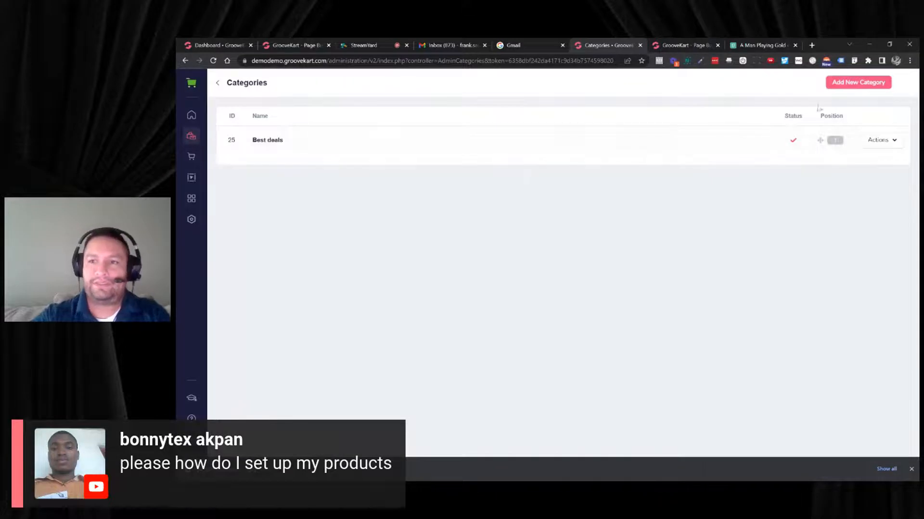
click(856, 82)
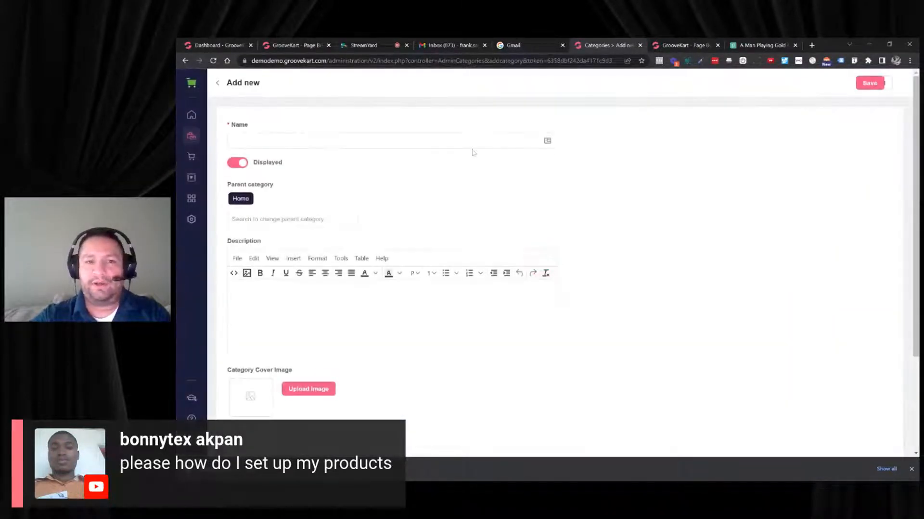
click(474, 143)
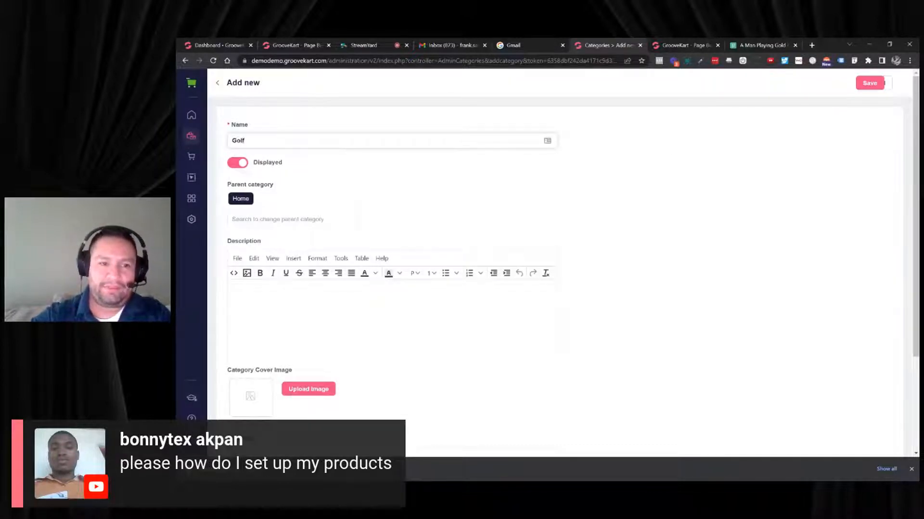
Step: Set the category's meta title to Golf, upload the downloaded sand bunker photo as its cover image, and save it
scroll(414, 240, down, 3)
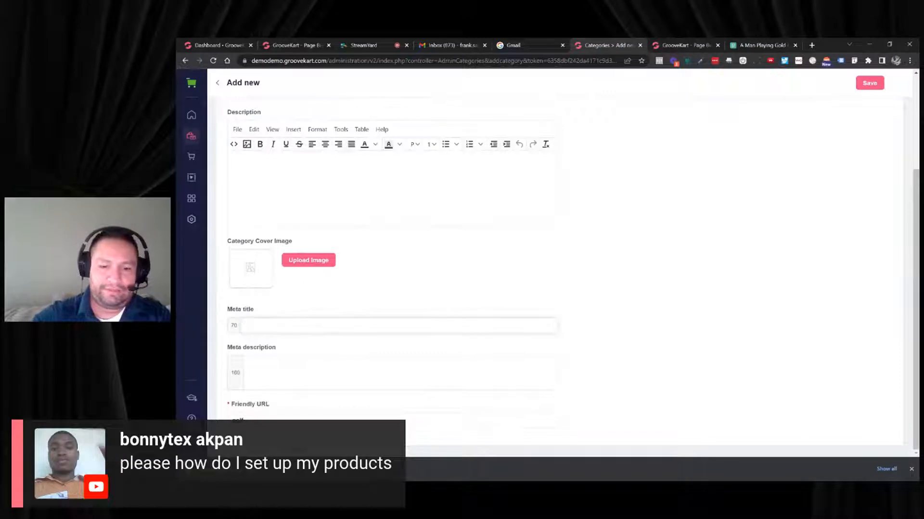
text(Golf)
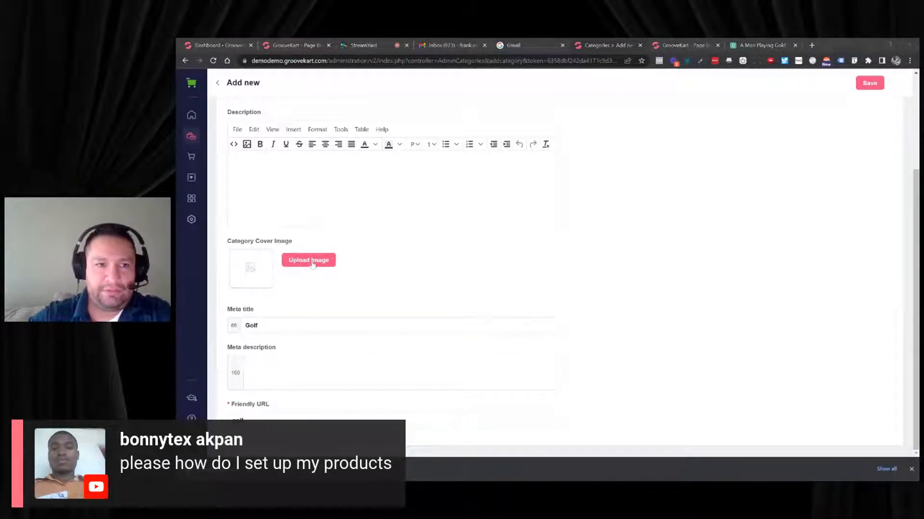
scroll(736, 202, up, 3)
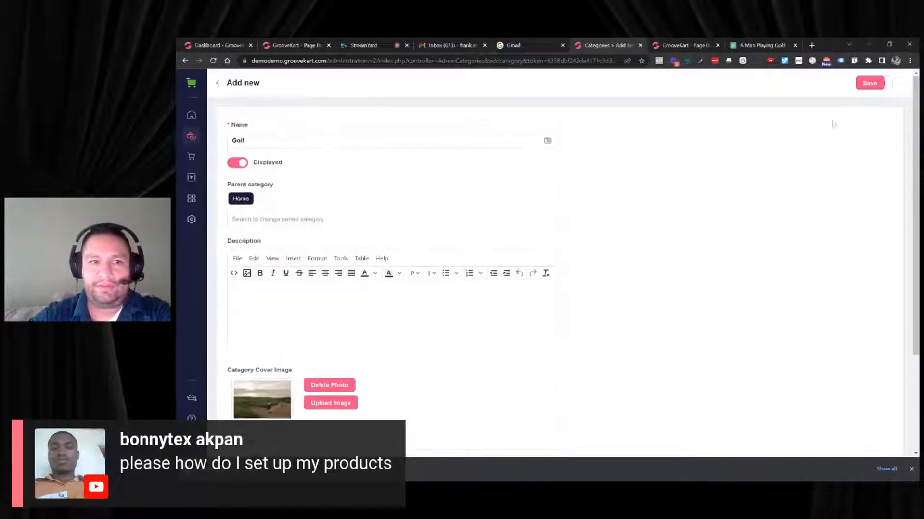
click(866, 85)
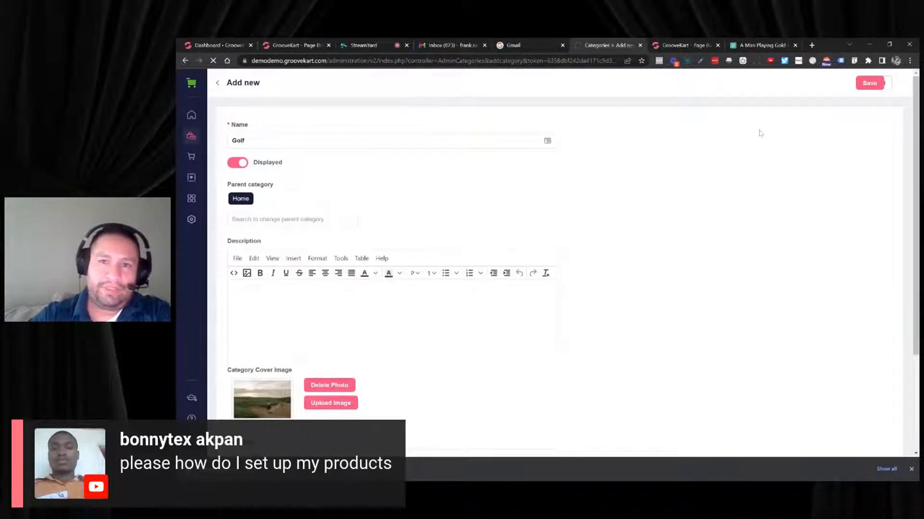
Step: Reload the homepage in the page builder and look through its sections down to the Featured categories
click(672, 45)
key(ctrl+l)
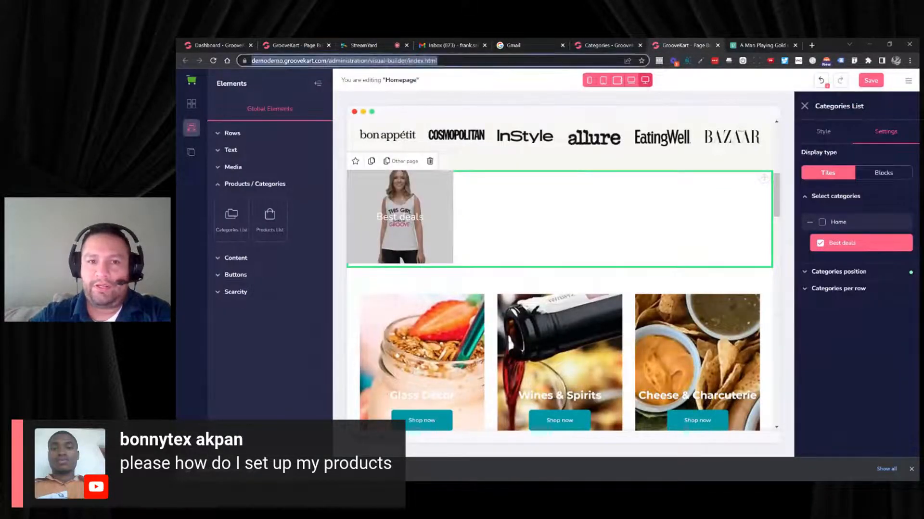
key(Return)
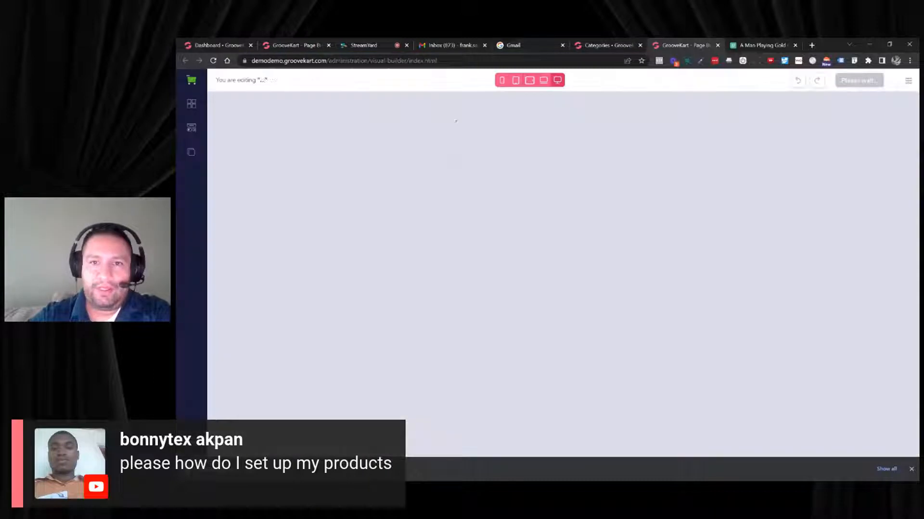
scroll(449, 149, down, 5)
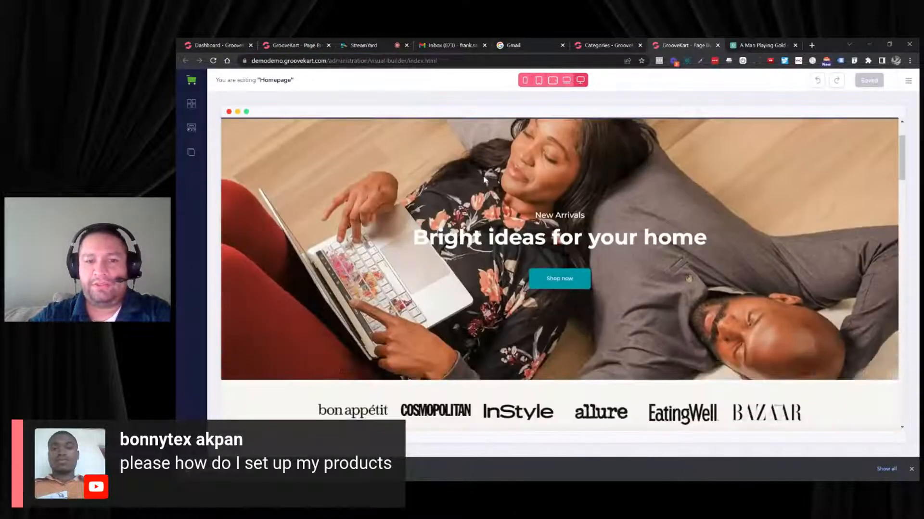
scroll(482, 183, down, 10)
scroll(470, 194, up, 11)
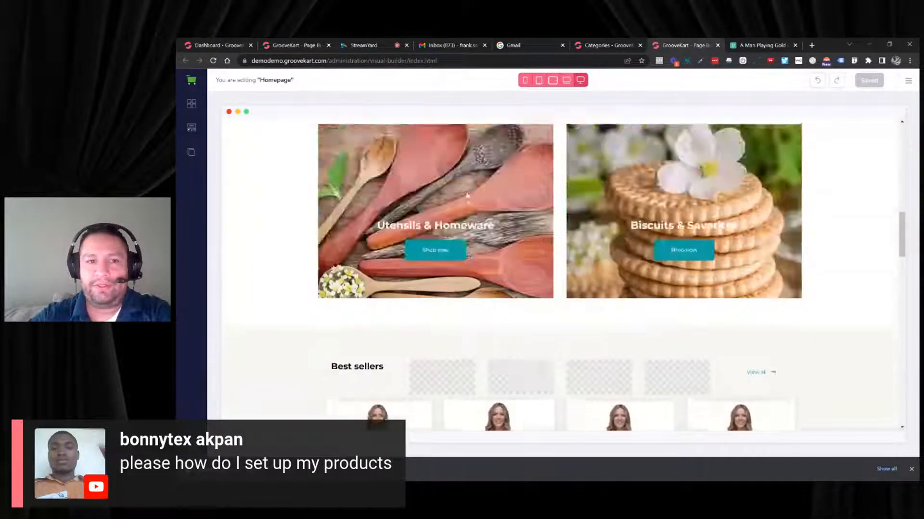
scroll(467, 197, down, 12)
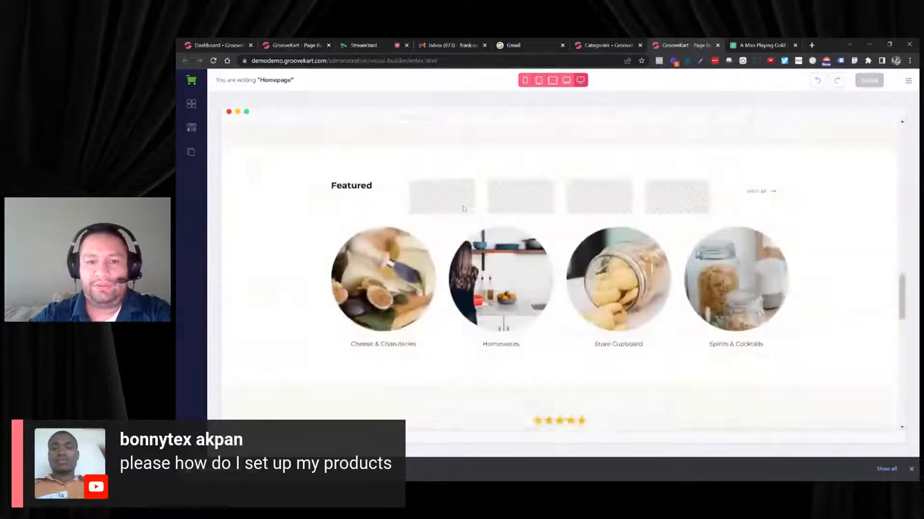
Step: Add a Categories List element to the homepage between the magazine logo strip and the three category banners
scroll(463, 208, up, 9)
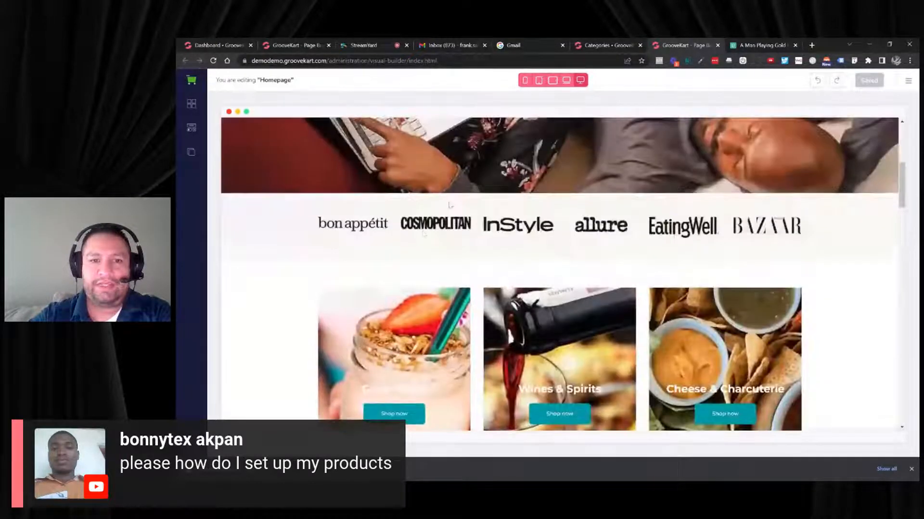
click(191, 127)
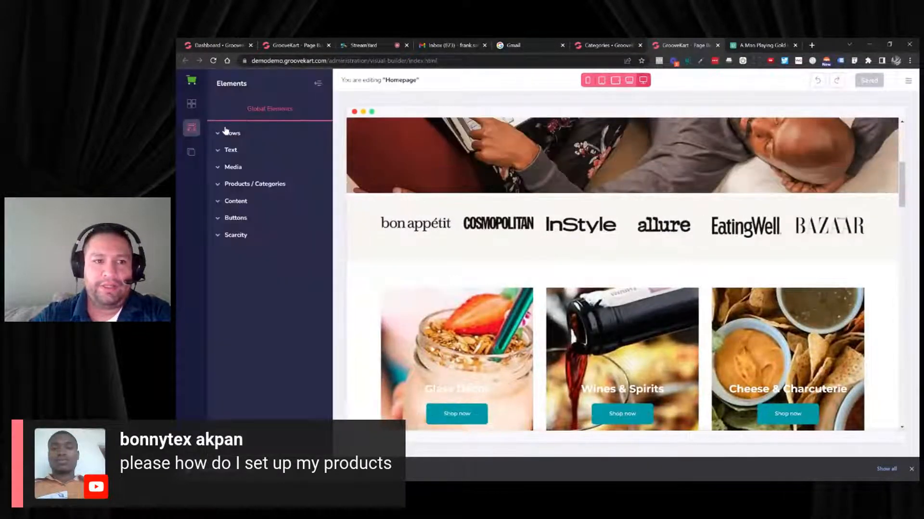
click(242, 187)
drag(240, 215, 474, 279)
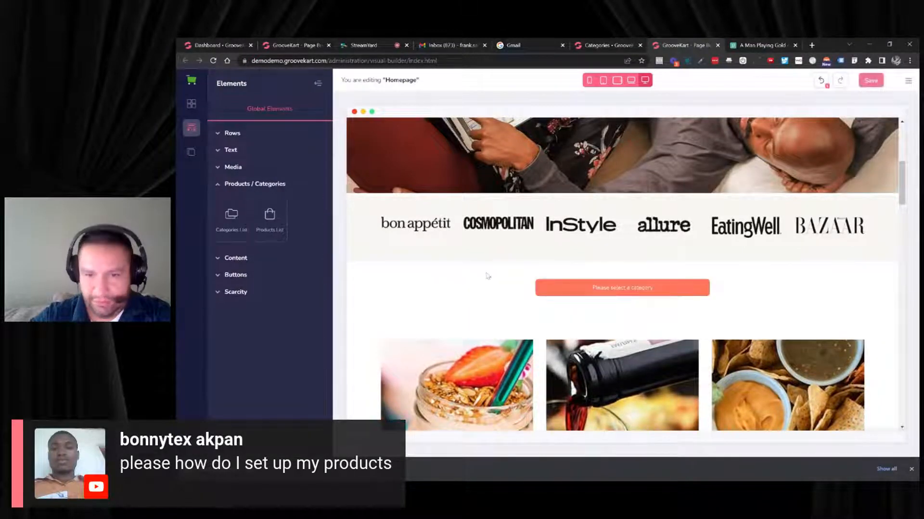
Step: Set the new categories list to show the Golf category under Home, save the homepage, and check the Golf tile
click(579, 289)
click(885, 131)
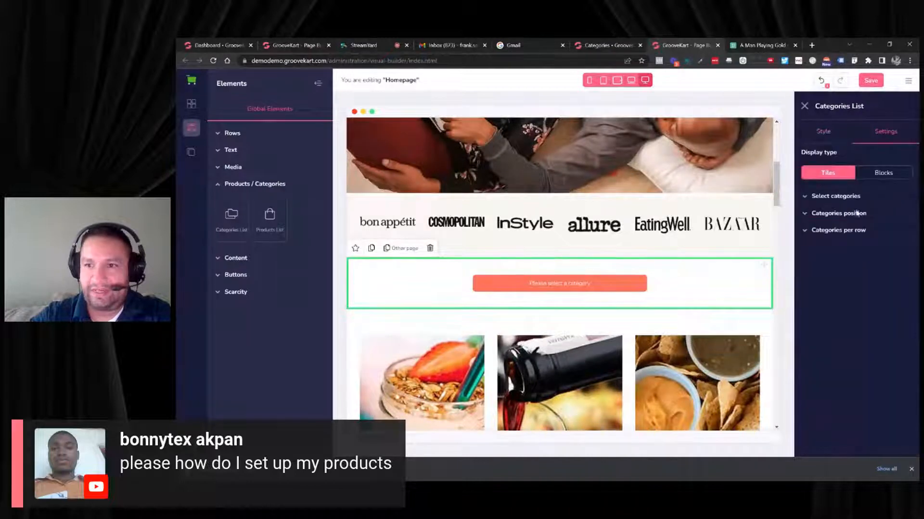
click(835, 195)
click(809, 222)
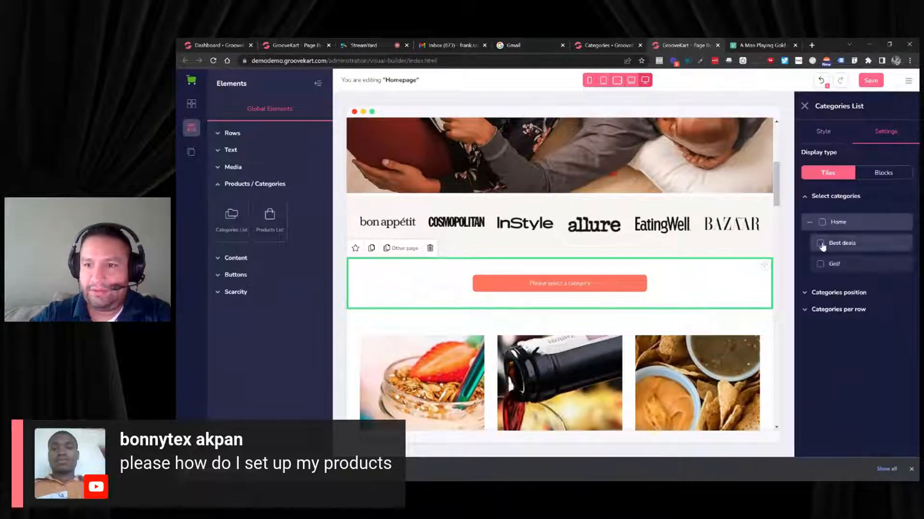
click(821, 264)
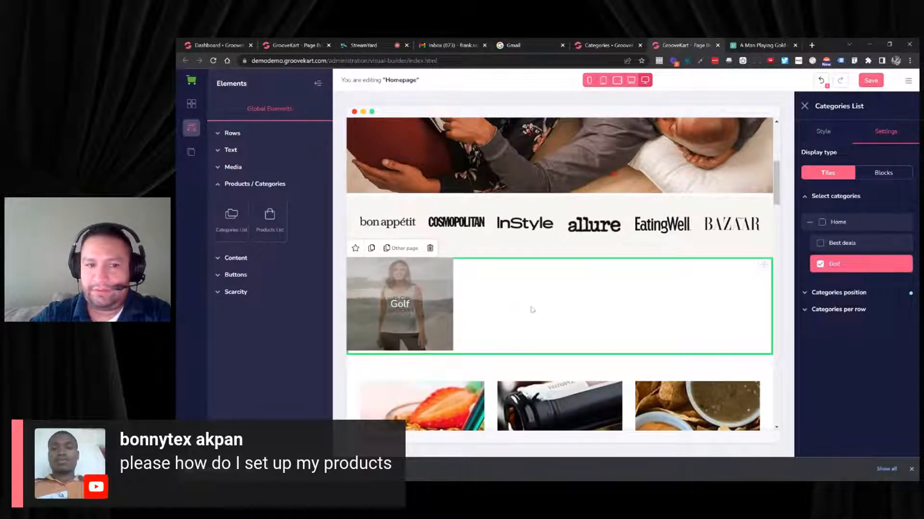
click(870, 81)
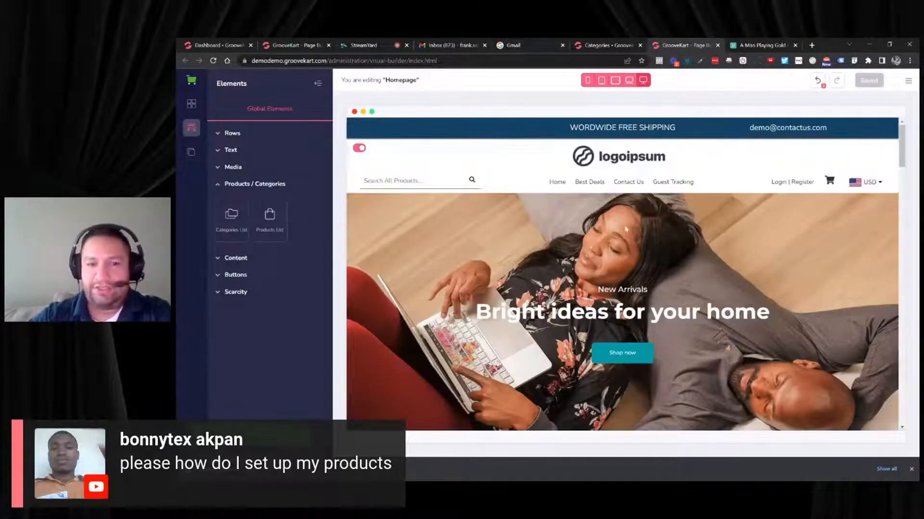
scroll(615, 236, down, 2)
scroll(614, 235, down, 4)
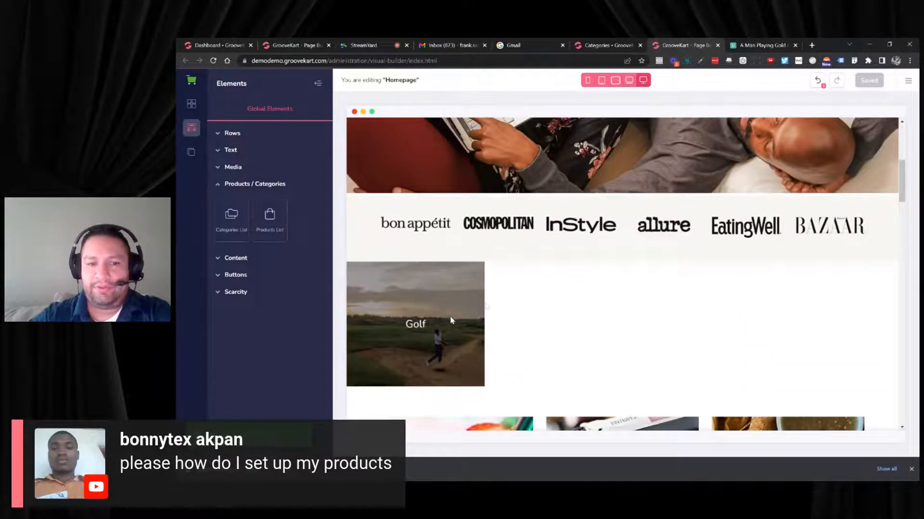
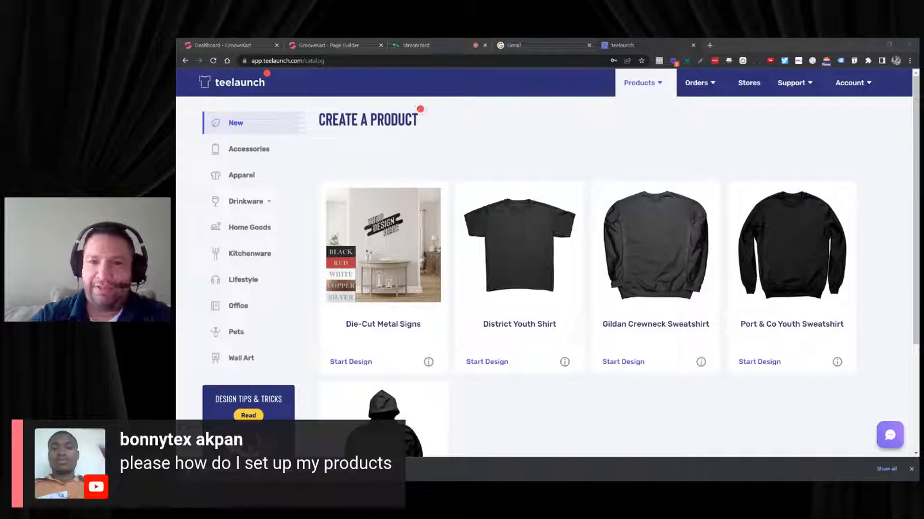
Step: Switch to the teelaunch catalog, browse to the Apparel products, and open the Canvas Mens Raglan for design
key(alt+Tab)
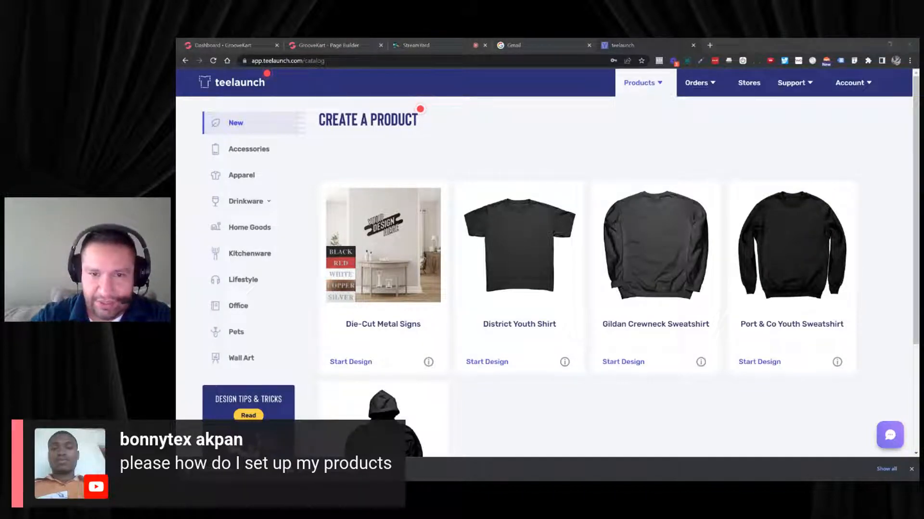
click(565, 115)
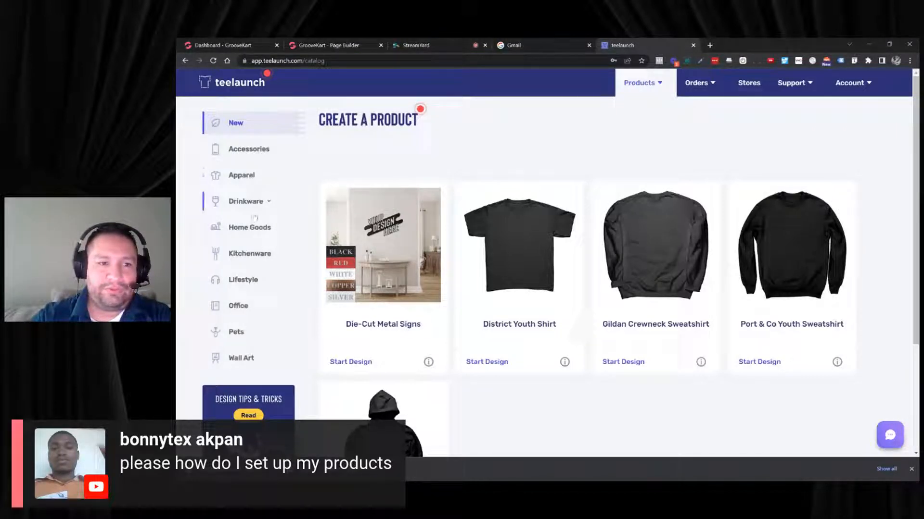
click(261, 150)
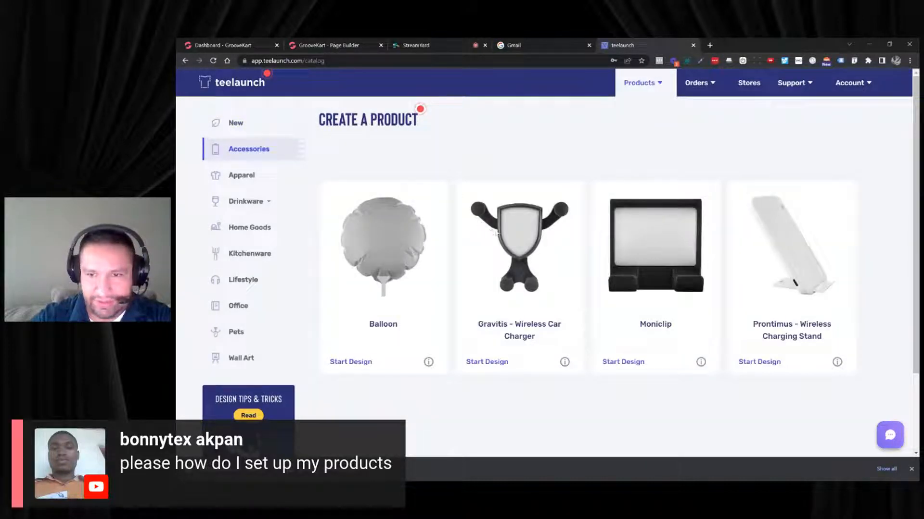
click(243, 181)
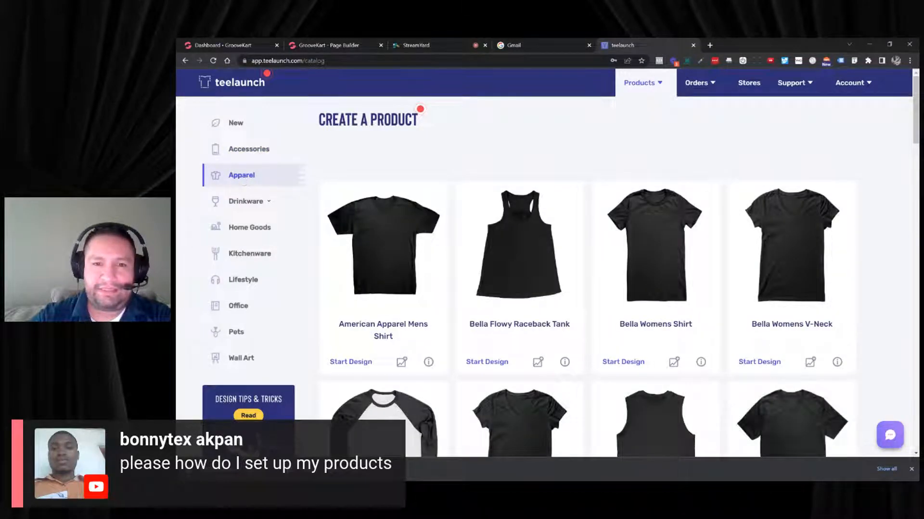
scroll(413, 219, down, 3)
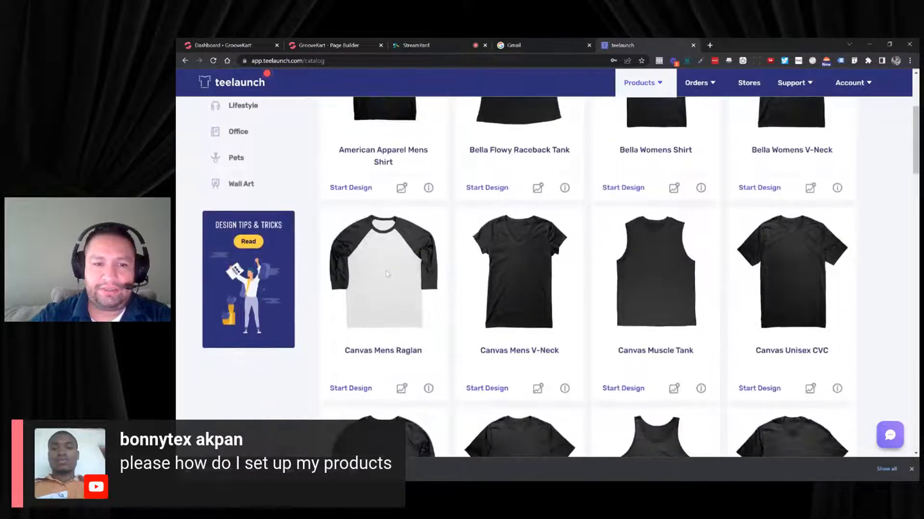
click(388, 274)
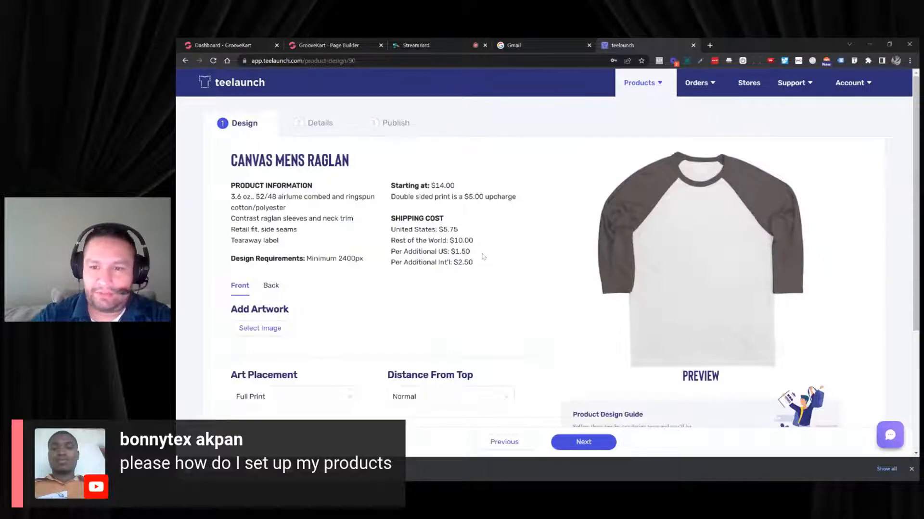
scroll(597, 244, down, 2)
scroll(587, 243, up, 2)
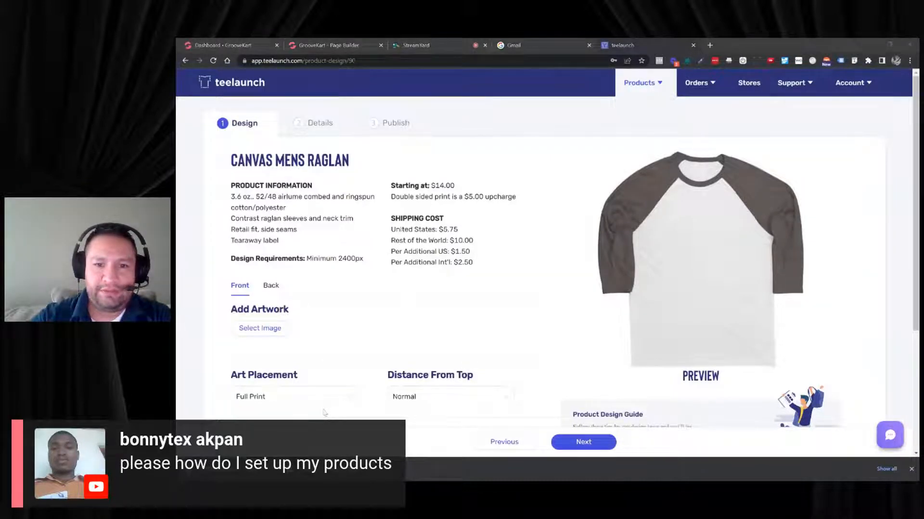
Step: Search the web for an image resizer in a new browser tab and open ImageResizer.com
click(710, 45)
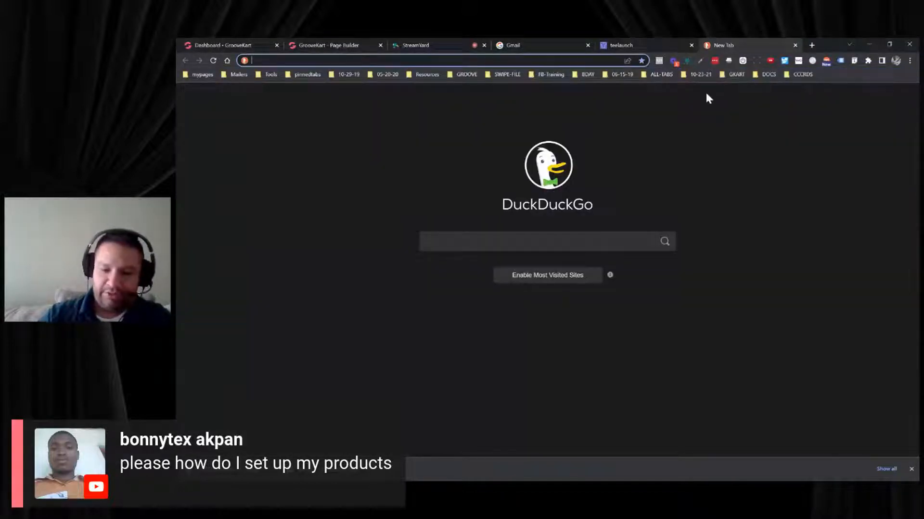
text(image ri)
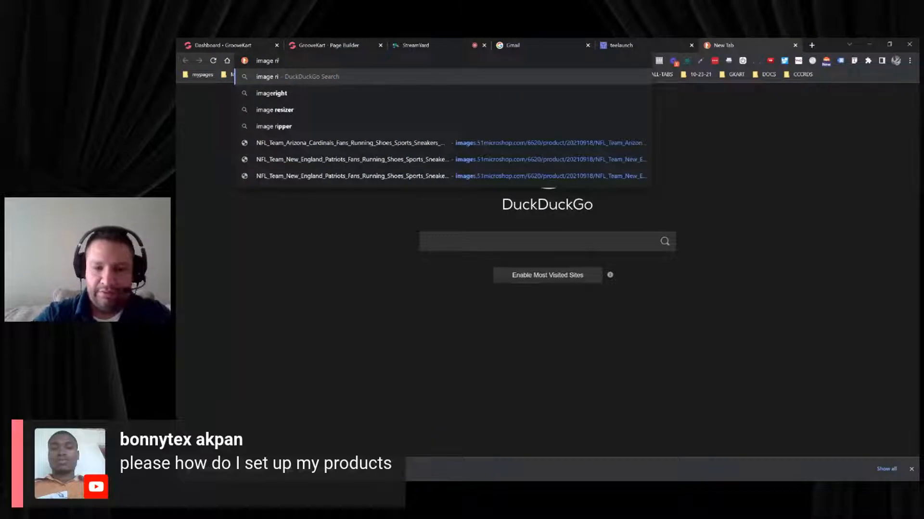
key(BackSpace)
text(esizer)
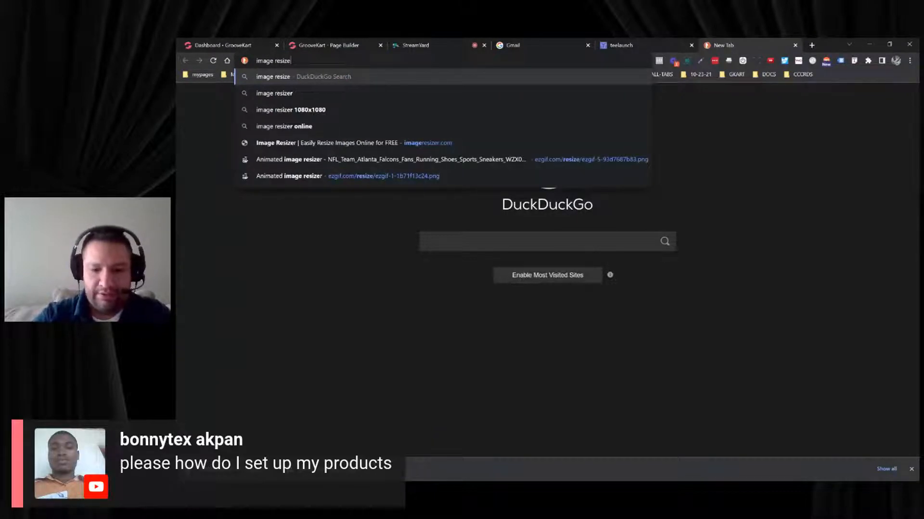
key(Return)
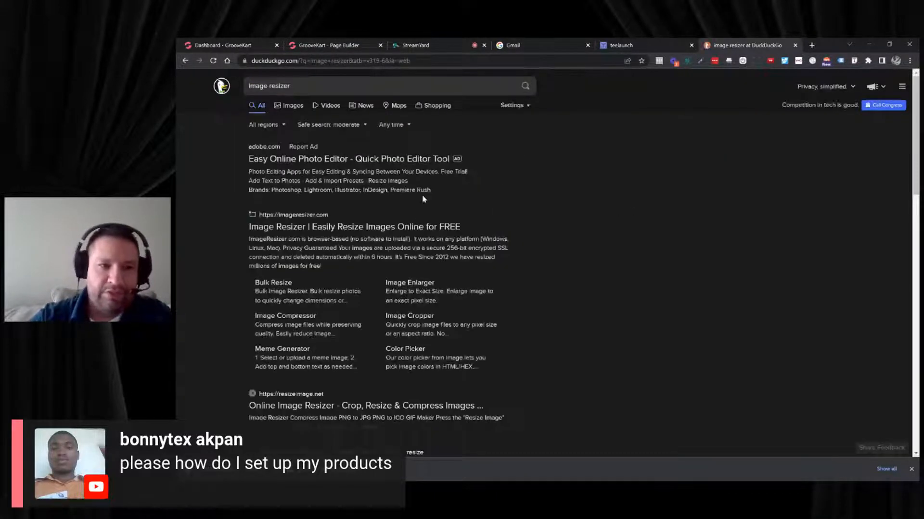
click(342, 233)
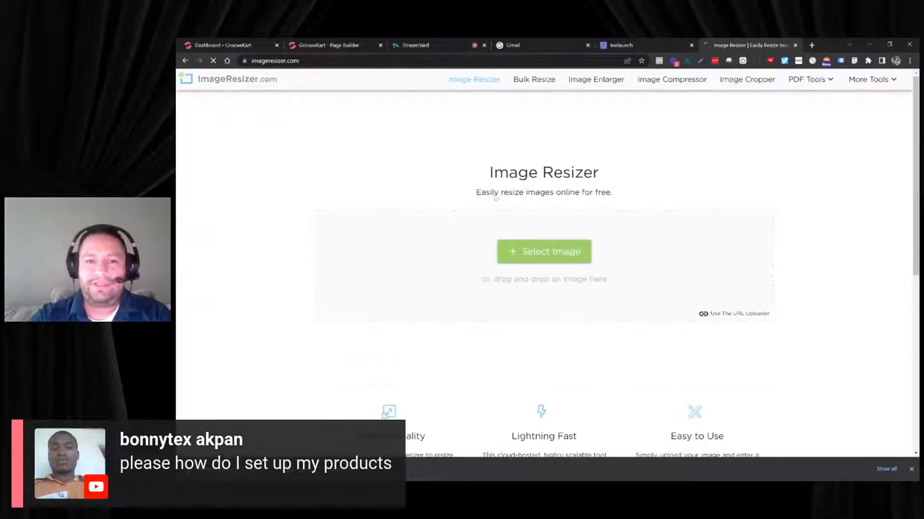
Step: Load the "Sorry I have plans with my cat" artwork and resize it to 2400 pixels wide, keeping its proportions
click(526, 251)
scroll(472, 240, down, 2)
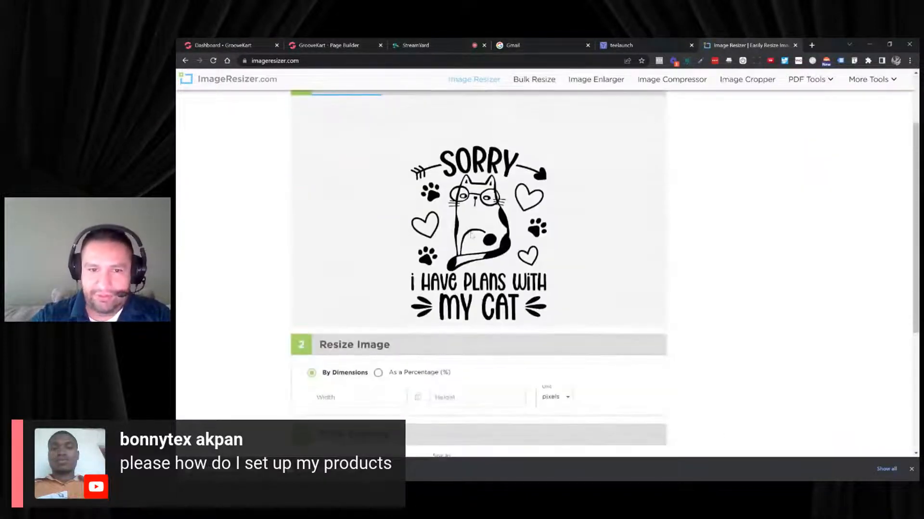
scroll(469, 241, down, 2)
click(325, 311)
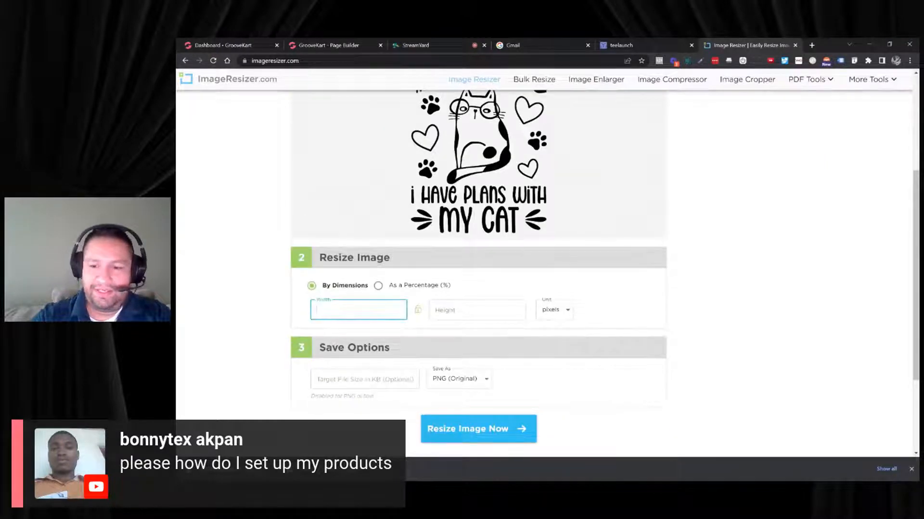
text(2400)
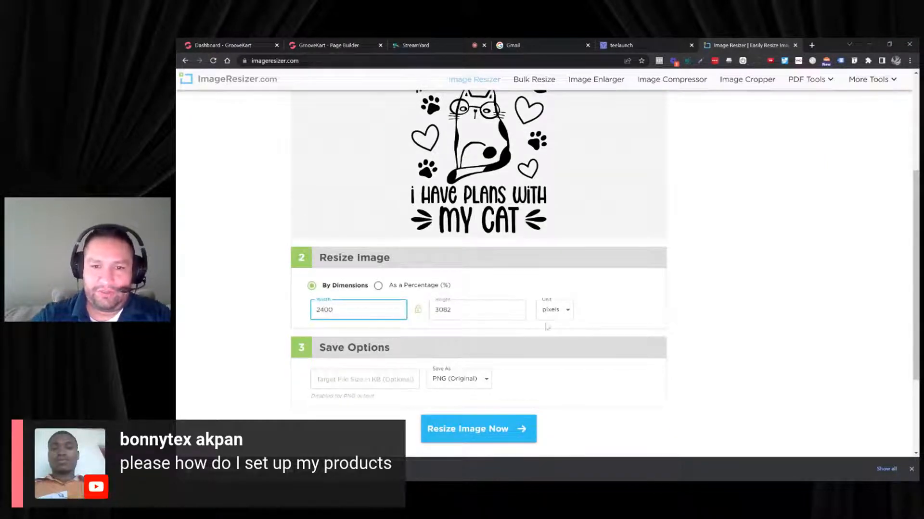
click(489, 427)
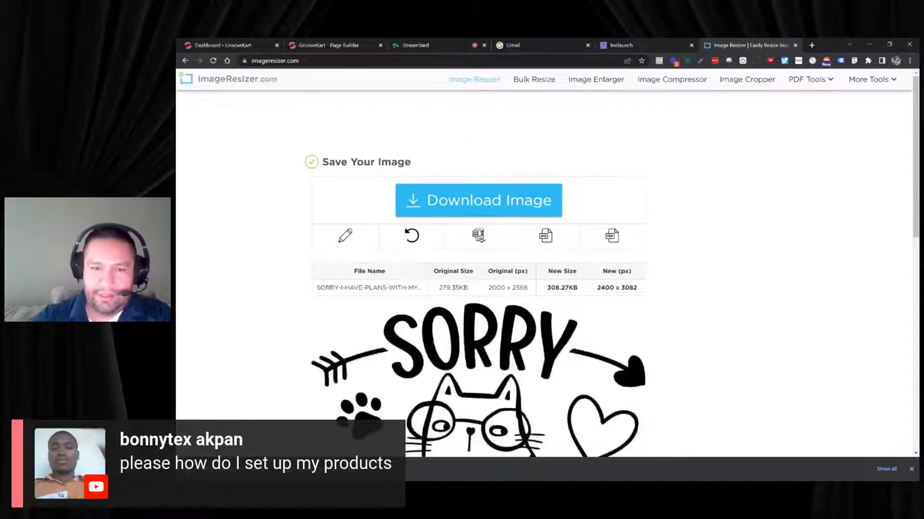
Step: Look over the resized cat artwork and download it
scroll(476, 233, down, 5)
scroll(478, 212, up, 5)
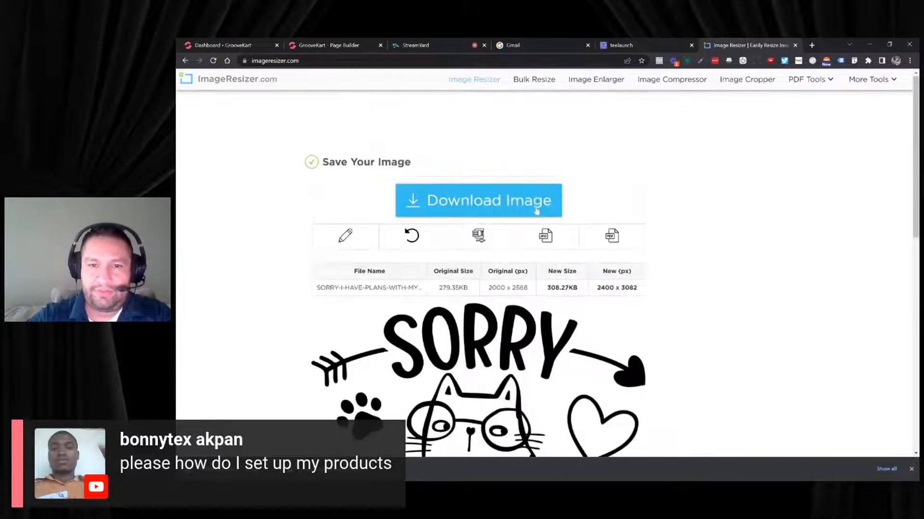
click(522, 203)
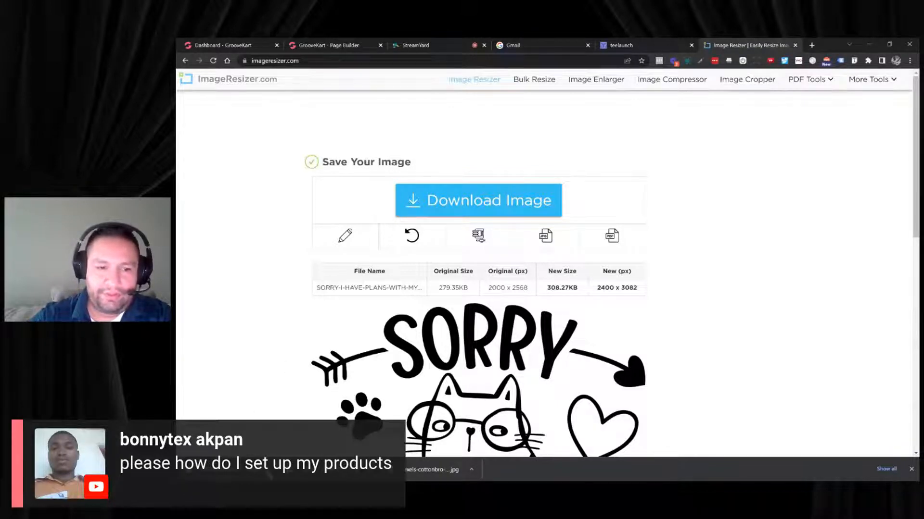
click(269, 476)
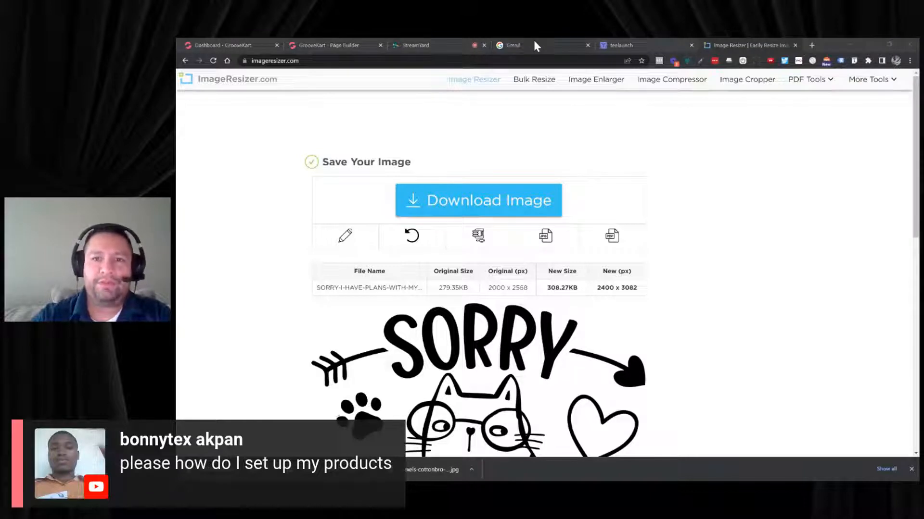
Step: Return to teelaunch and upload the resized cat artwork as the front design of the Canvas Mens Raglan
click(614, 44)
scroll(394, 279, down, 3)
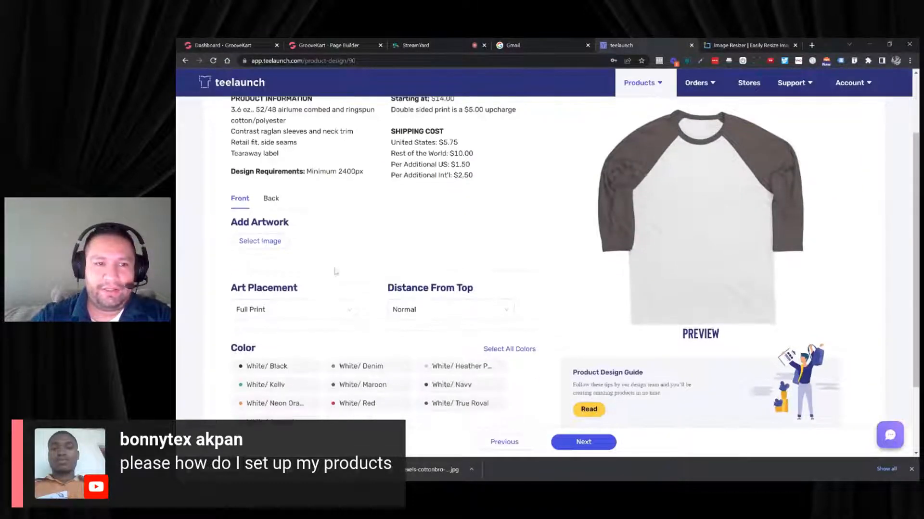
scroll(277, 248, up, 3)
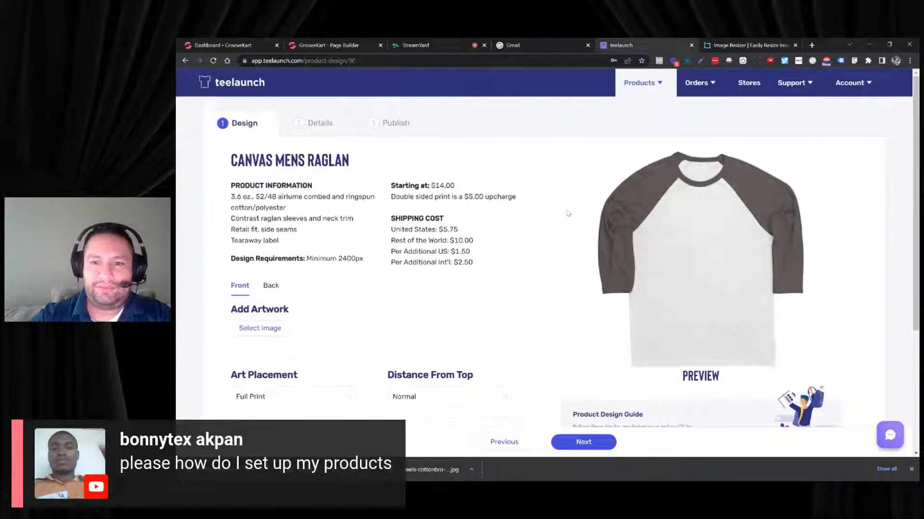
scroll(568, 213, down, 2)
click(262, 286)
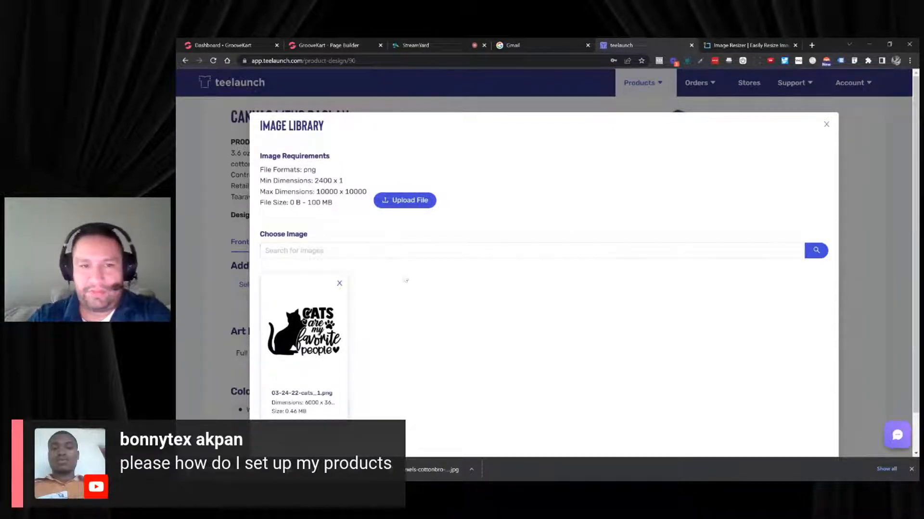
click(407, 207)
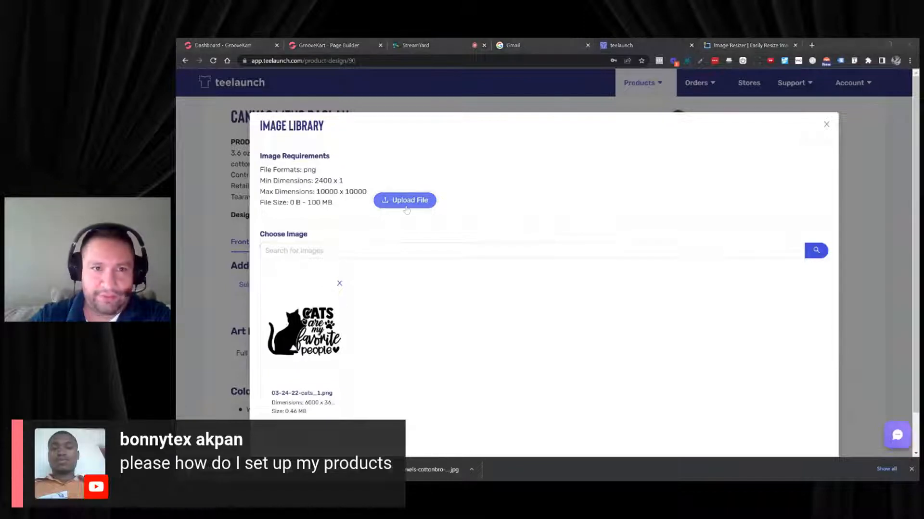
click(468, 243)
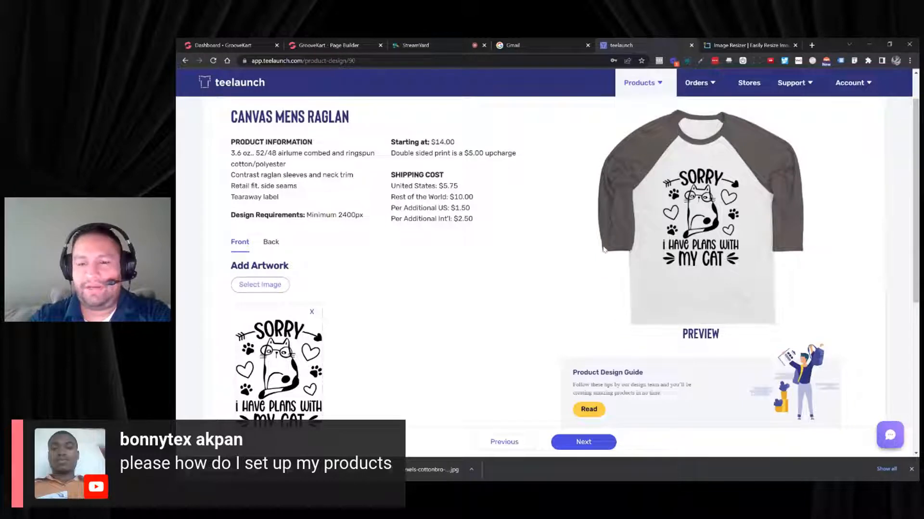
Step: Offer the raglan in White/Black, White/True Royal, White/Red and White/Kelly, and continue to the product details
scroll(603, 249, down, 5)
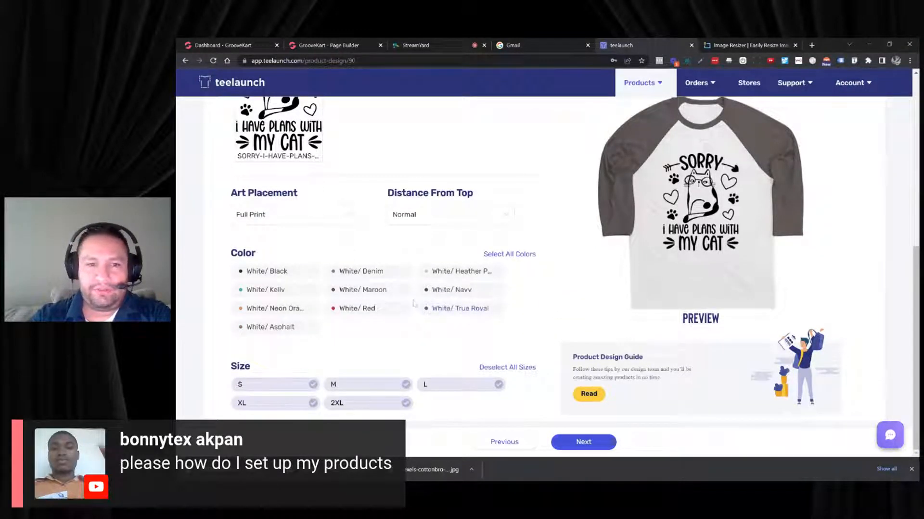
click(287, 273)
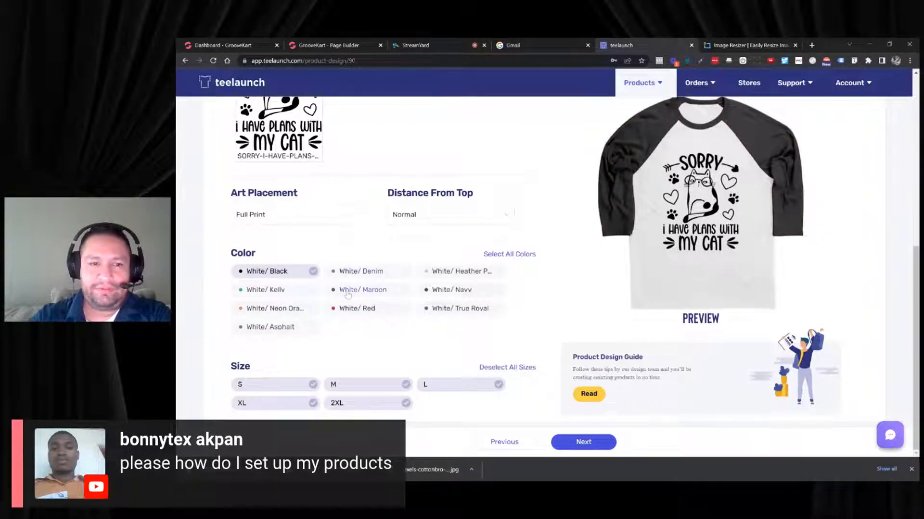
click(431, 310)
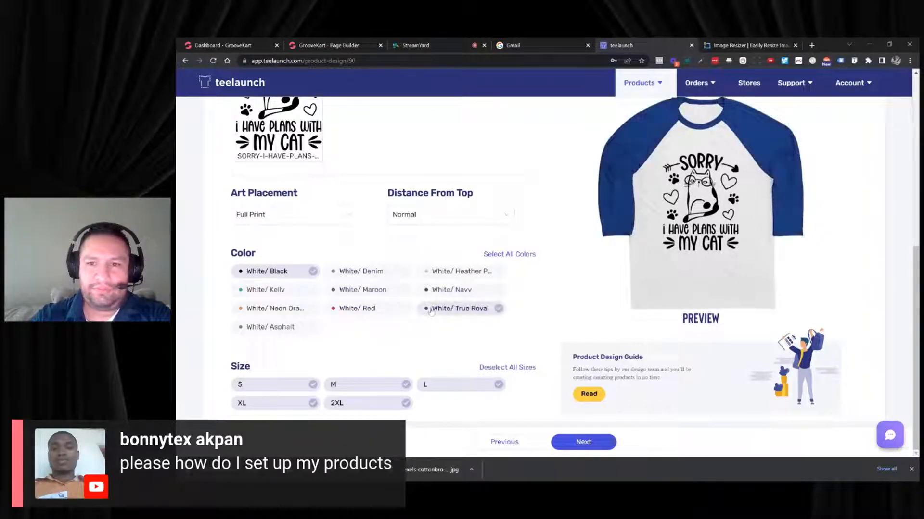
click(359, 310)
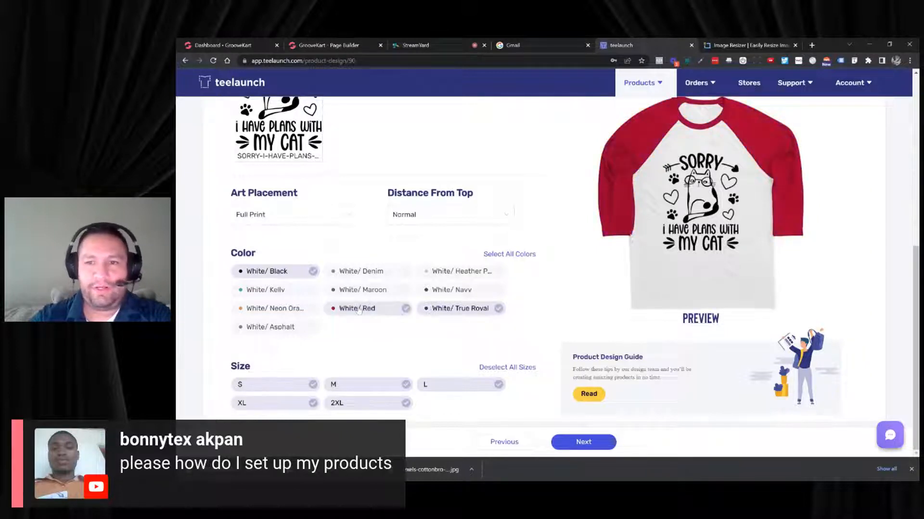
click(288, 291)
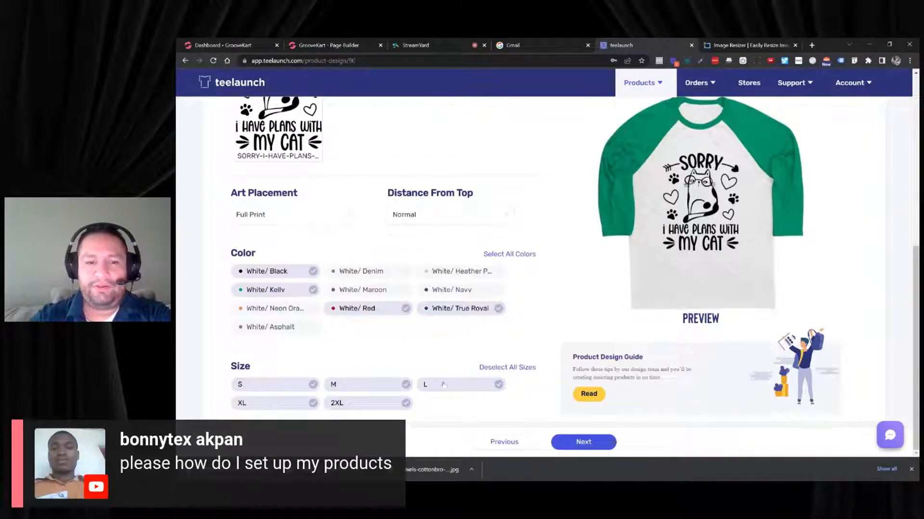
click(583, 442)
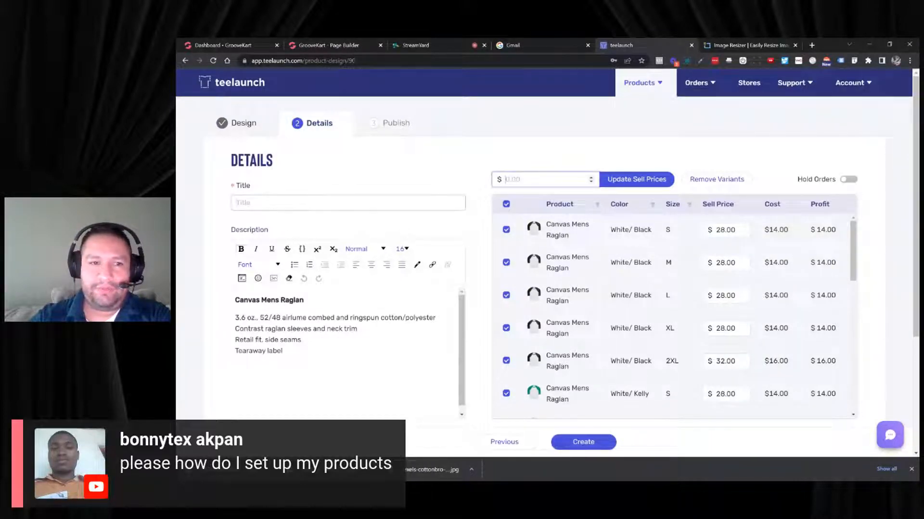
Step: Title the product "Sorry I Have Plans Canvas Mens Raglan", copying the garment name from the description
click(279, 203)
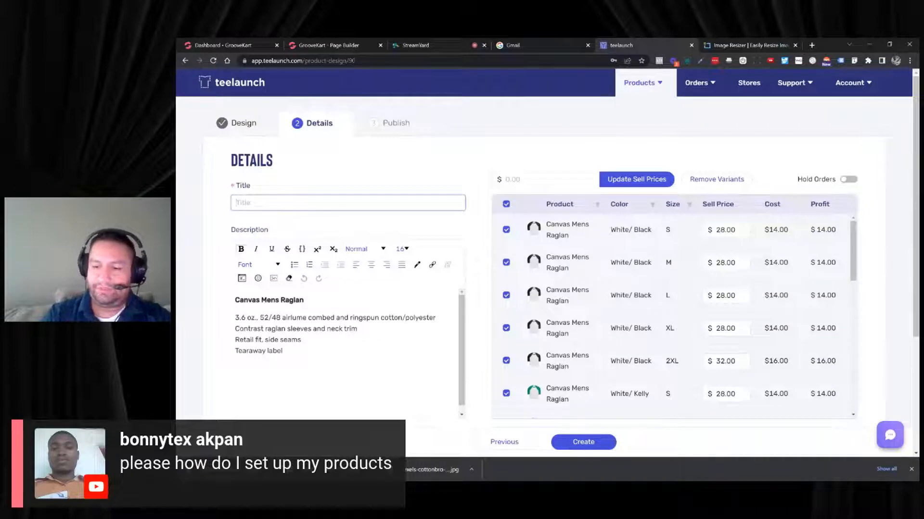
text(S)
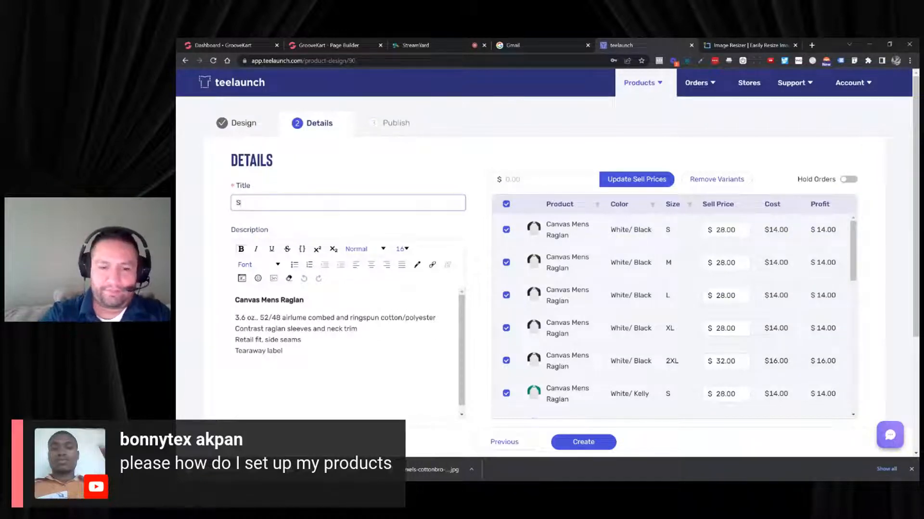
text(orry I Ha)
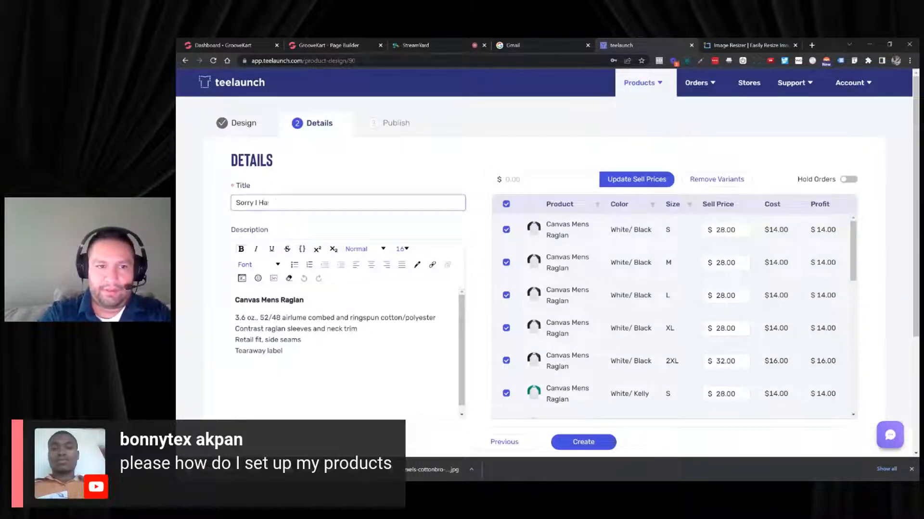
text(ve Pa)
text(a)
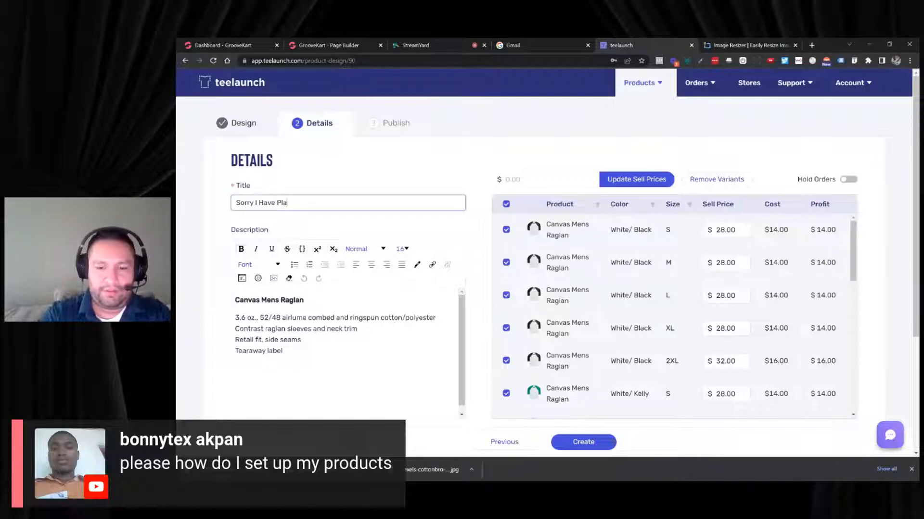
text(ns)
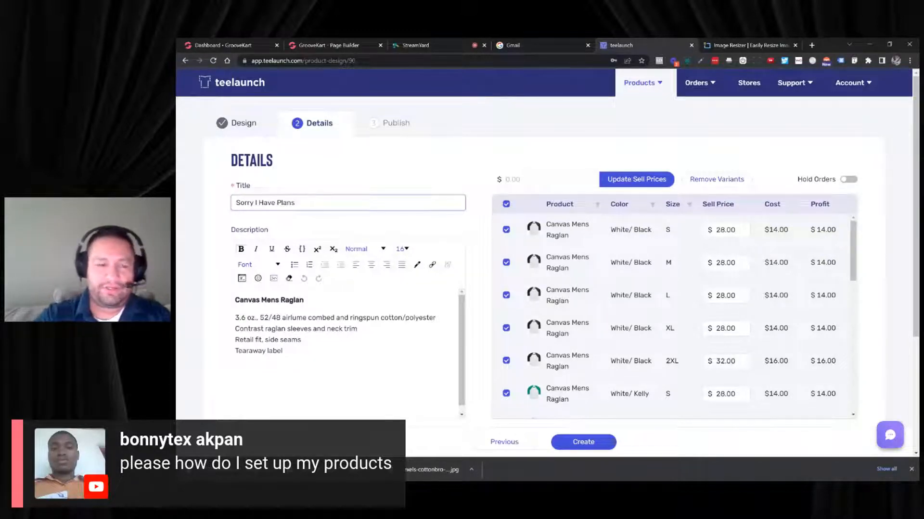
mouse_move(300, 301)
mouse_down()
mouse_move(235, 301)
mouse_move(306, 301)
mouse_up()
key(ctrl+c)
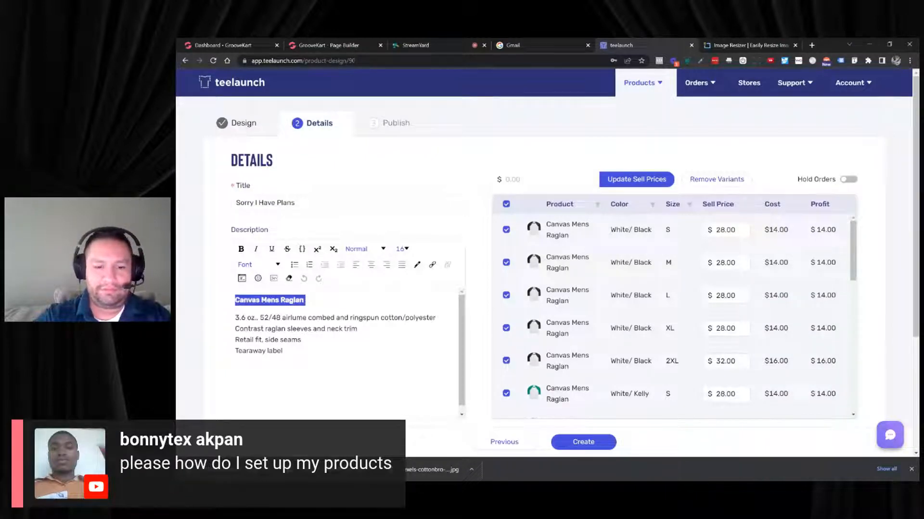
click(308, 203)
key(ctrl+v)
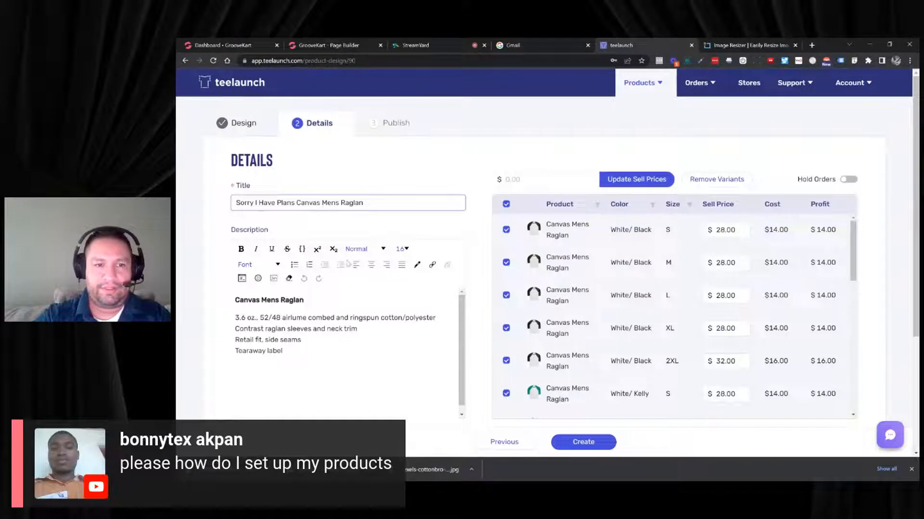
Step: Include the green, red, blue and black raglan mockups to send to the store, and create the product
scroll(354, 275, down, 3)
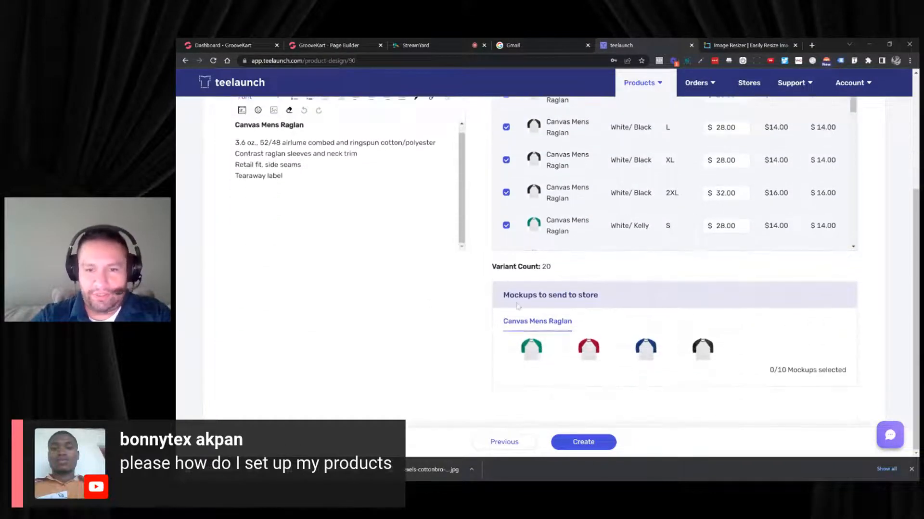
click(510, 349)
click(567, 349)
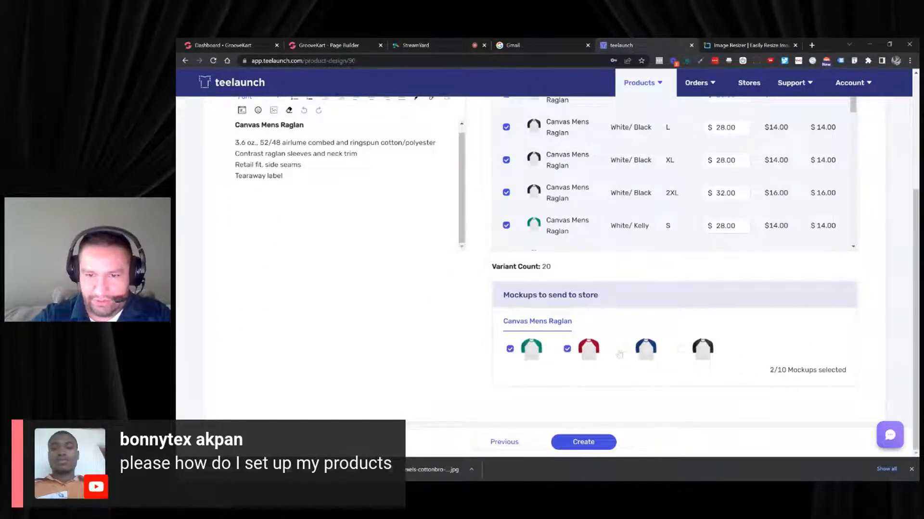
click(624, 349)
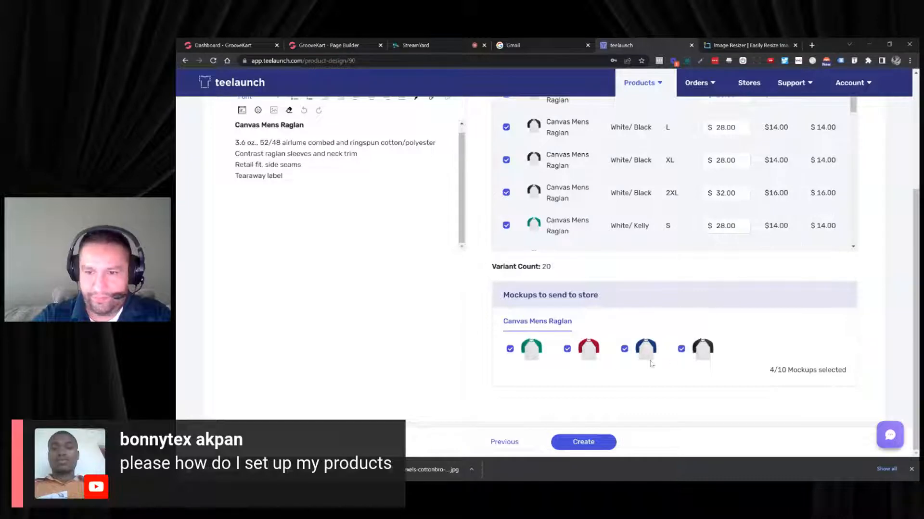
click(565, 442)
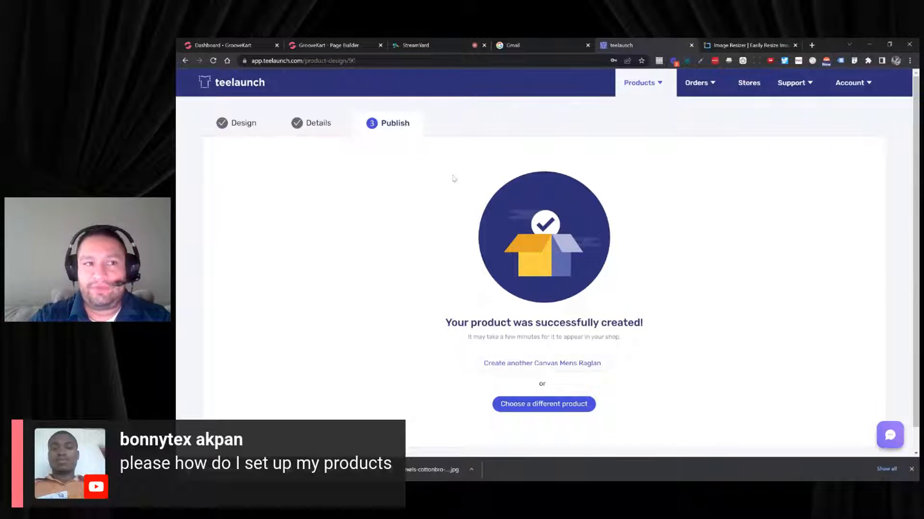
Step: Switch to the GrooveKart dashboard and open the Teelaunch integration's product list under POD & DropShipping
click(314, 45)
click(253, 46)
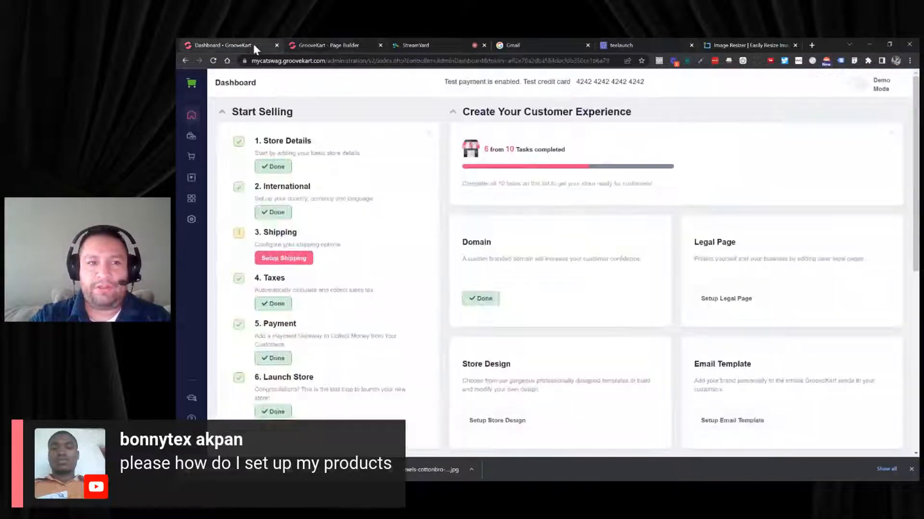
click(191, 140)
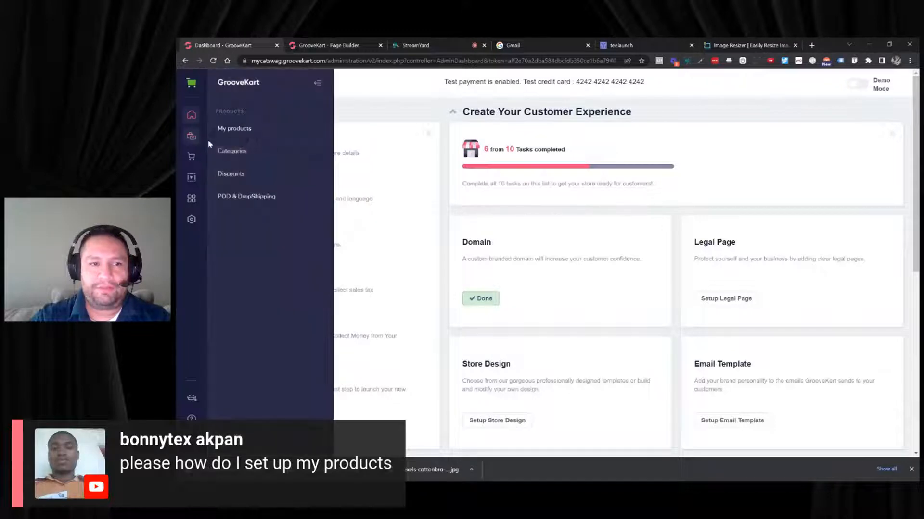
click(238, 197)
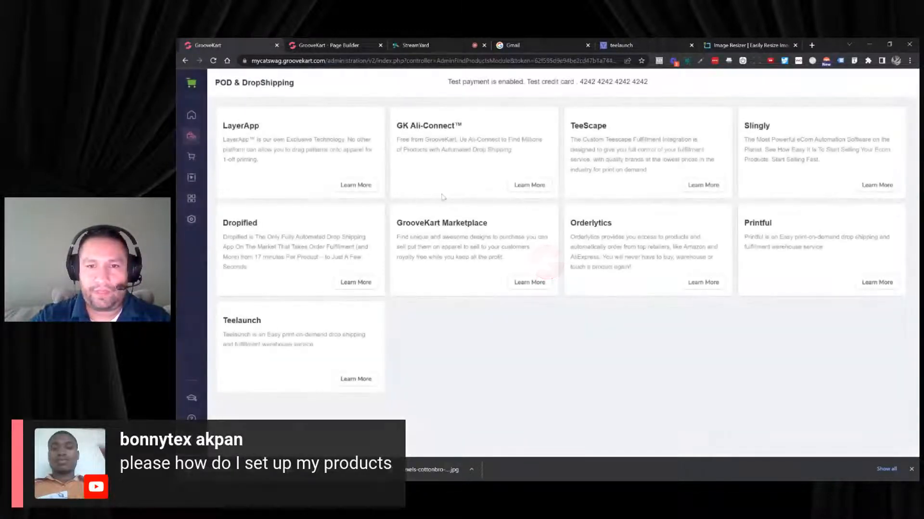
click(343, 377)
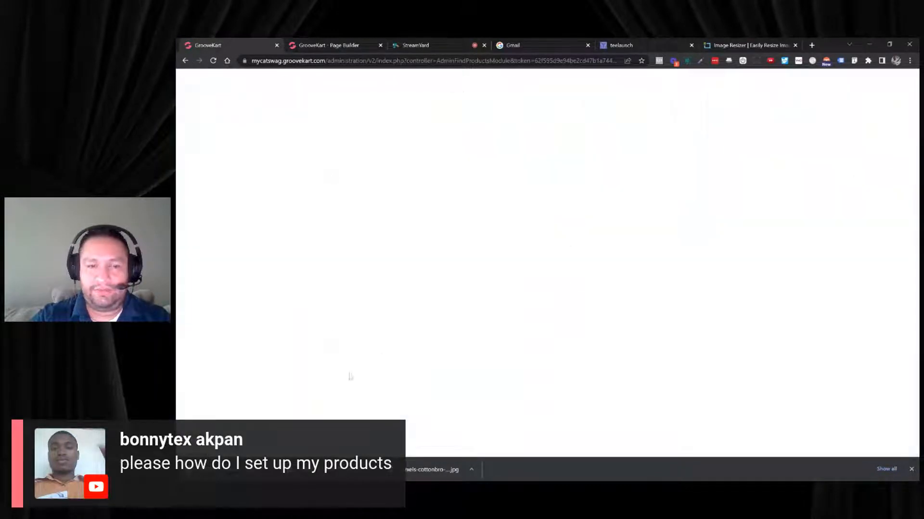
click(638, 183)
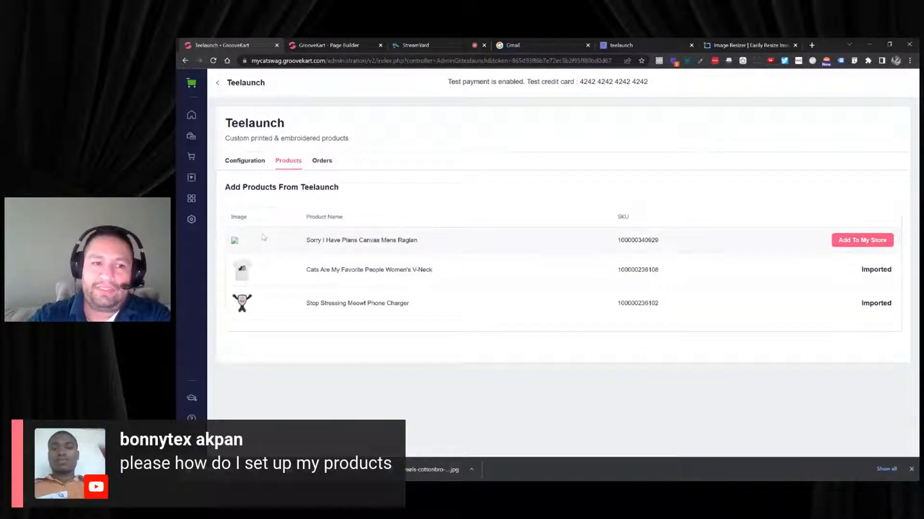
Step: Return to teelaunch and open the list of created products to check the new raglan's image
click(607, 44)
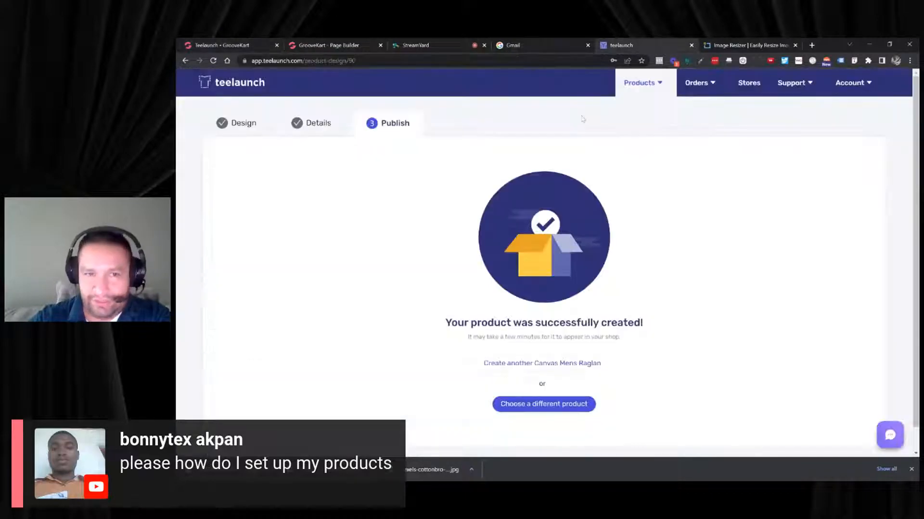
mouse_move(636, 85)
click(649, 153)
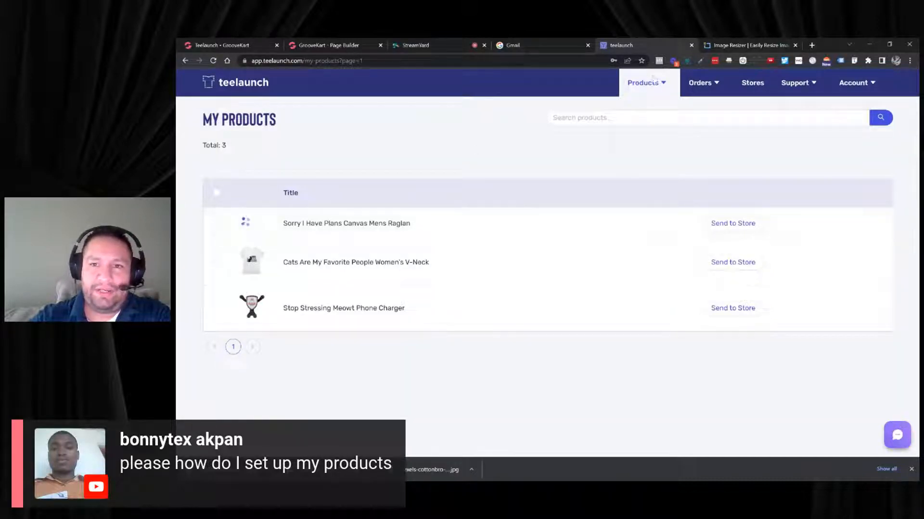
mouse_move(655, 84)
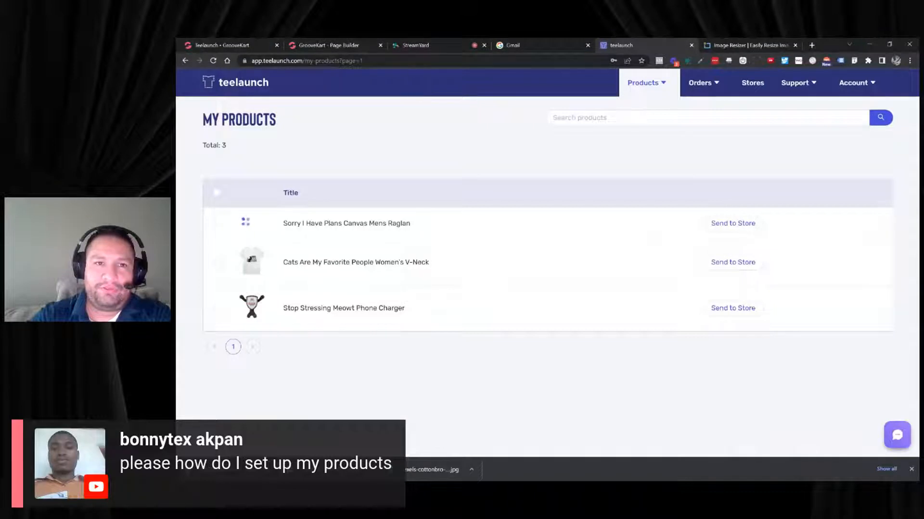
Step: Reload the product lists in GrooveKart and teelaunch to check whether the raglan's image has been generated
click(325, 45)
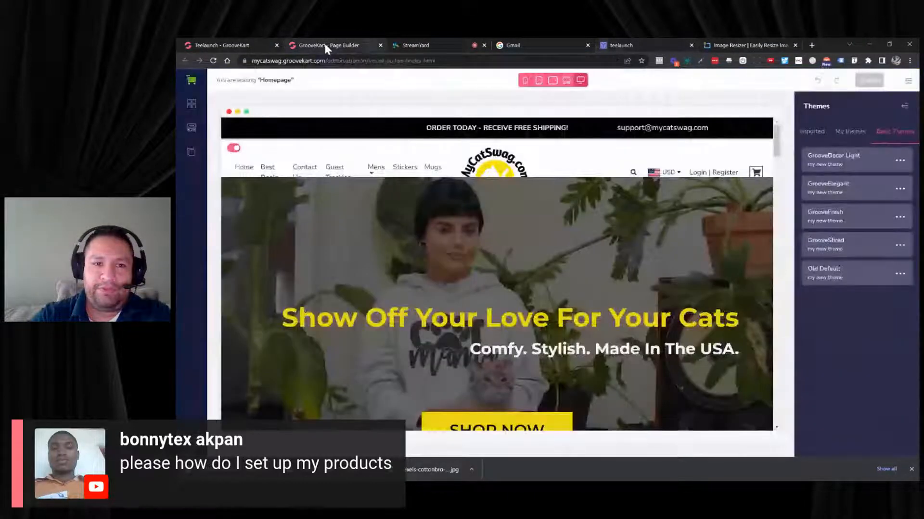
click(256, 44)
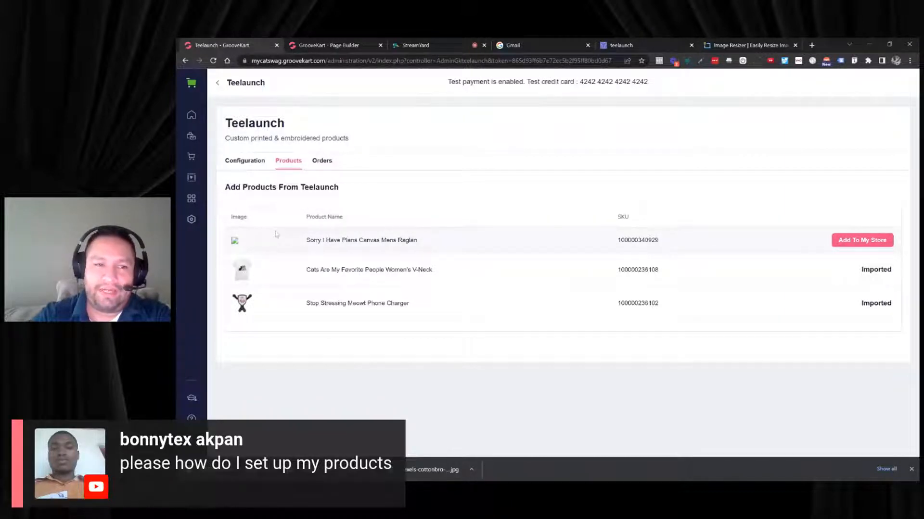
click(213, 61)
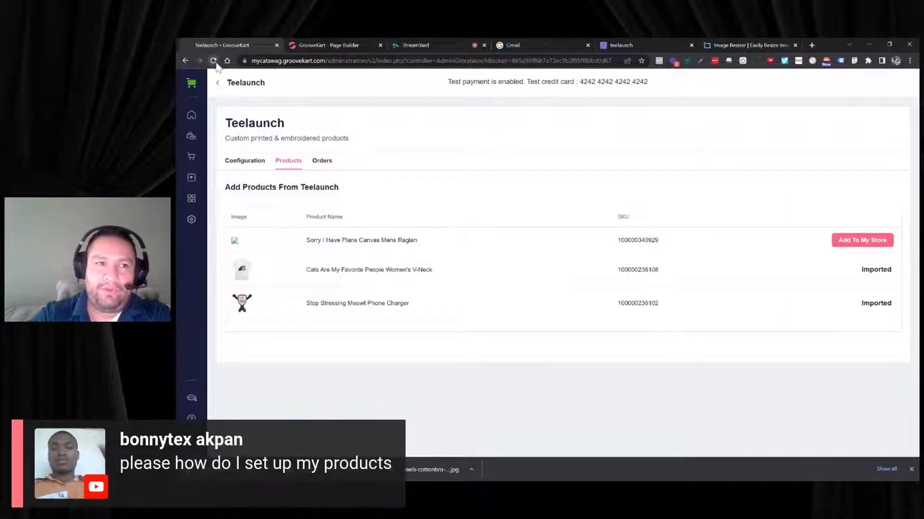
click(614, 45)
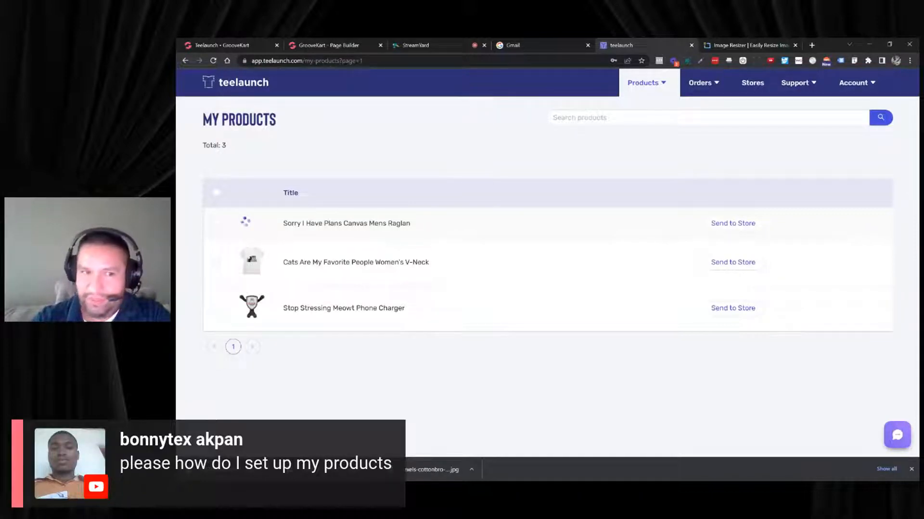
click(213, 61)
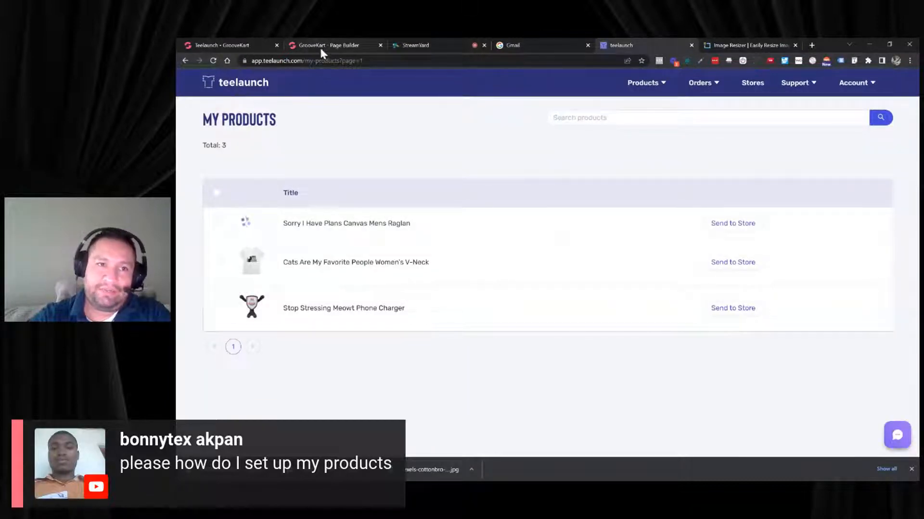
click(246, 45)
click(289, 160)
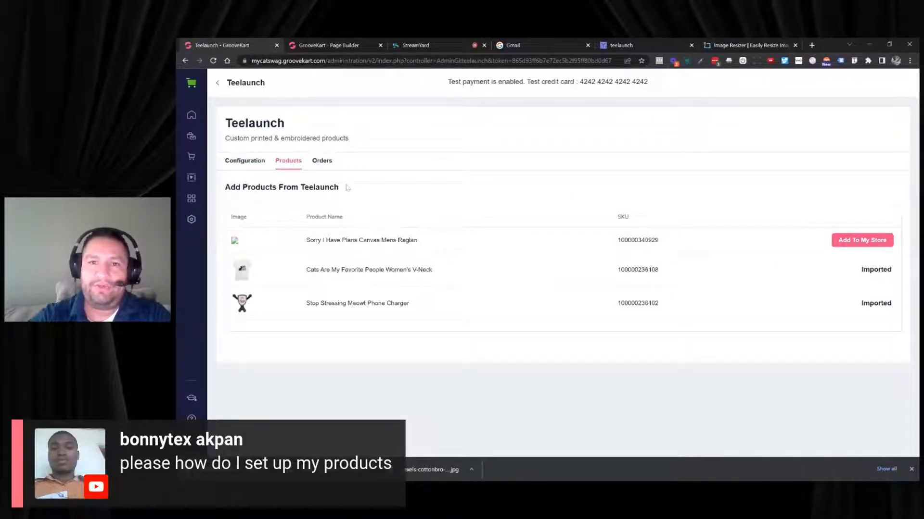
Step: Return to teelaunch, open the product creation catalog and browse the Home Goods category
click(607, 46)
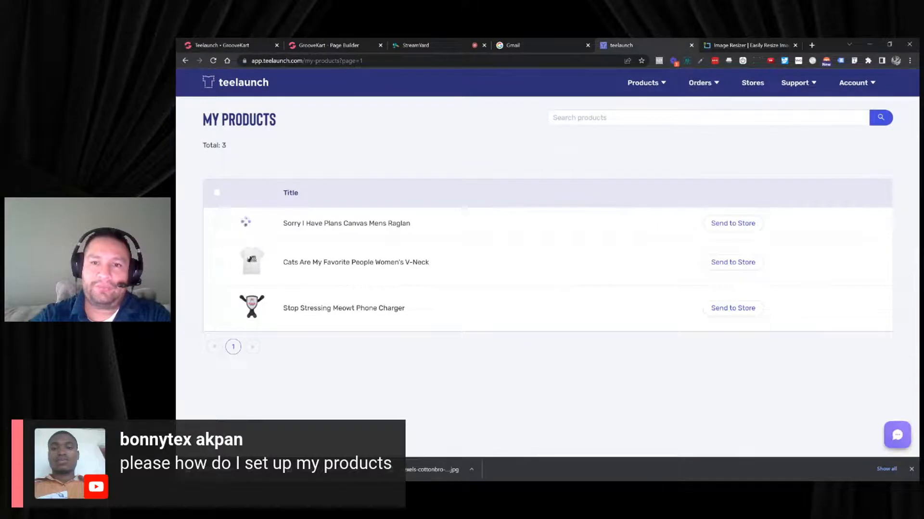
click(640, 120)
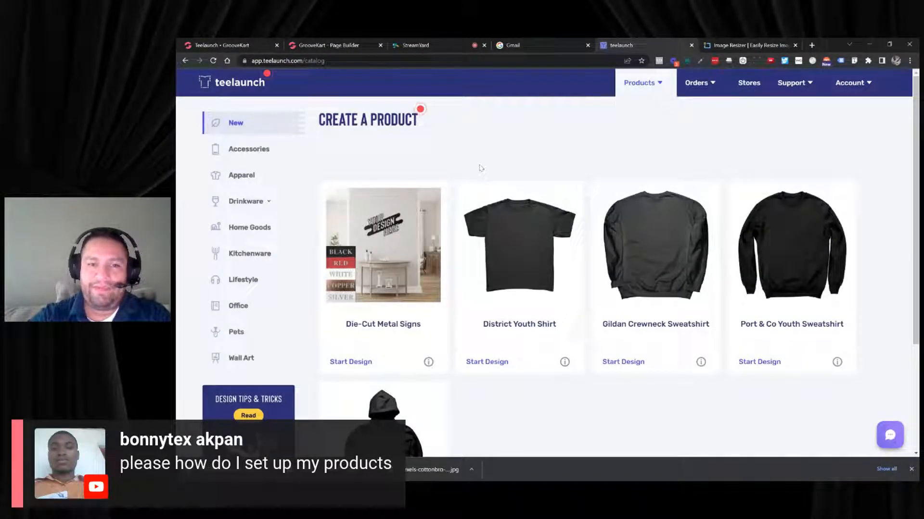
click(268, 232)
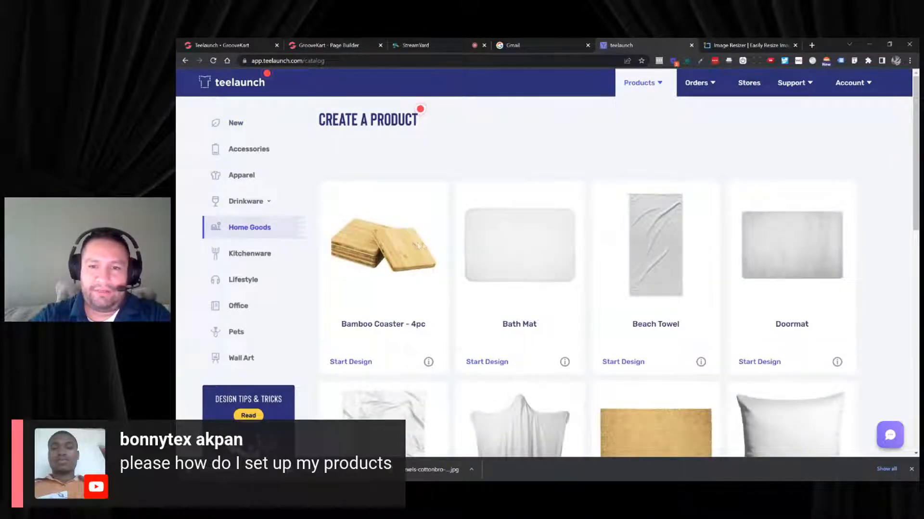
scroll(418, 245, down, 2)
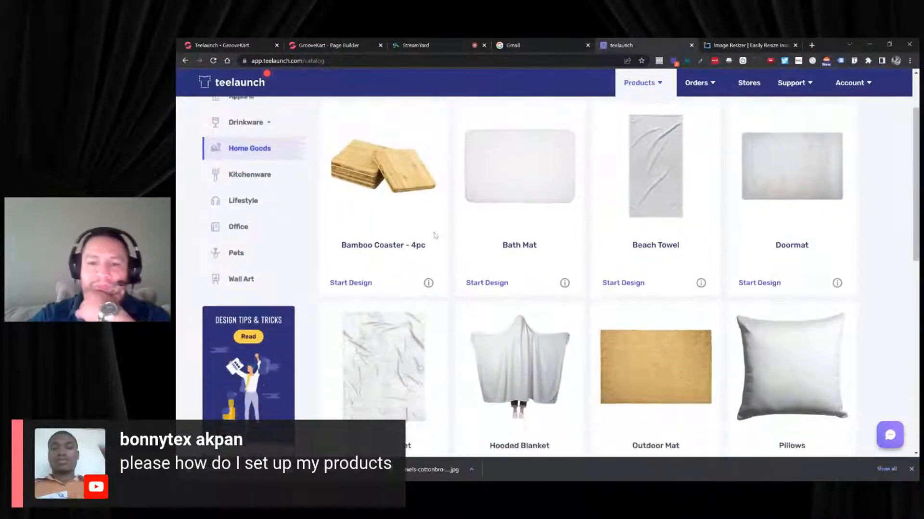
Step: Open the Outdoor Mat design page from Home Goods and review its pricing, sizes and shipping cost
scroll(435, 236, down, 2)
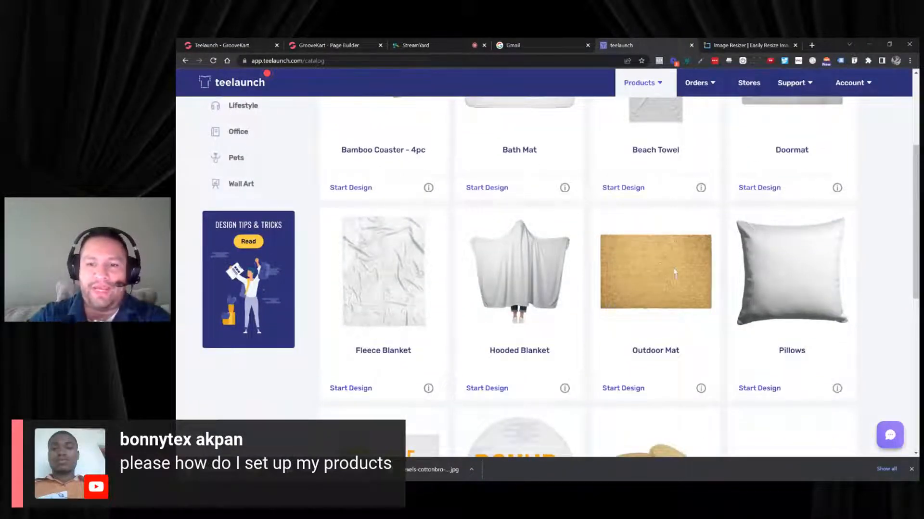
click(674, 273)
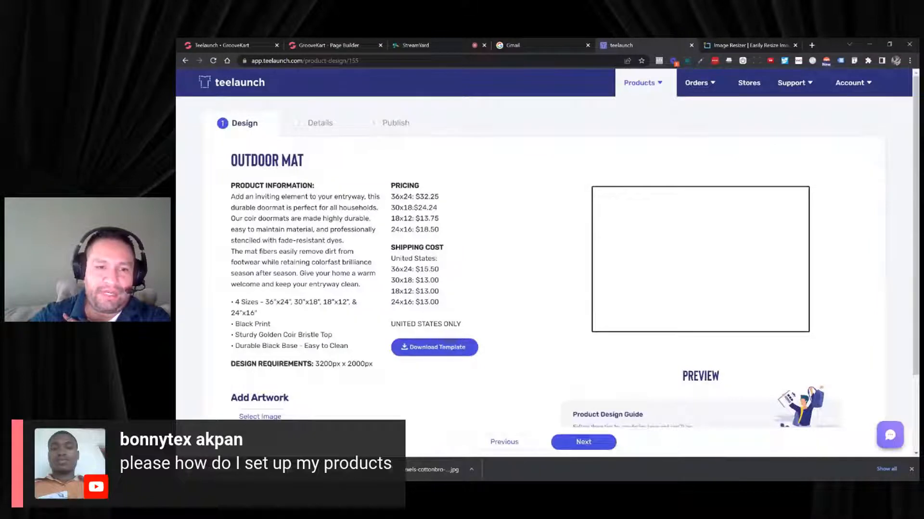
click(656, 86)
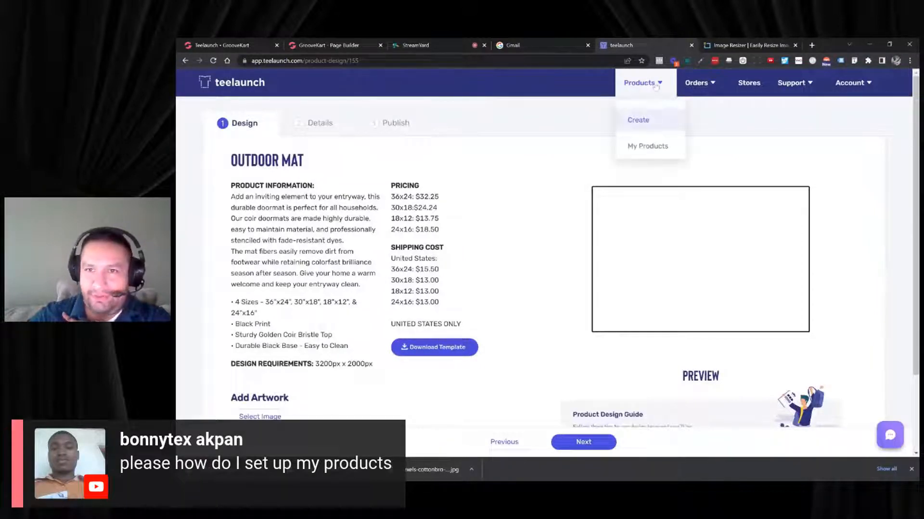
drag(655, 87, 697, 93)
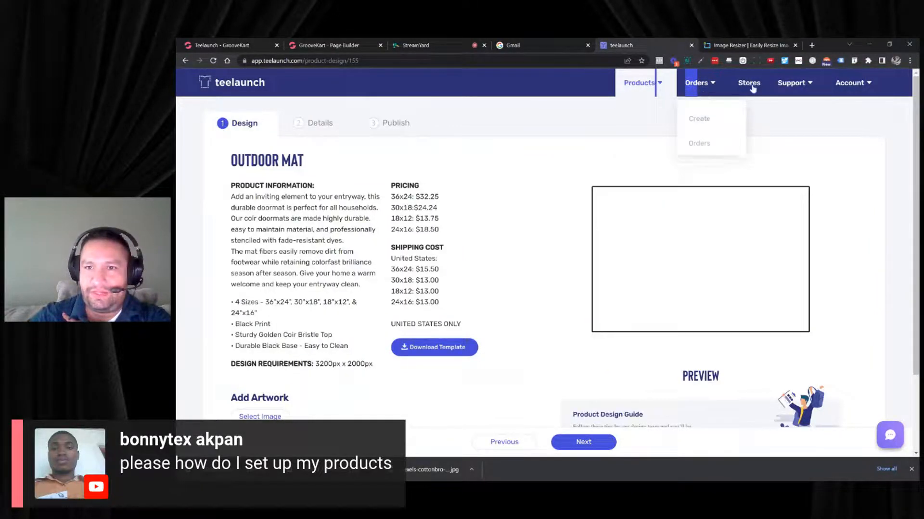
click(711, 86)
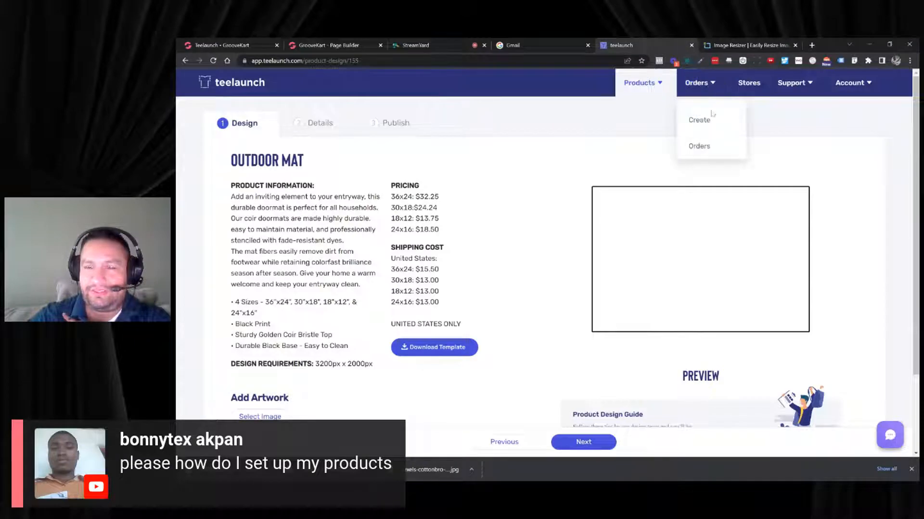
scroll(529, 202, down, 2)
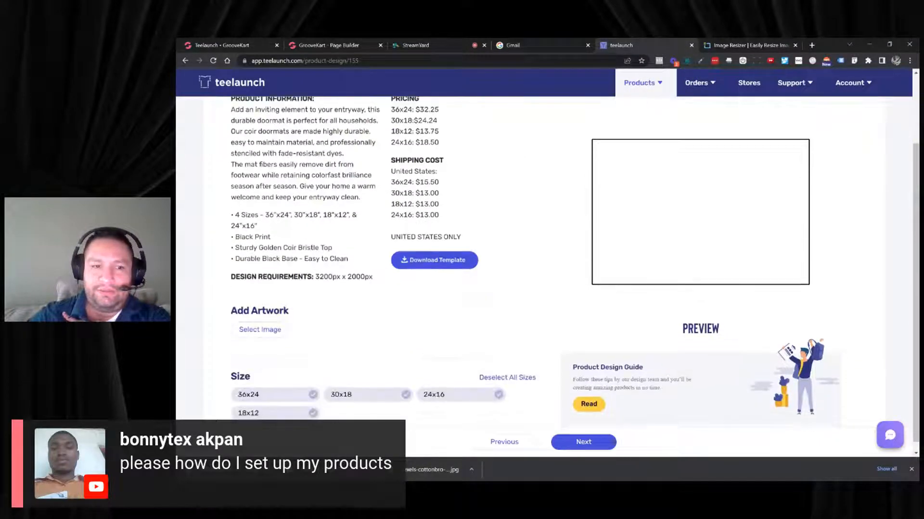
Step: Check the artwork upload requirements for the Outdoor Mat in the image library, and close the library
click(283, 332)
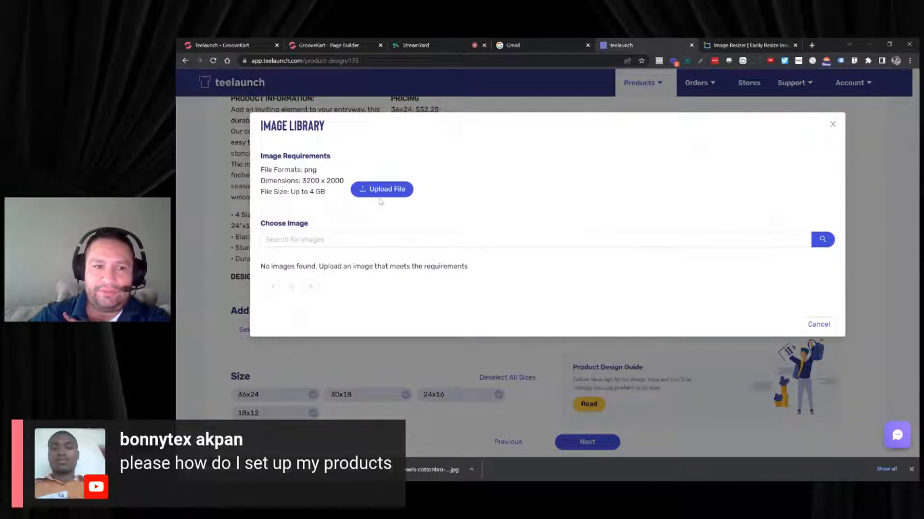
click(392, 190)
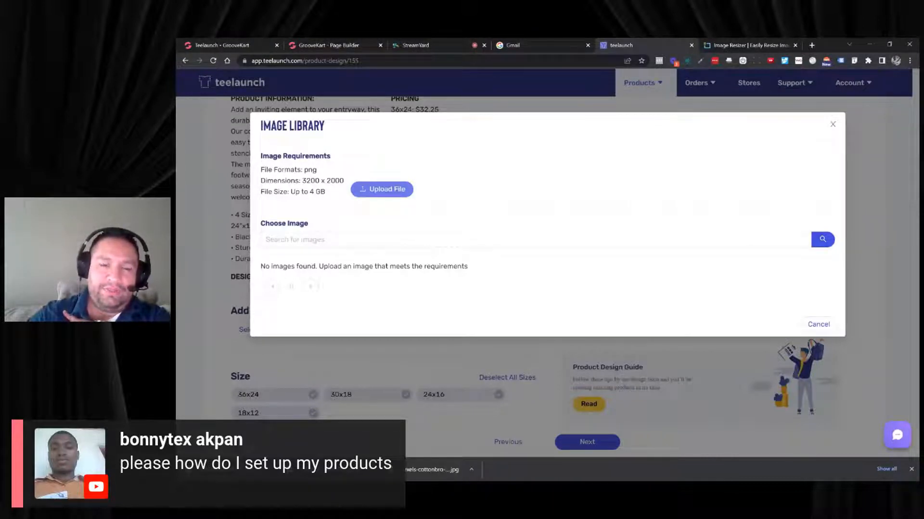
drag(302, 180, 321, 181)
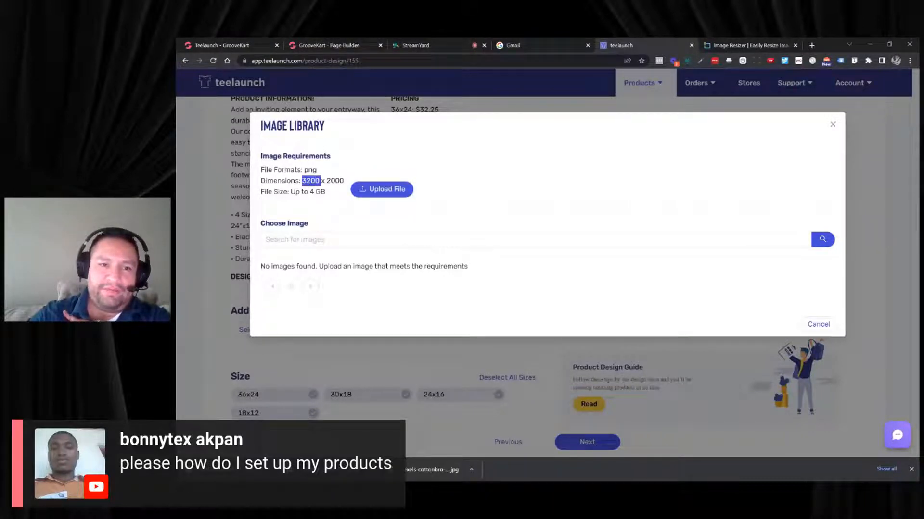
click(832, 124)
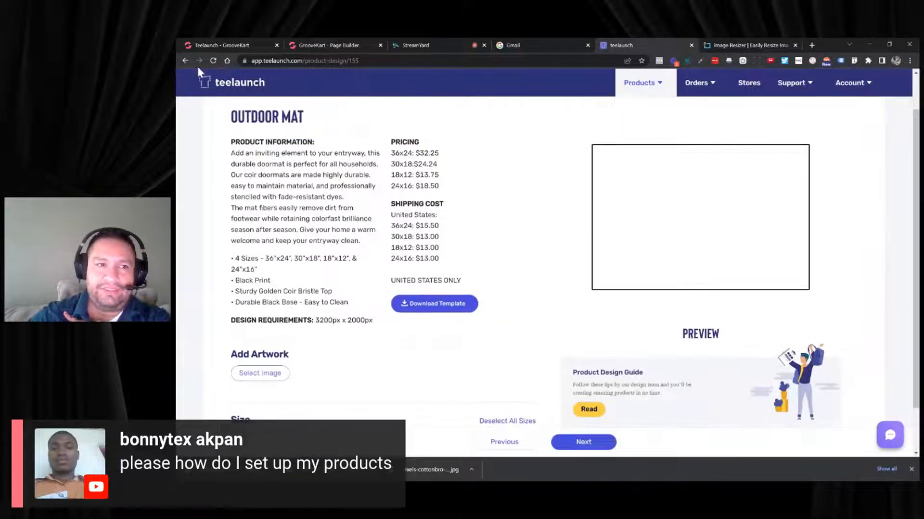
Step: Return to the product catalog and open the Bamboo Cutting Board design page from the Kitchenware category
click(186, 61)
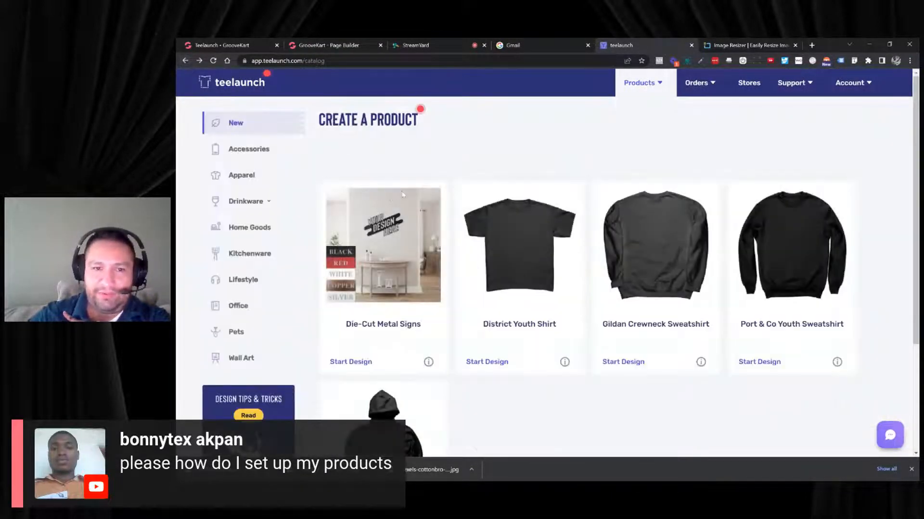
click(253, 256)
scroll(460, 247, down, 1)
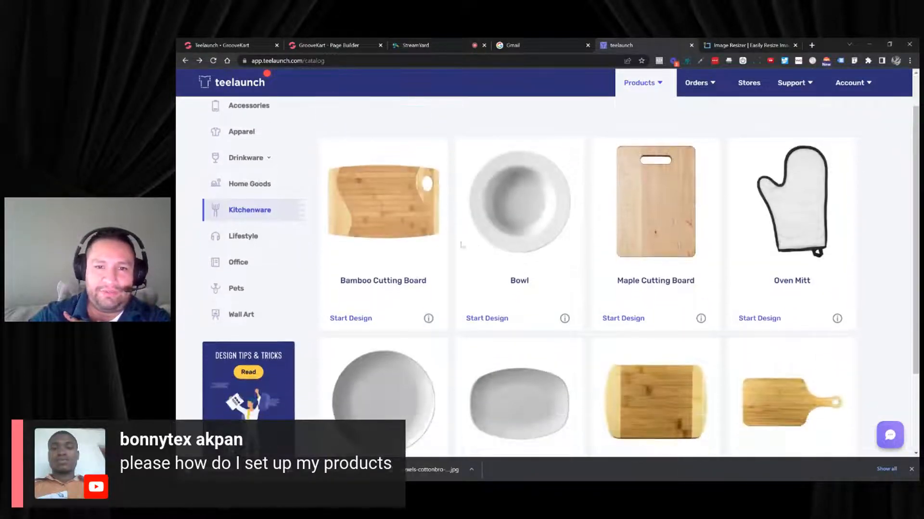
click(393, 217)
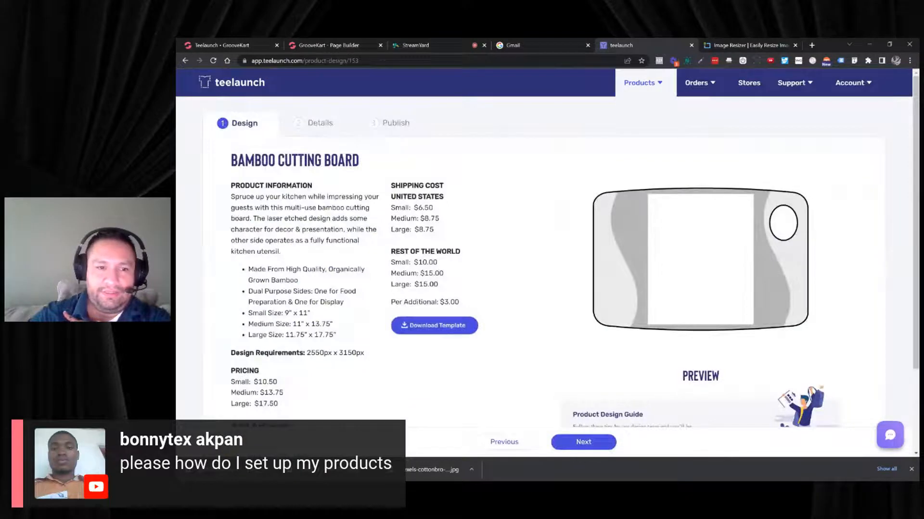
Step: Review the Bamboo Cutting Board's details and its artwork upload requirements in the image library, and close the library
scroll(354, 333, down, 1)
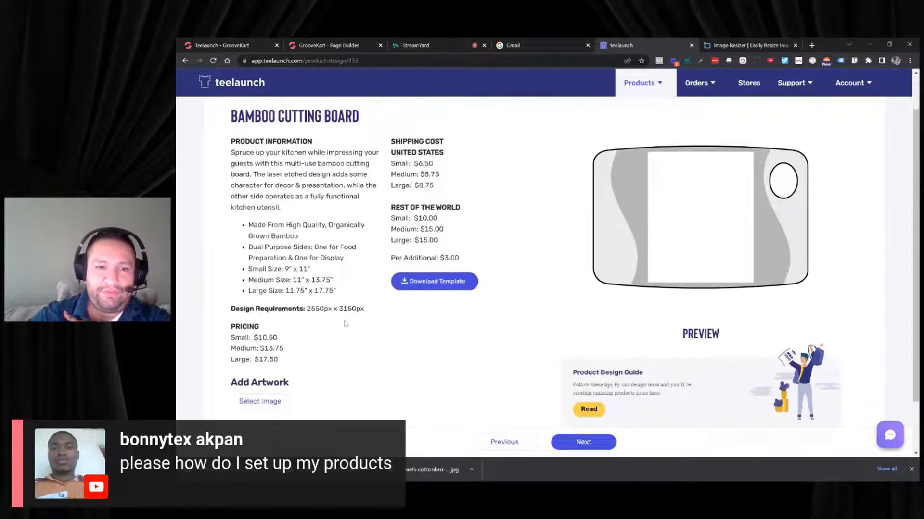
scroll(345, 325, down, 1)
click(268, 360)
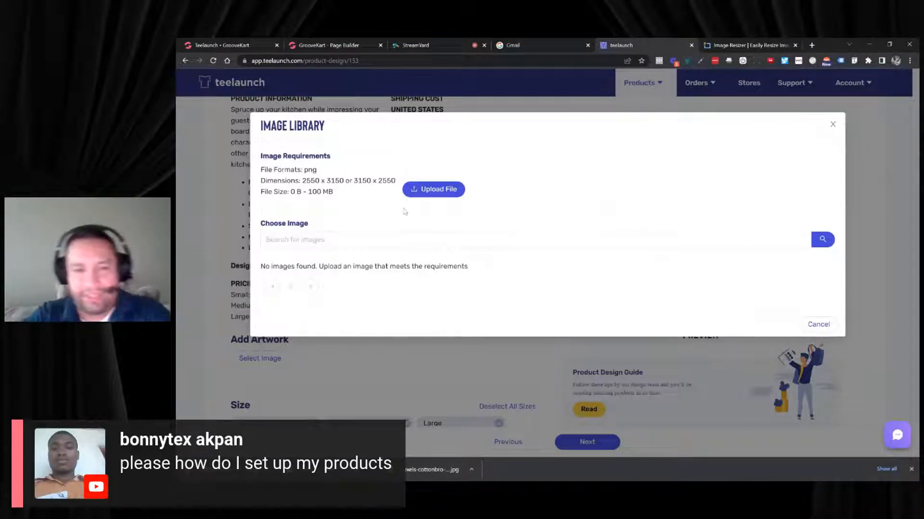
click(833, 124)
scroll(314, 146, up, 3)
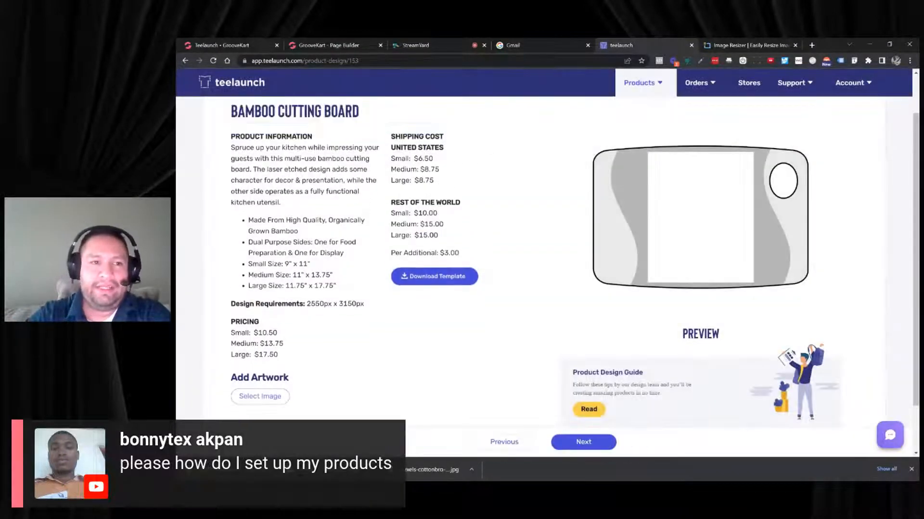
Step: Go back to the product creation catalog and start designing the District Womens V-Neck from the Apparel category
click(628, 84)
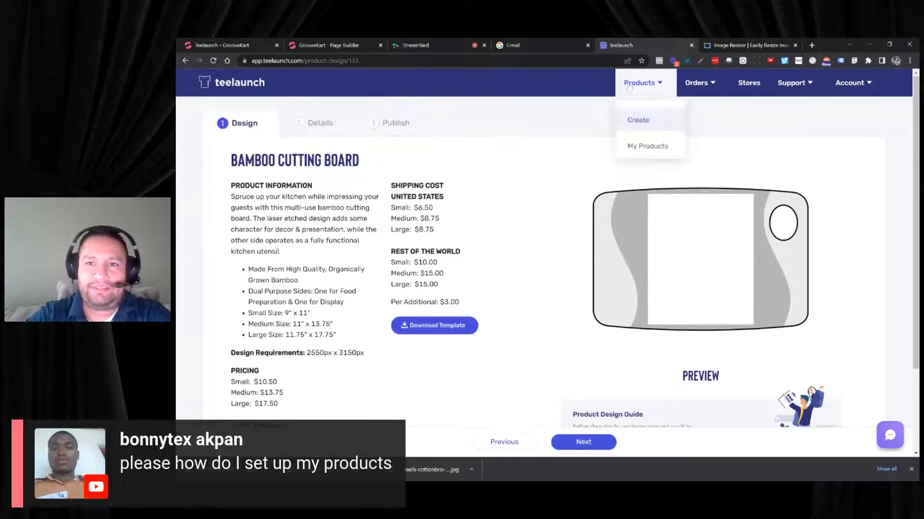
click(635, 118)
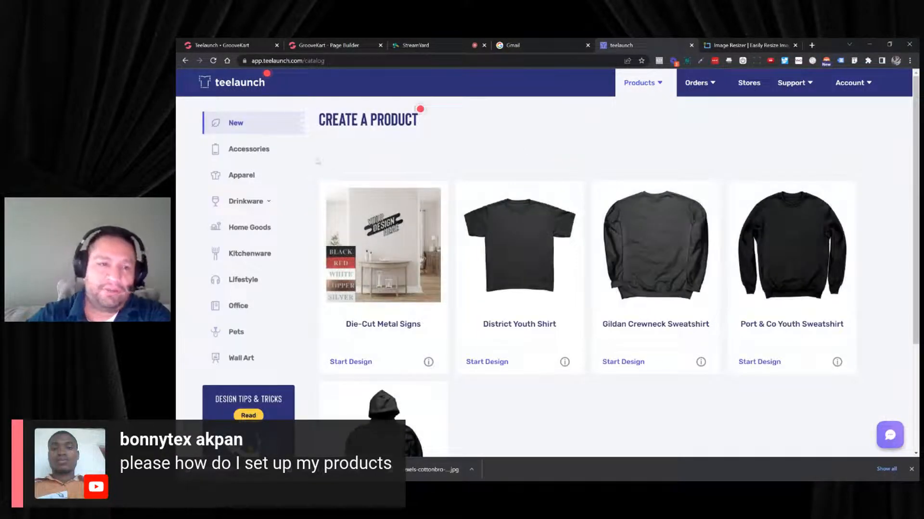
click(242, 175)
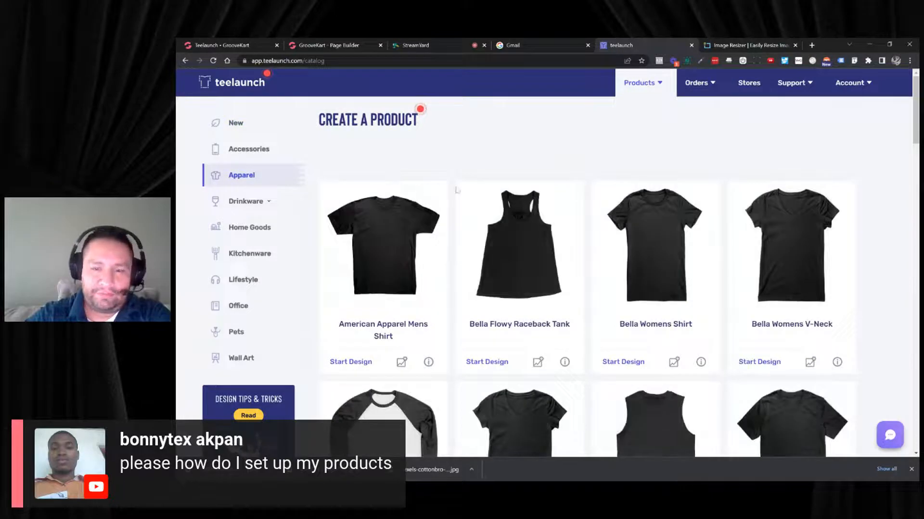
scroll(460, 191, down, 1)
scroll(459, 190, down, 7)
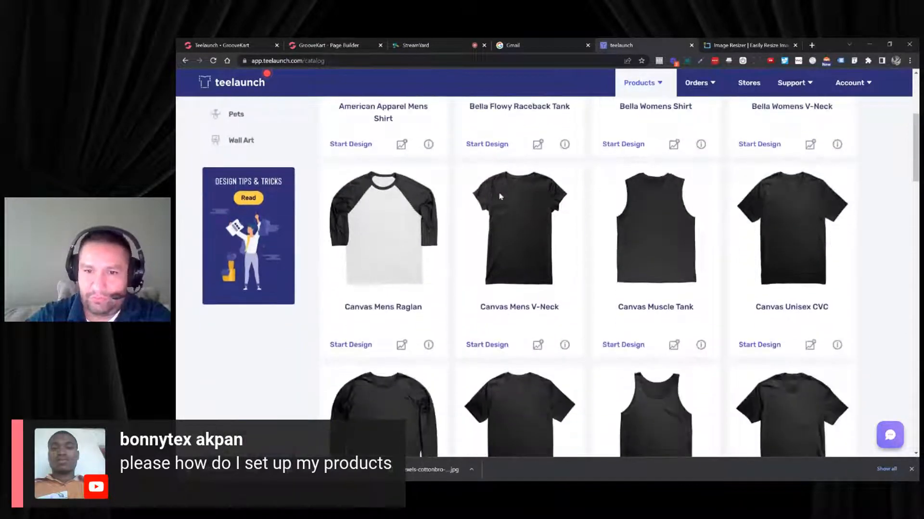
scroll(526, 201, down, 6)
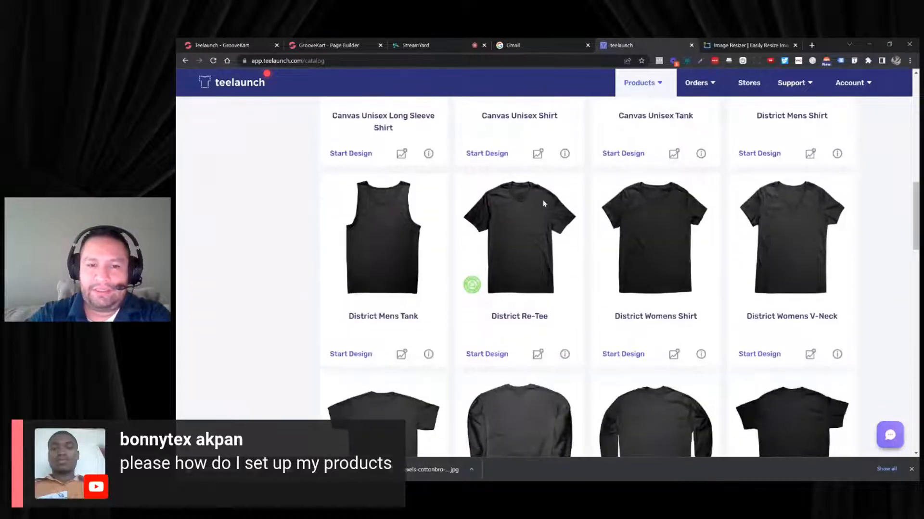
scroll(544, 203, down, 2)
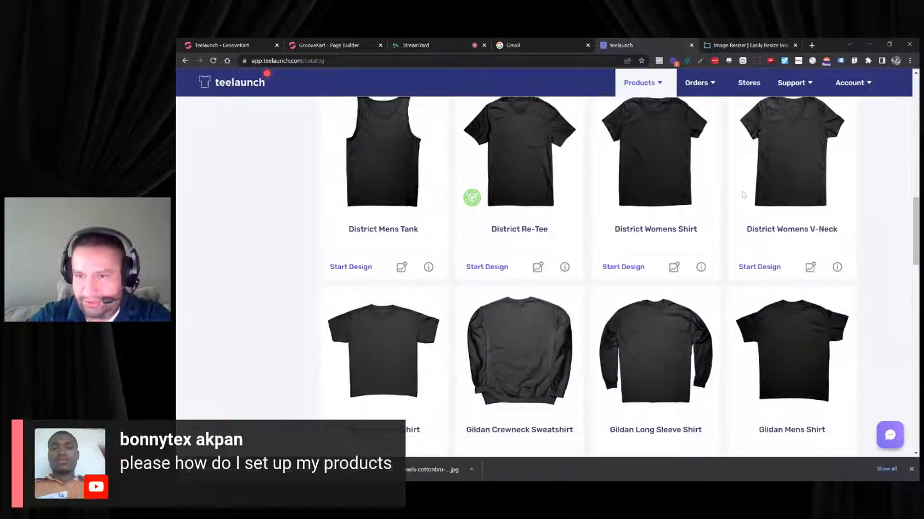
click(802, 178)
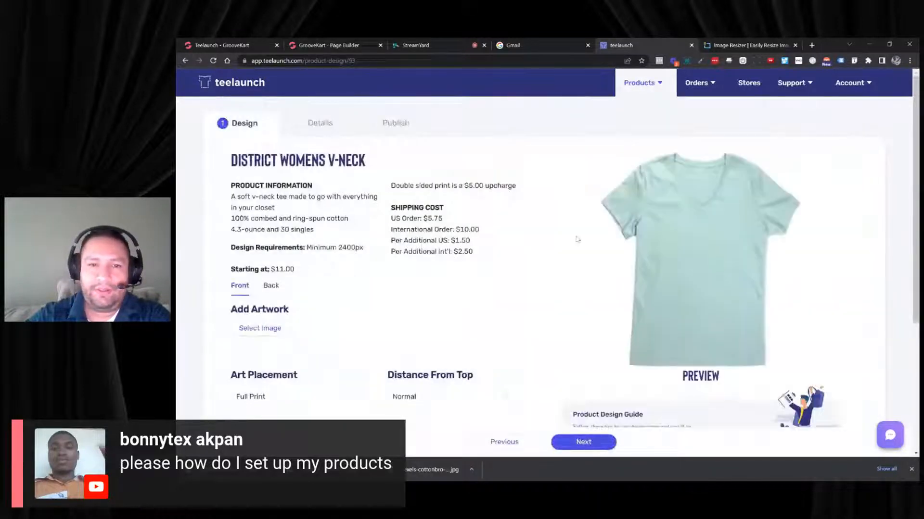
Step: Add the "Cats are my favorite people" artwork, 03-24-22-cats_1.png, to the front of the District Womens V-Neck
scroll(577, 239, down, 2)
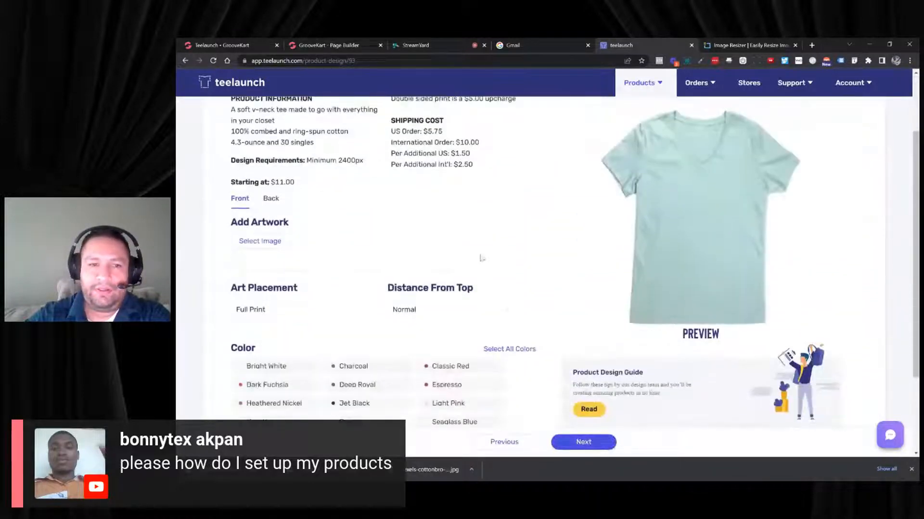
click(282, 242)
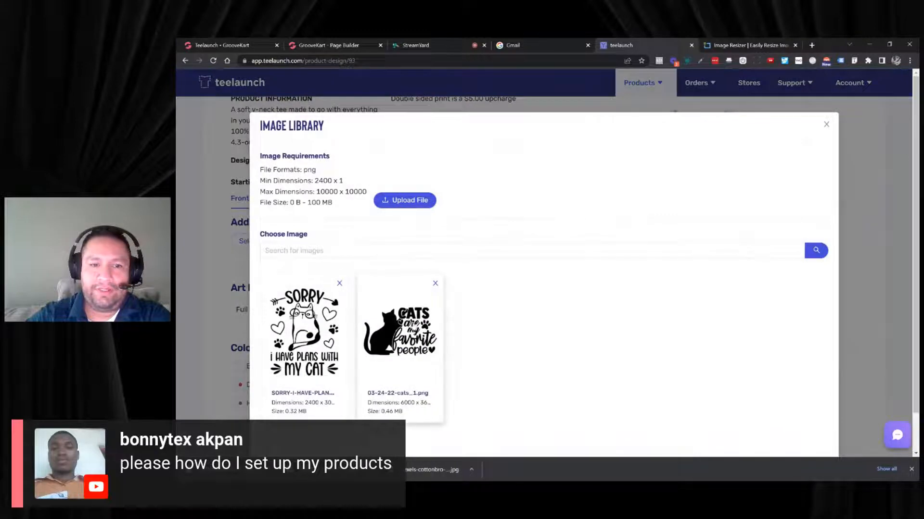
click(400, 332)
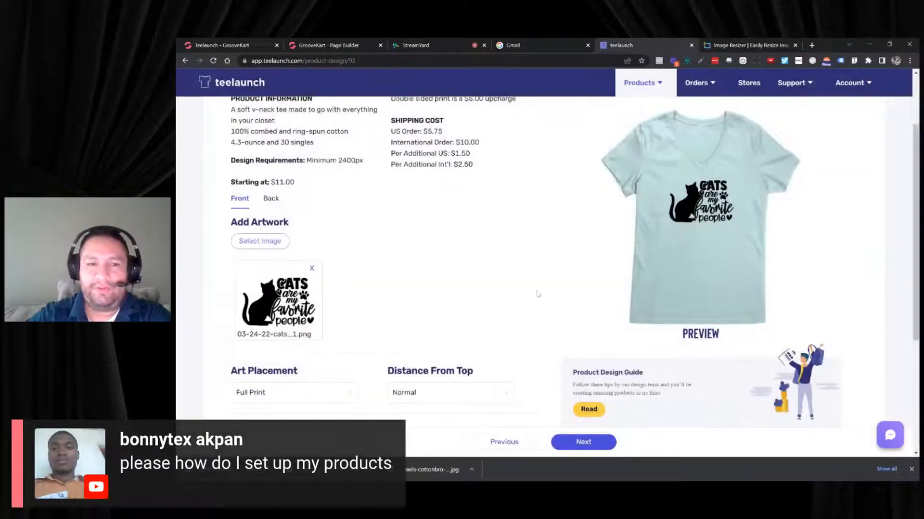
Step: Preview the front artwork with Double and Triple distance from the top, and return the setting to Normal
scroll(508, 267, down, 2)
click(429, 303)
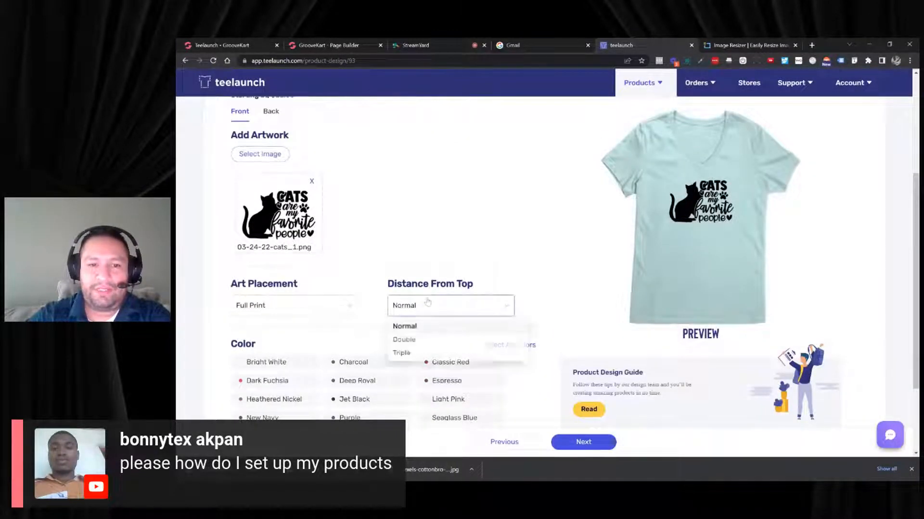
click(409, 339)
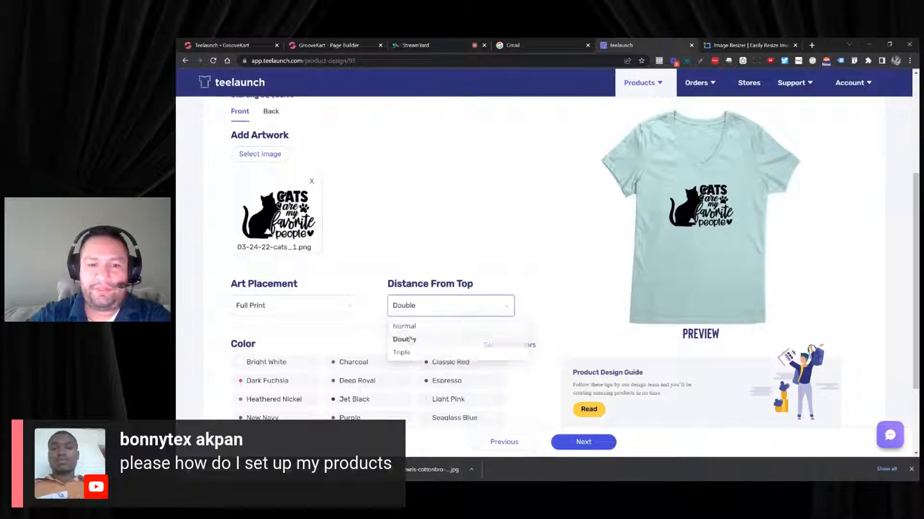
click(432, 311)
click(423, 352)
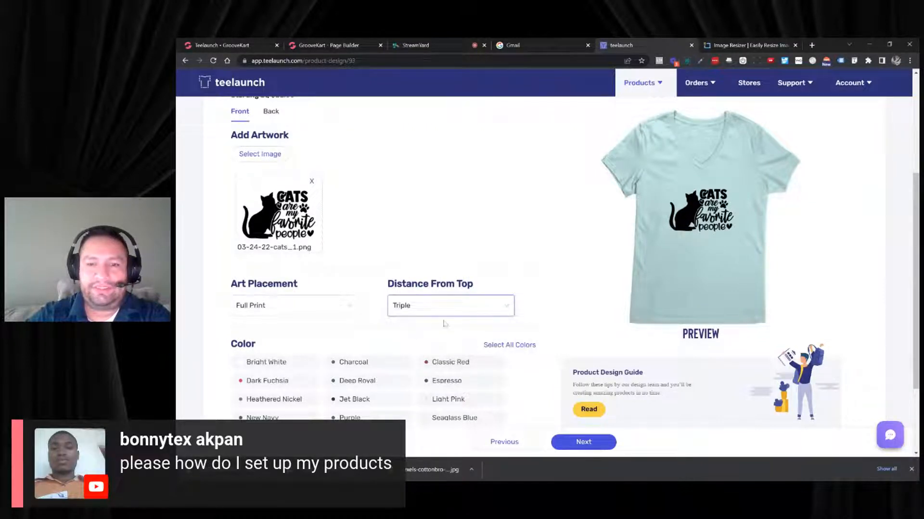
click(443, 312)
click(425, 327)
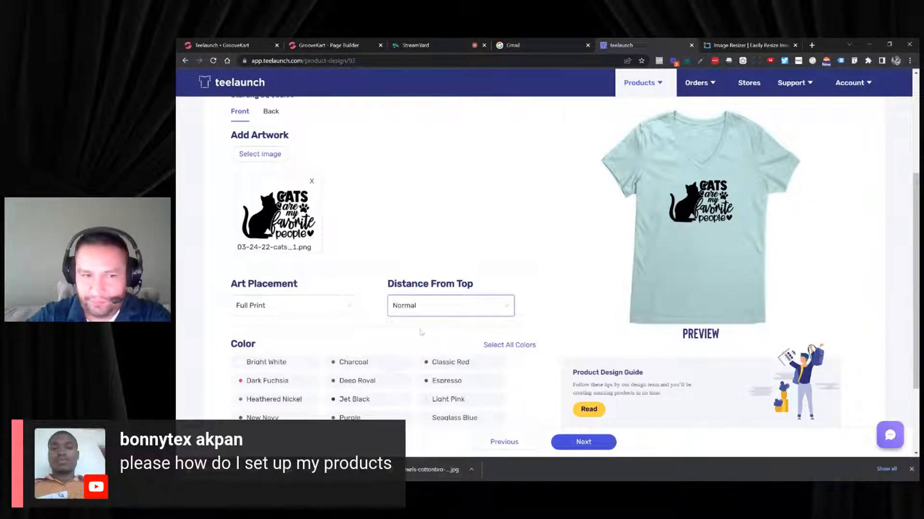
click(418, 310)
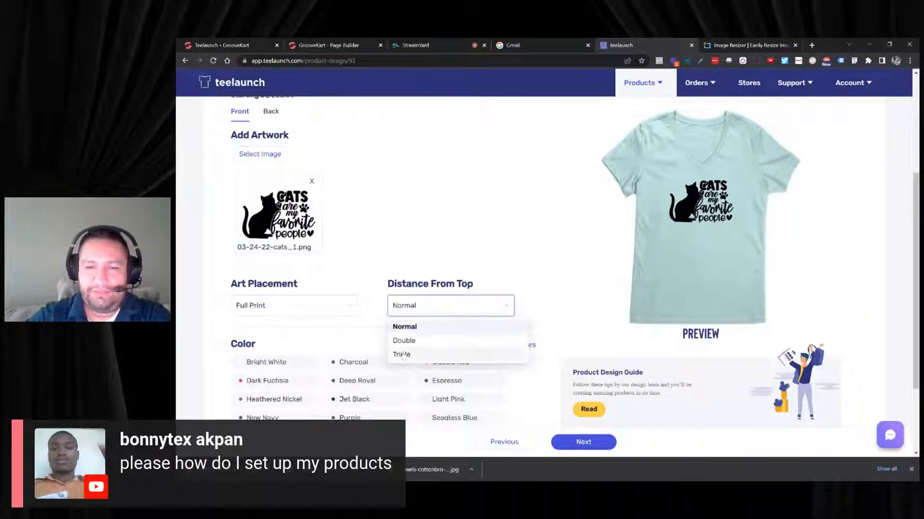
click(403, 354)
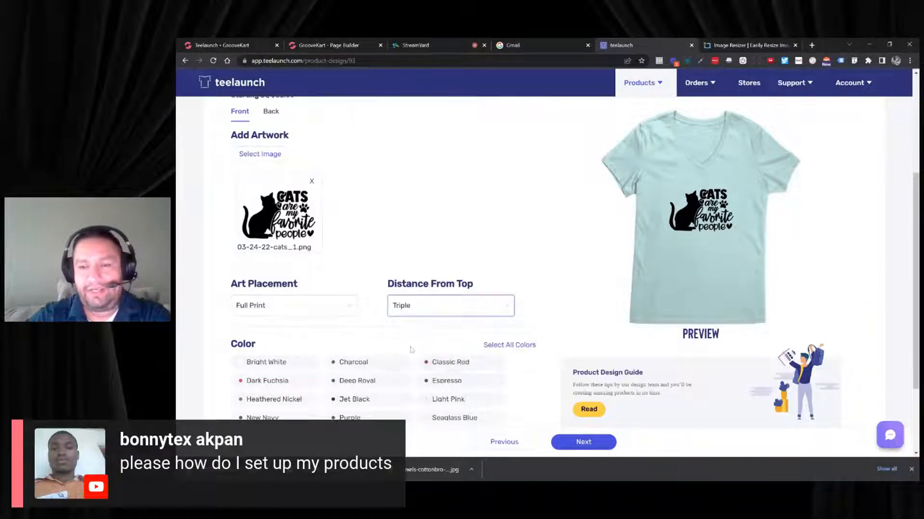
click(437, 315)
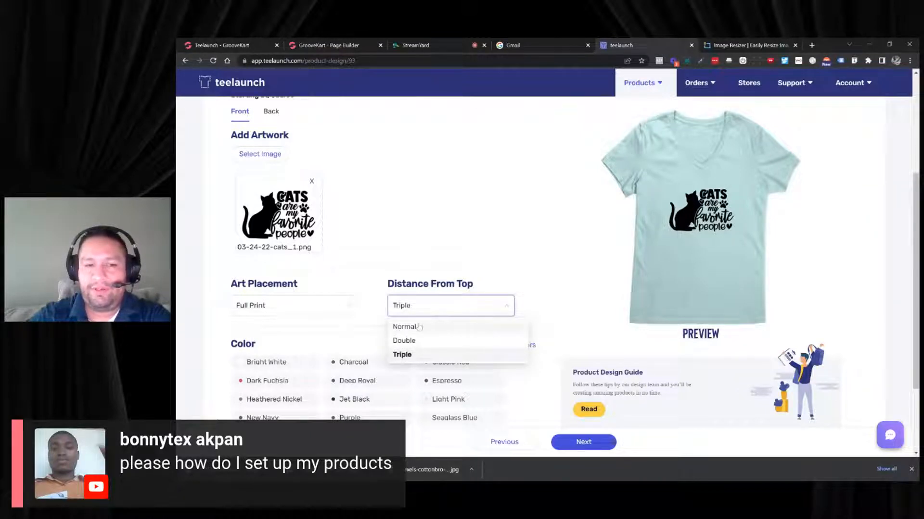
click(414, 326)
Step: Preview the front artwork with the Half Print placement, and set the placement back to Full Print
click(309, 304)
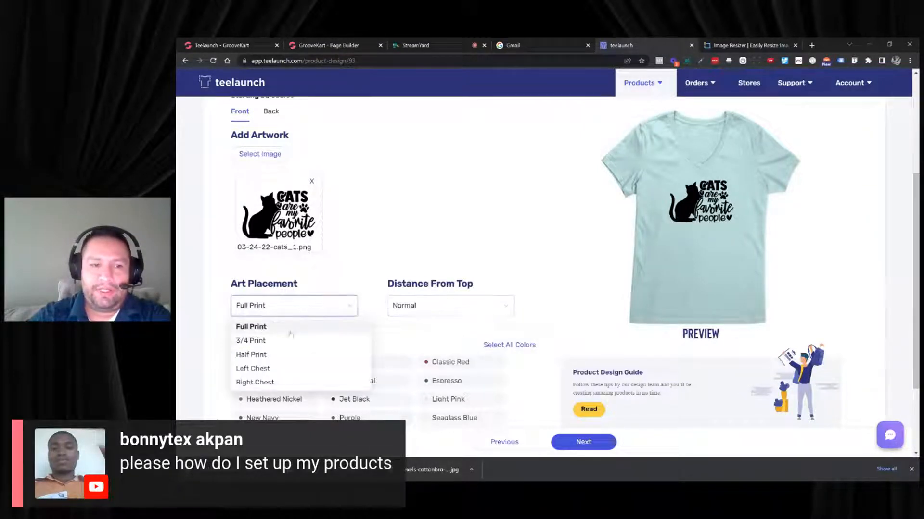
click(260, 354)
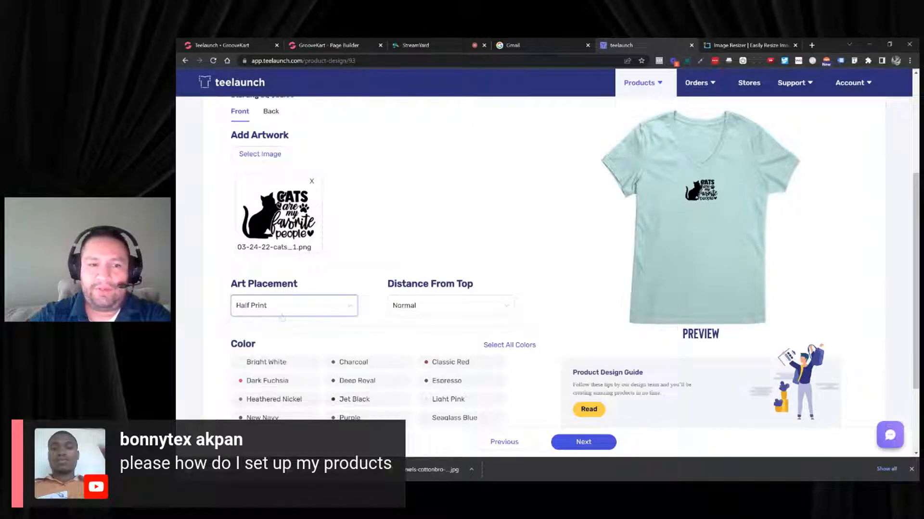
click(252, 306)
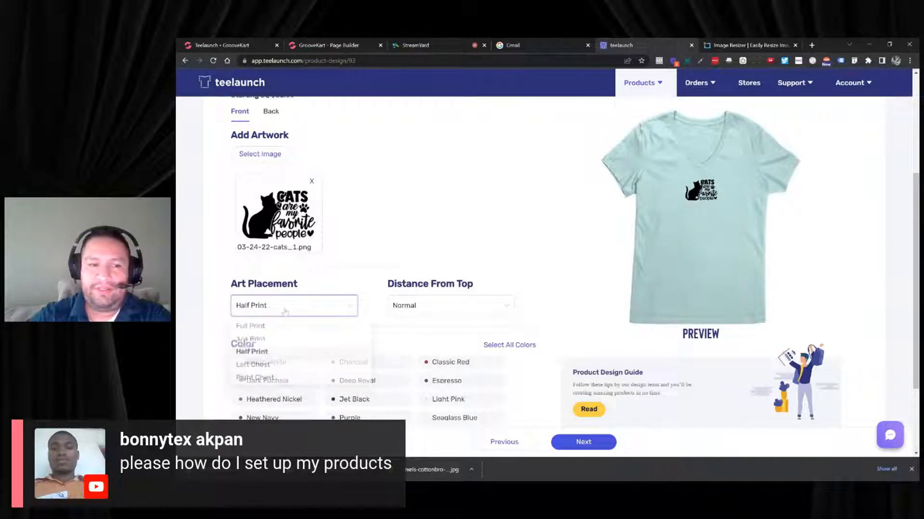
click(252, 327)
Step: Set the front artwork's placement to Left Chest and reopen the placement choices
click(303, 312)
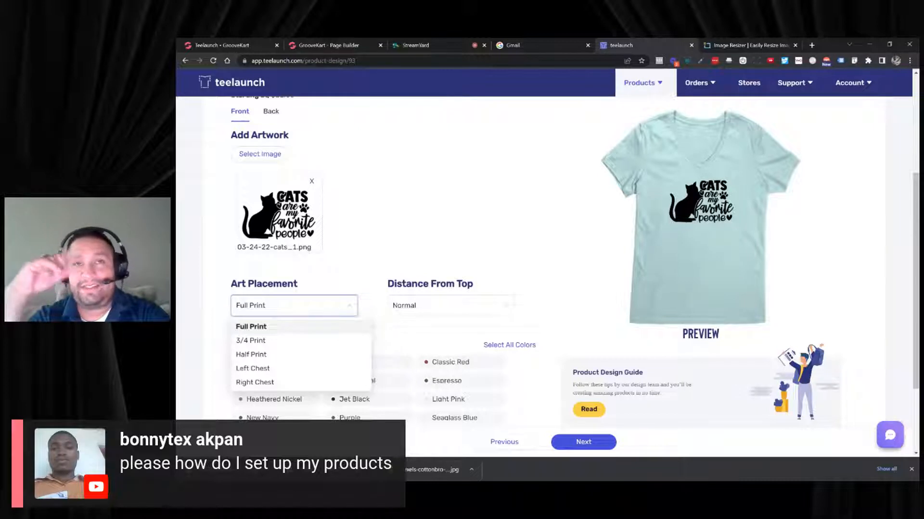
click(252, 368)
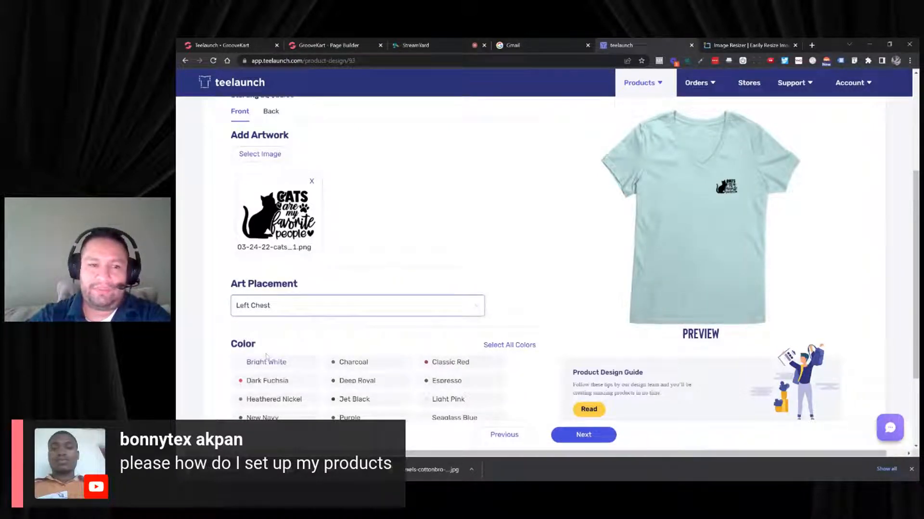
click(302, 313)
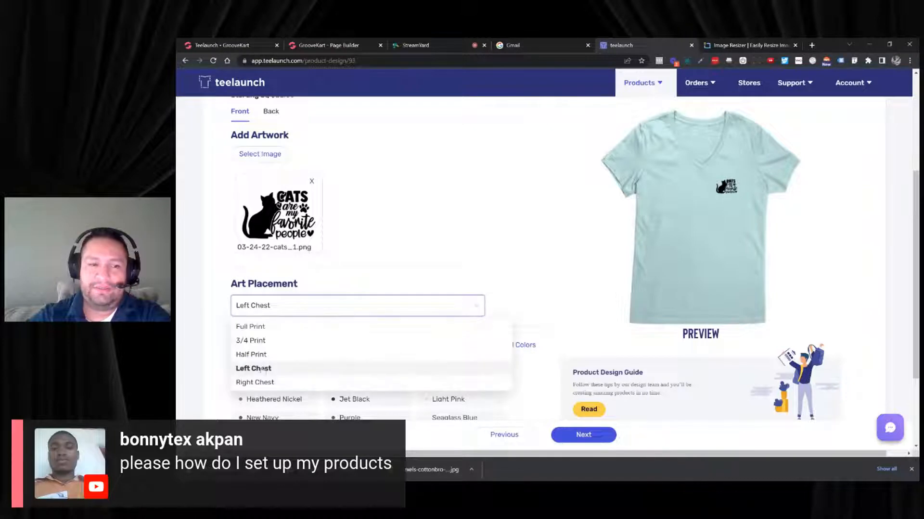
Step: Try the cat artwork at Right Chest, then set the art placement to Full Print
click(255, 383)
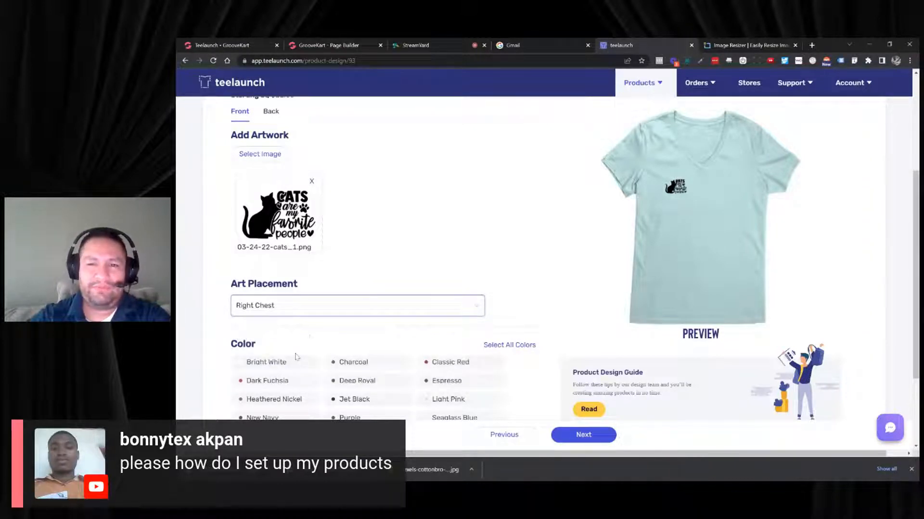
click(315, 310)
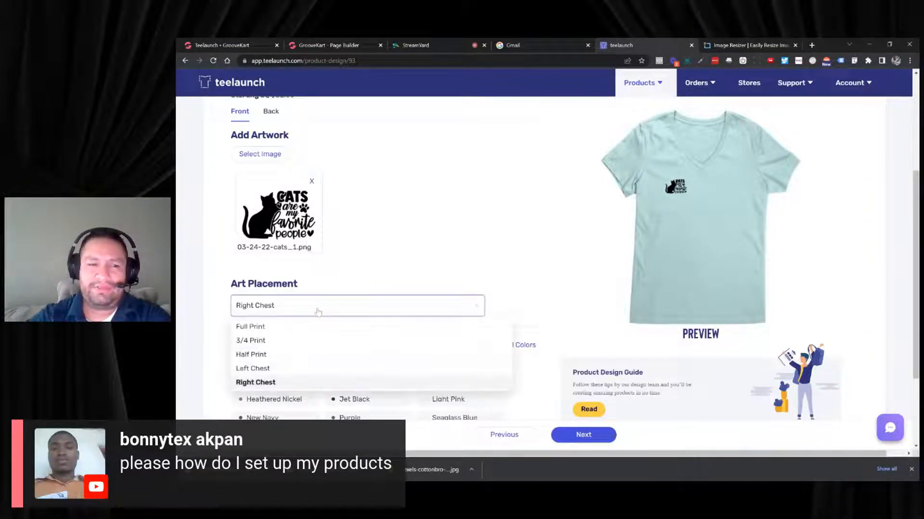
click(266, 326)
scroll(383, 292, down, 1)
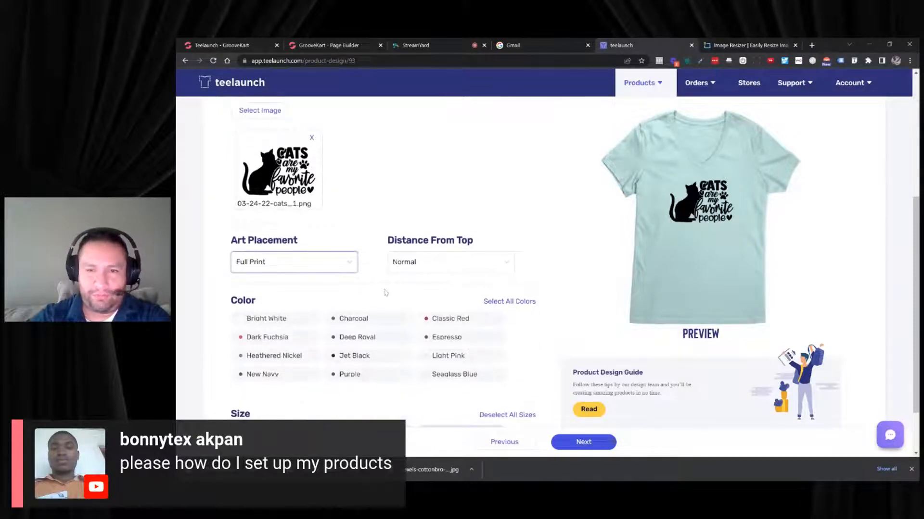
Step: Select Bright White and Dark Fuchsia as shirt colors, previewing Deep Royal but leaving it deselected
click(367, 337)
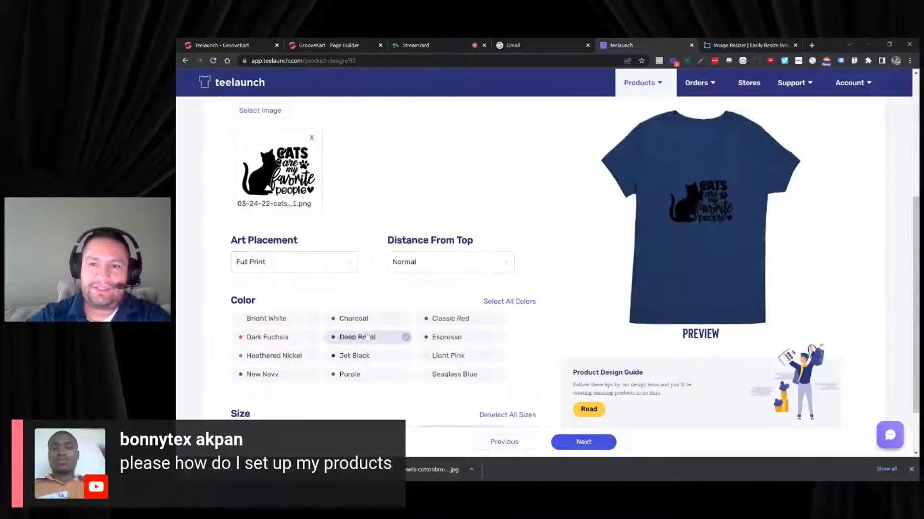
click(274, 325)
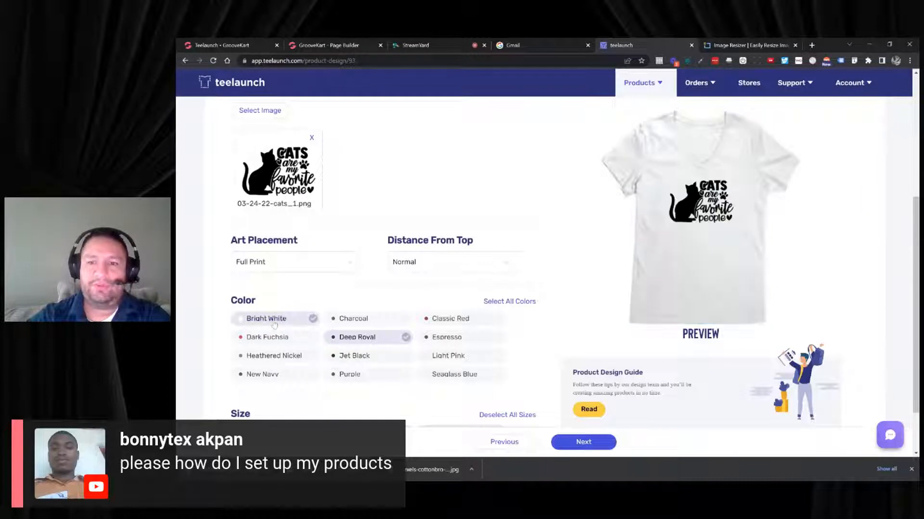
click(358, 339)
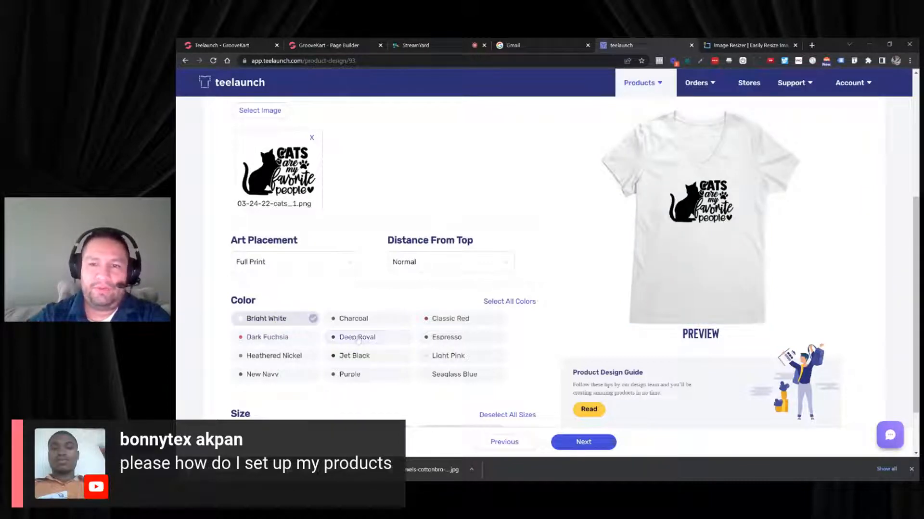
click(357, 339)
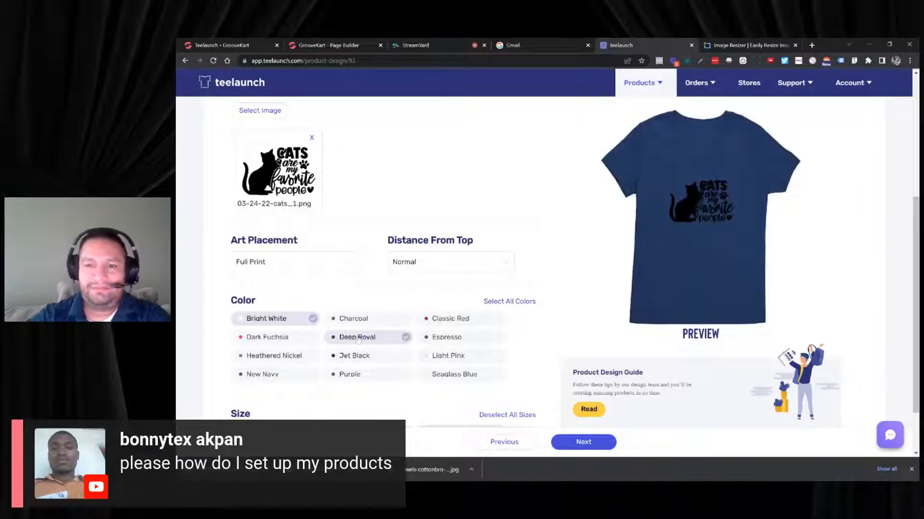
click(358, 339)
click(289, 342)
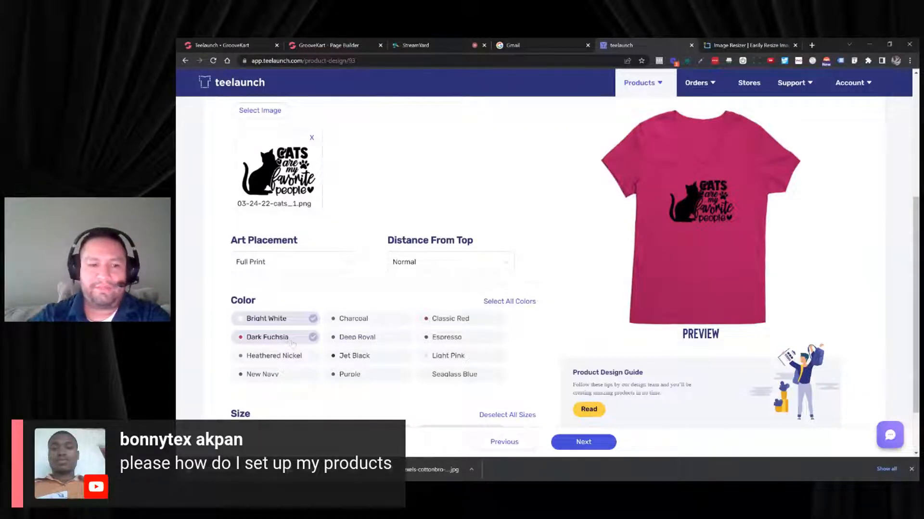
Step: Try the shirt in Heathered Nickel, New Navy, Charcoal, Jet Black and Purple, deselecting each color again
click(293, 357)
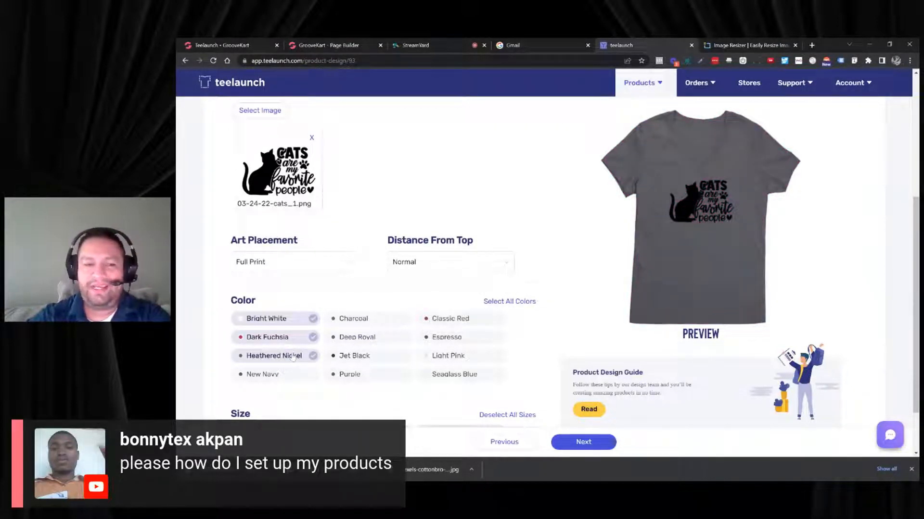
click(292, 357)
click(282, 374)
click(281, 375)
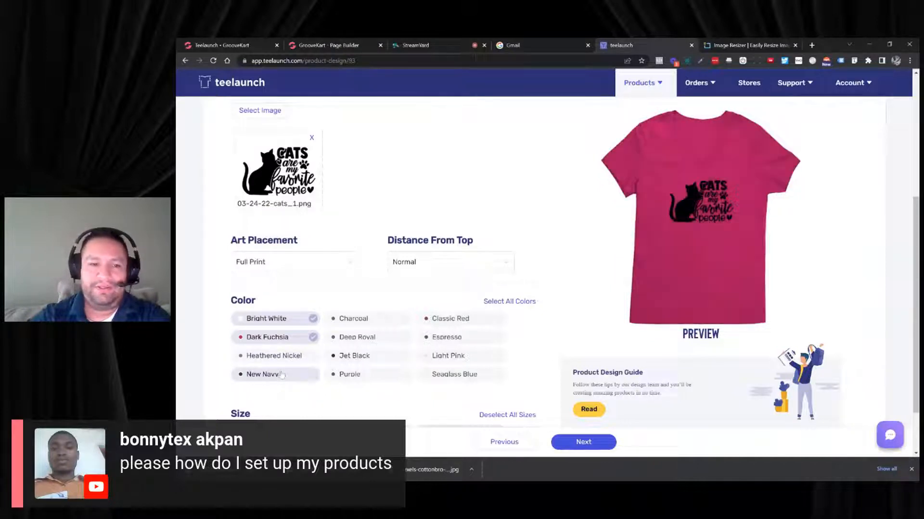
click(374, 321)
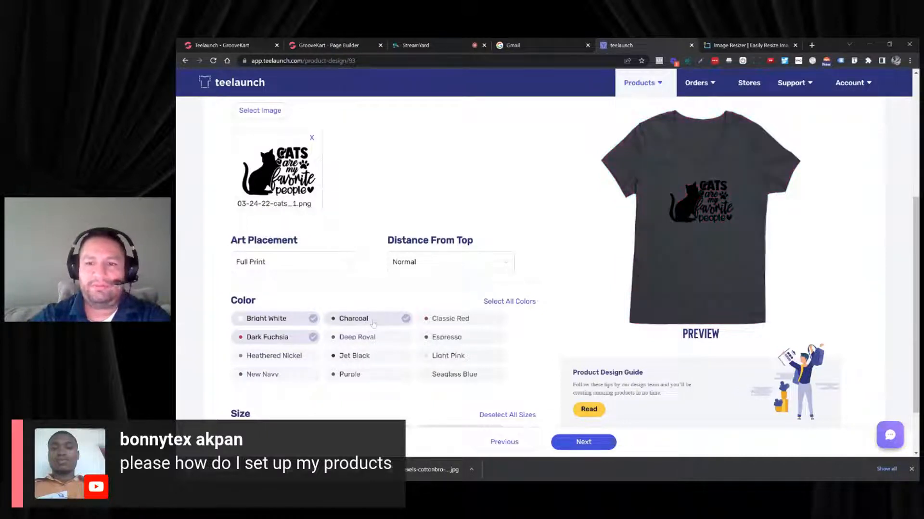
click(373, 322)
click(362, 359)
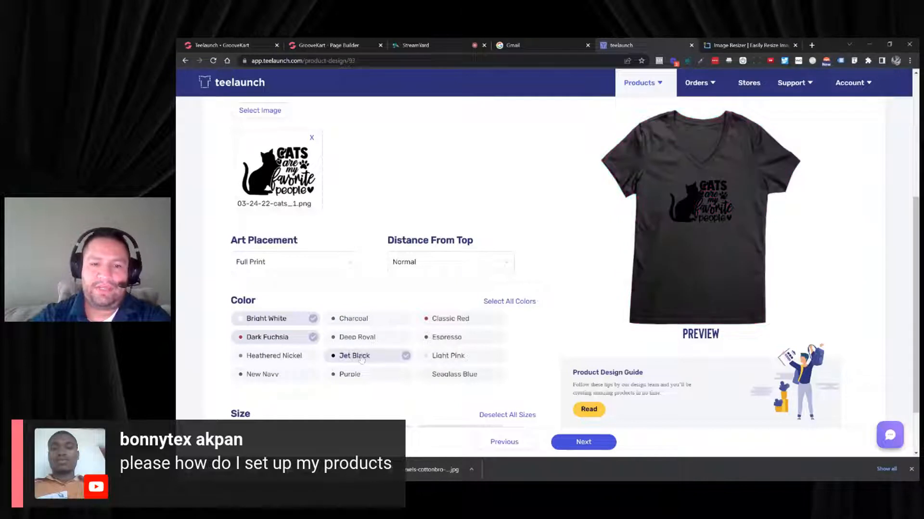
click(361, 359)
click(356, 376)
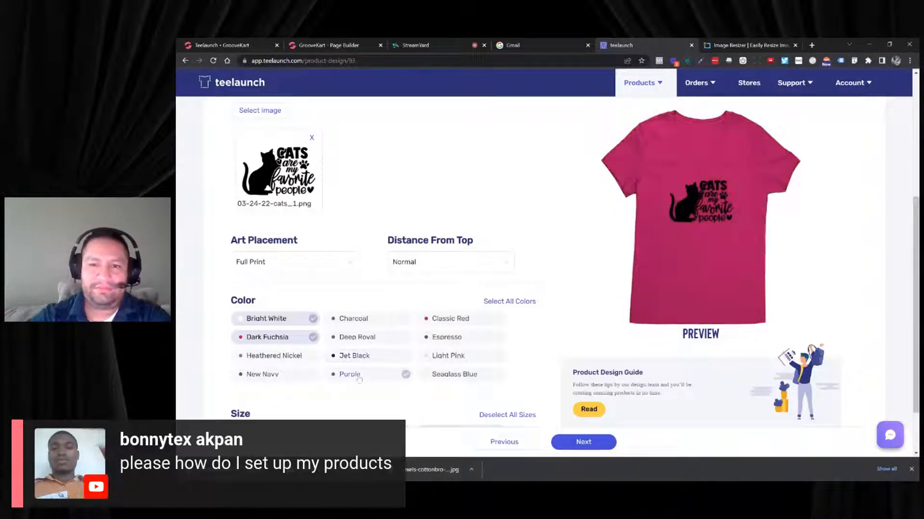
click(358, 379)
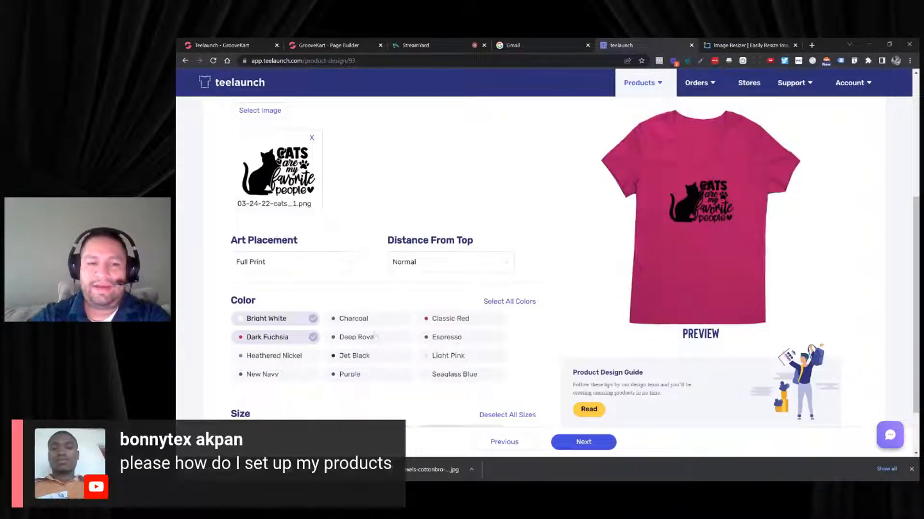
Step: Add Light Pink and Seaglass Blue to the shirt colors, previewing Jet Black and Classic Red but leaving both deselected
click(363, 358)
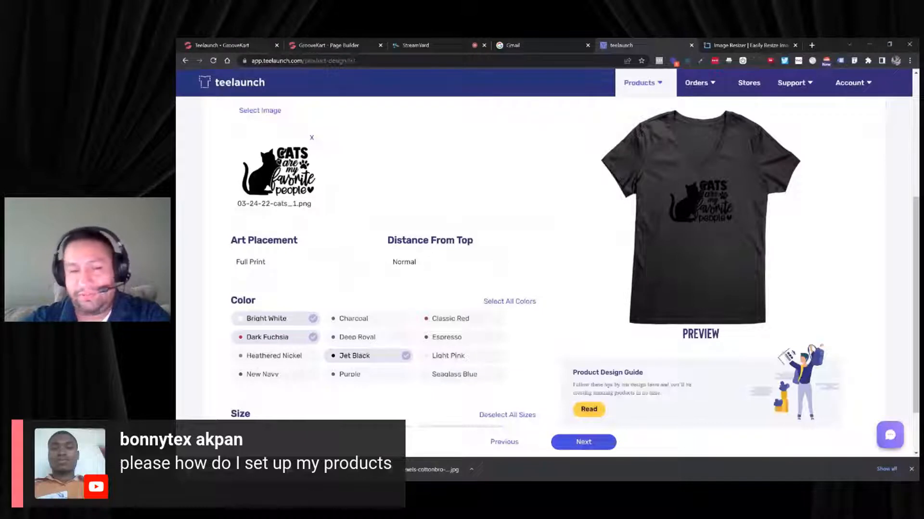
click(436, 325)
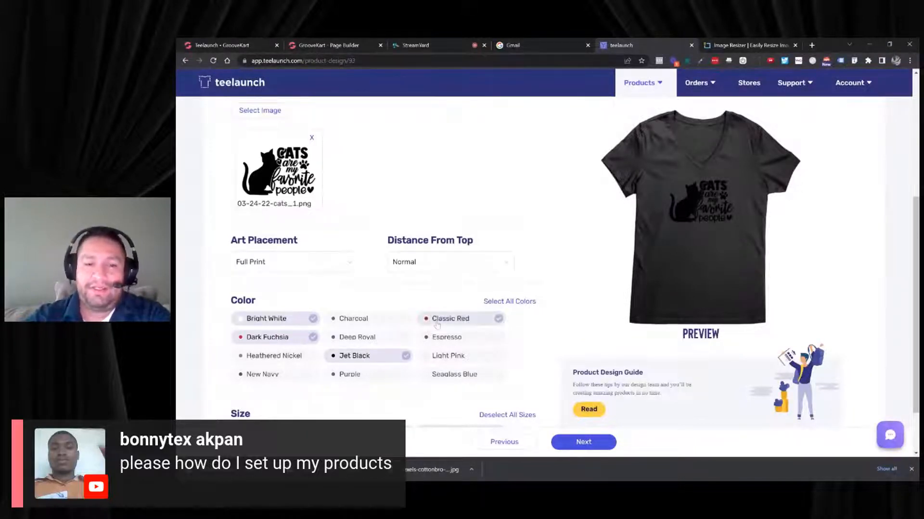
click(402, 358)
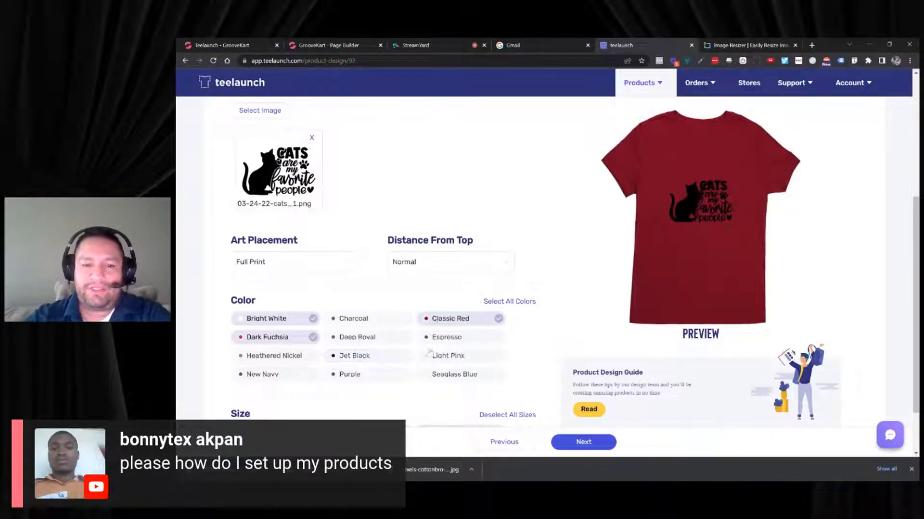
click(447, 358)
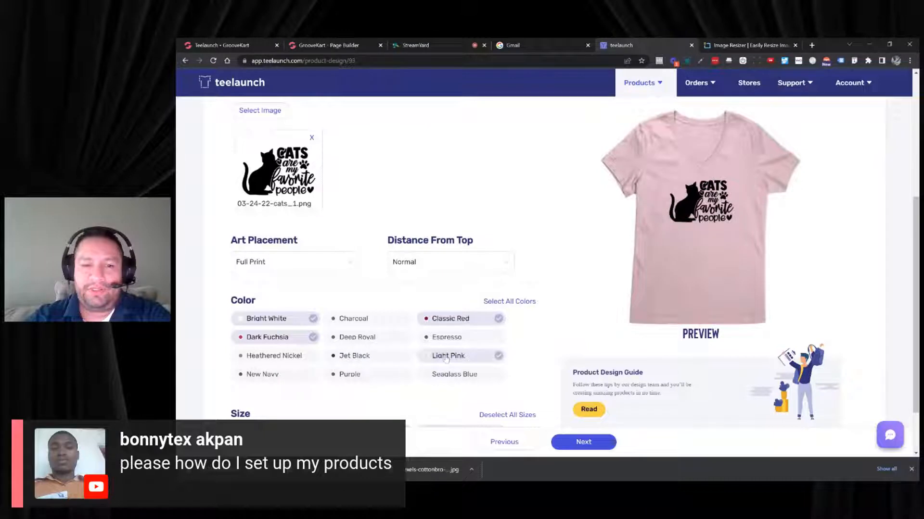
click(471, 325)
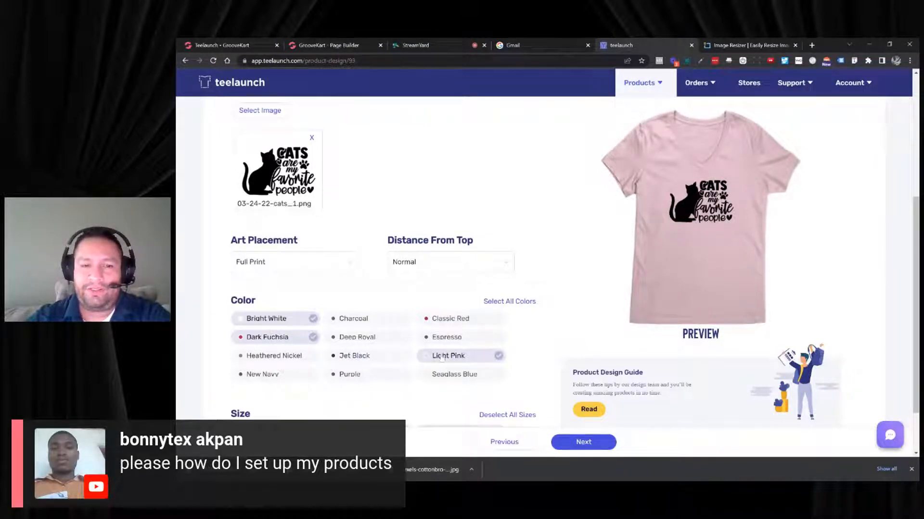
click(445, 377)
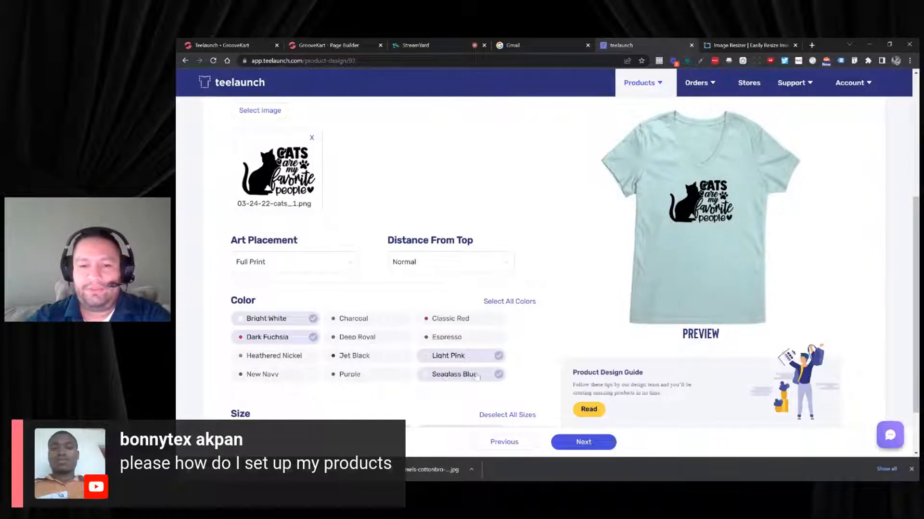
scroll(532, 358, down, 2)
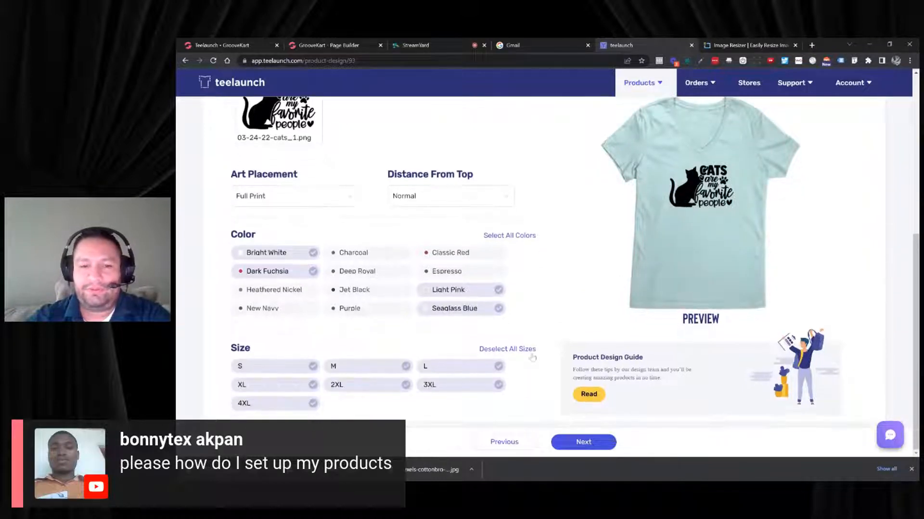
Step: Continue to the product details and title the product "Cats Are My Favorite People Women's V-Neck"
click(570, 442)
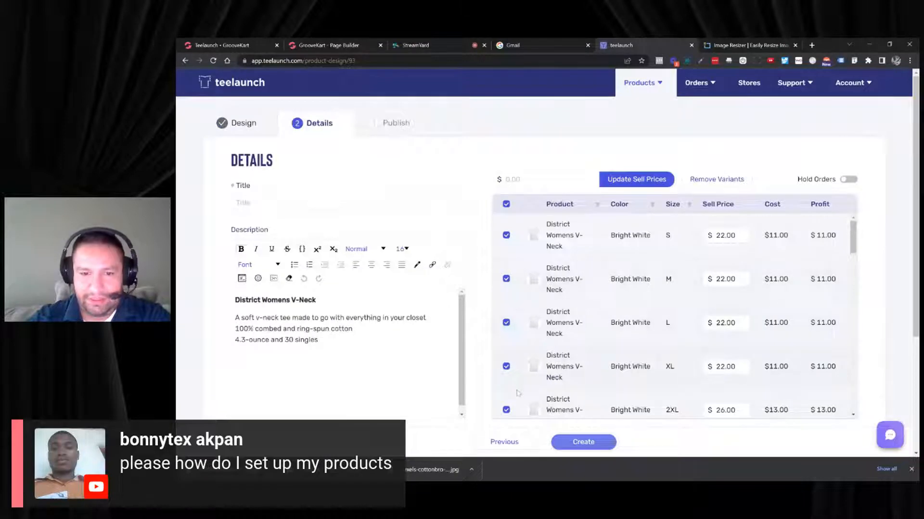
click(504, 442)
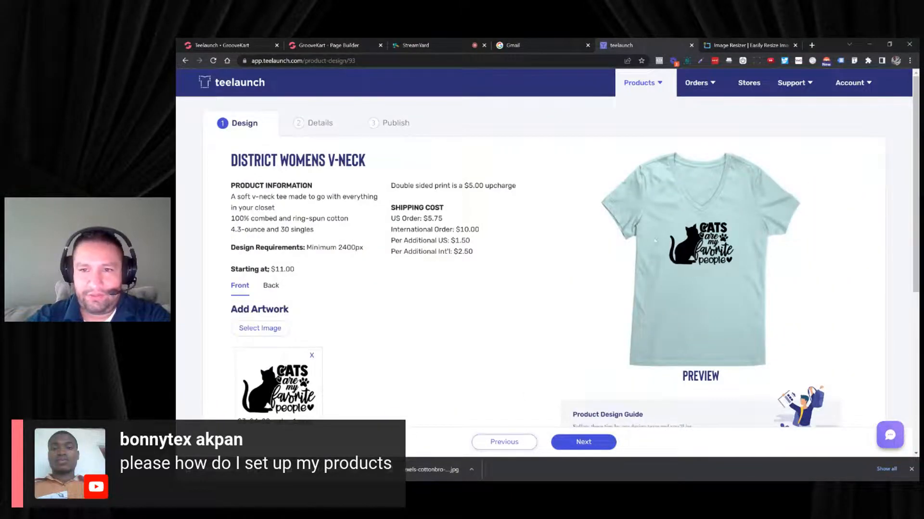
click(583, 442)
click(323, 203)
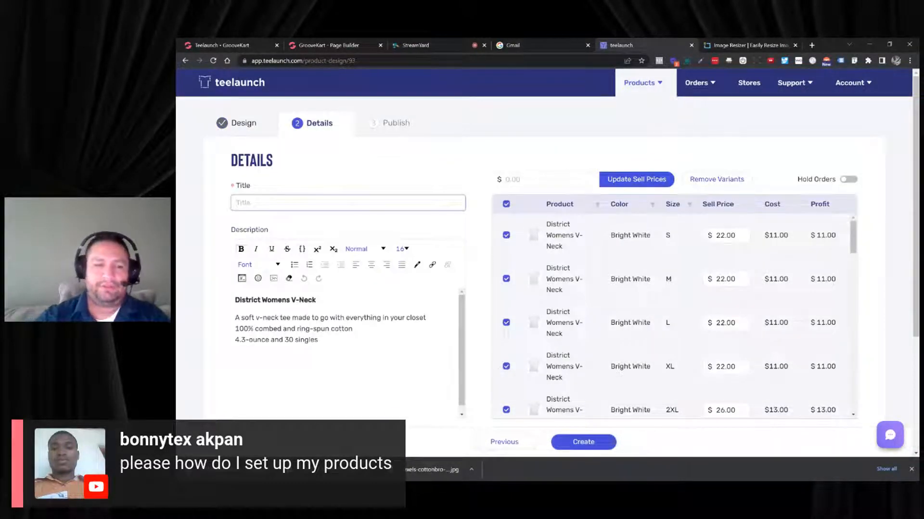
text(Cats Are My Favorite People Women's V-Neck)
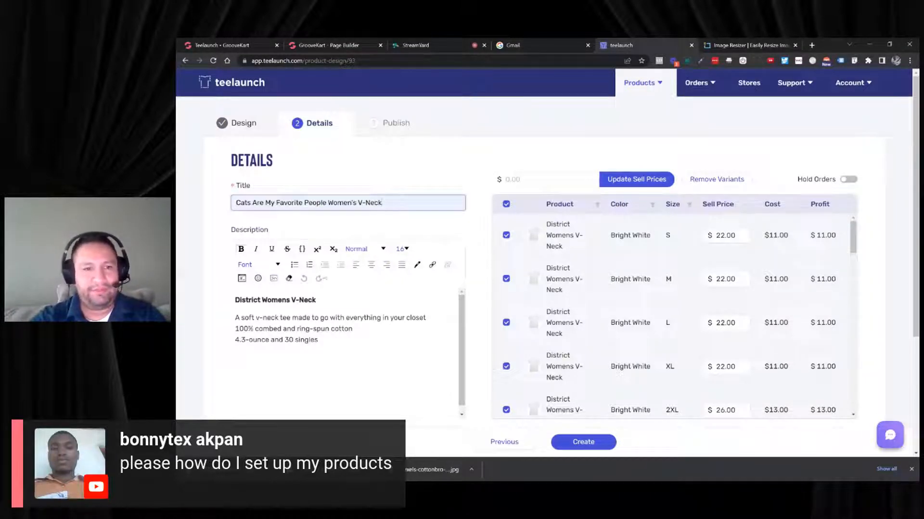
drag(354, 202, 382, 203)
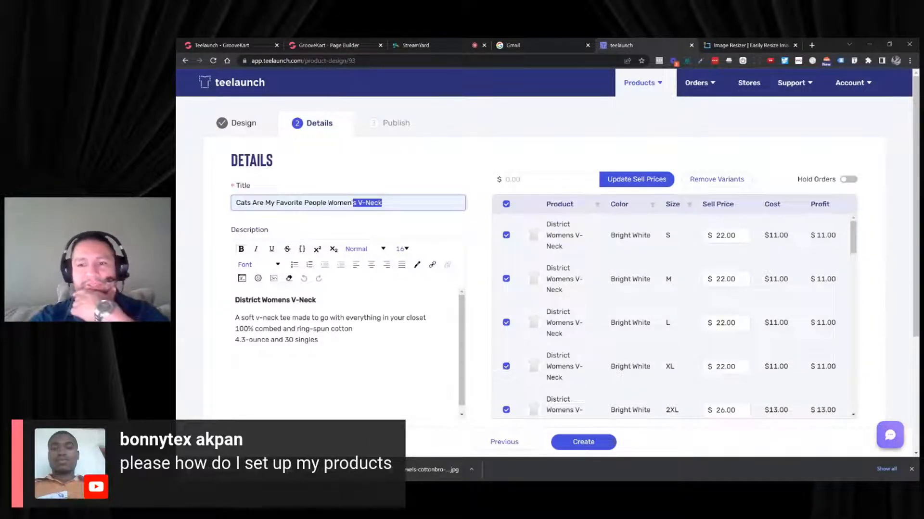
Step: Choose the white, dark fuchsia and light pink mockups to send to the store, and create the product
scroll(511, 370, down, 4)
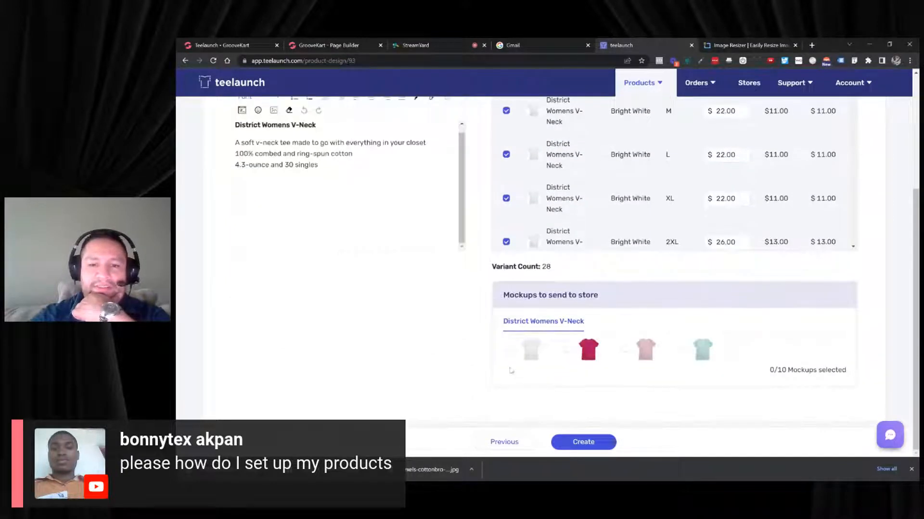
click(510, 349)
click(568, 350)
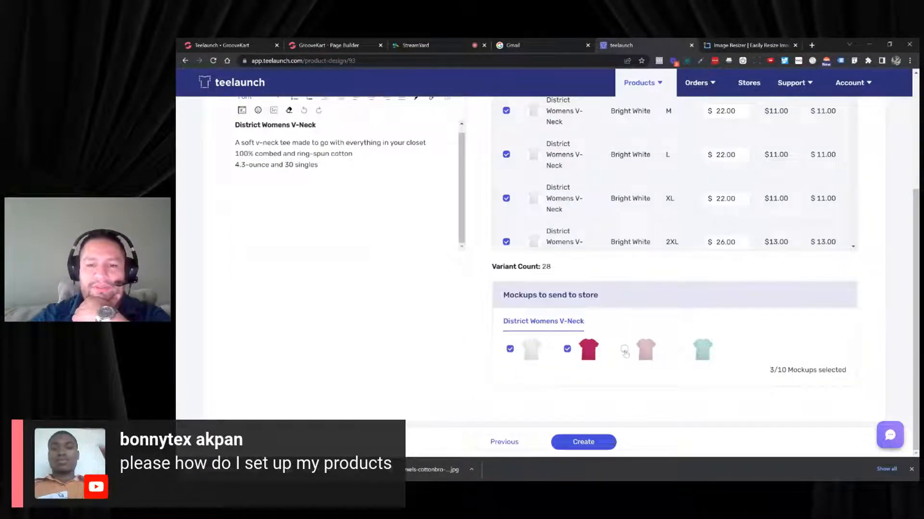
click(624, 350)
click(585, 442)
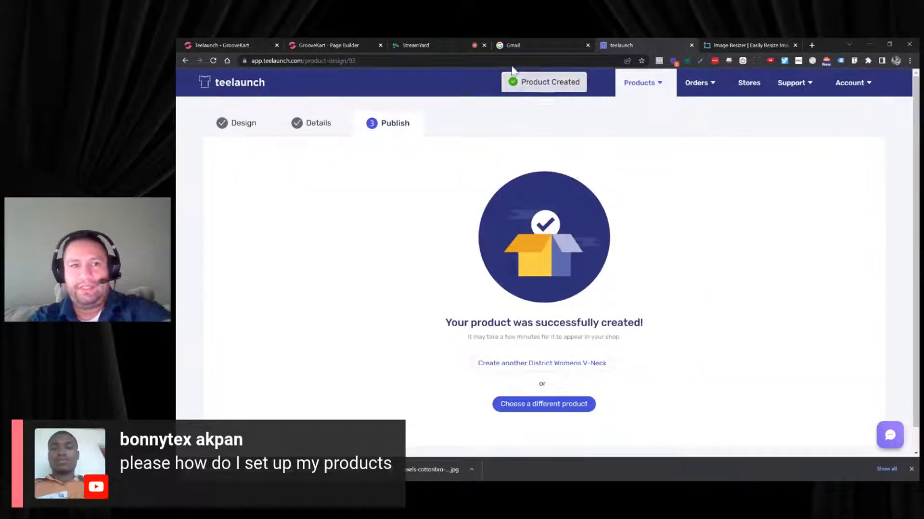
Step: Switch to GrooveKart and add the "Sorry I Have Plans Canvas Mens Raglan" product from Teelaunch to the store
click(253, 48)
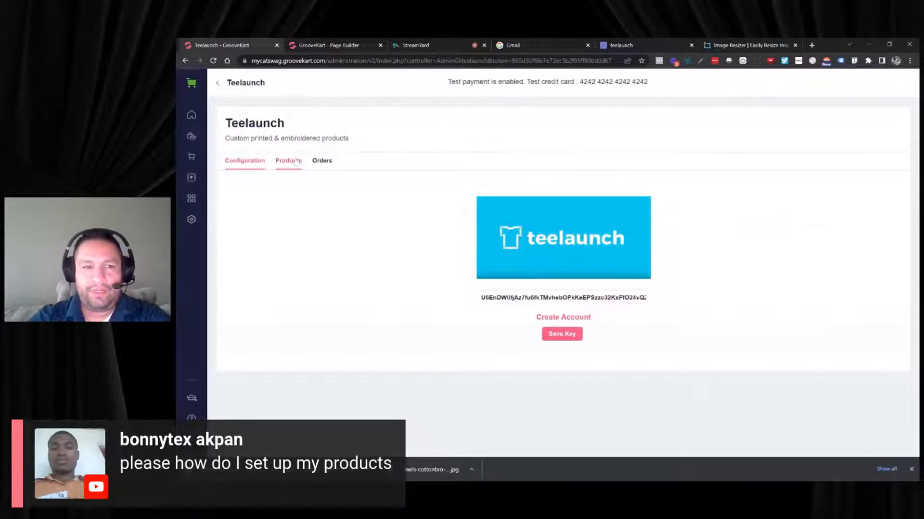
click(288, 160)
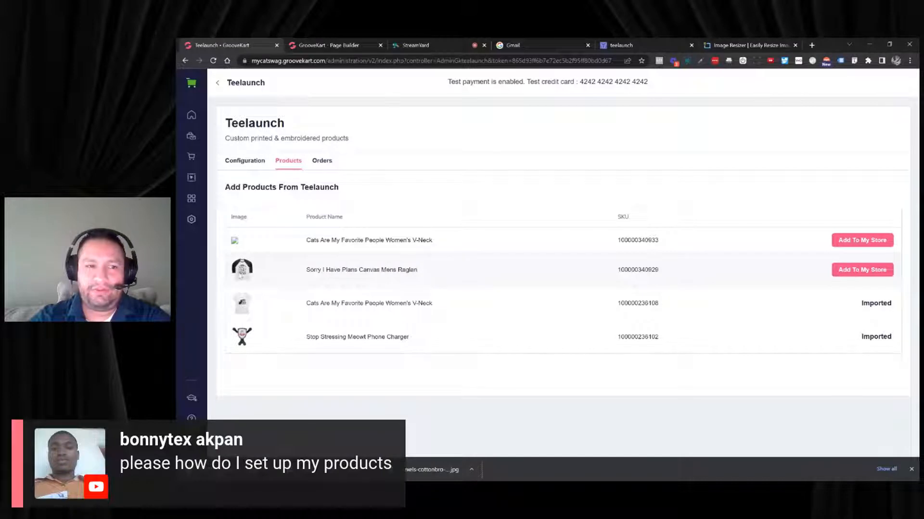
click(836, 271)
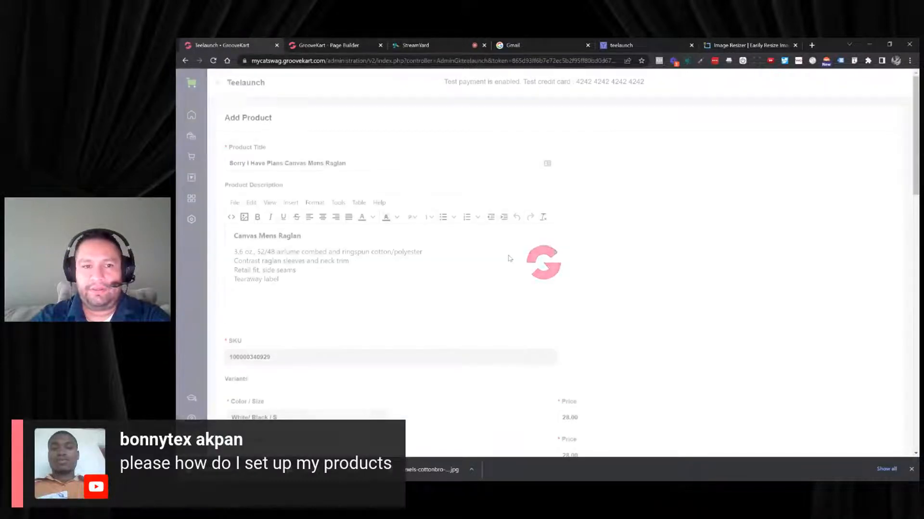
scroll(505, 258, down, 5)
scroll(500, 262, down, 10)
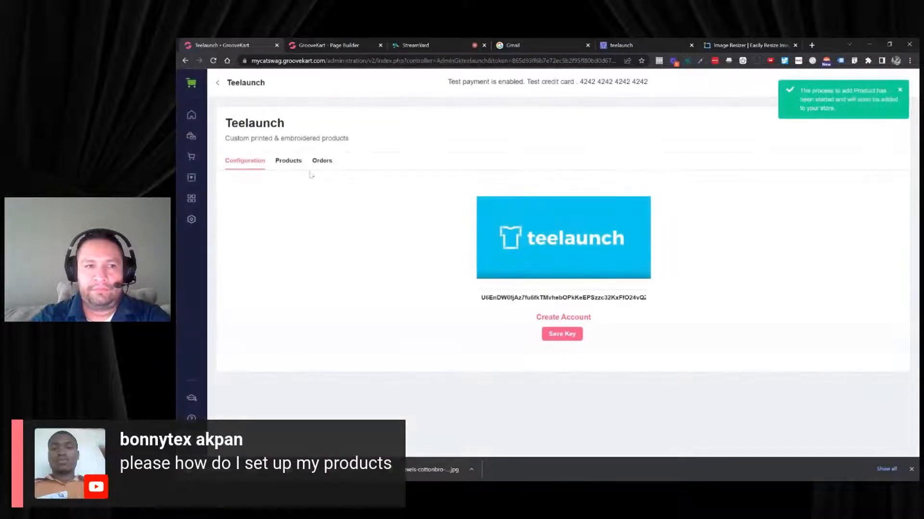
Step: Open the store's My Products list
click(190, 138)
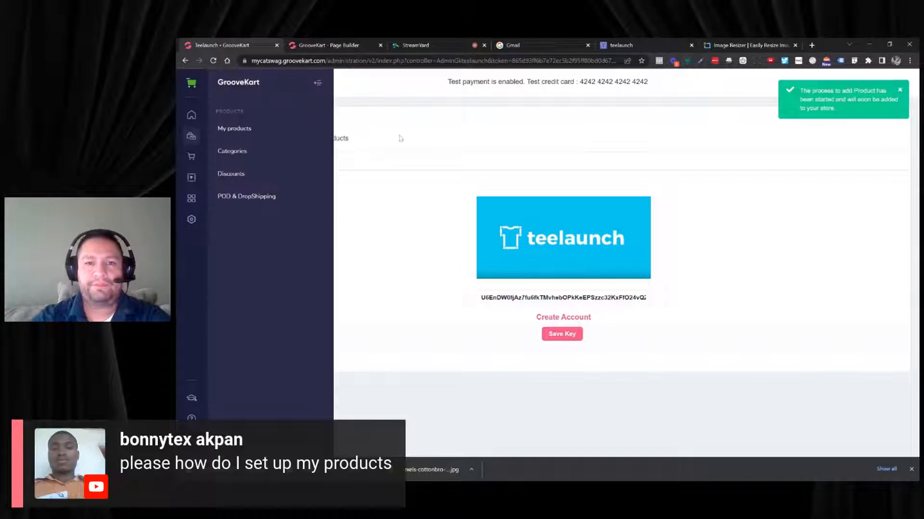
click(315, 128)
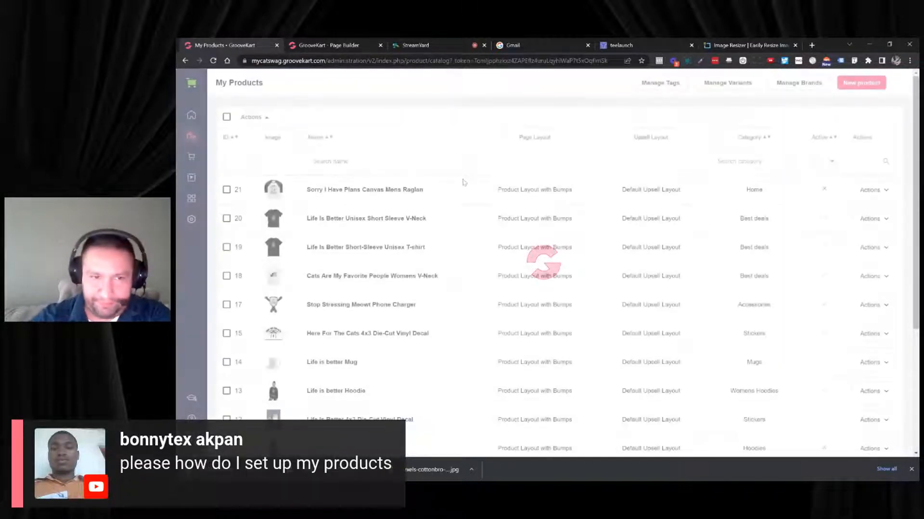
Step: Preview the "Sorry I Have Plans Canvas Mens Raglan" product on the storefront and view its main image enlarged
click(871, 190)
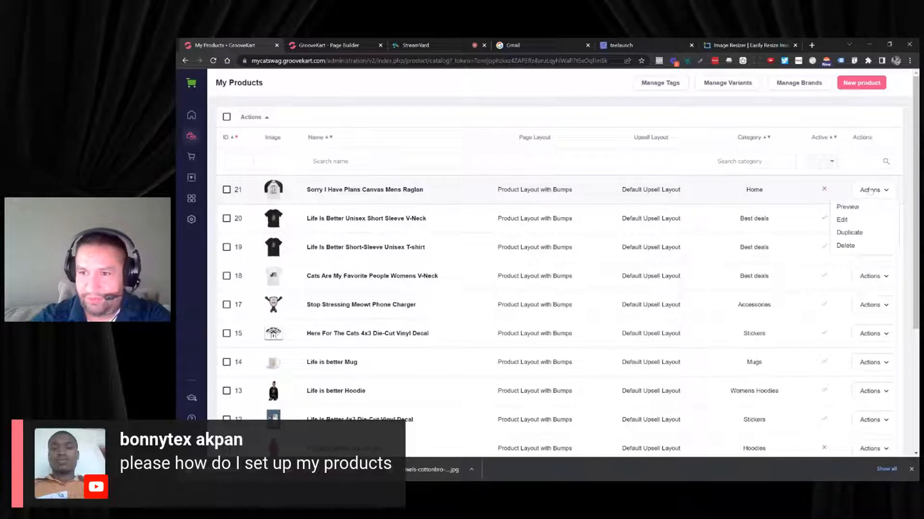
click(857, 205)
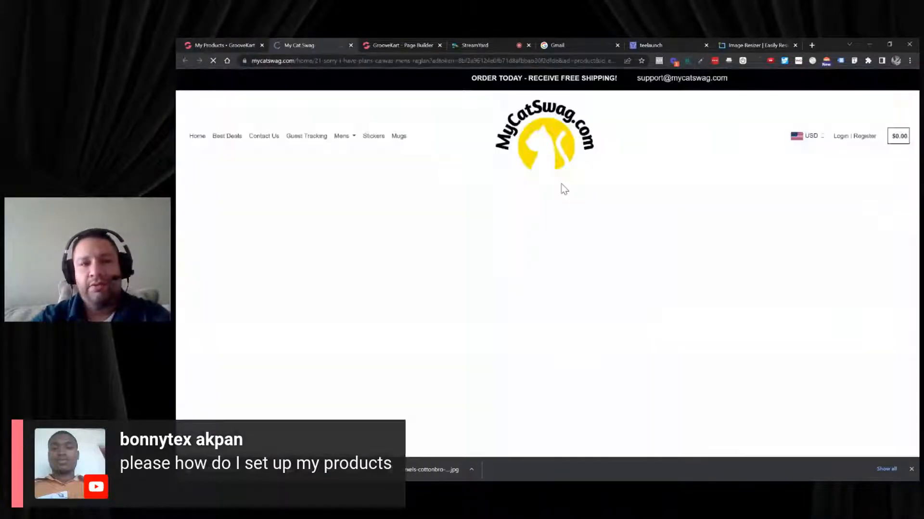
scroll(497, 210, down, 3)
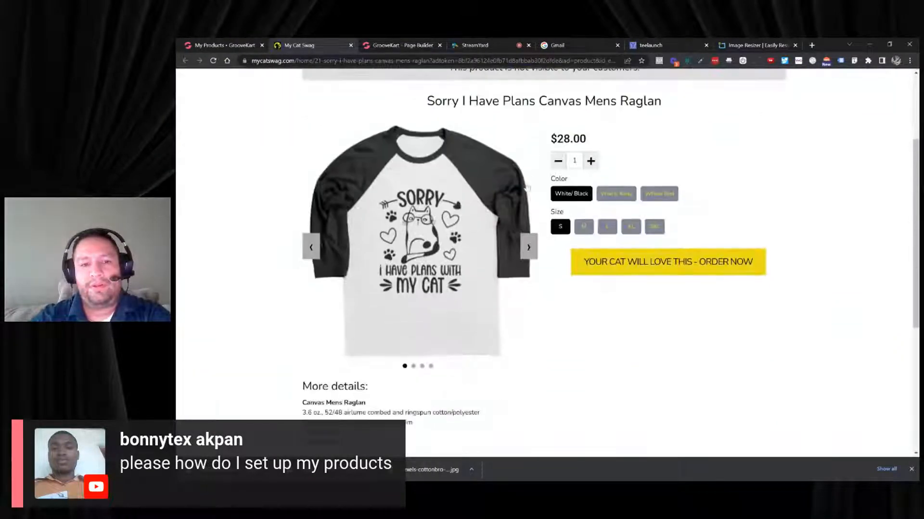
click(459, 220)
click(747, 147)
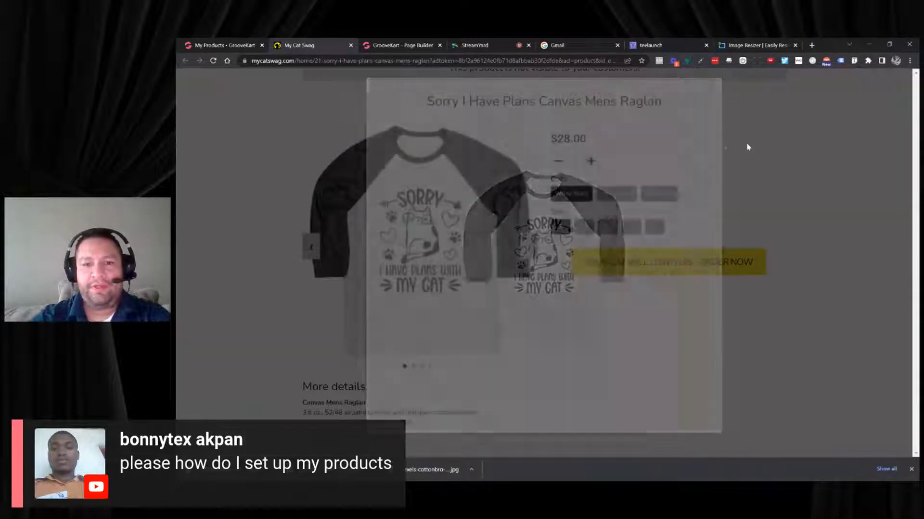
Step: Return to My Products, open the "Sorry I Have Plans Canvas Mens Raglan" product for editing, and add the Mens Clothing category
click(238, 47)
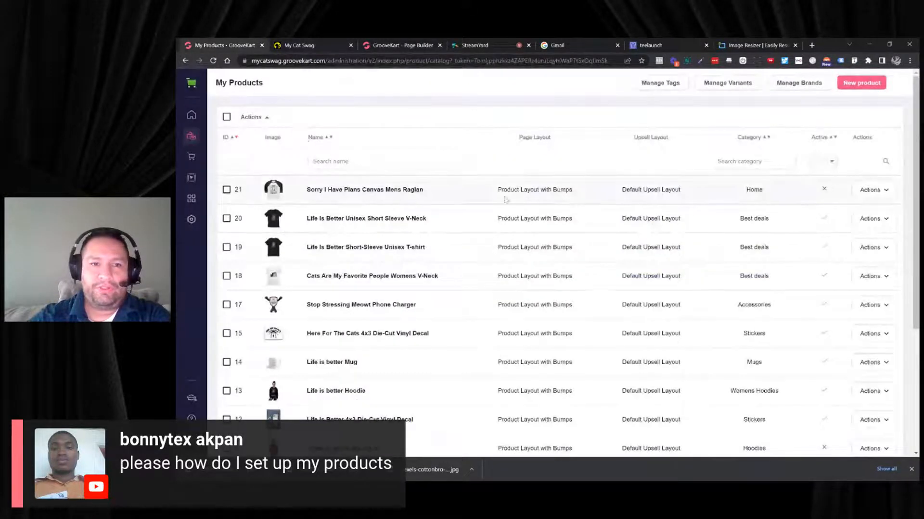
click(869, 190)
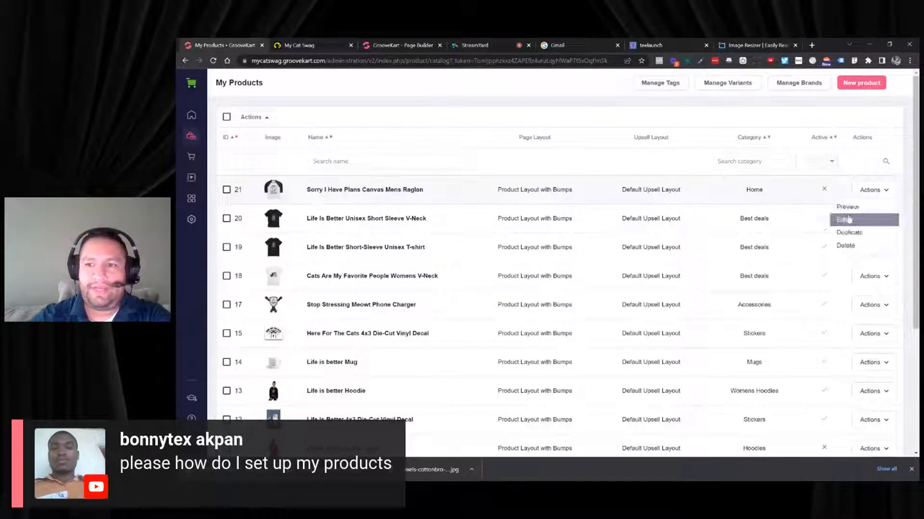
click(847, 219)
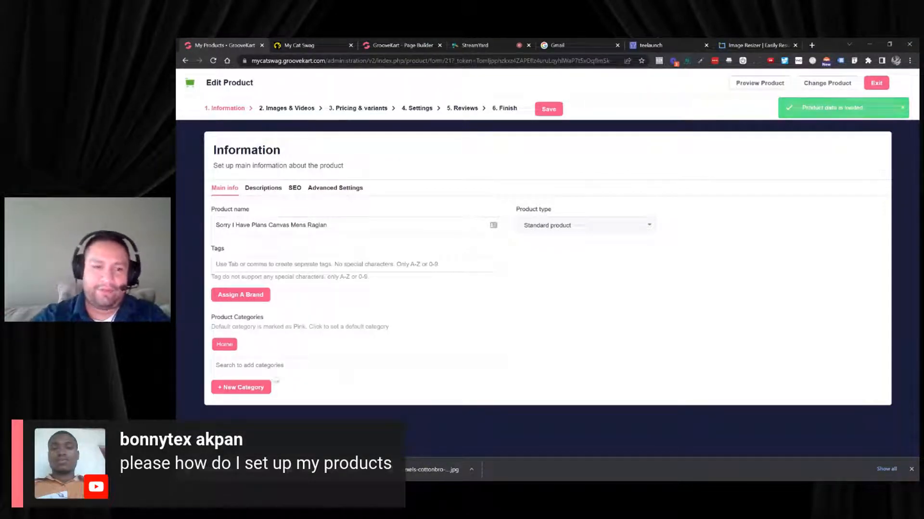
click(356, 366)
text(Men)
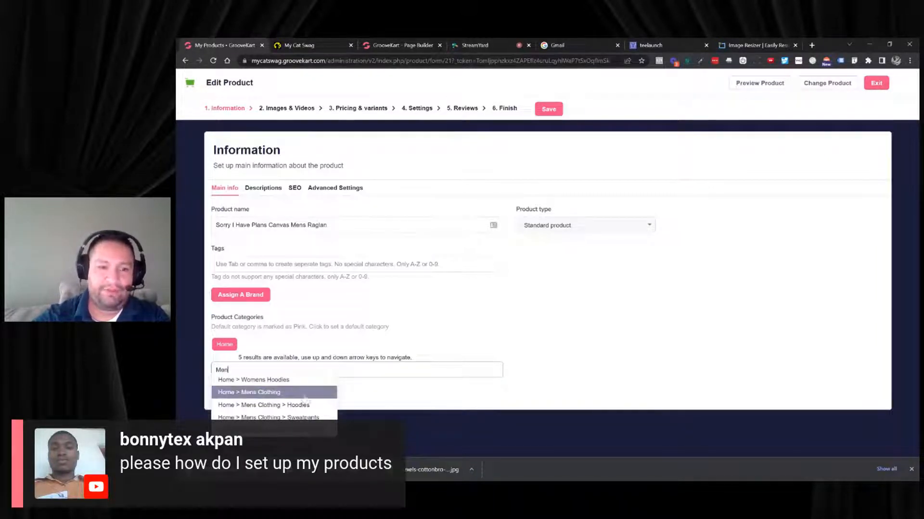
click(303, 393)
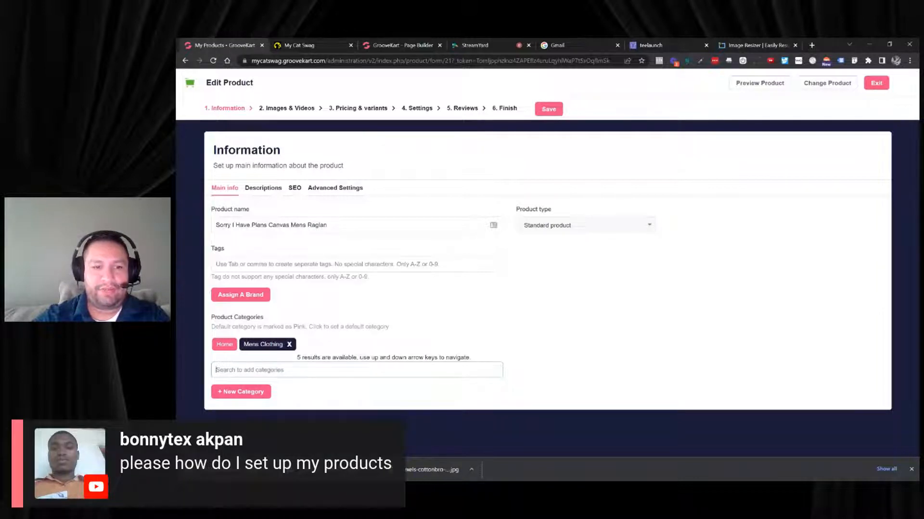
Step: Add the Shirts category to the product and make Mens Clothing its default category
text(shirt)
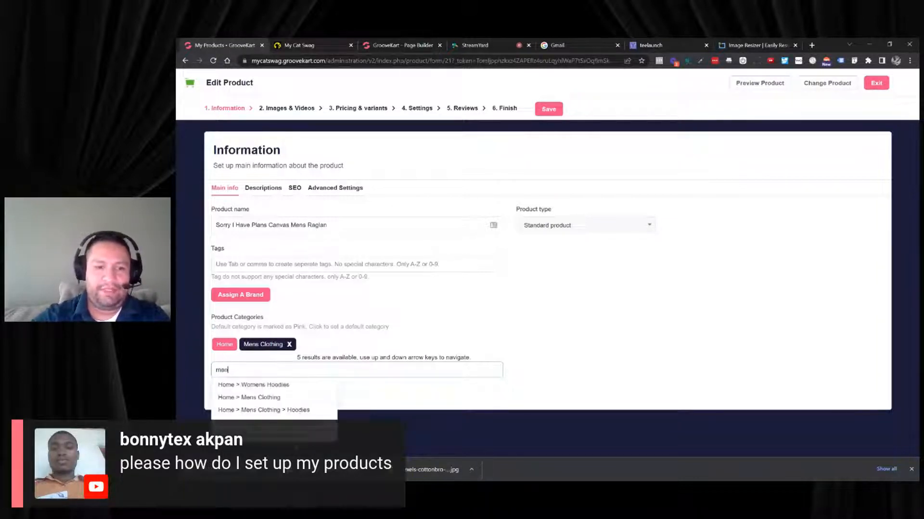
click(295, 411)
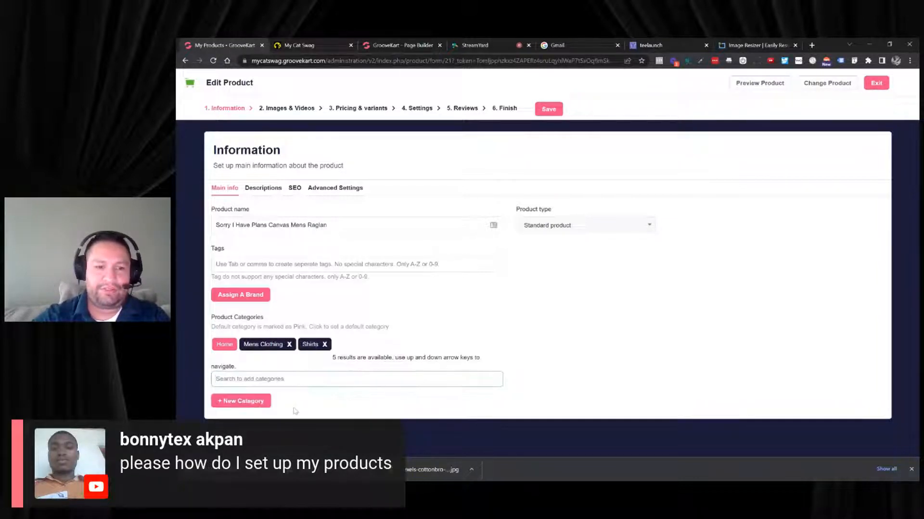
click(273, 347)
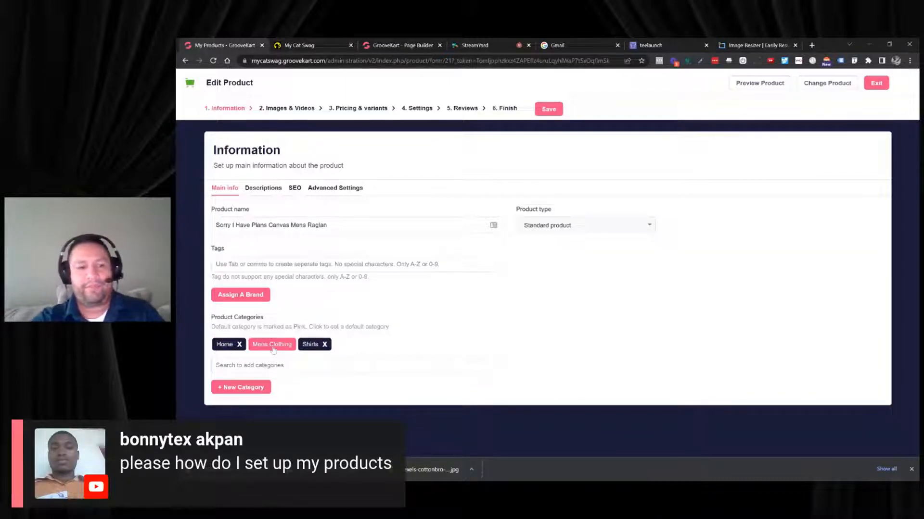
click(323, 344)
text(men)
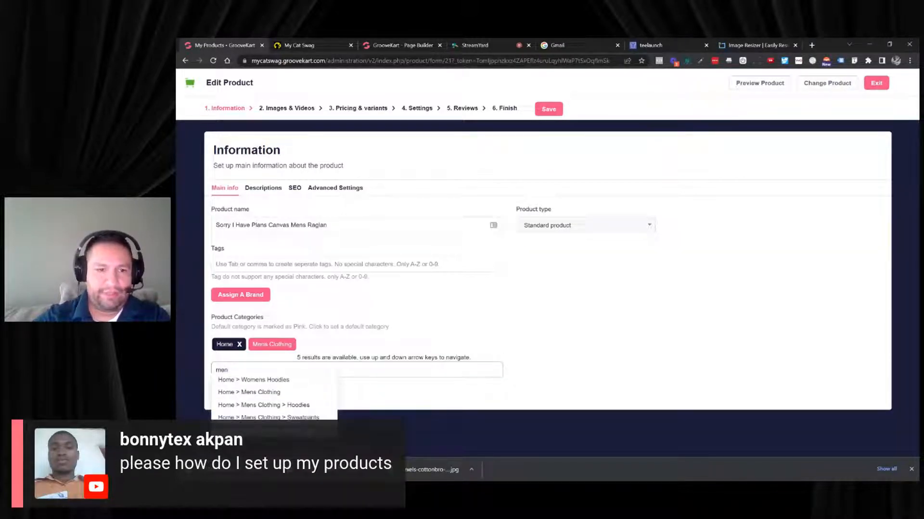
click(307, 430)
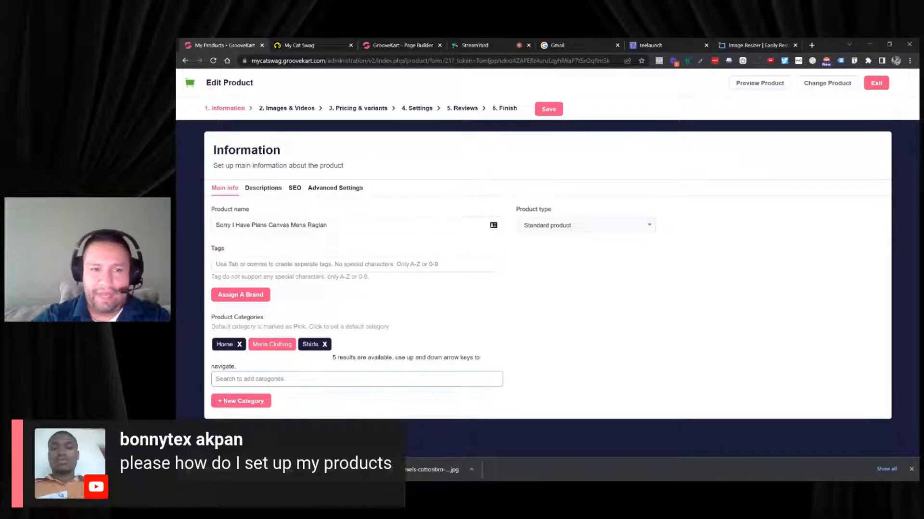
Step: Copy the product name "Sorry I Have Plans Canvas Mens Raglan" into the Open Graph title of the SEO settings
drag(333, 225, 198, 223)
key(ctrl+c)
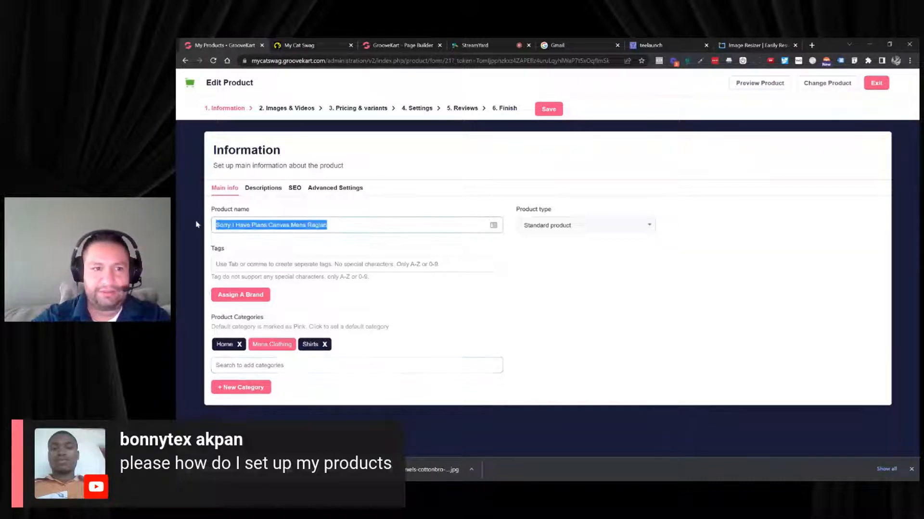
click(295, 188)
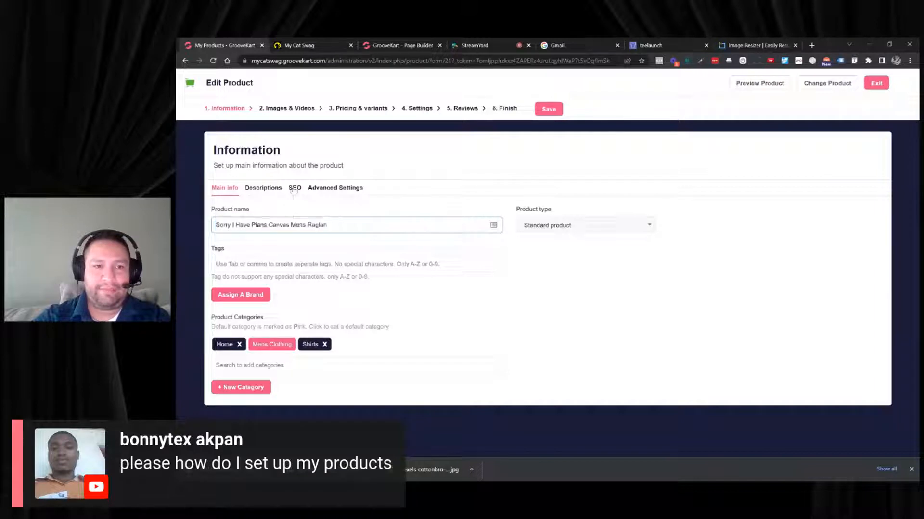
scroll(280, 262, down, 1)
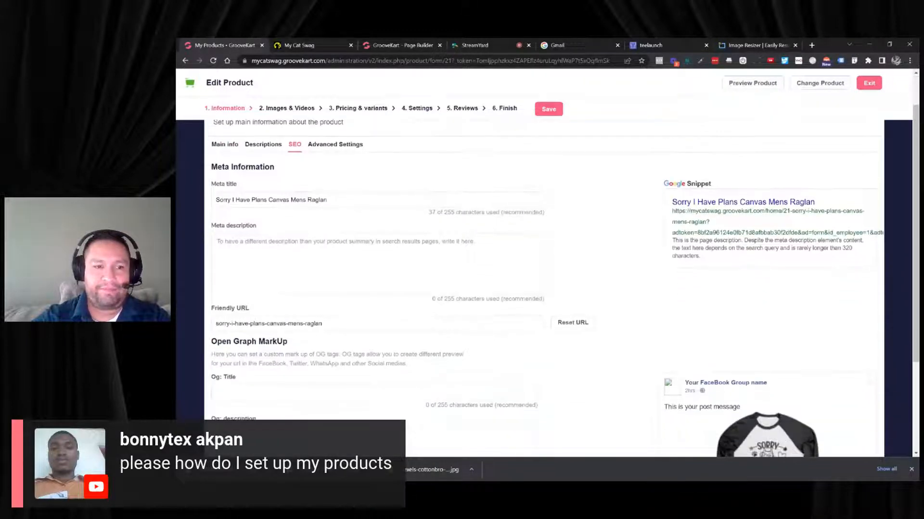
click(269, 393)
key(ctrl+v)
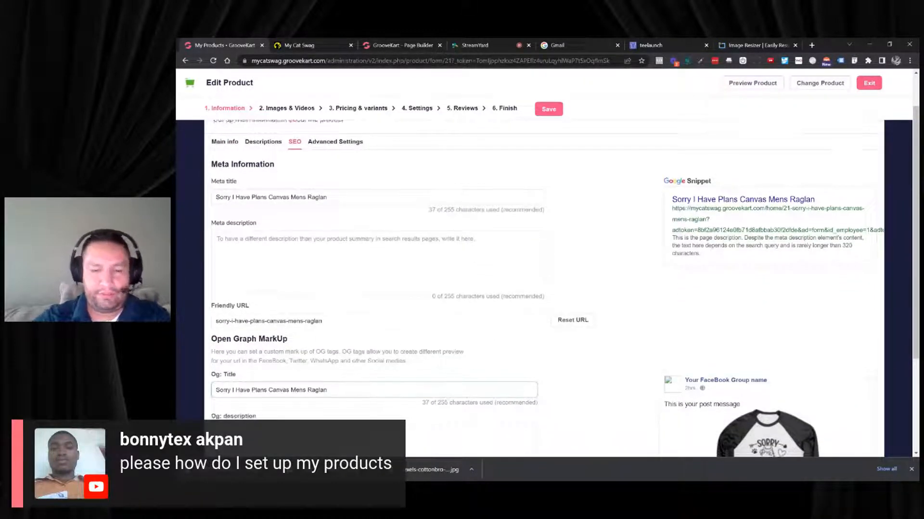
scroll(376, 288, down, 2)
scroll(312, 269, up, 3)
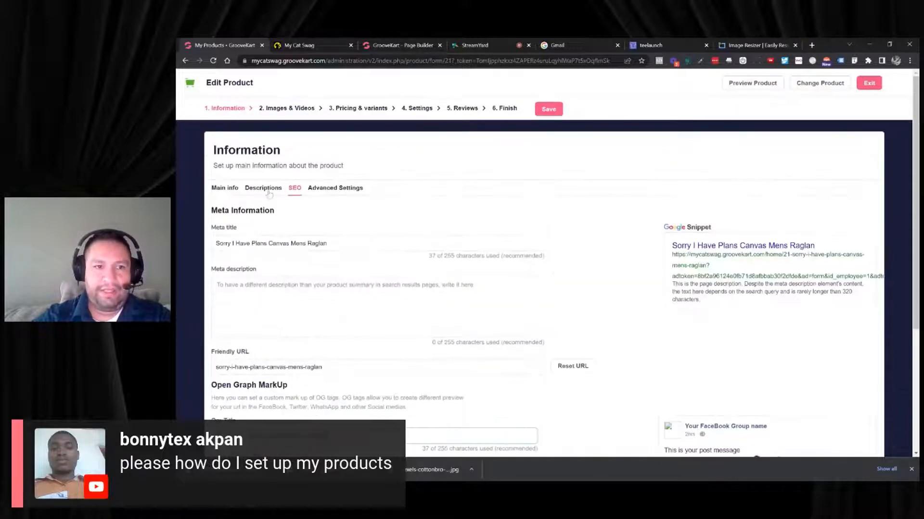
Step: Write the summary product description "This makes the perfect gift for any cat lover!"
click(263, 185)
scroll(312, 271, down, 1)
scroll(312, 271, down, 1)
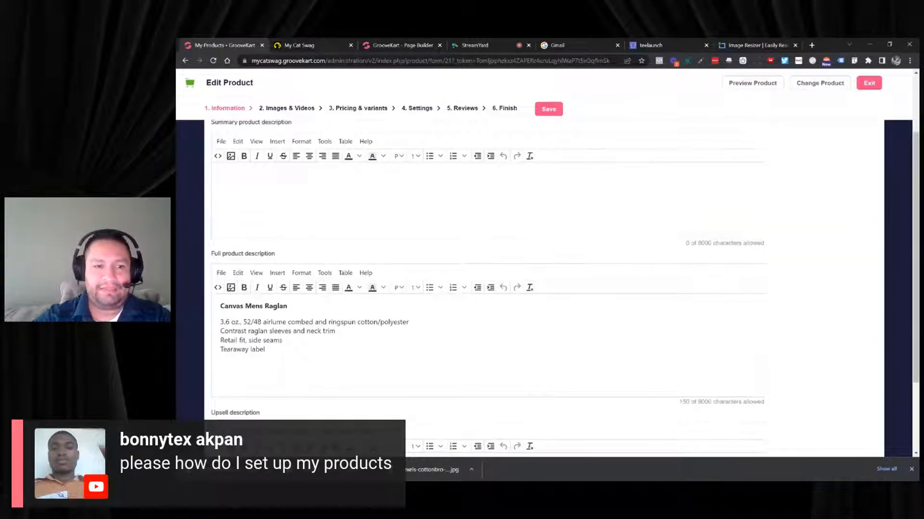
drag(265, 350, 220, 323)
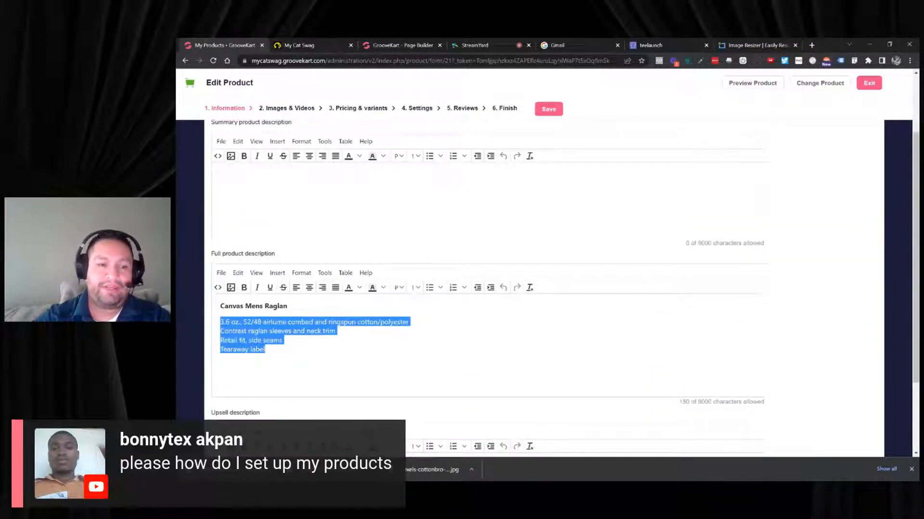
scroll(543, 289, up, 2)
click(220, 262)
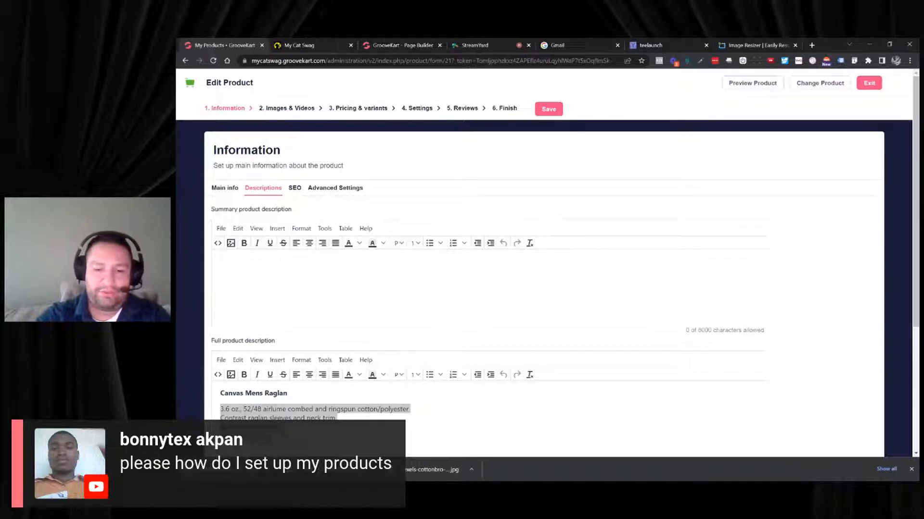
text(O)
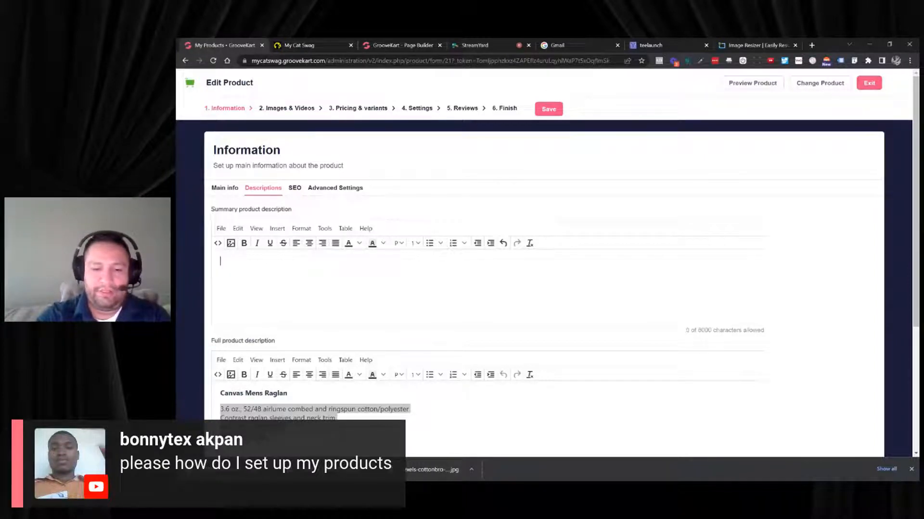
text(This mak)
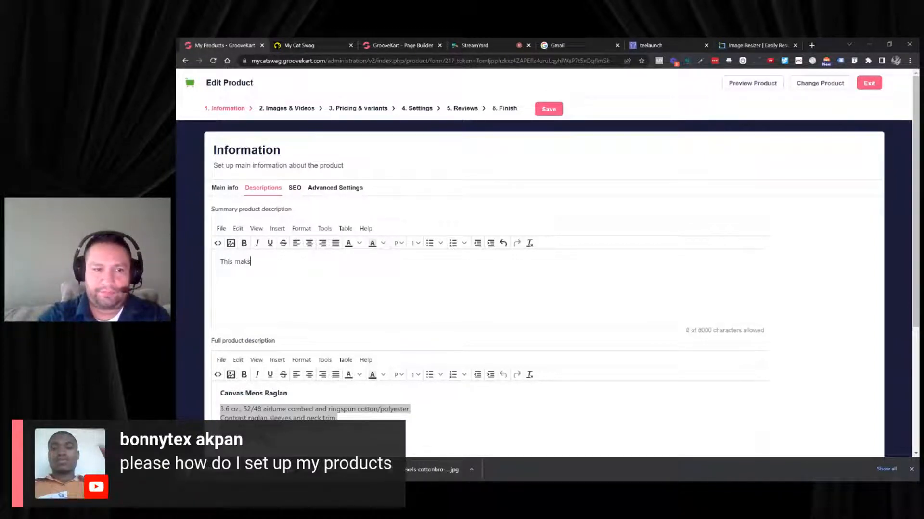
text(es h)
key(BackSpace)
text(th)
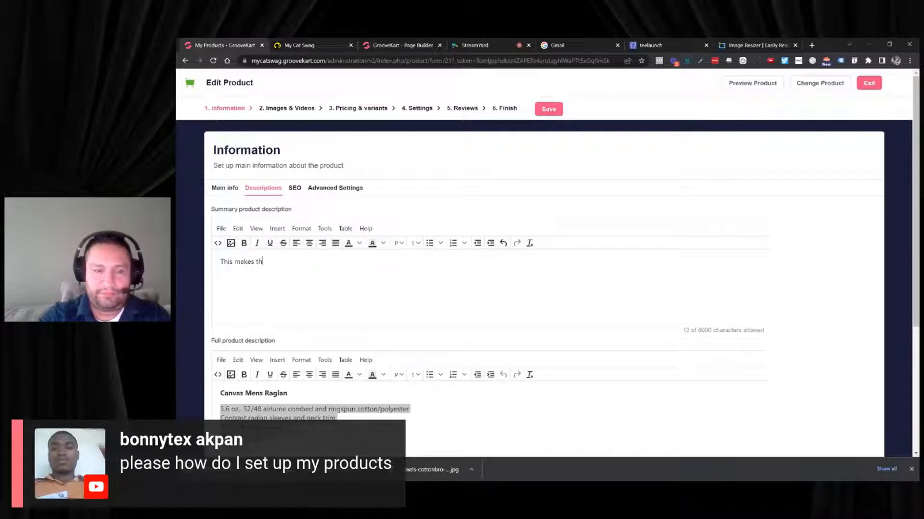
text(e perfect )
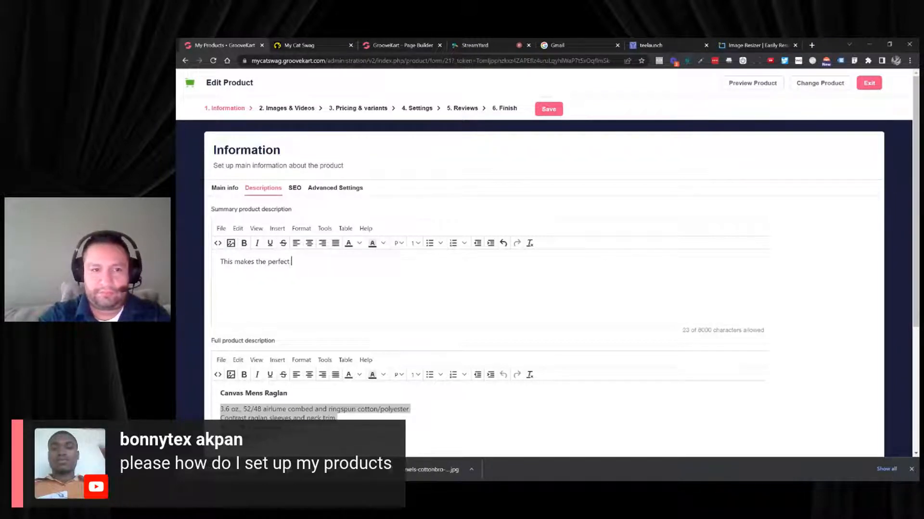
text(gift for a)
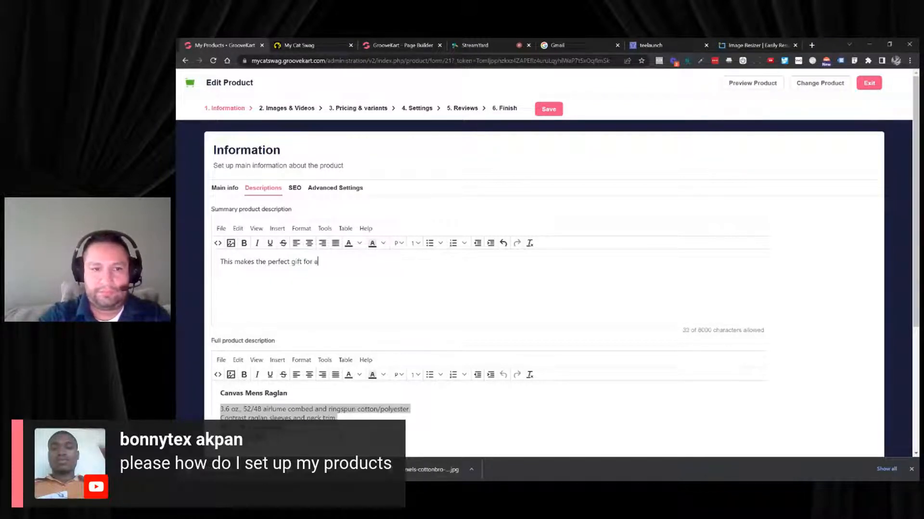
text(ny cat lover!)
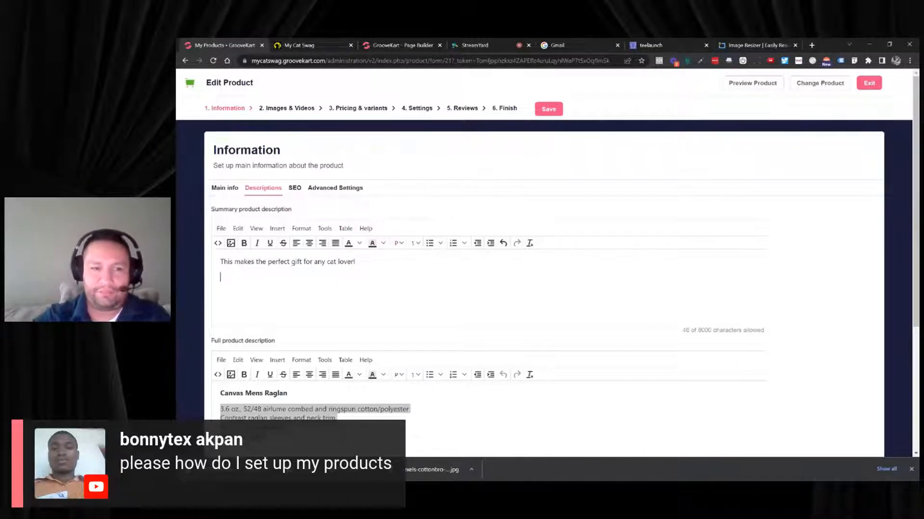
Step: Format the summary description sentence as black, bold and italic text
triple_click(284, 262)
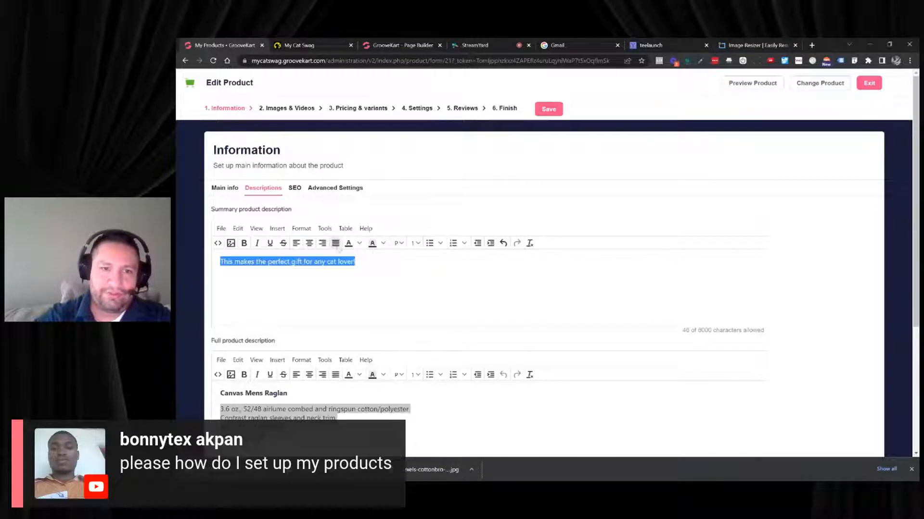
click(359, 243)
click(350, 287)
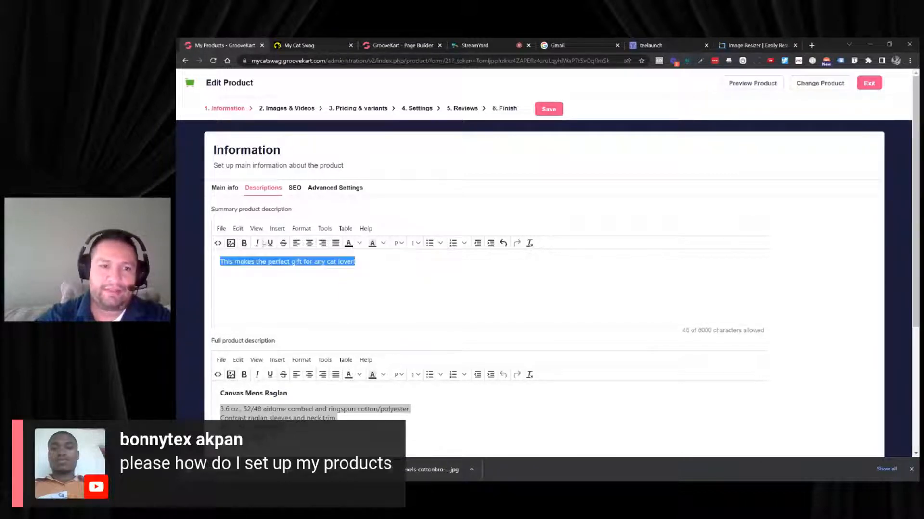
click(257, 243)
click(244, 243)
click(220, 277)
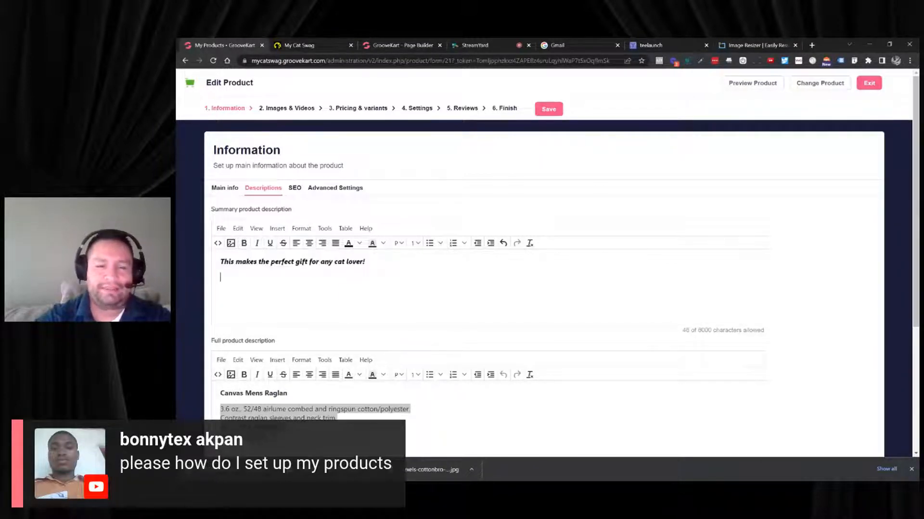
Step: Look over the full and upsell descriptions, and preview the raglan product page on the storefront
scroll(492, 200, down, 4)
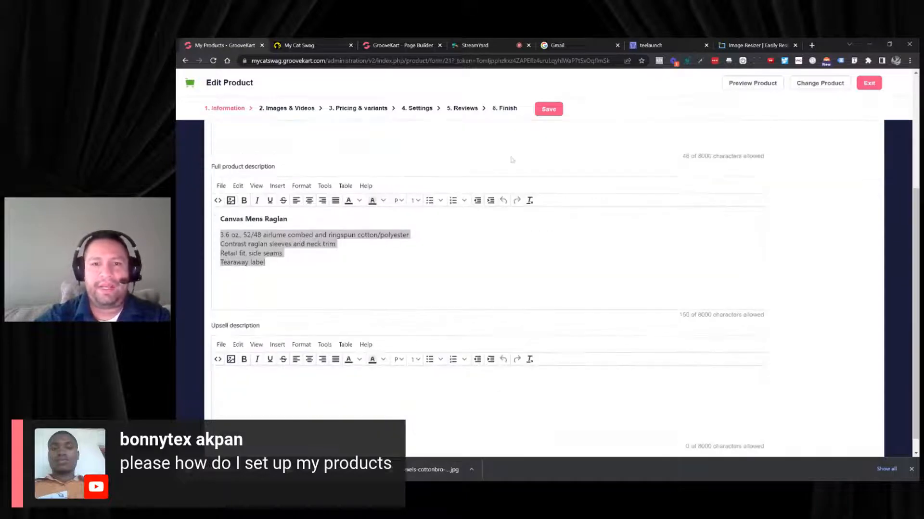
scroll(393, 282, down, 1)
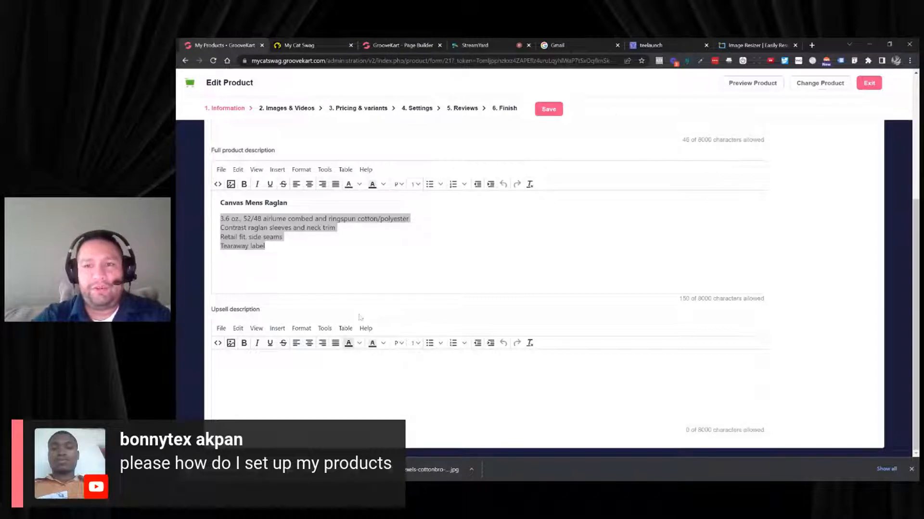
click(753, 85)
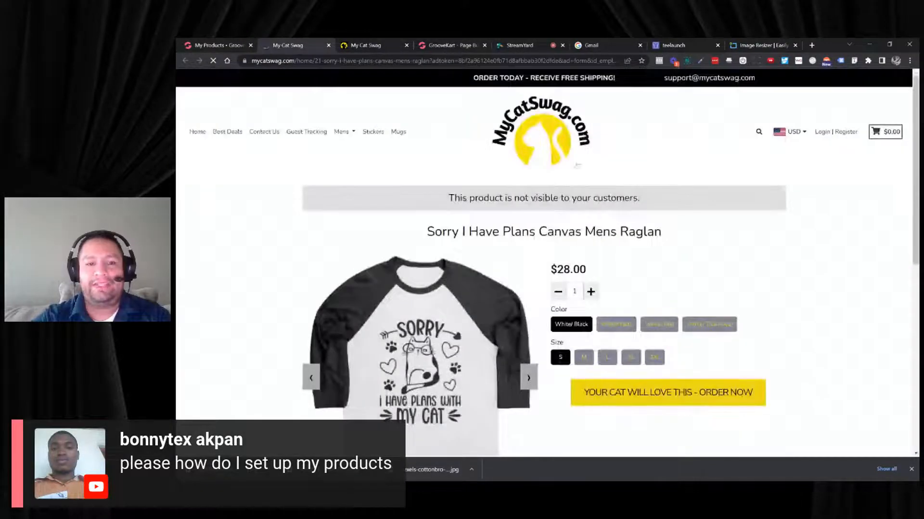
scroll(568, 176, down, 1)
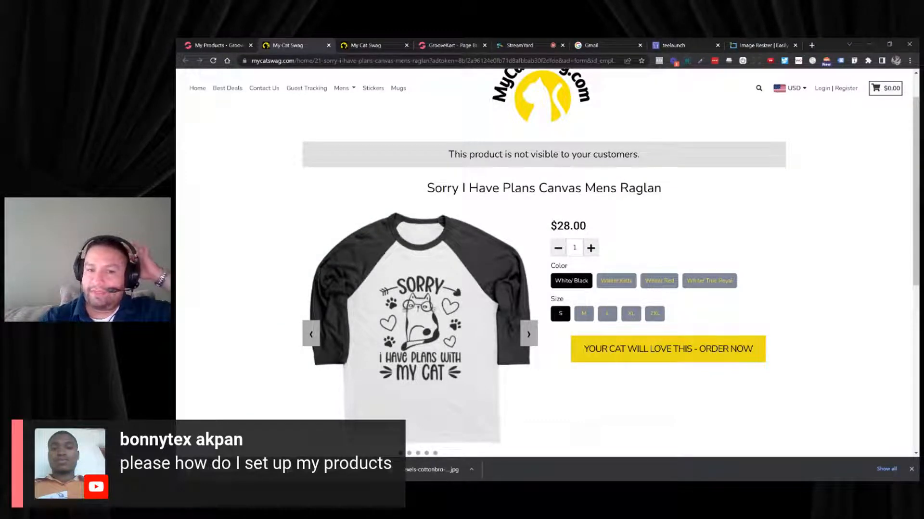
Step: Return to the product editor and write the upsell description "Add this to your order today and save BIG!"
click(231, 45)
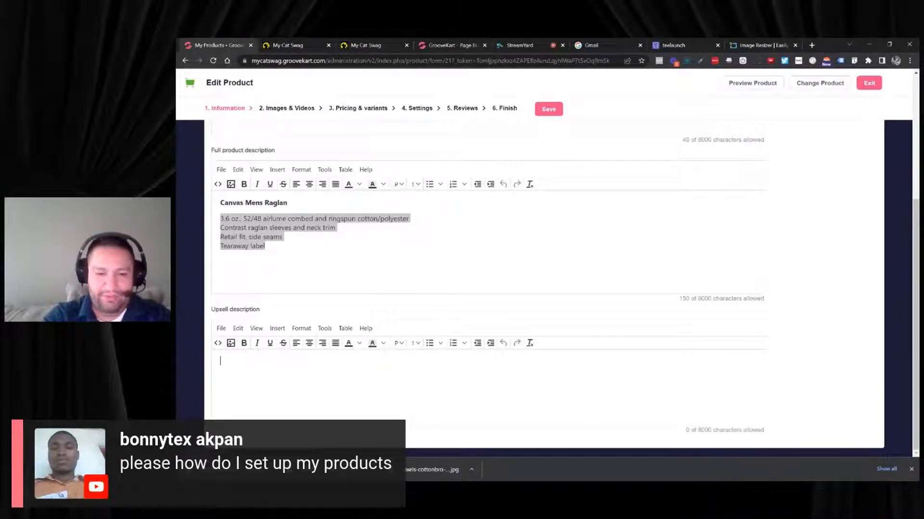
text(Add this to t)
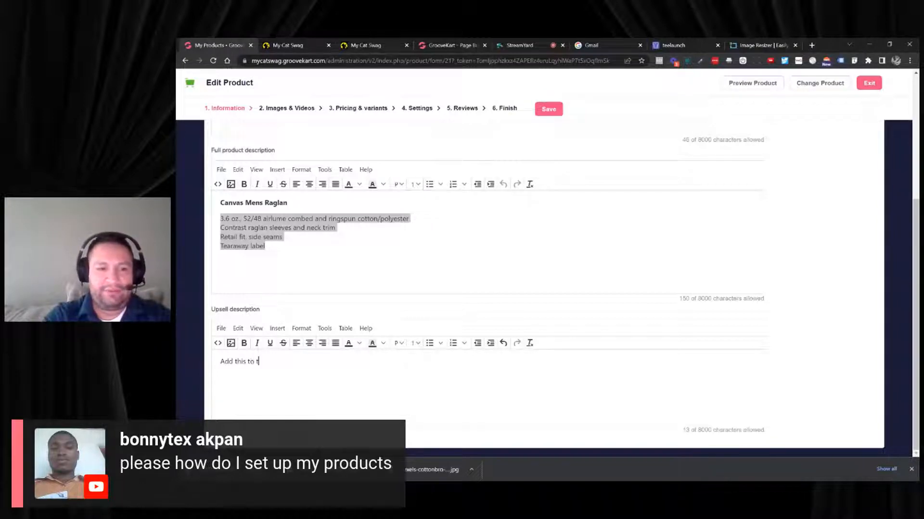
key(BackSpace)
text(your order)
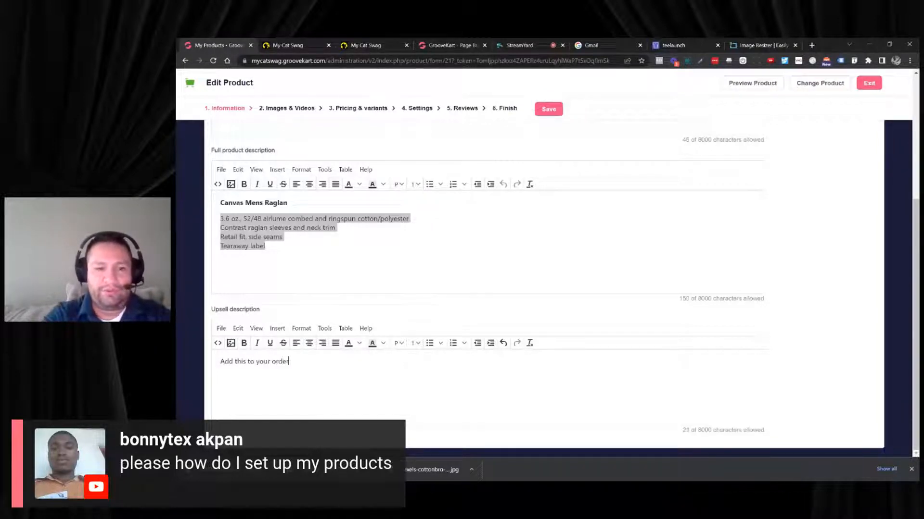
text( today and s)
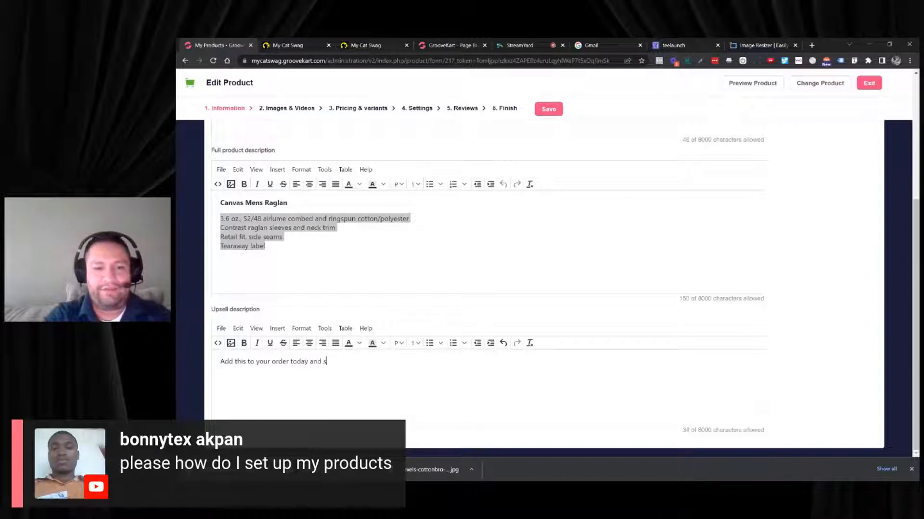
text(ave Bl)
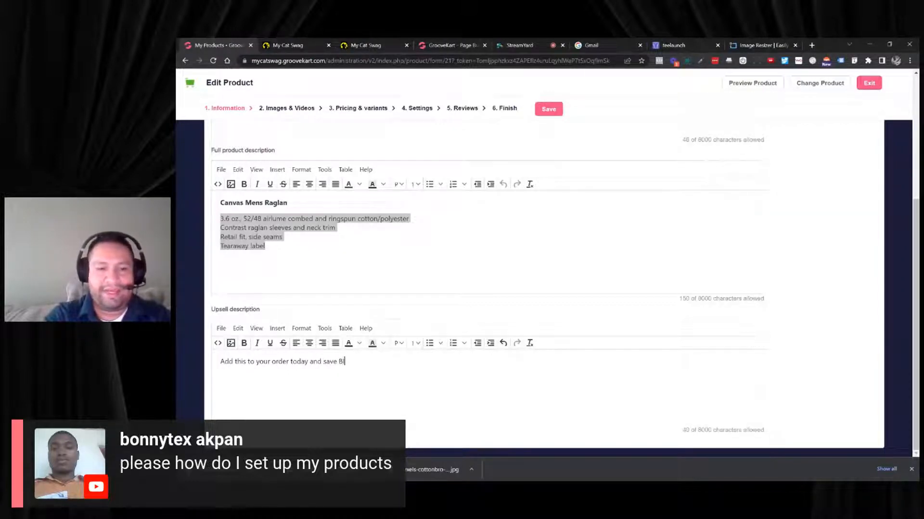
key(BackSpace)
text(IG!)
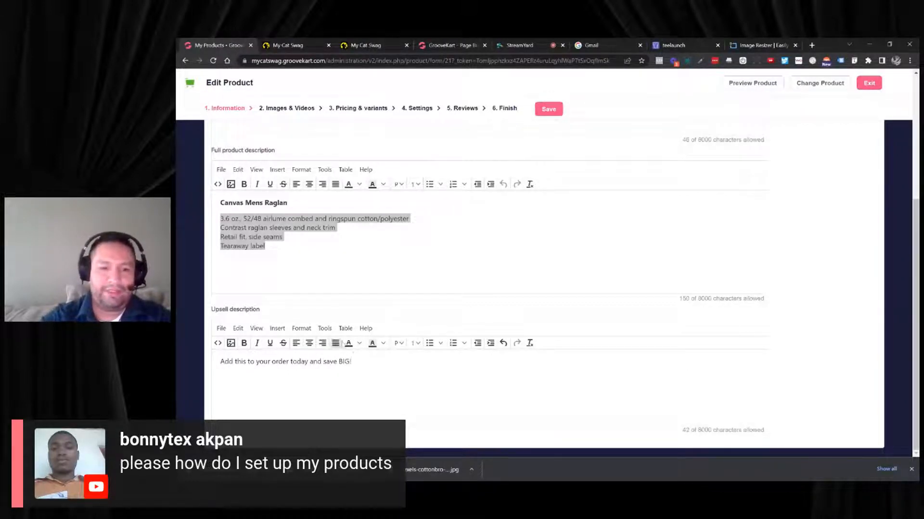
Step: Format the upsell description sentence as Heading 3 and save the product
drag(354, 362, 177, 362)
click(398, 343)
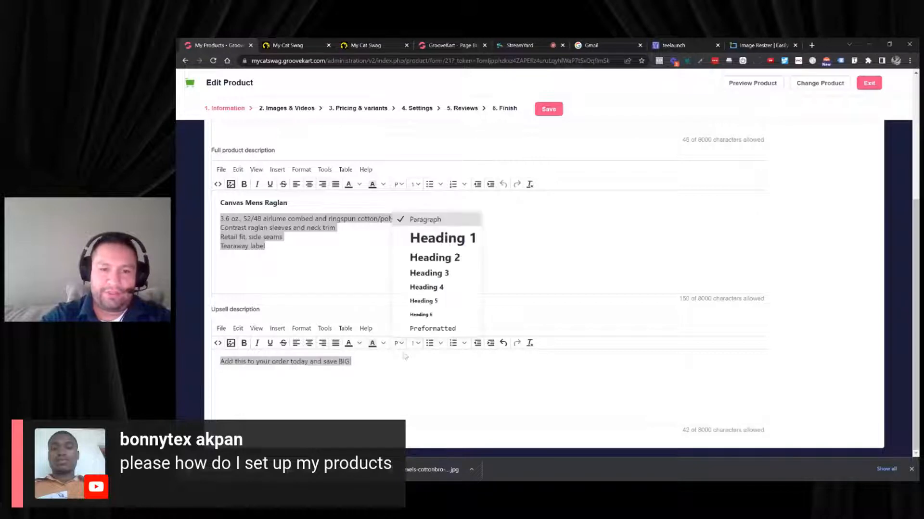
click(444, 275)
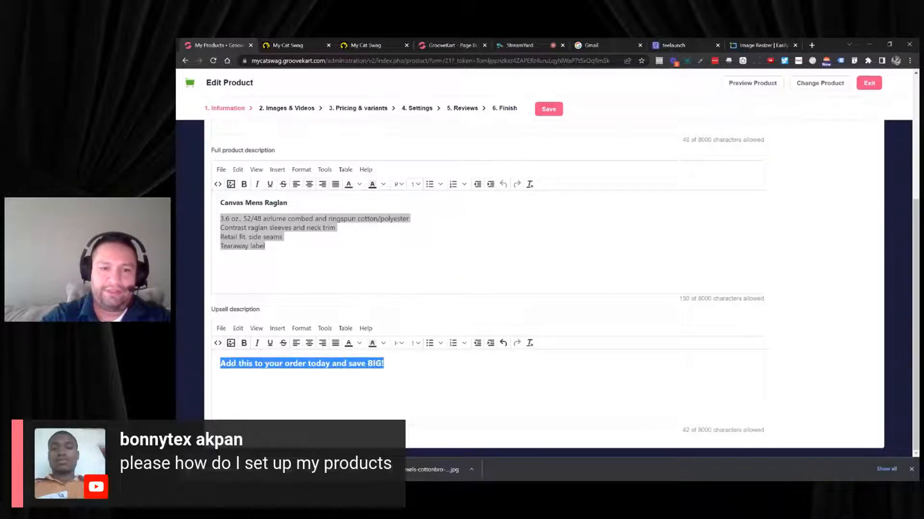
click(457, 299)
click(453, 373)
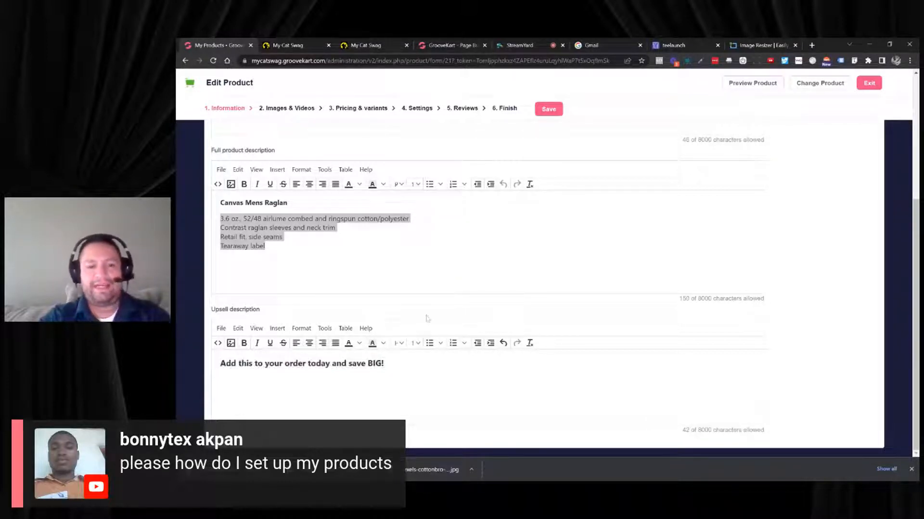
click(549, 111)
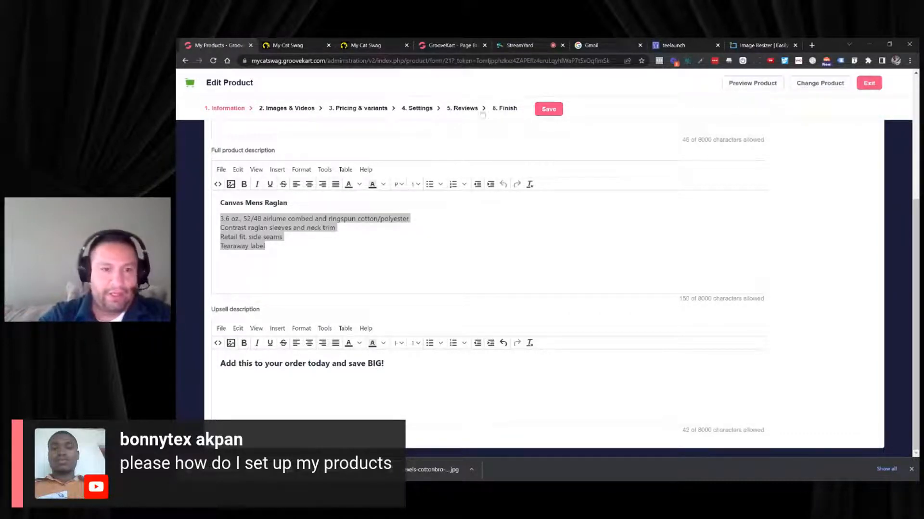
Step: Check the empty meta description in the SEO settings and copy the entire full product description
scroll(386, 147, up, 3)
scroll(386, 147, up, 2)
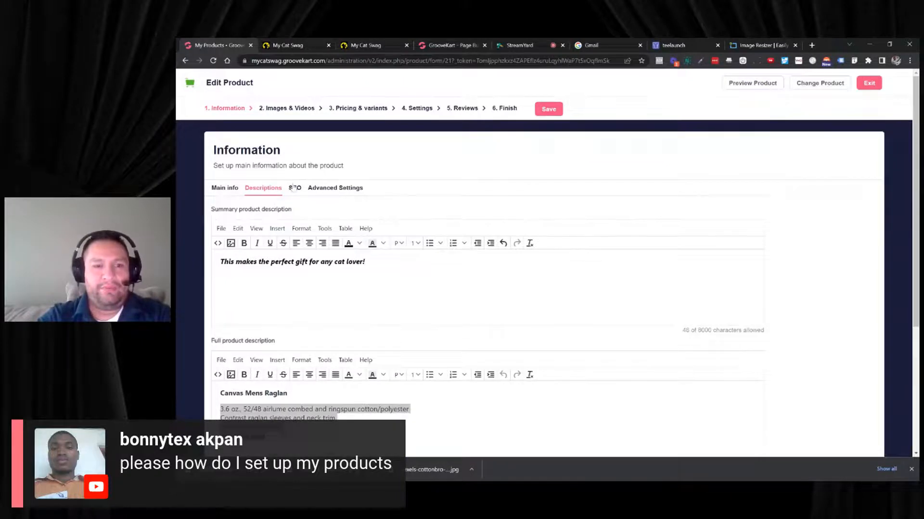
click(293, 188)
scroll(279, 191, down, 1)
scroll(270, 194, up, 1)
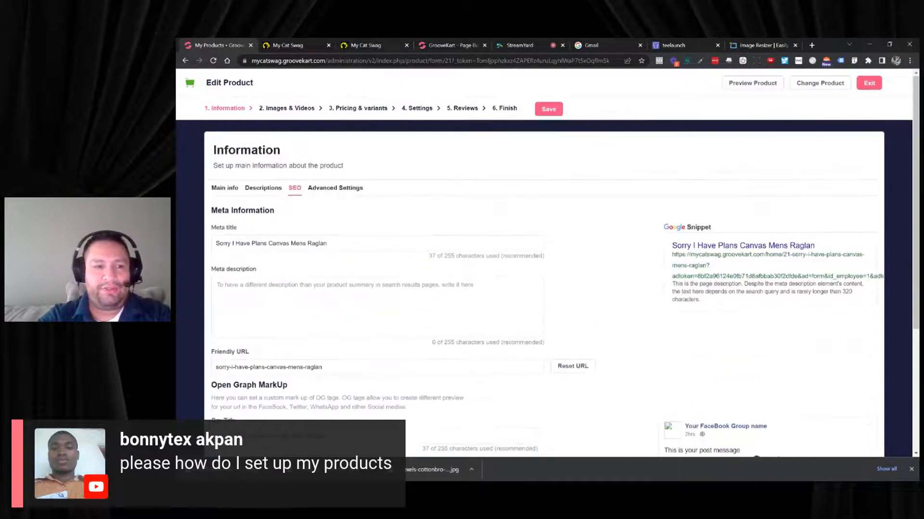
click(265, 189)
scroll(337, 240, down, 2)
drag(220, 321, 265, 350)
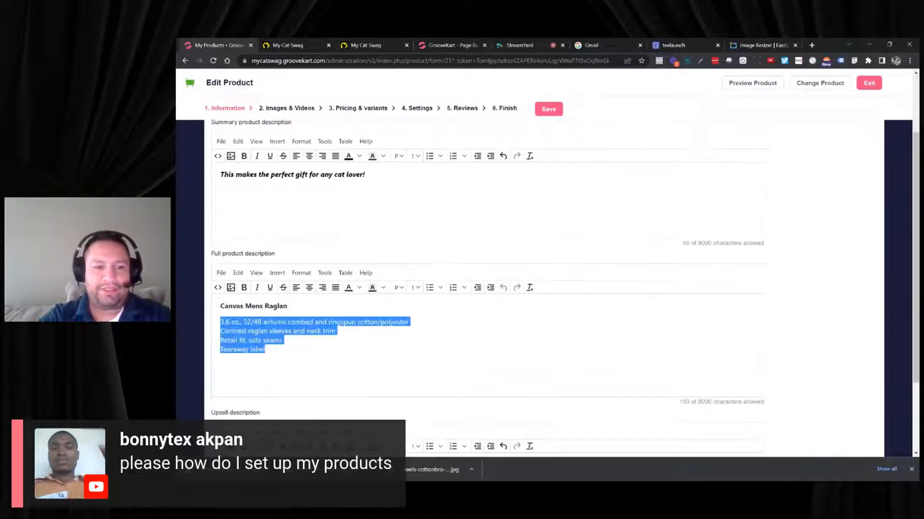
click(224, 305)
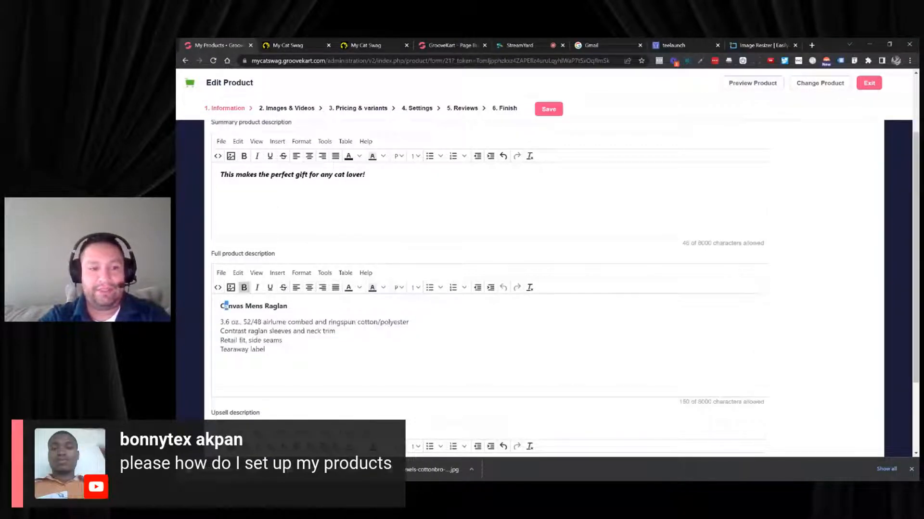
key(ctrl+a)
key(ctrl+c)
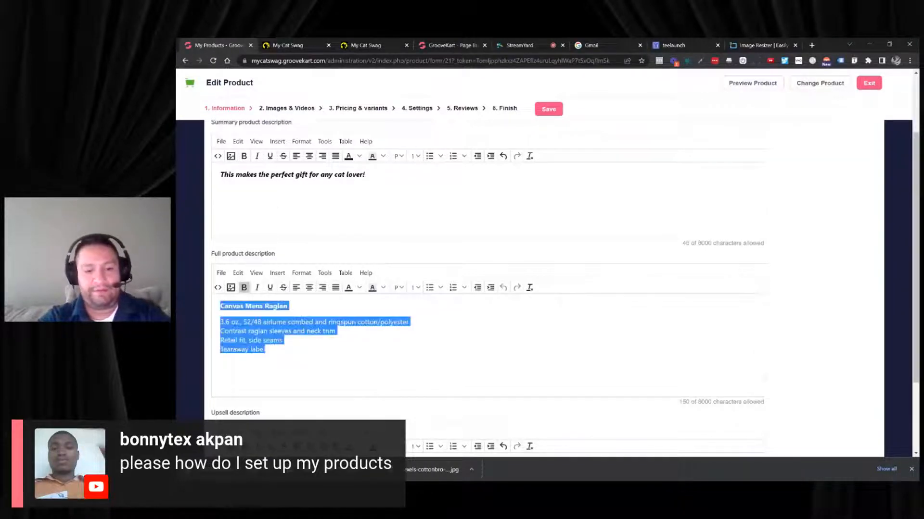
Step: Paste the copied full product description into the meta description of the SEO settings
scroll(323, 159, up, 2)
click(296, 189)
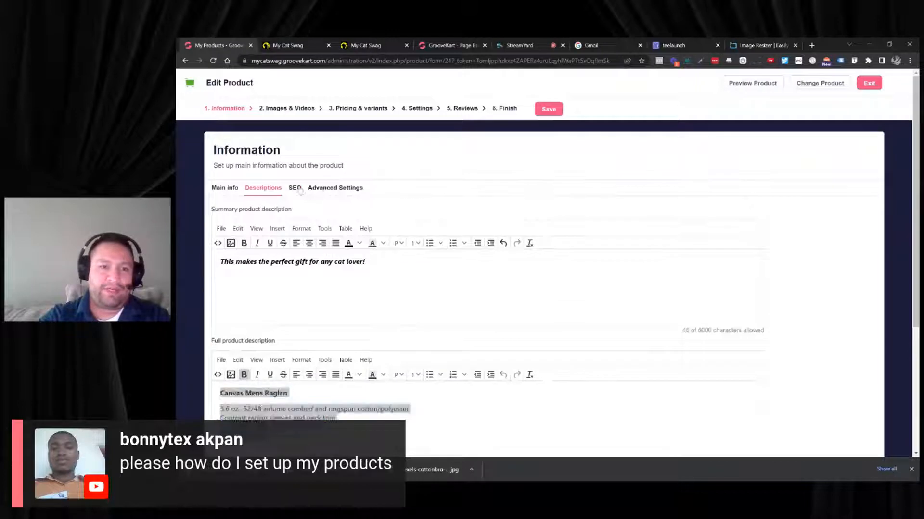
click(335, 293)
key(ctrl+v)
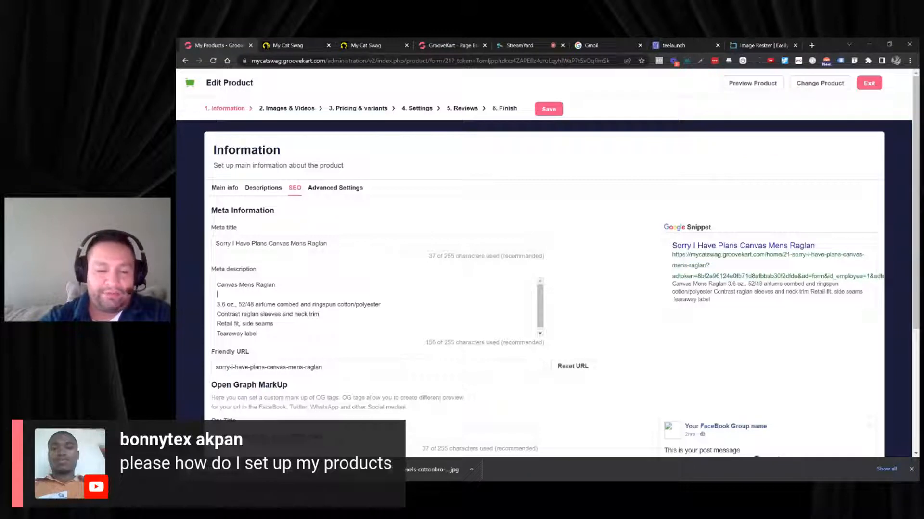
Step: Copy the summary description "This makes the perfect gift for any cat lover!" into the Open Graph description
scroll(377, 307, down, 1)
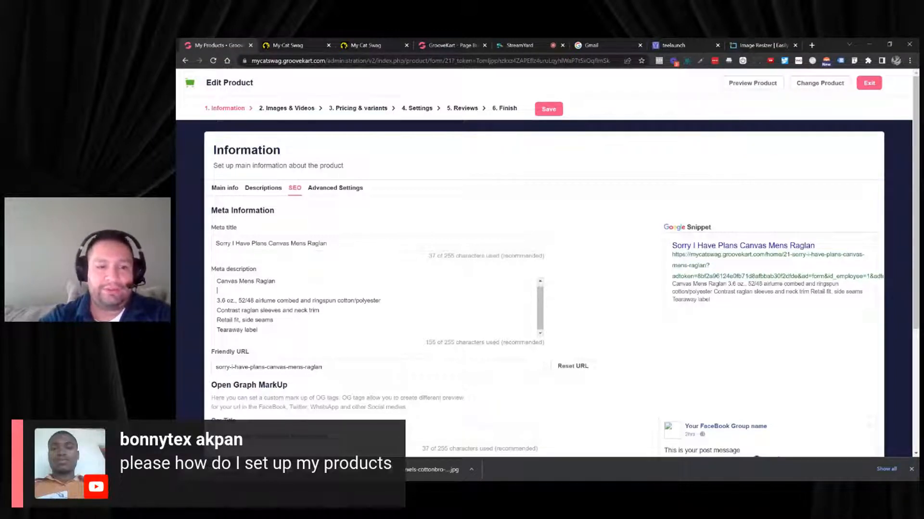
scroll(377, 308, down, 3)
click(217, 346)
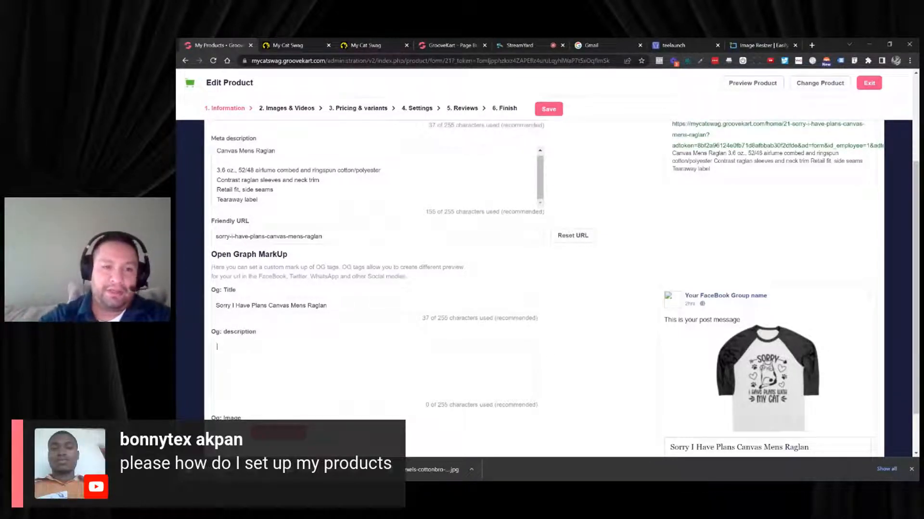
scroll(543, 289, up, 5)
click(263, 188)
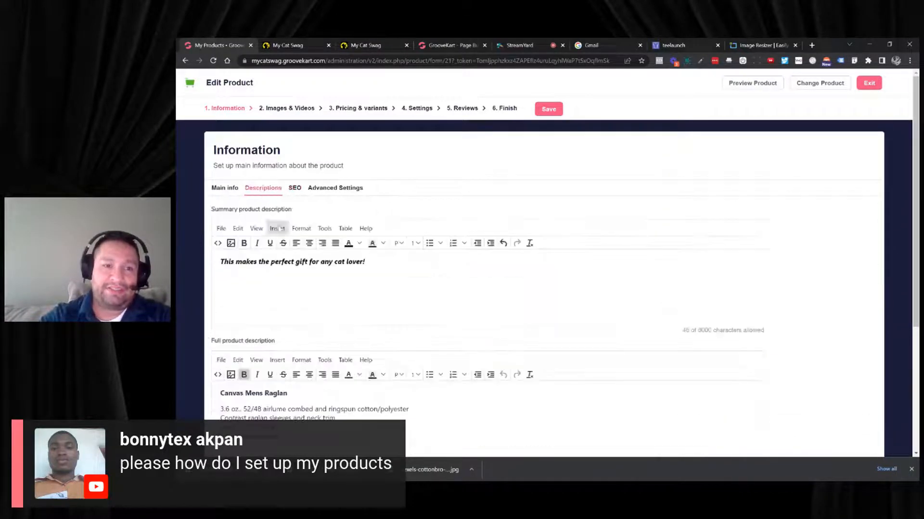
drag(365, 261, 220, 262)
key(ctrl+c)
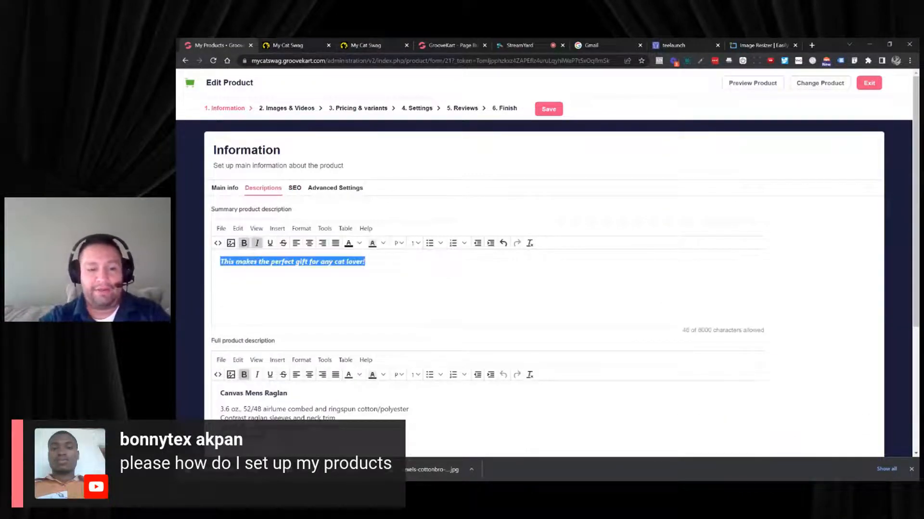
click(304, 189)
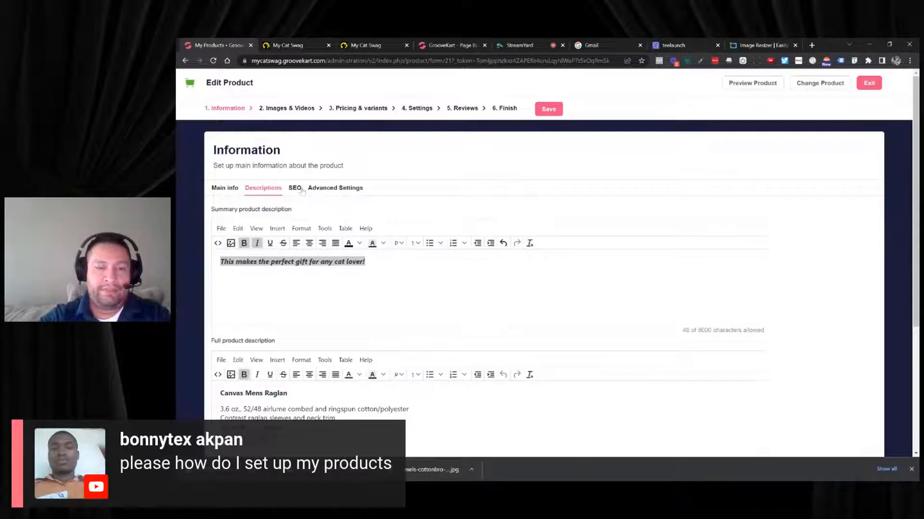
click(295, 188)
scroll(308, 288, down, 5)
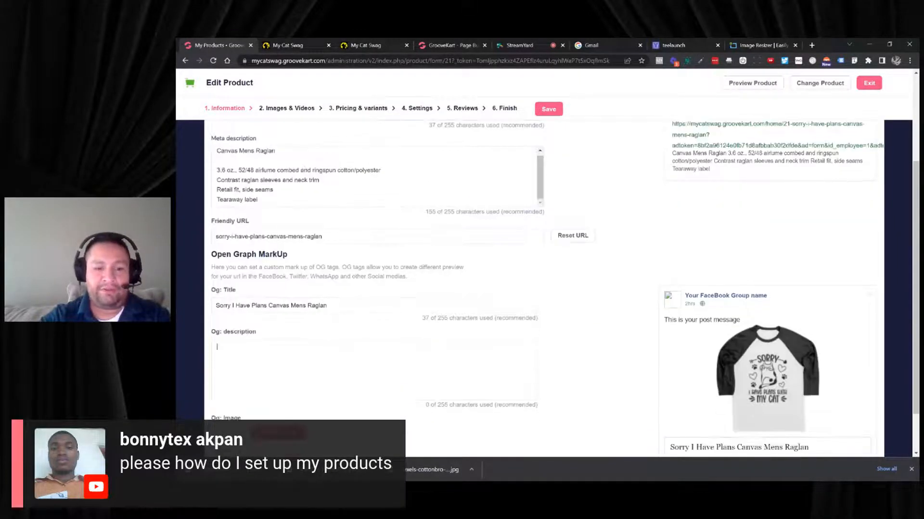
key(ctrl+v)
scroll(631, 294, down, 1)
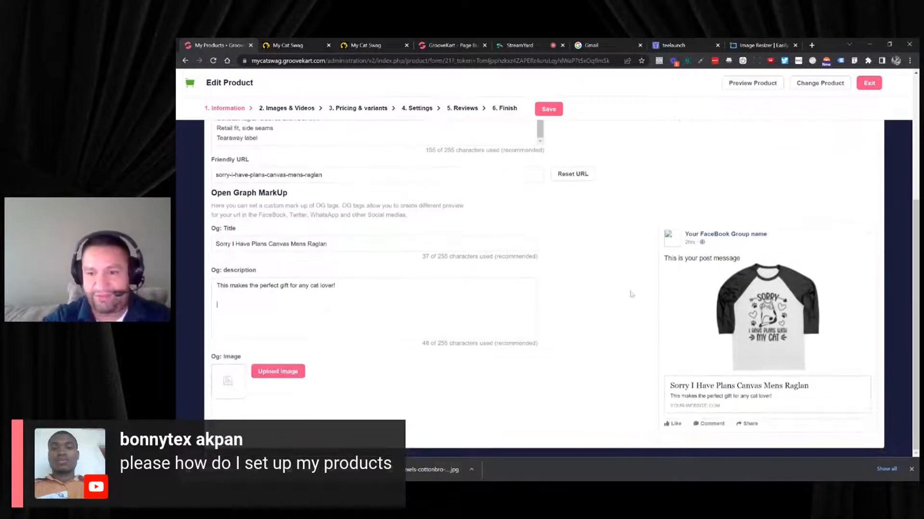
Step: Look over the raglan's product images and open its pricing and variants settings
scroll(632, 293, up, 6)
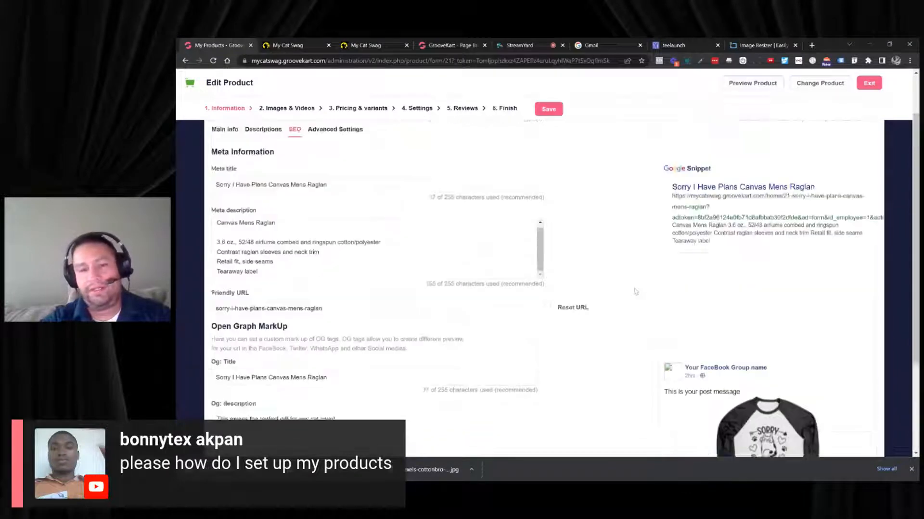
click(298, 113)
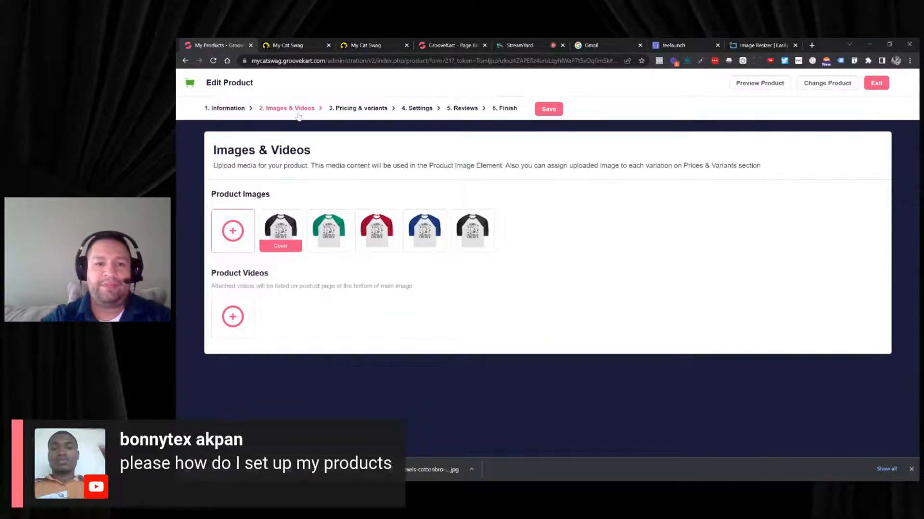
click(352, 110)
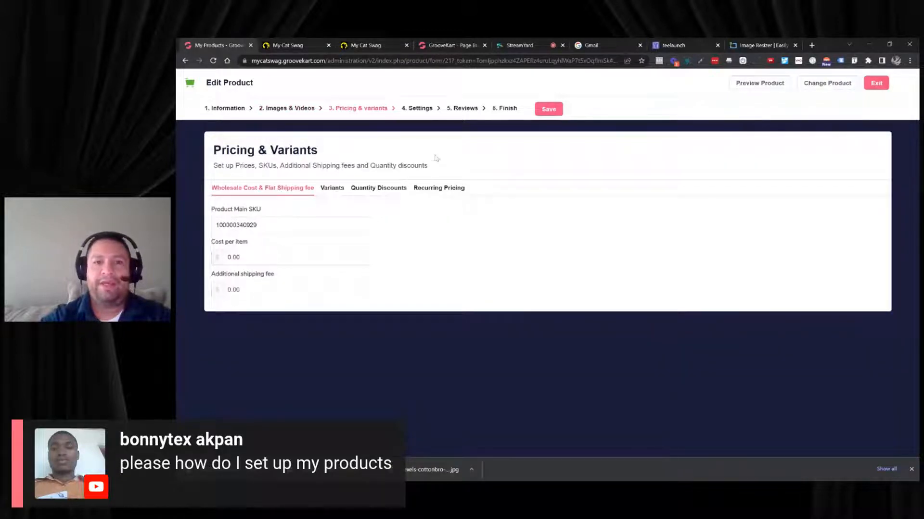
Step: Switch to Teelaunch and look up the teelaunch price of each variant of the "Sorry I Have Plans Canvas Mens Raglan"
click(668, 48)
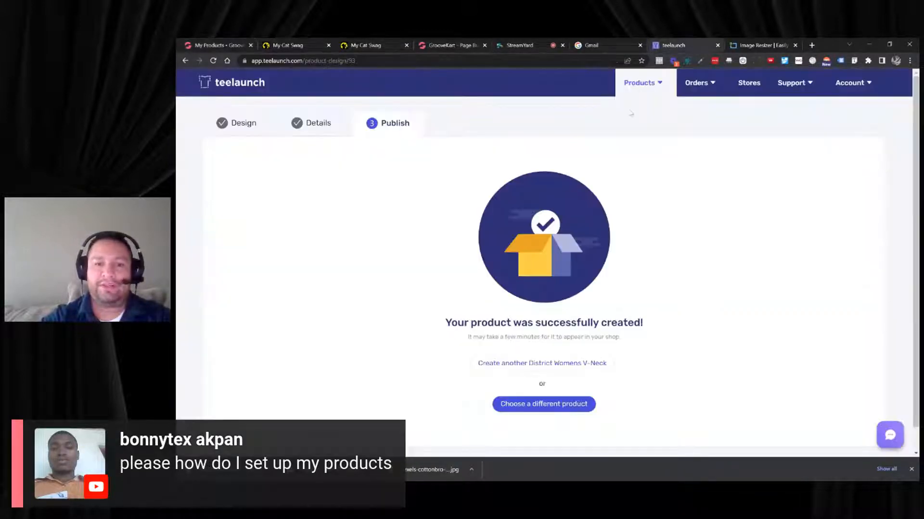
mouse_move(663, 105)
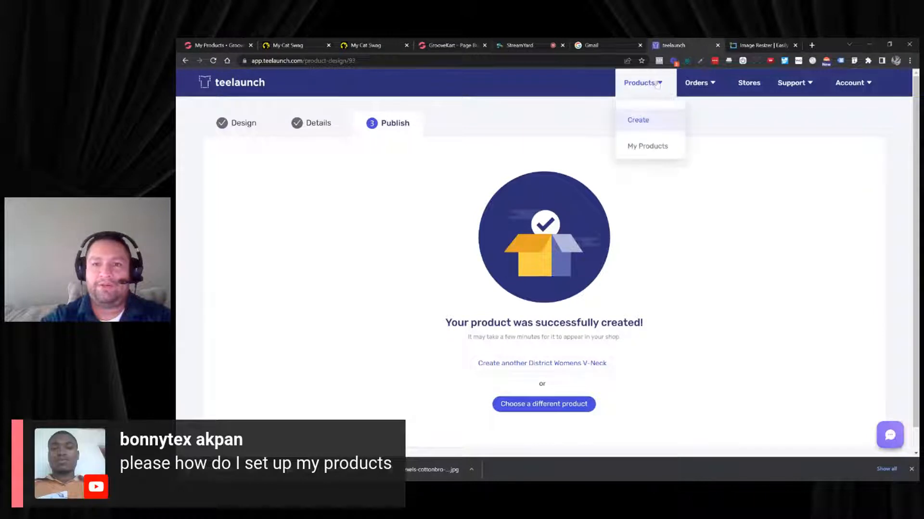
click(640, 148)
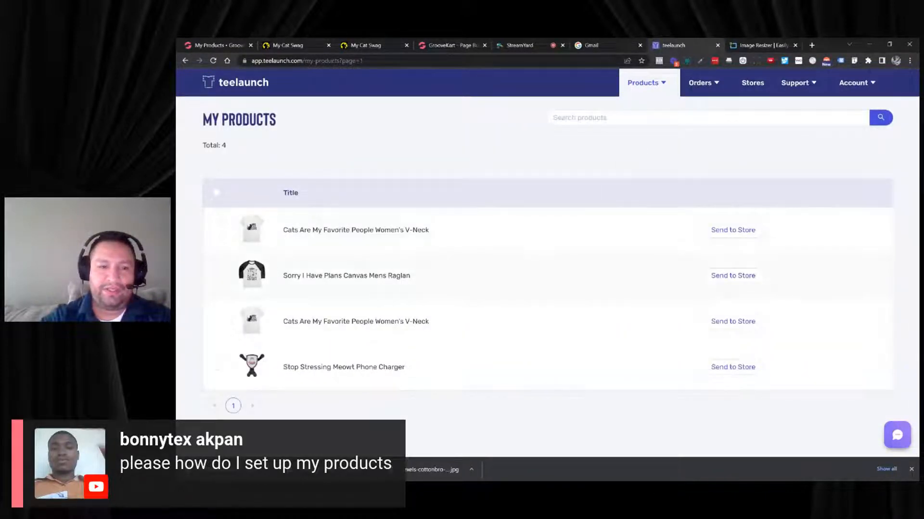
click(289, 284)
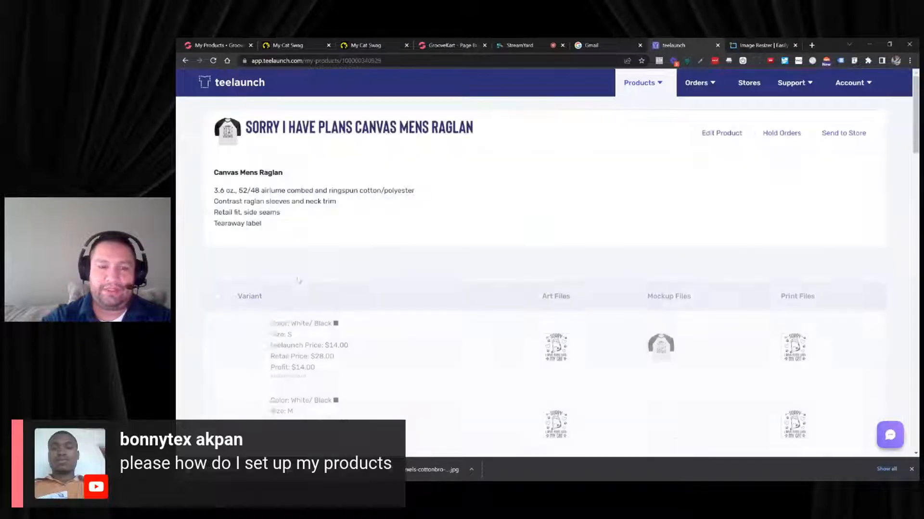
scroll(393, 247, down, 1)
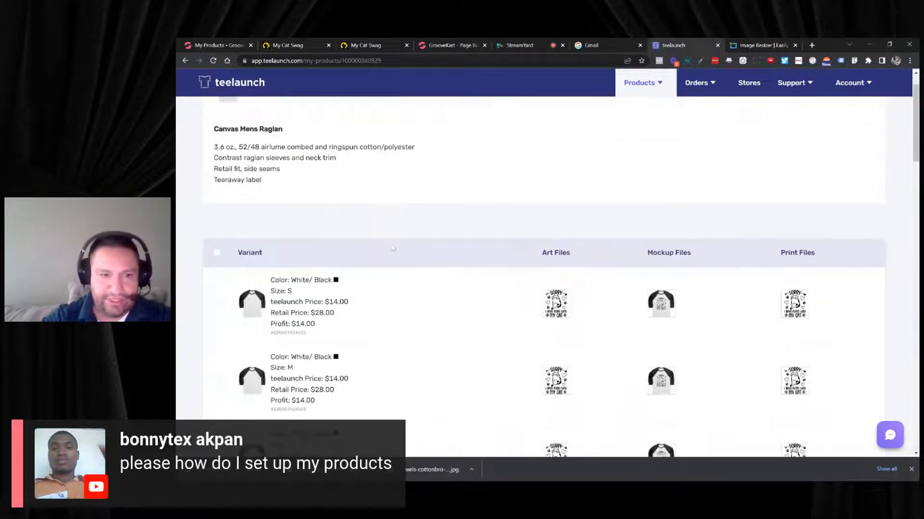
drag(323, 302, 357, 303)
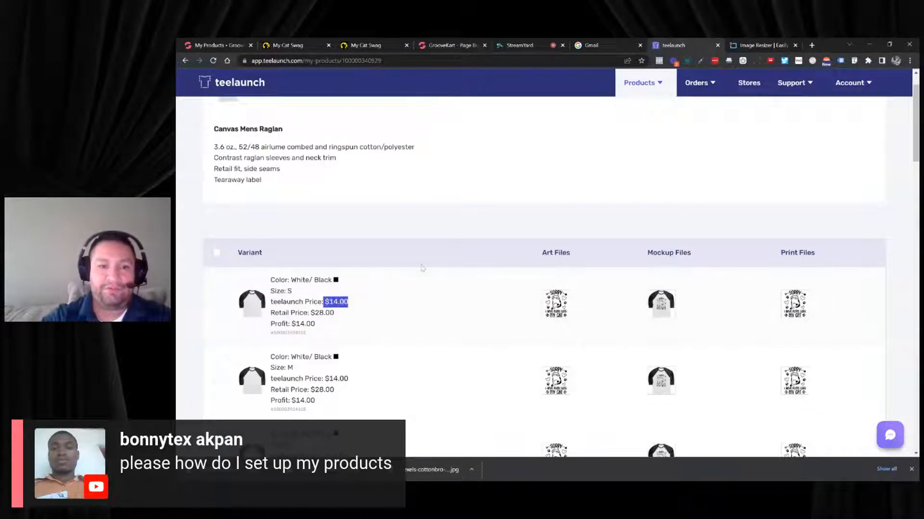
scroll(421, 237, down, 3)
scroll(421, 238, down, 4)
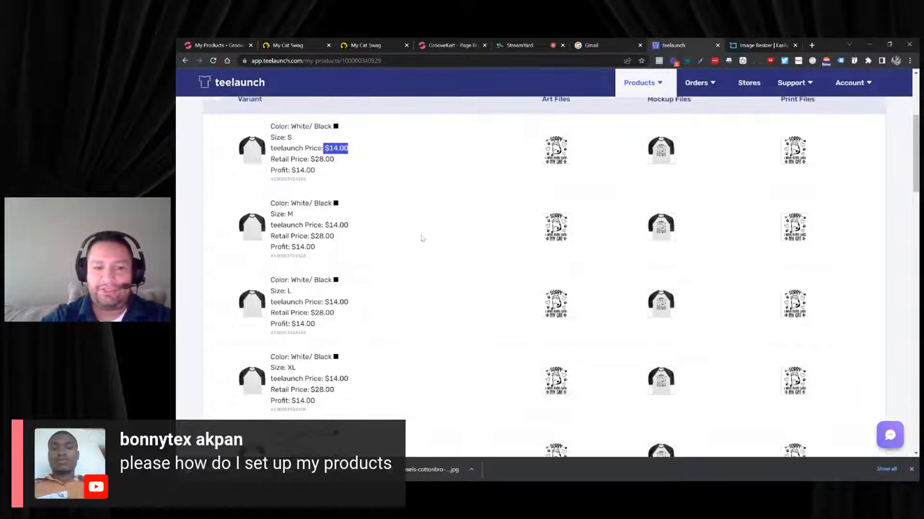
scroll(423, 241, up, 8)
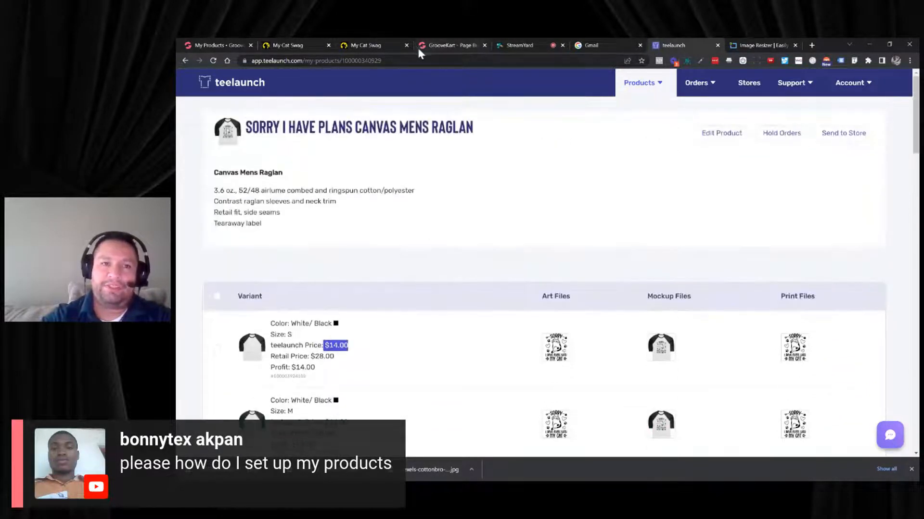
Step: Switch back to the GrooveKart product editor and set the raglan's cost per item to 14.00
click(238, 48)
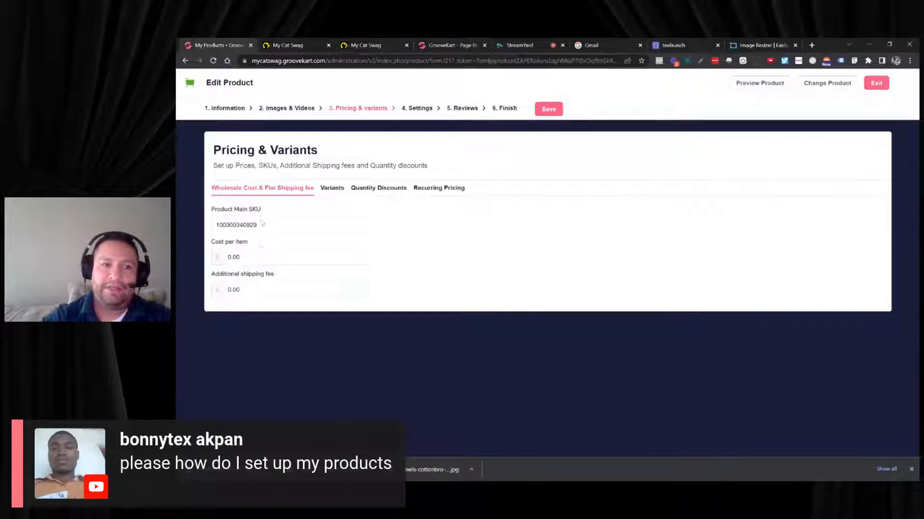
click(233, 257)
text(14.00)
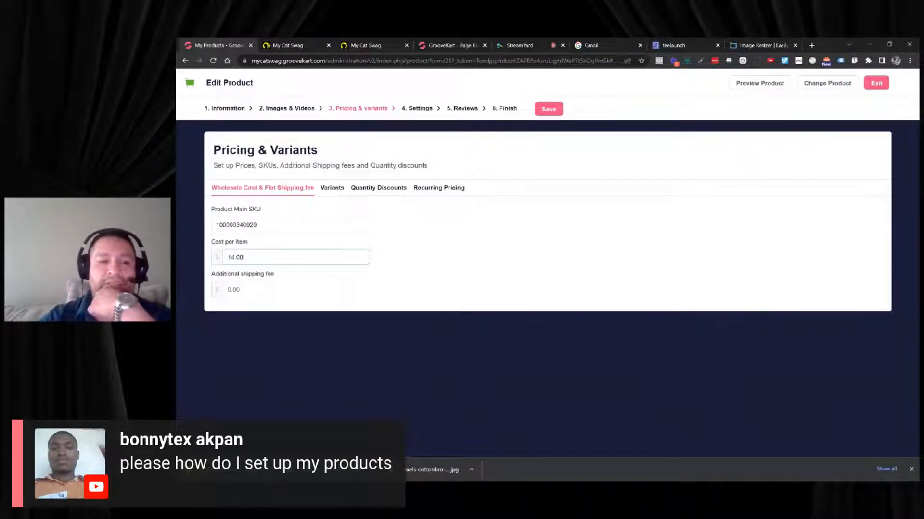
drag(248, 242, 213, 244)
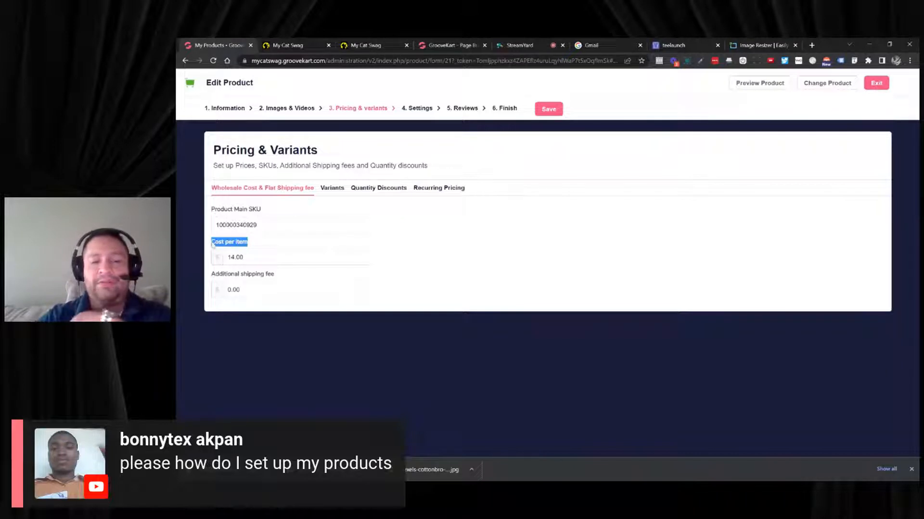
Step: Select all the raglan's available variations and bulk-apply a compare at price of 37.99
click(331, 189)
scroll(347, 223, down, 4)
scroll(452, 245, down, 2)
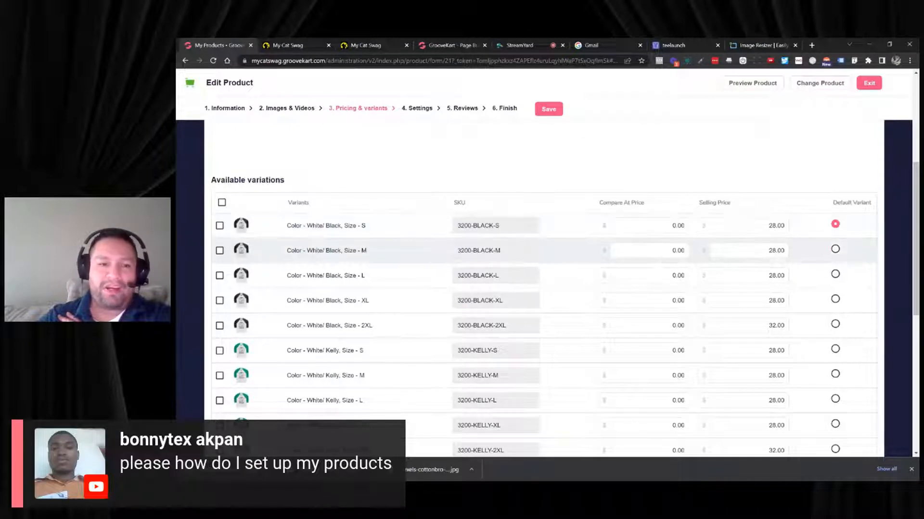
click(221, 204)
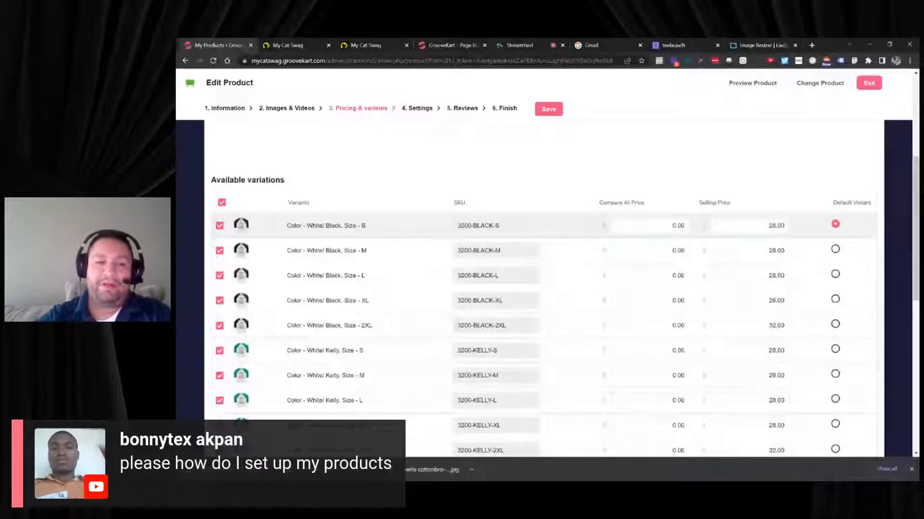
scroll(544, 274, down, 5)
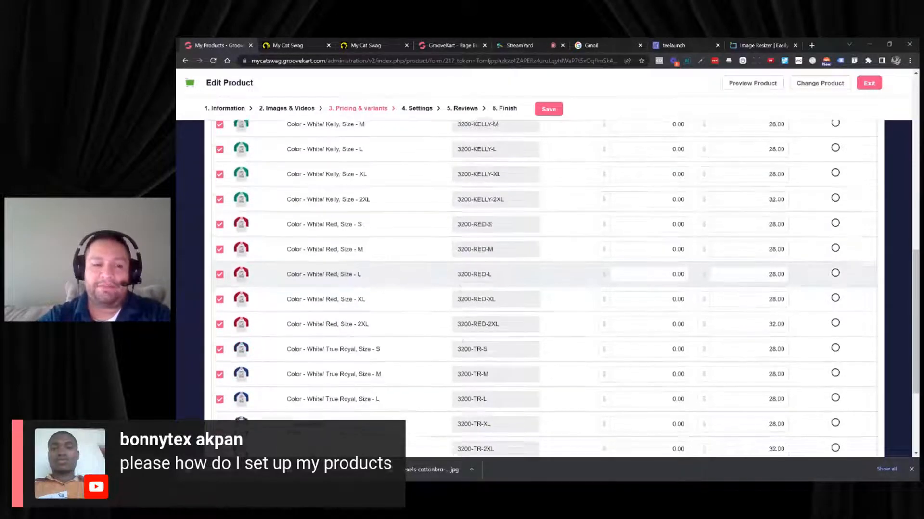
scroll(544, 289, down, 3)
click(310, 398)
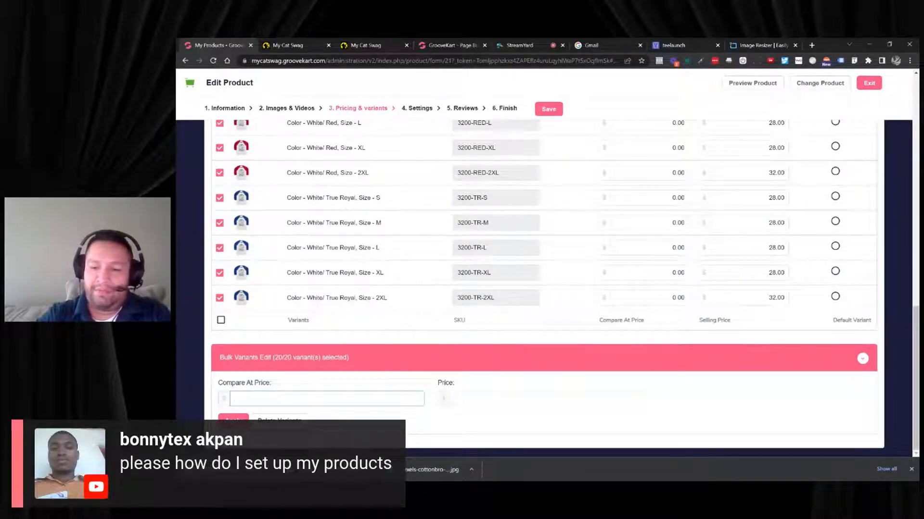
text(7.99)
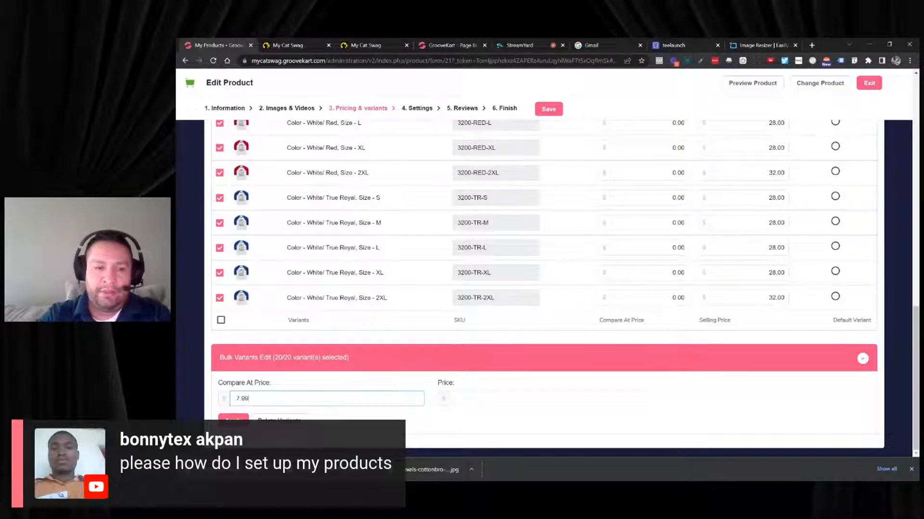
key(ctrl+a)
text(3)
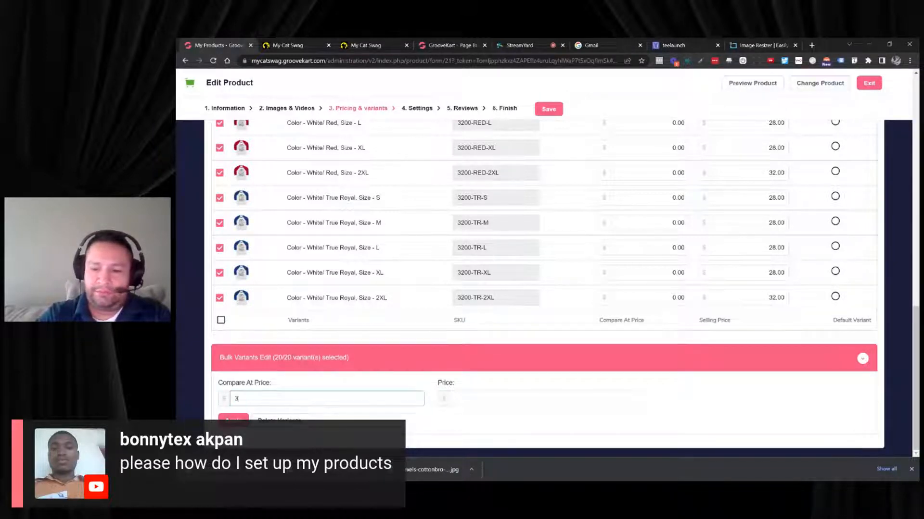
text(7.99)
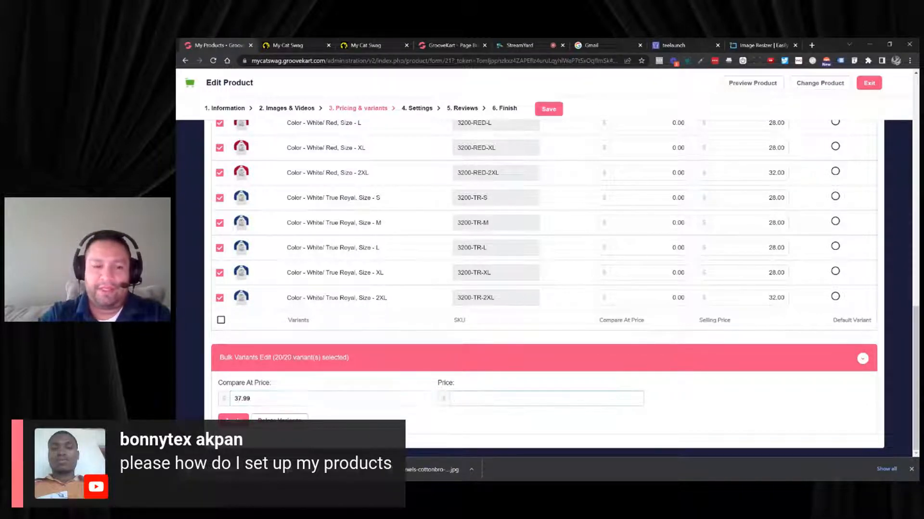
click(233, 417)
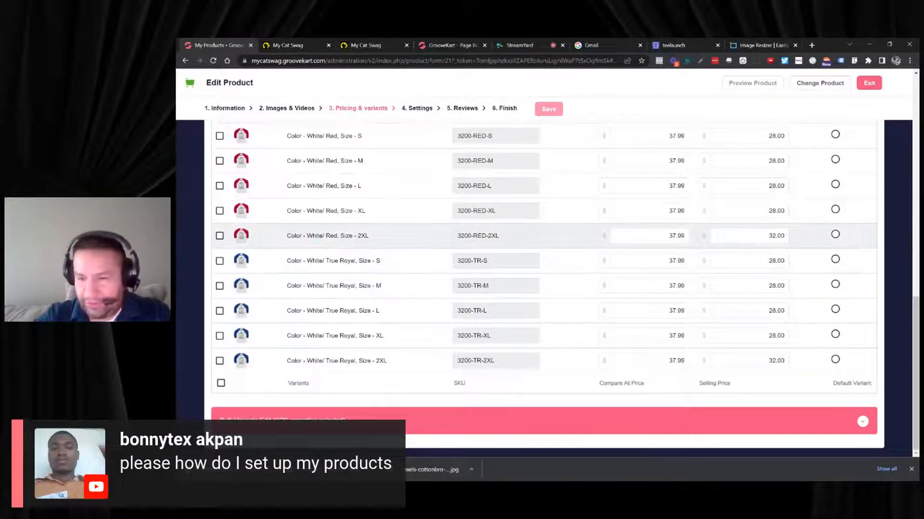
Step: Save the variant pricing and preview the raglan's store page, returning to the product editor
scroll(592, 216, up, 7)
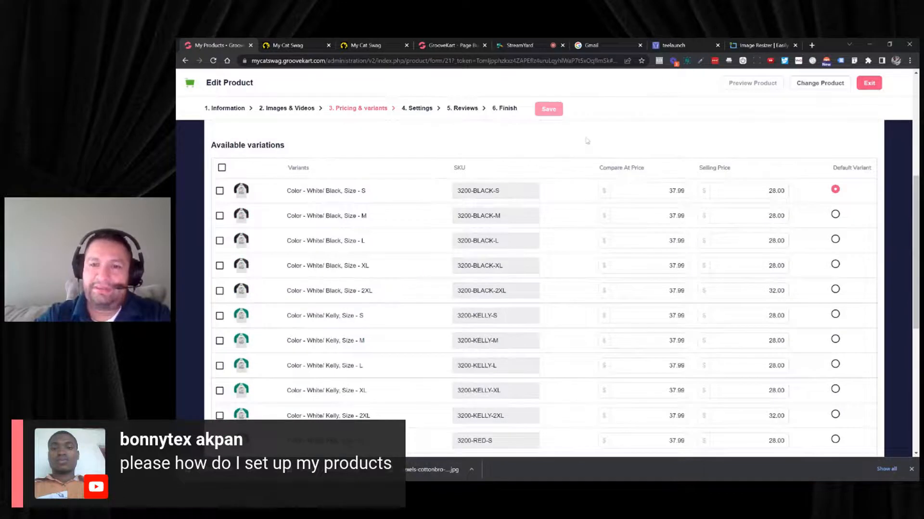
click(553, 114)
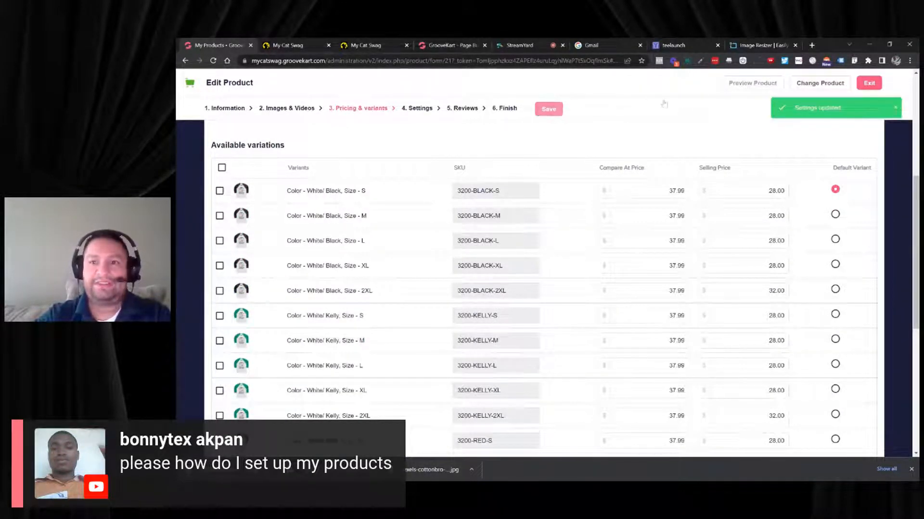
click(733, 85)
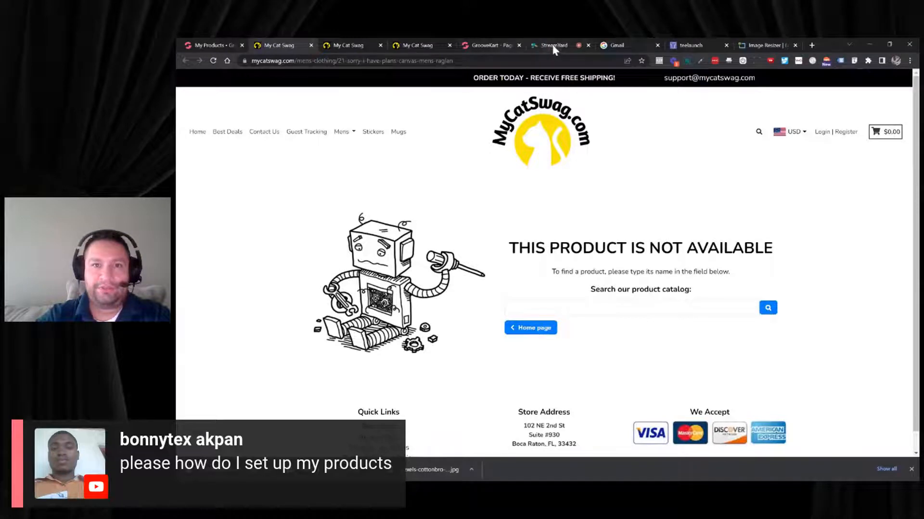
click(213, 48)
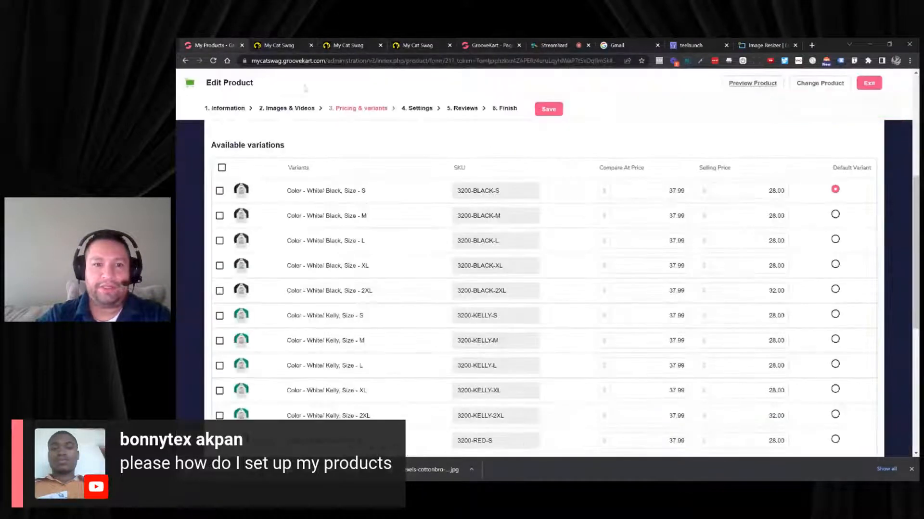
scroll(599, 126, up, 2)
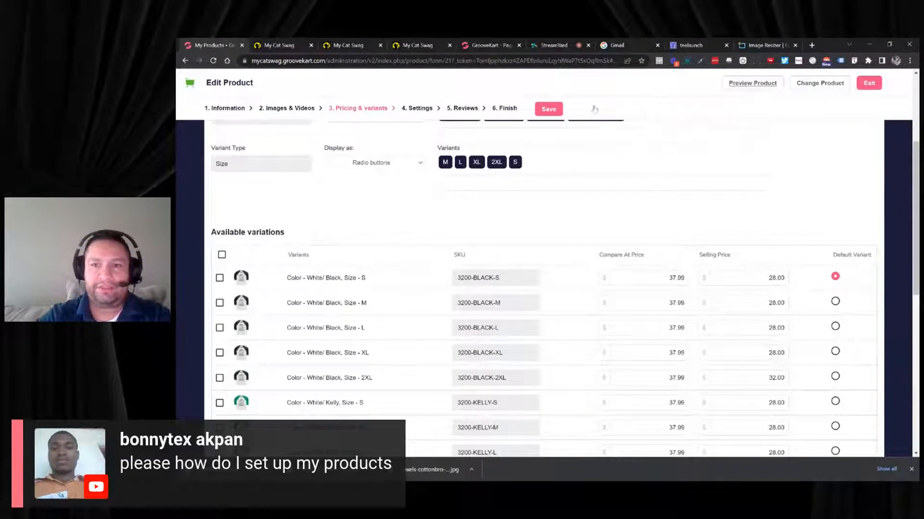
click(555, 113)
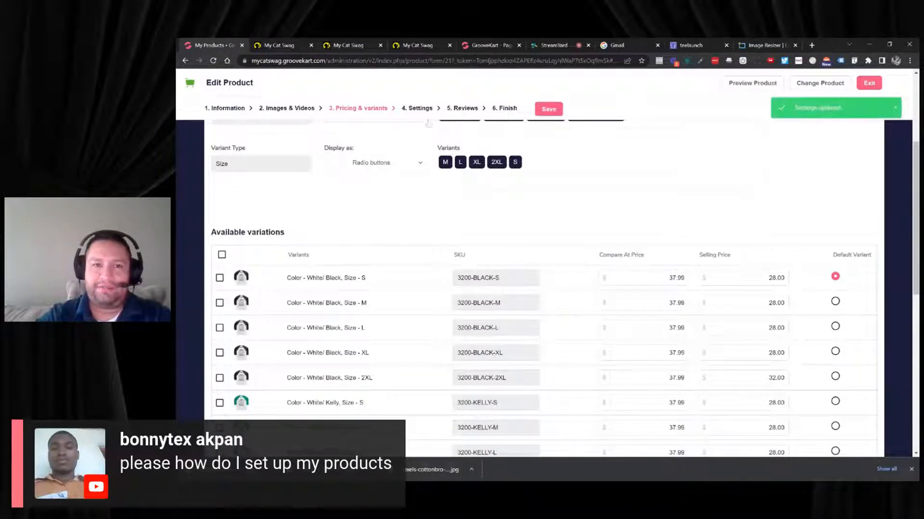
Step: Publish the raglan with its display on the website enabled and preview its store page
click(502, 109)
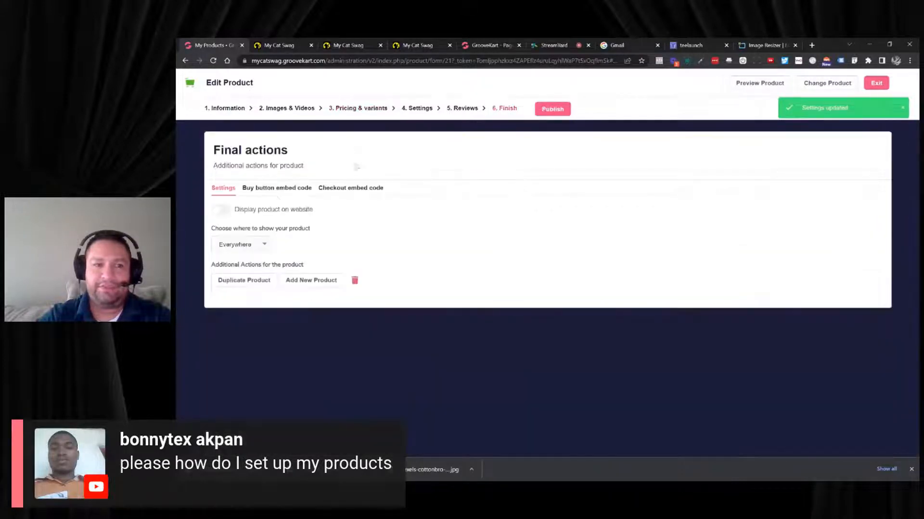
click(225, 211)
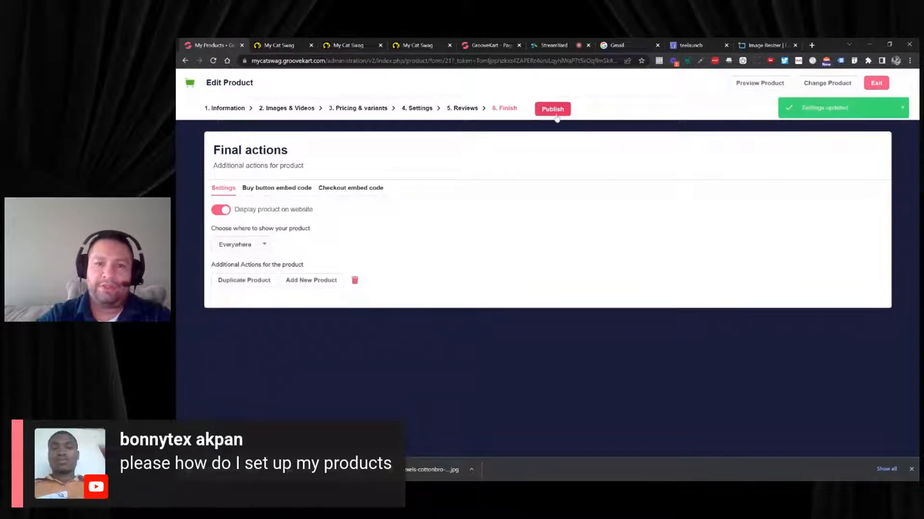
click(553, 109)
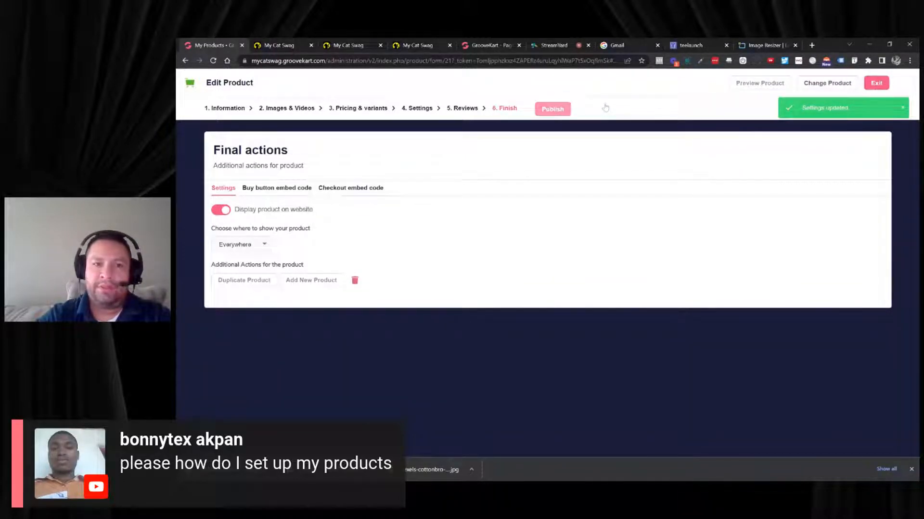
click(748, 84)
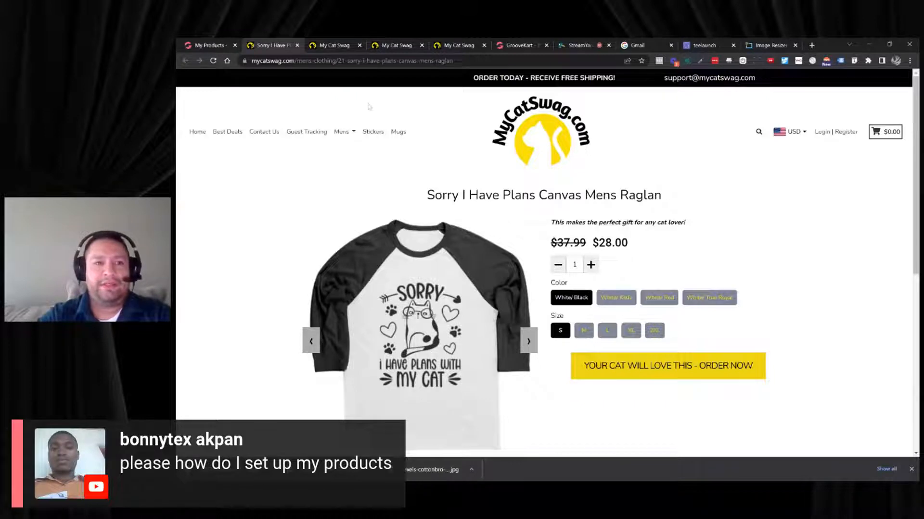
Step: Return to the raglan's pricing settings and create a 5% quantity discount for a quantity of 2
click(224, 47)
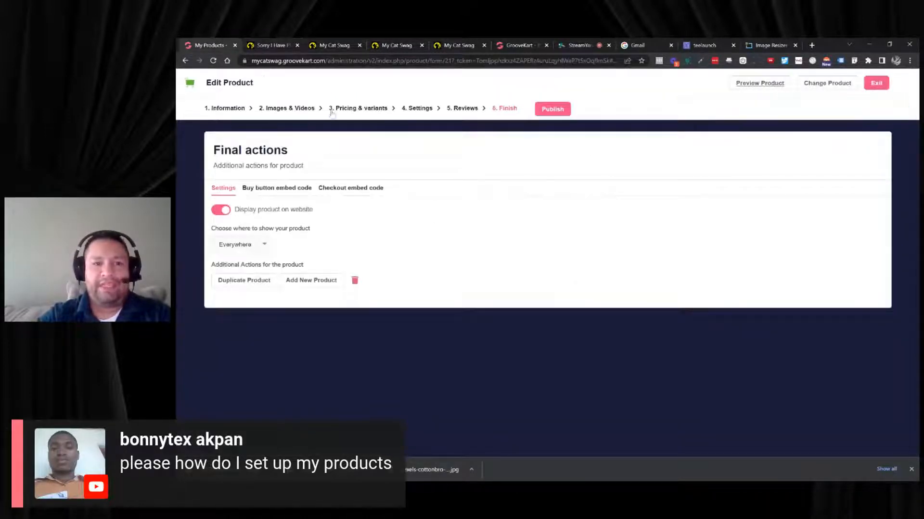
click(351, 108)
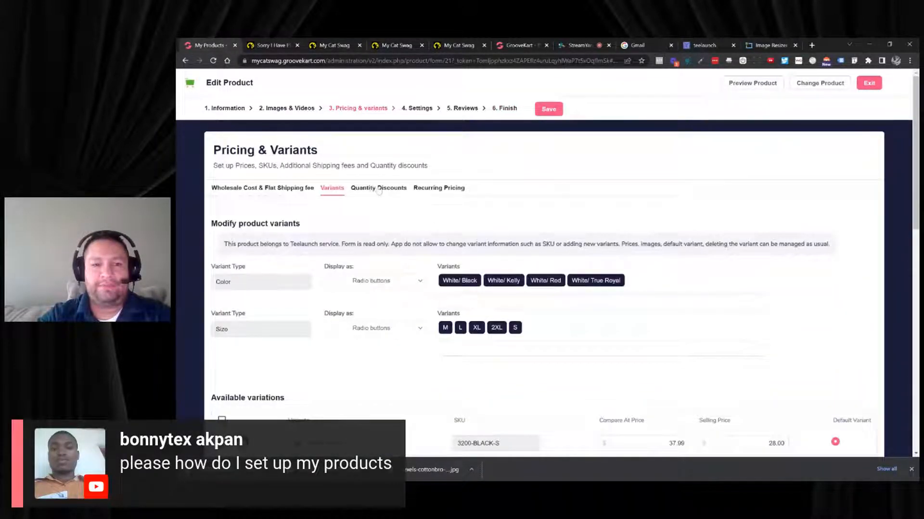
click(375, 188)
click(230, 253)
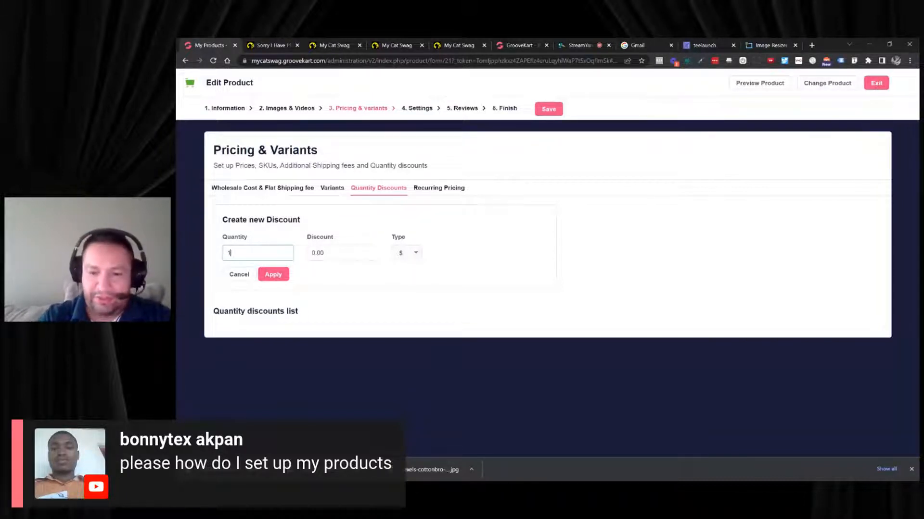
text(2)
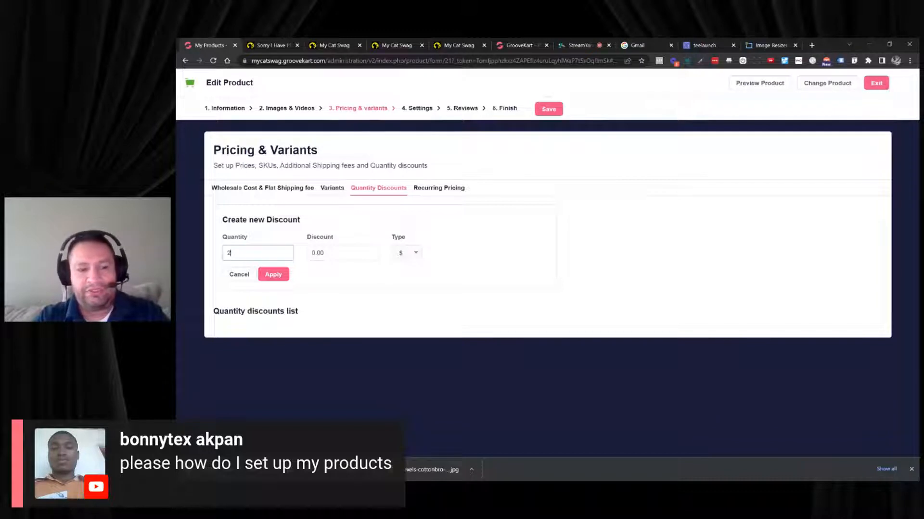
key(Tab)
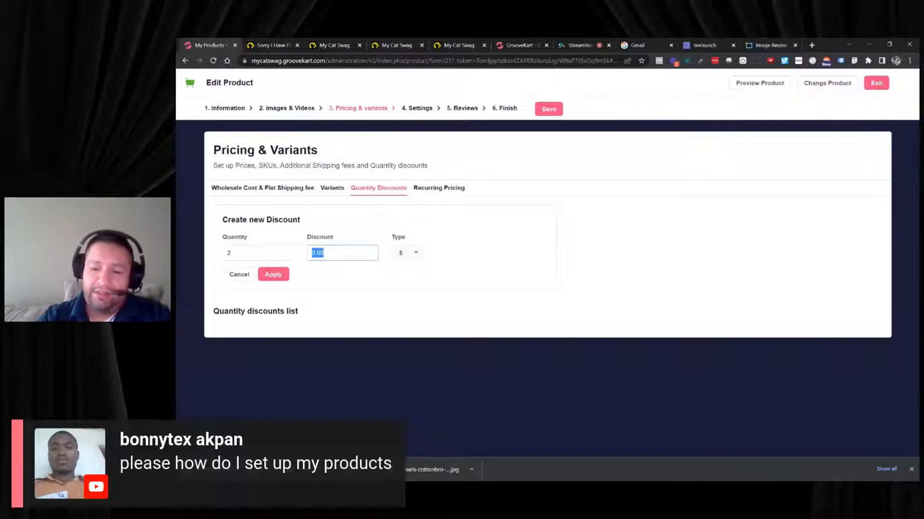
text(5)
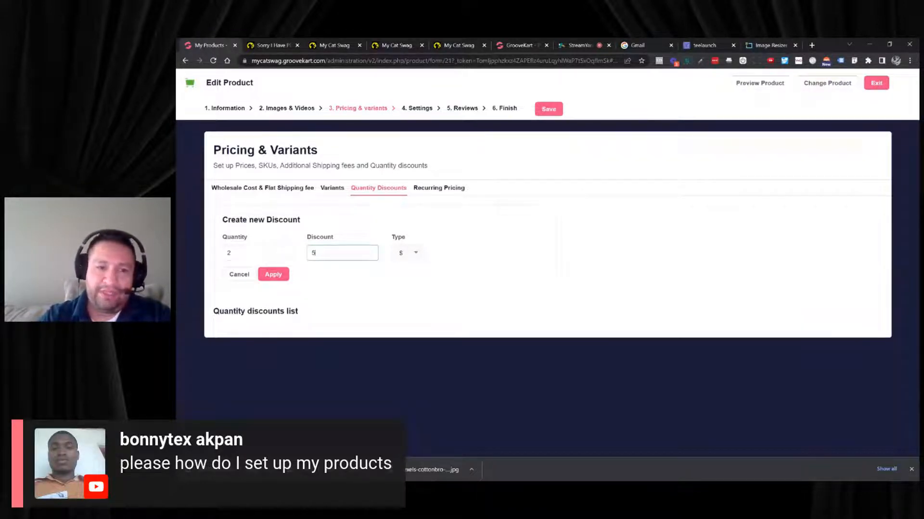
click(408, 252)
click(402, 280)
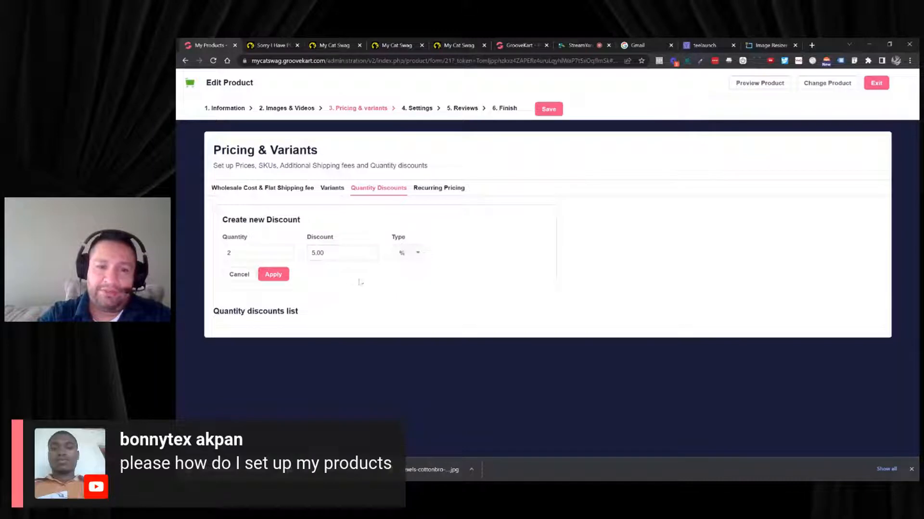
click(274, 274)
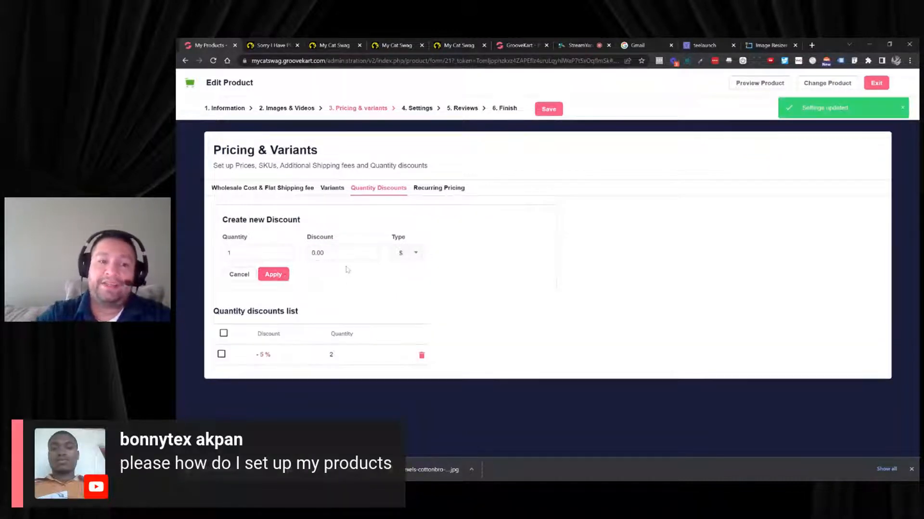
Step: Create a second quantity discount of 15% for a quantity of 3
double_click(229, 253)
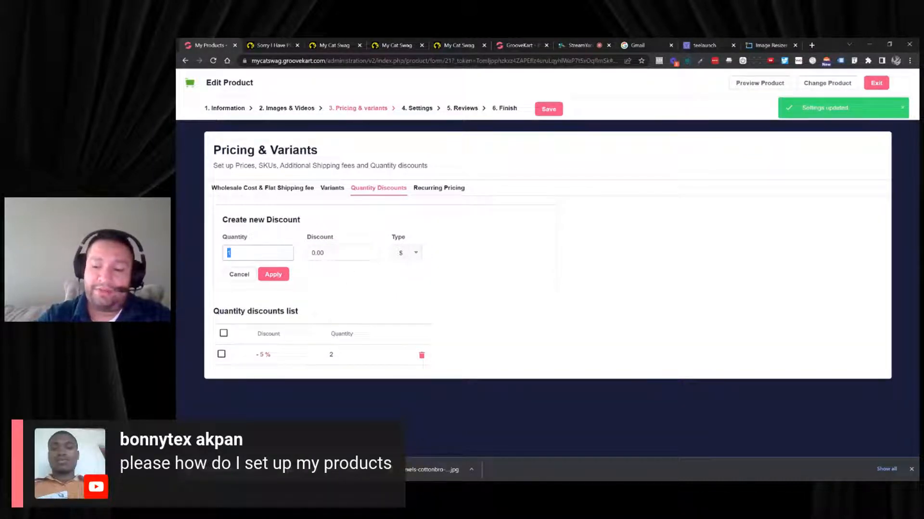
text(3)
key(Tab)
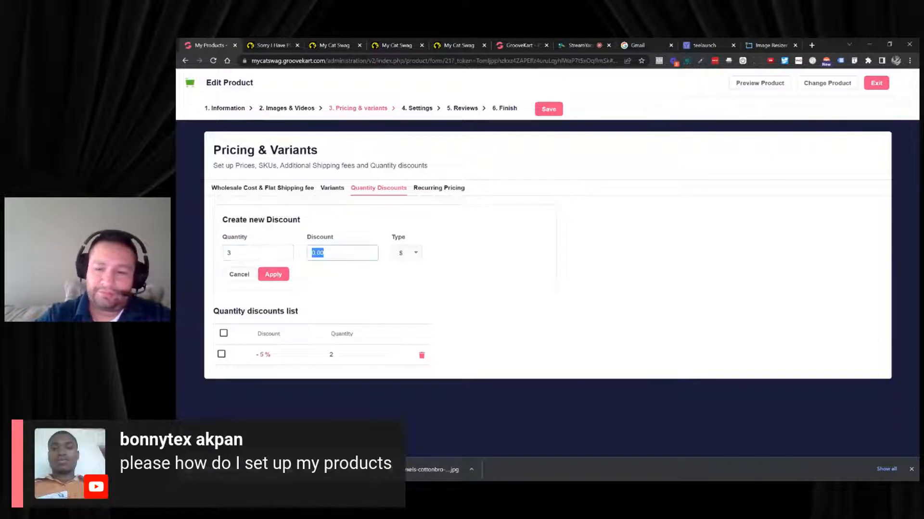
text(15)
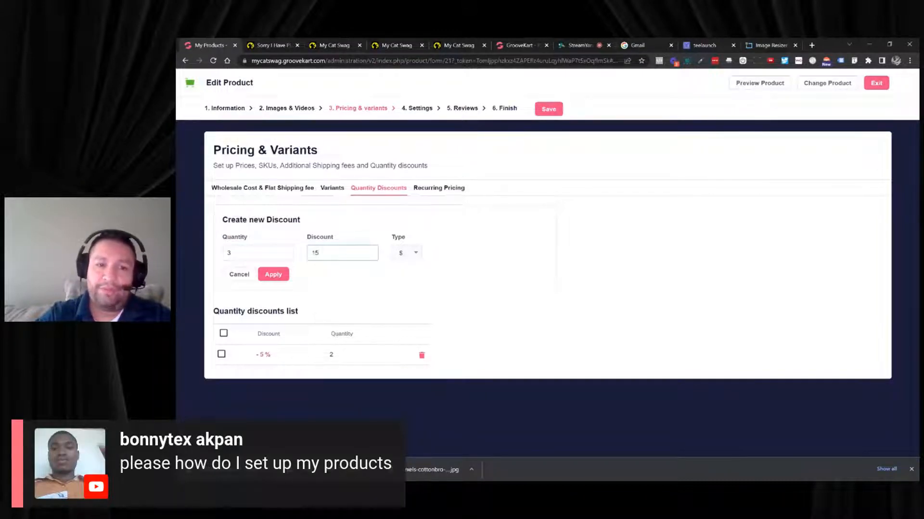
click(404, 253)
click(404, 275)
click(278, 278)
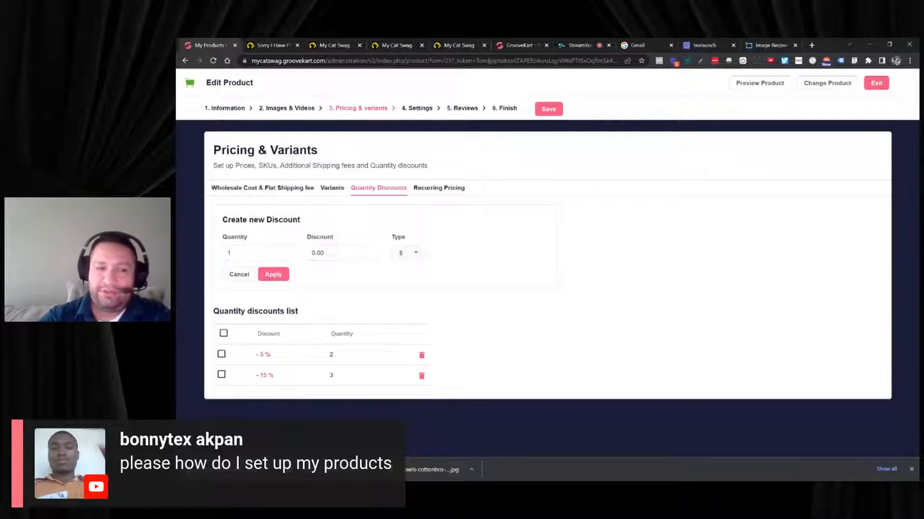
Step: Create a third quantity discount of 25% for a quantity of 4
double_click(229, 253)
text(4)
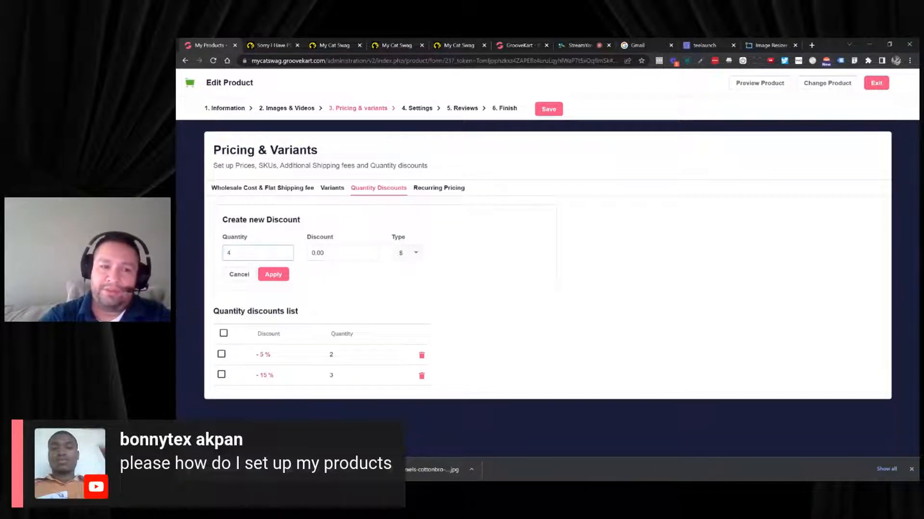
key(Tab)
text(25)
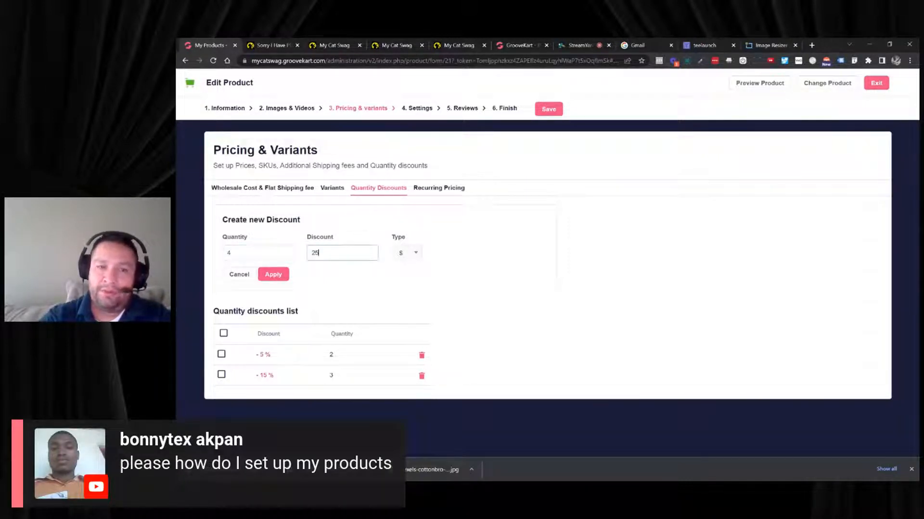
click(405, 259)
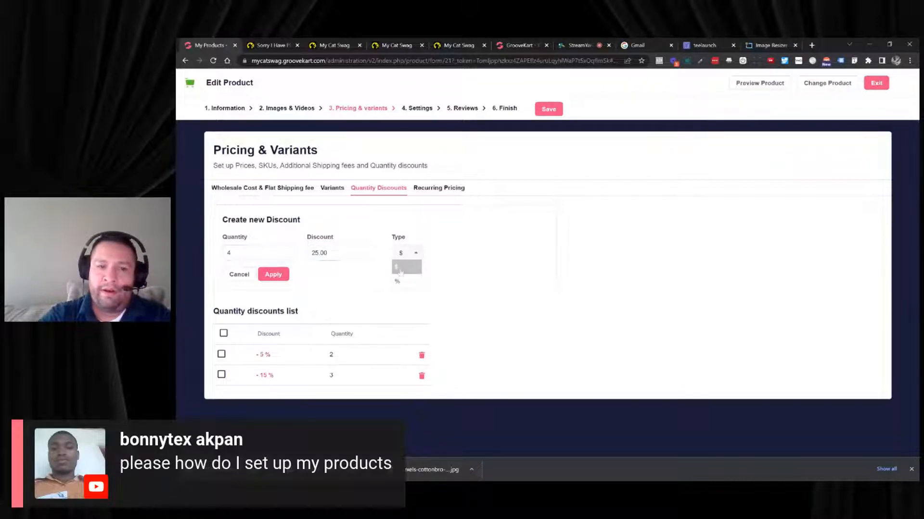
click(405, 265)
click(273, 274)
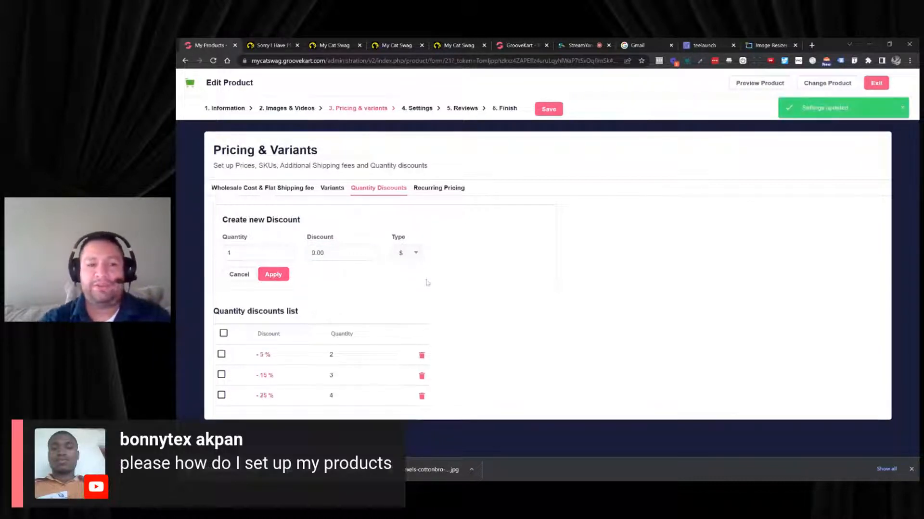
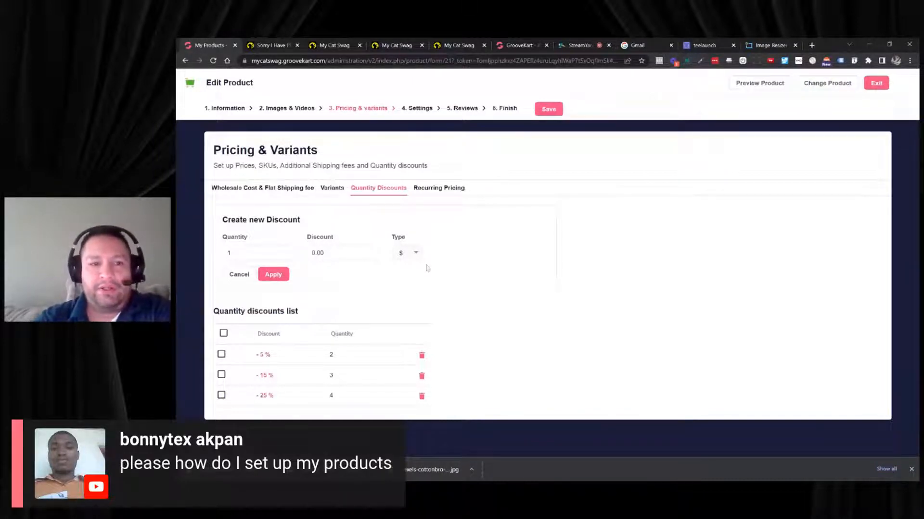
Step: Look over the recurring pricing plan options, return to the variants and save the pricing settings
click(422, 193)
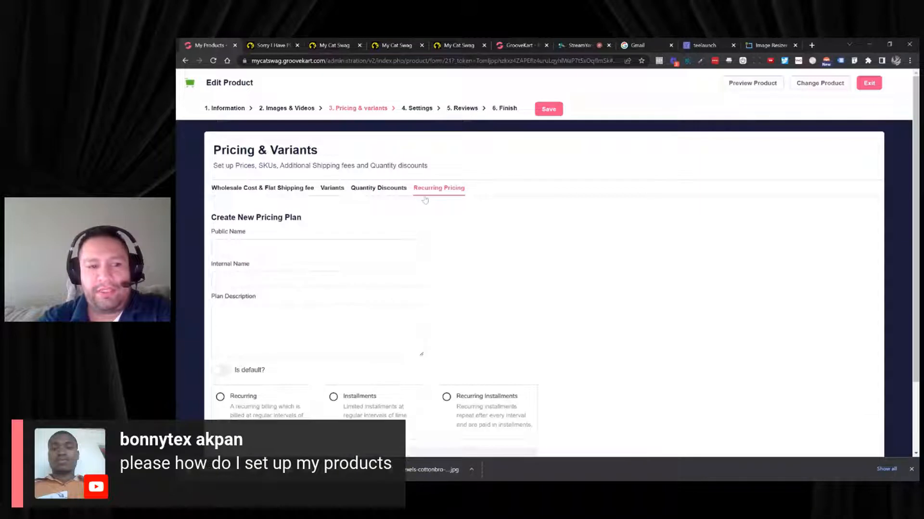
scroll(370, 233, down, 3)
scroll(339, 291, up, 3)
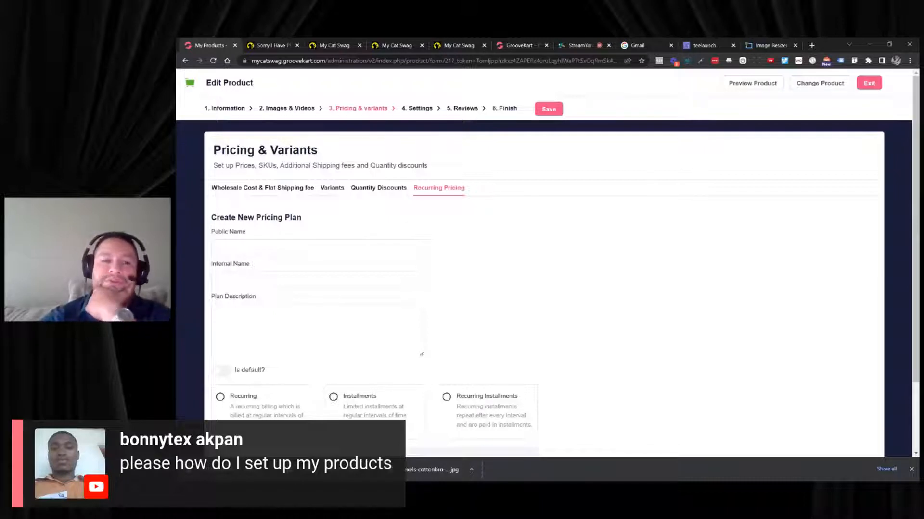
click(369, 195)
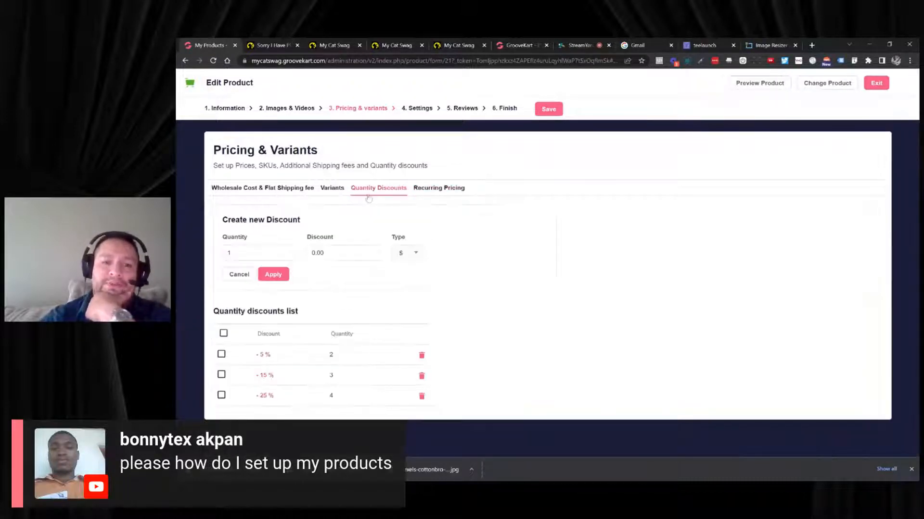
click(339, 194)
click(537, 109)
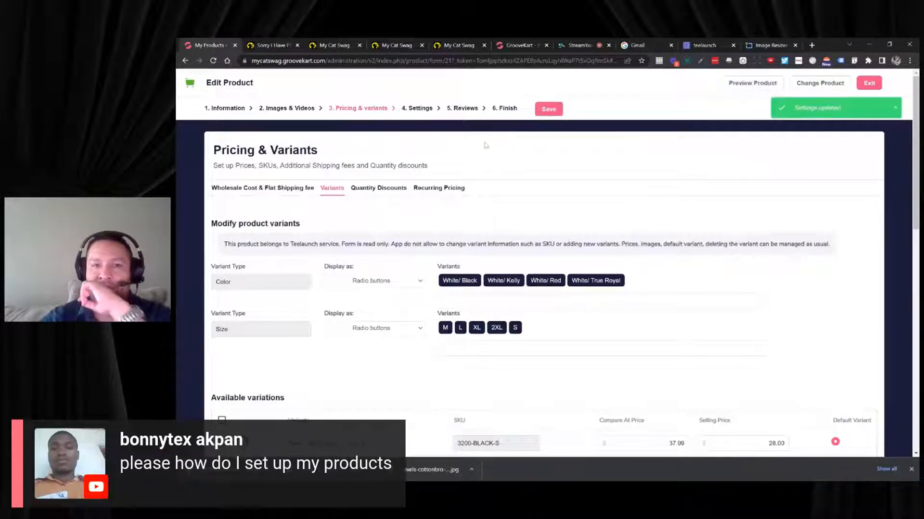
Step: Add the Cats Are My Favorite People Womens V-Neck as the raglan's one-click upsell product
click(428, 109)
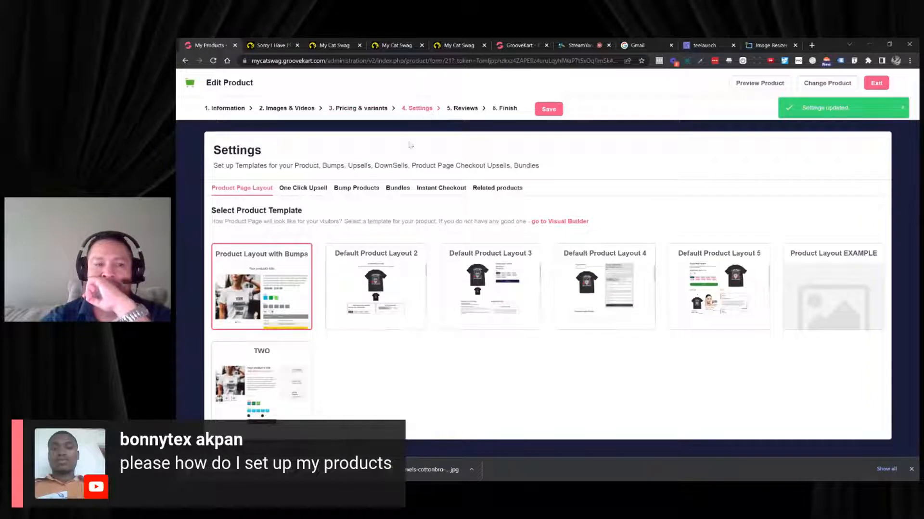
click(308, 191)
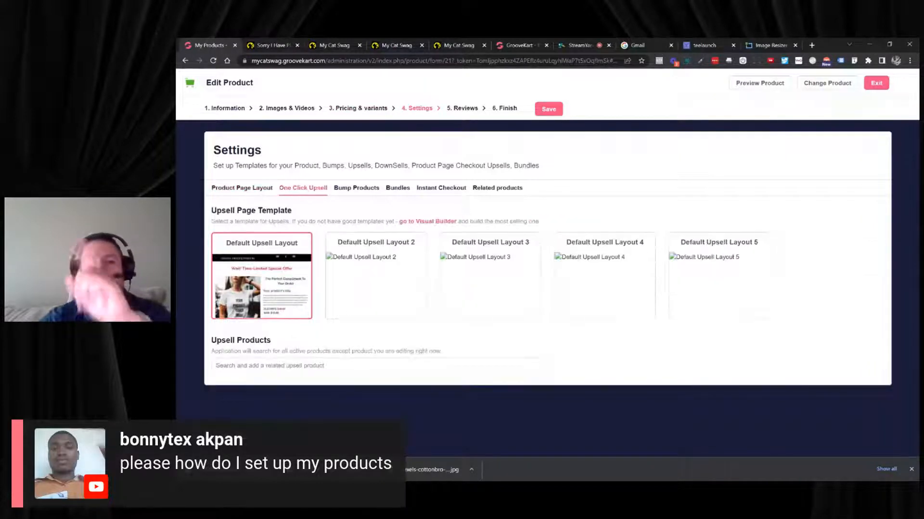
click(368, 366)
text(c)
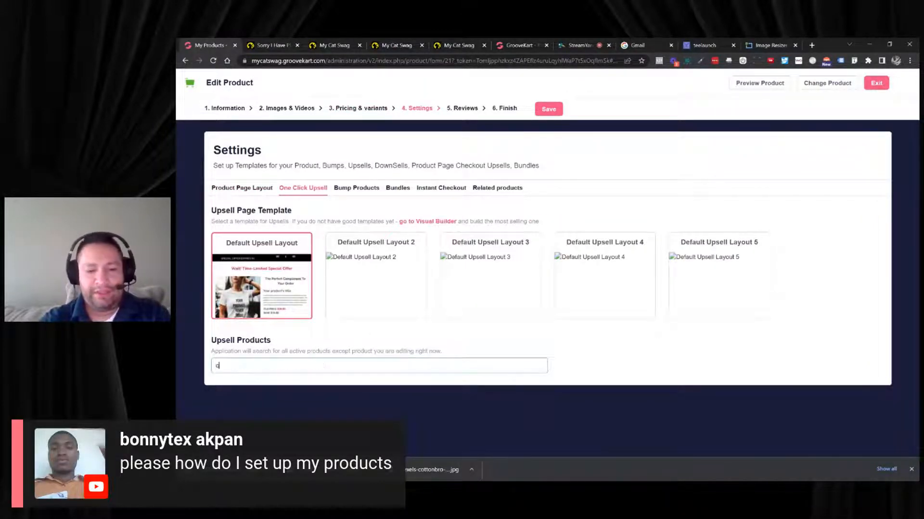
text(at)
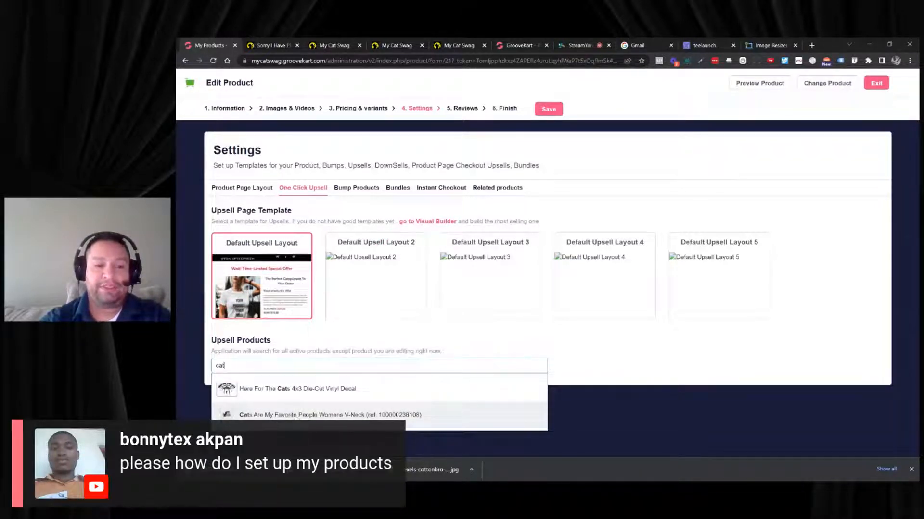
click(312, 414)
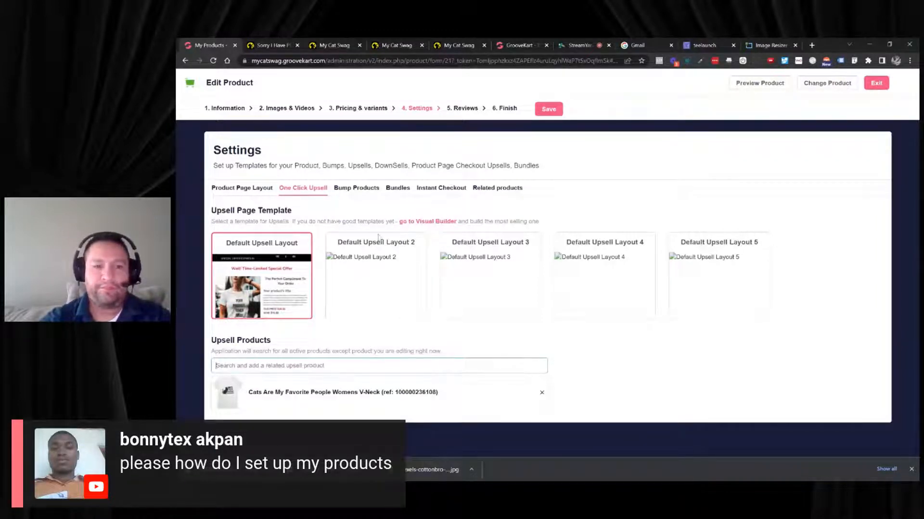
Step: Add the Here For The Cats 4x3 Die-Cut Vinyl Decal as a bump on the product page
click(358, 189)
click(319, 236)
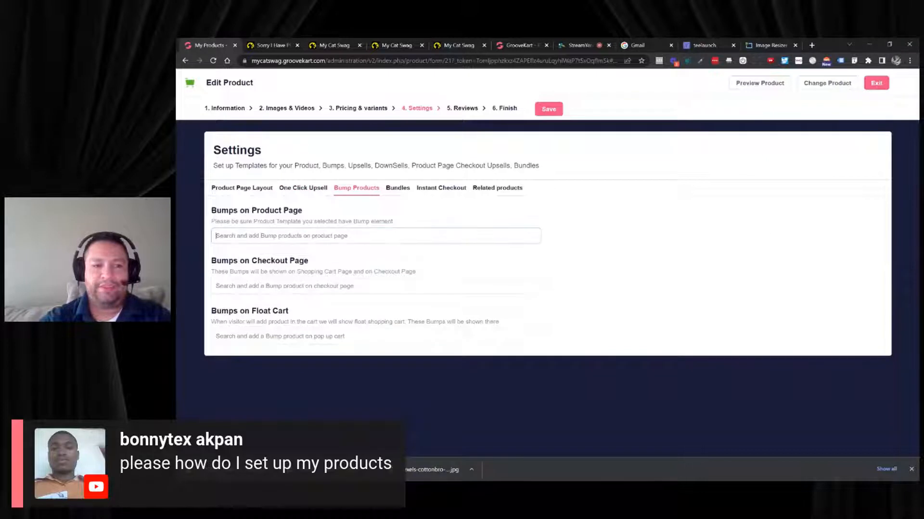
text(a)
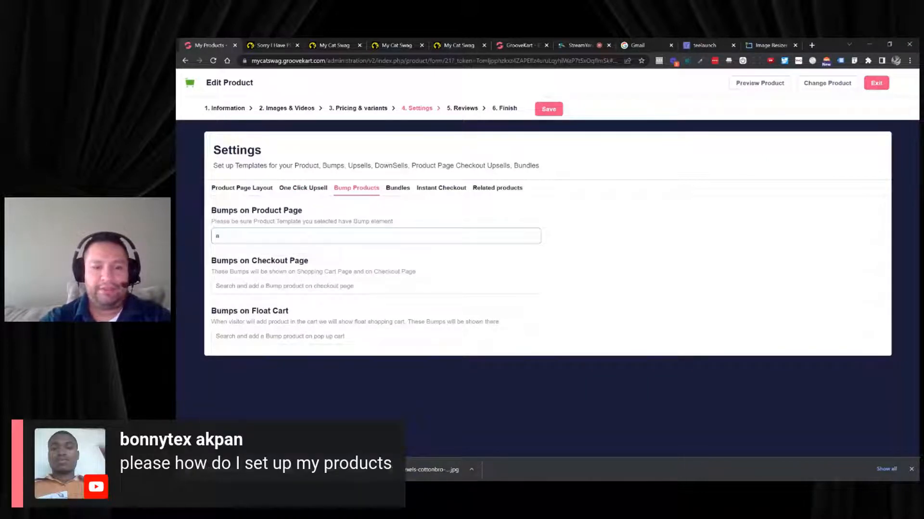
key(BackSpace)
text(stick)
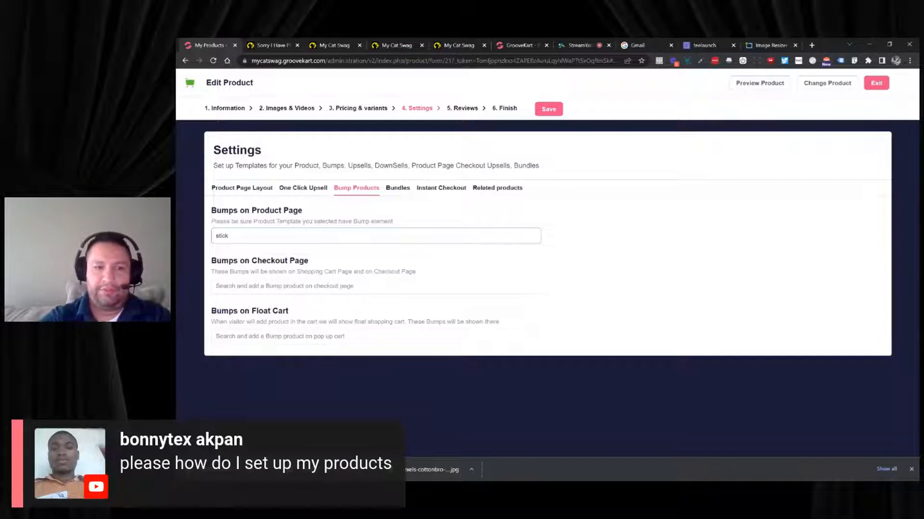
key(BackSpace)
key(BackSpace)
key(BackSpace)
key(BackSpace)
key(BackSpace)
text(here)
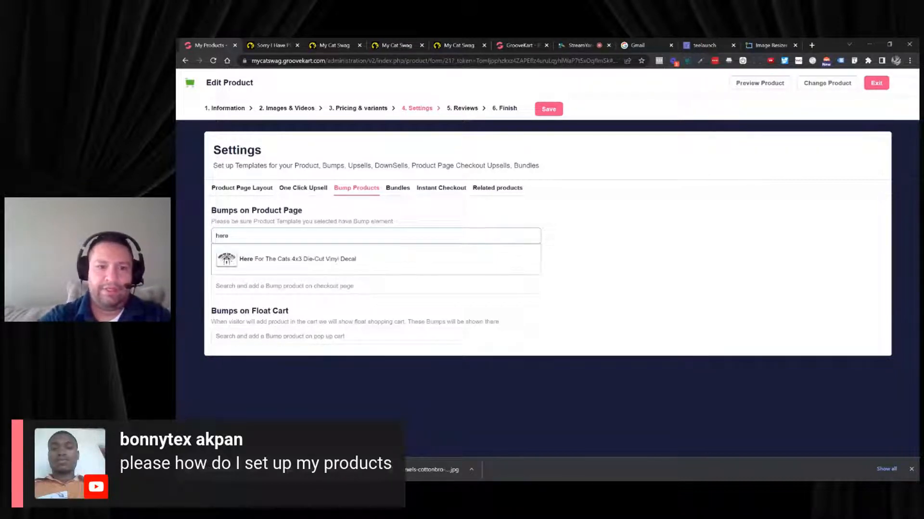
click(447, 260)
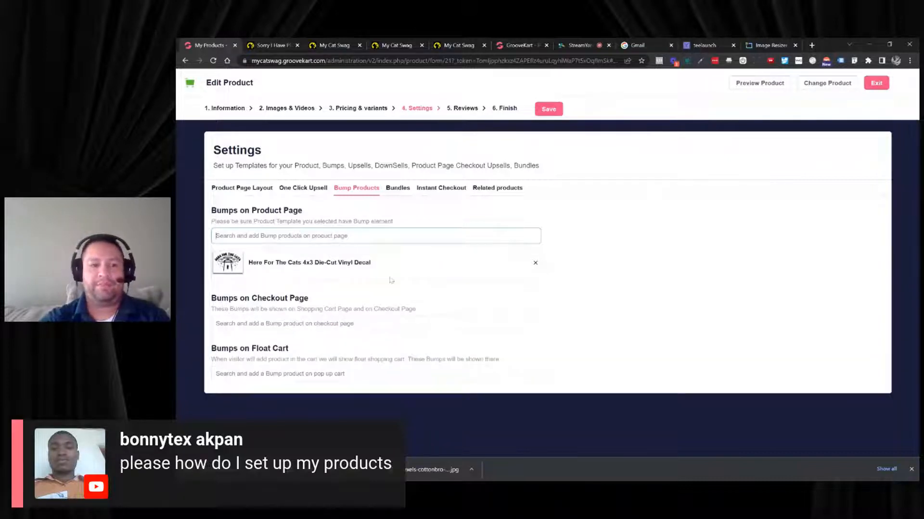
Step: Add the Here For The Cats 4x3 Die-Cut Vinyl Decal as a bump on both the checkout page and the float cart
click(318, 323)
text(he)
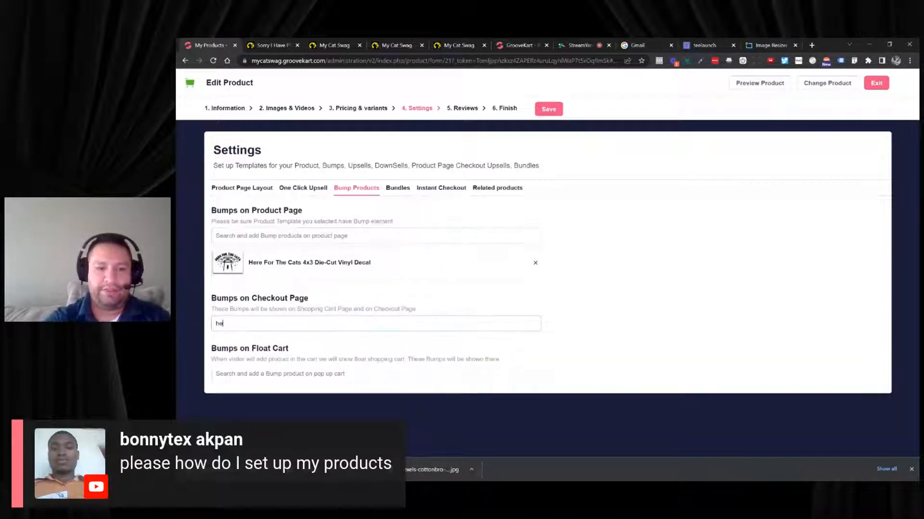
text(re)
click(318, 346)
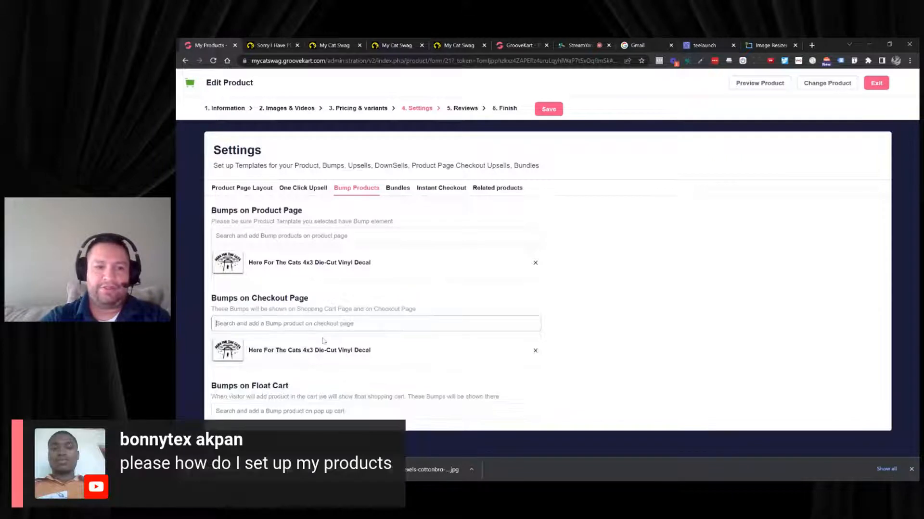
click(346, 412)
text(here)
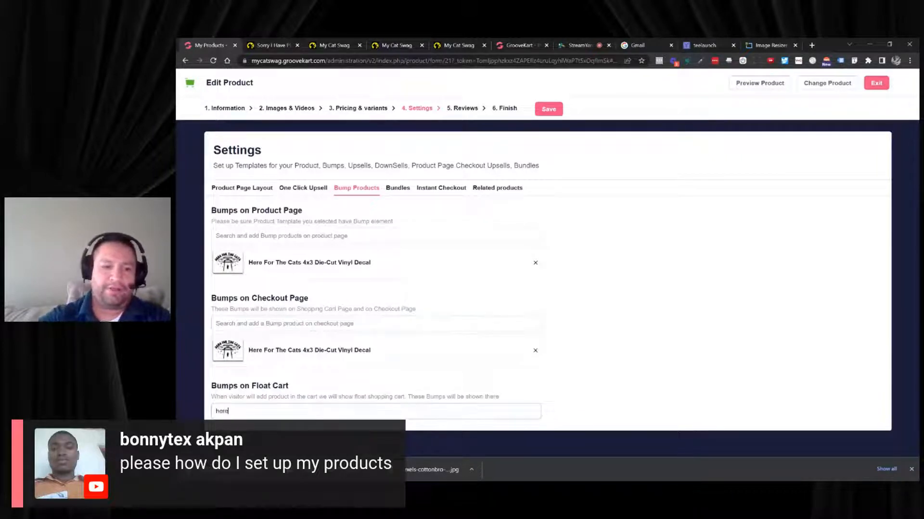
click(317, 439)
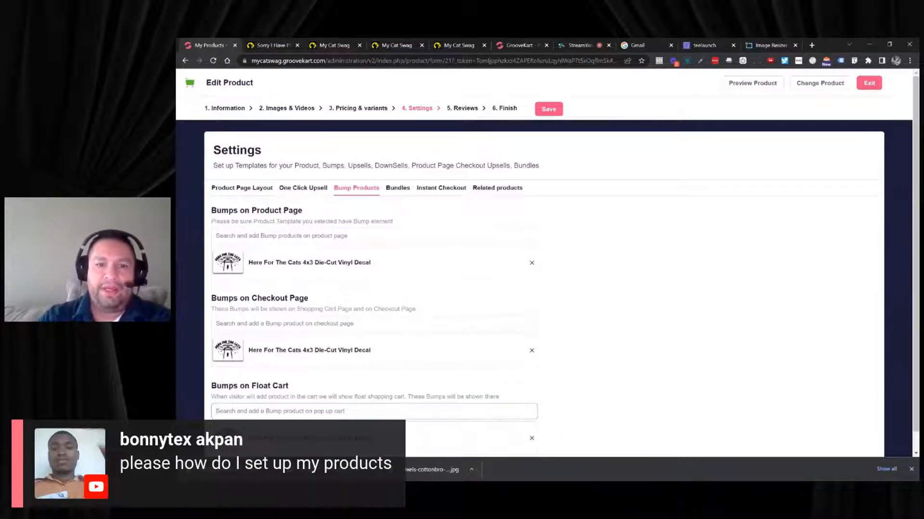
Step: Add the Here For The Cats 4x3 Die-Cut Vinyl Decal as a related product
click(486, 191)
click(389, 237)
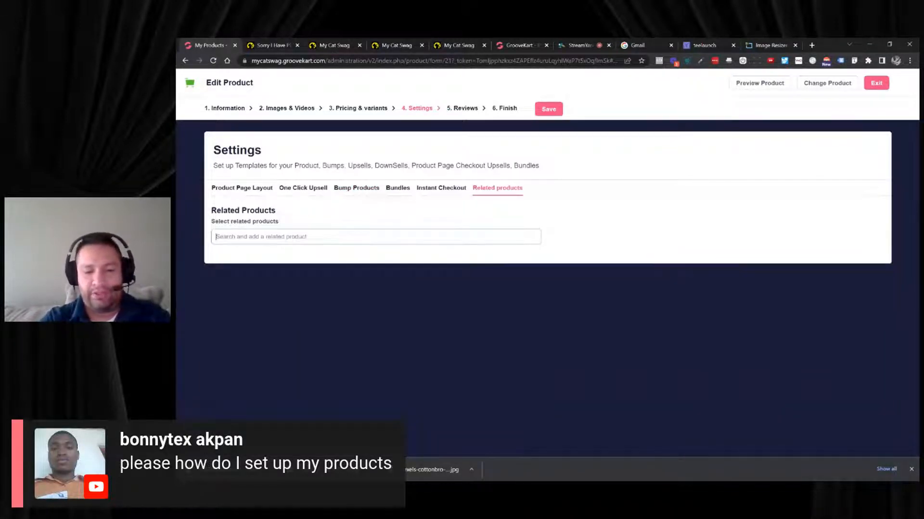
text(here)
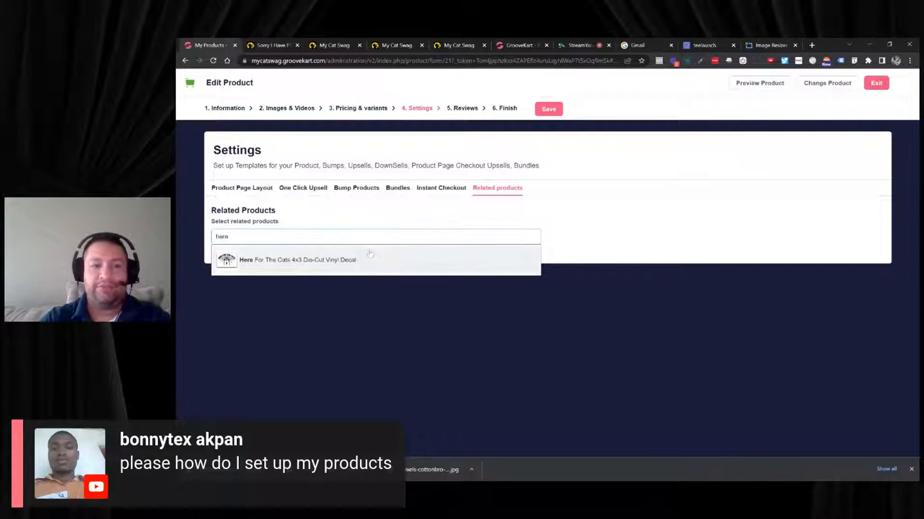
click(368, 258)
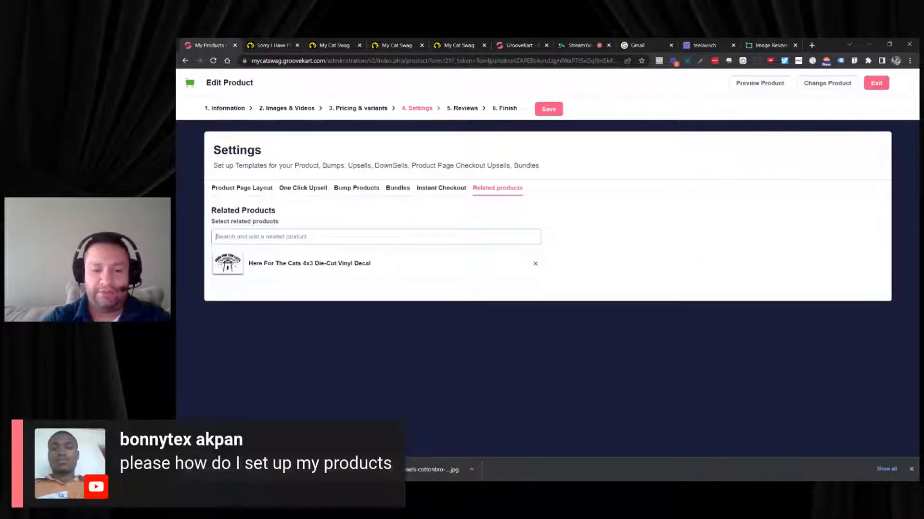
Step: Add the Cats Are My Favorite People Womens V-Neck as a second related product and save the settings
text(home)
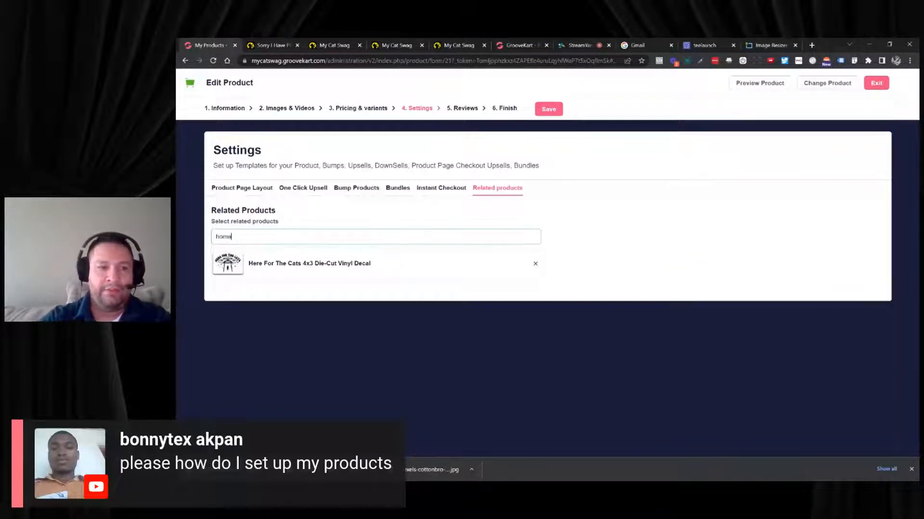
key(BackSpace)
key(BackSpace)
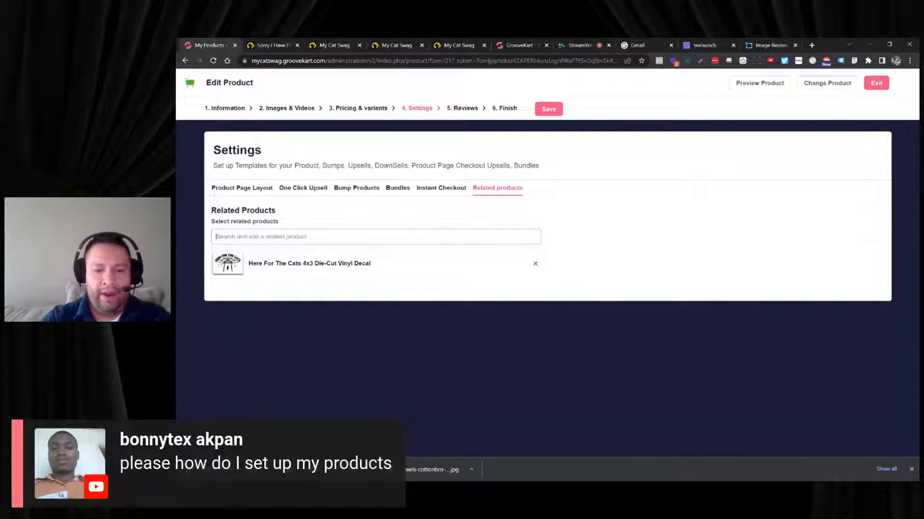
text(cat)
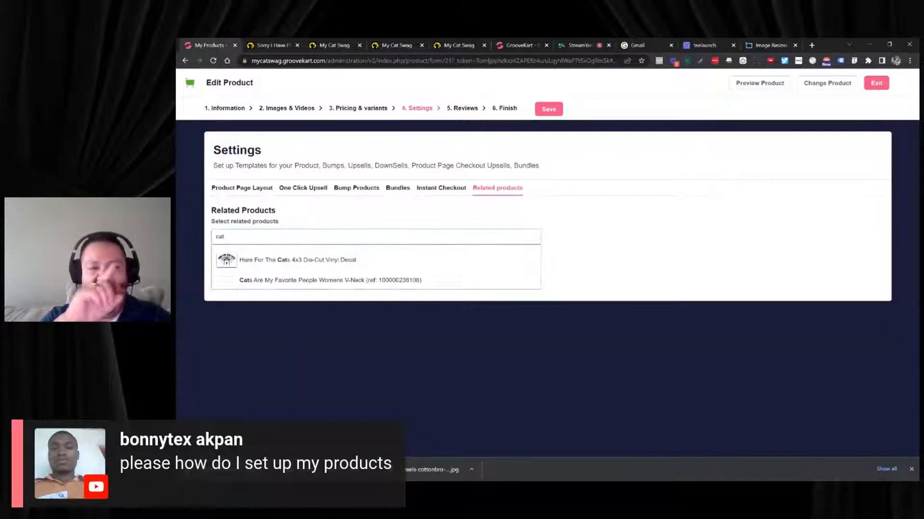
click(309, 295)
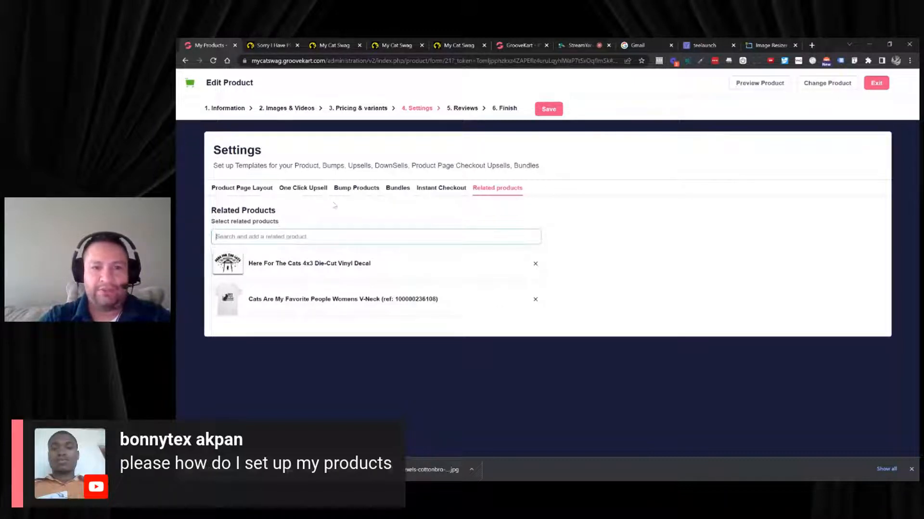
click(548, 108)
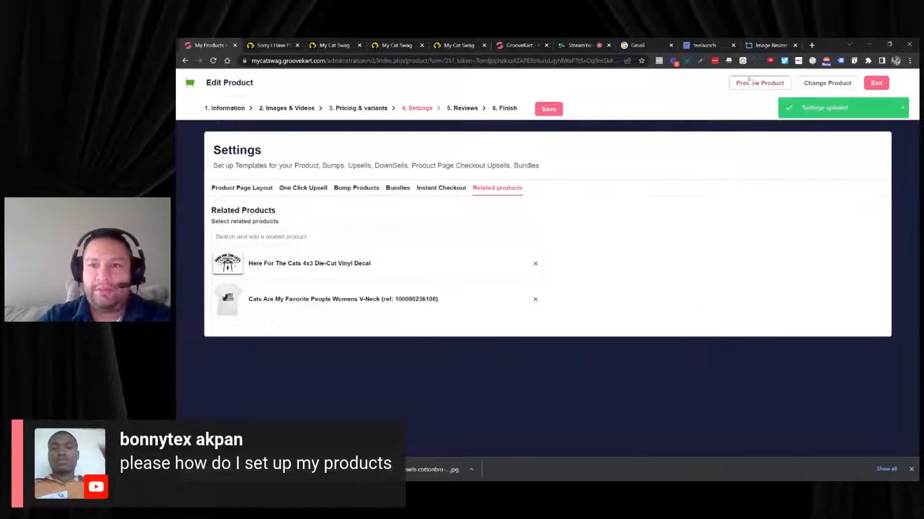
Step: Preview the raglan's store page and check its variants by choosing size L and the White/Red color
click(753, 84)
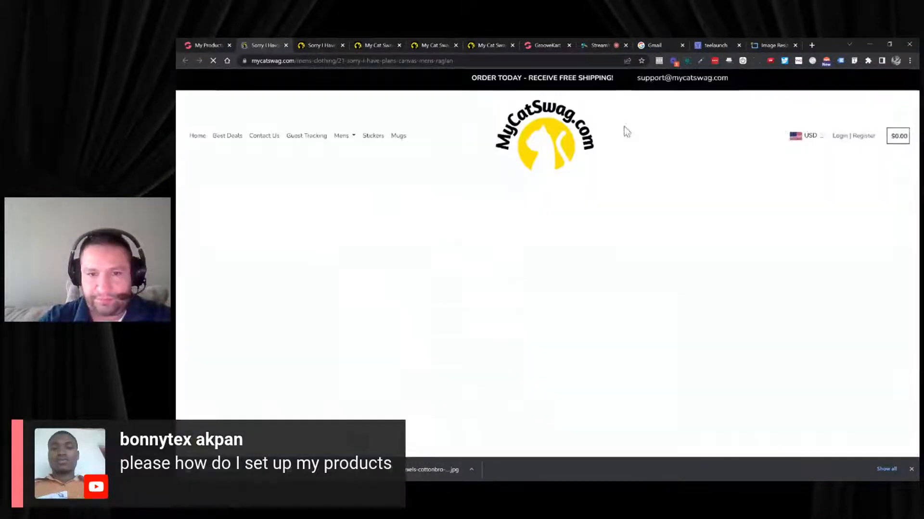
scroll(622, 133, down, 2)
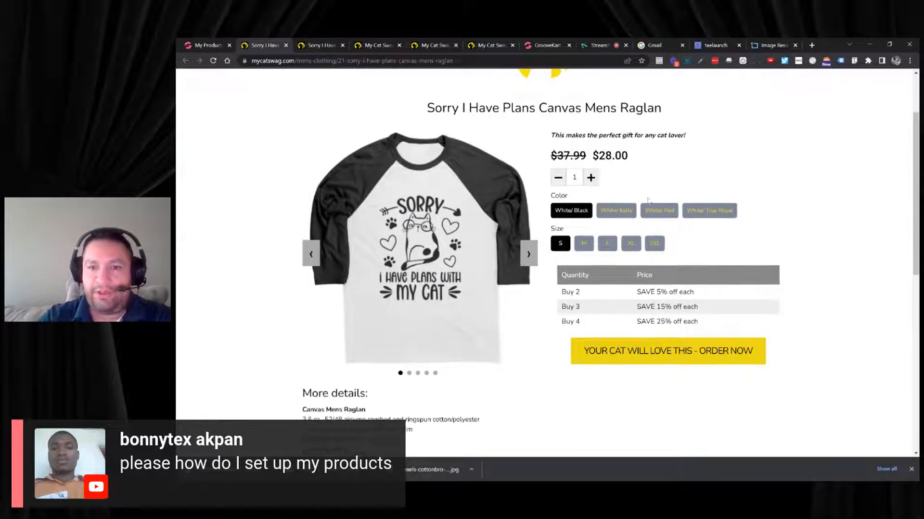
click(607, 244)
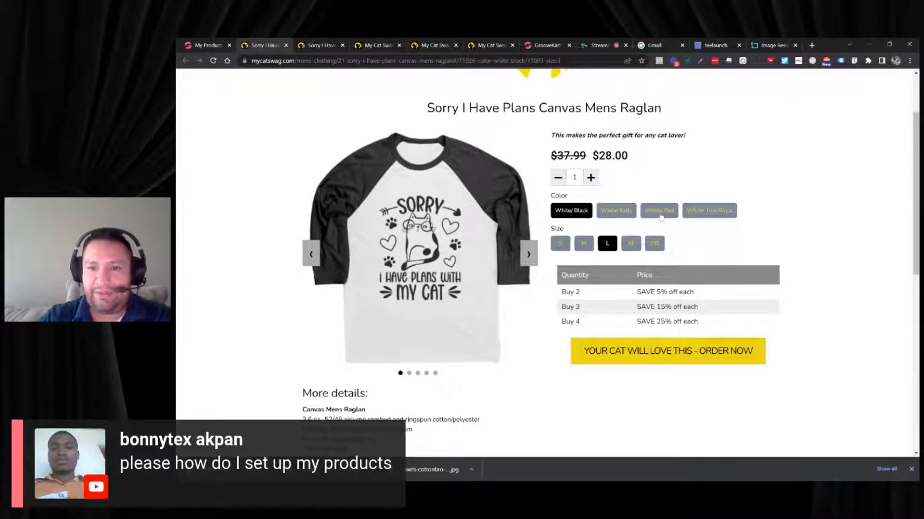
click(660, 213)
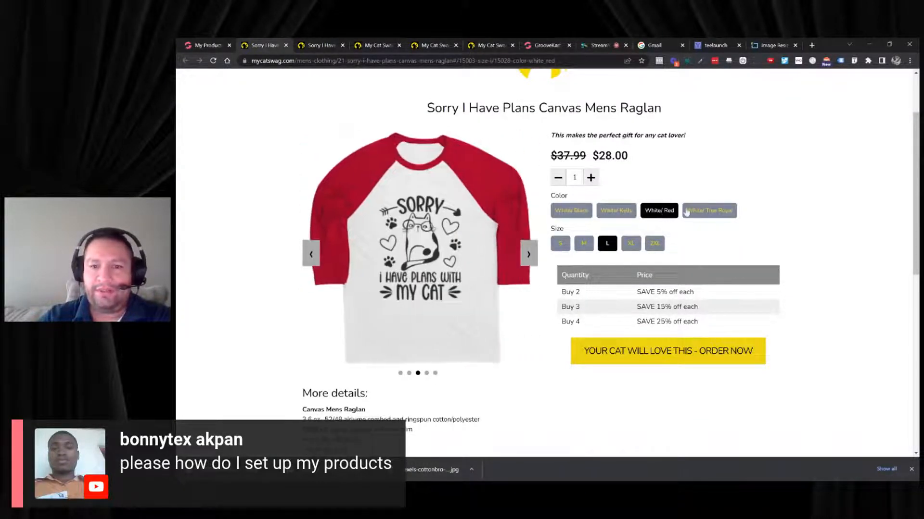
Step: Add one raglan in White/Red, size L, to the cart, check the cart's bump offer and close the cart
click(650, 346)
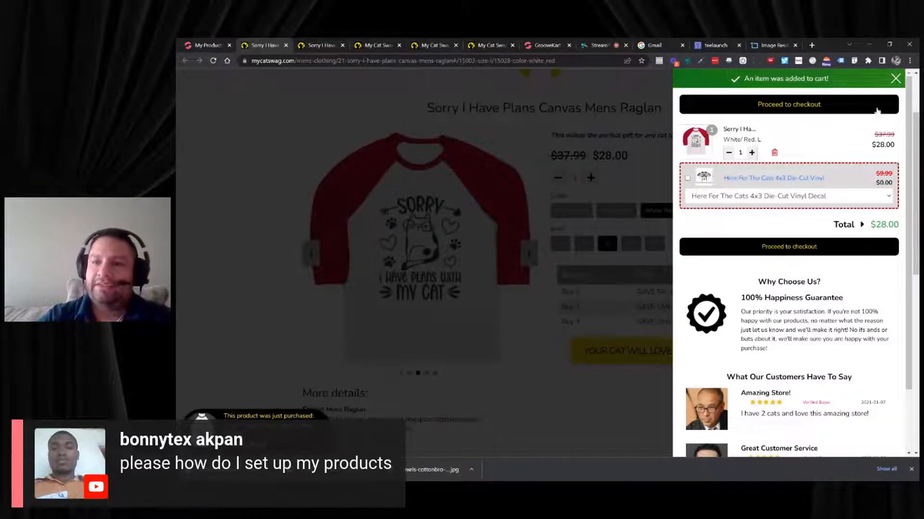
click(895, 78)
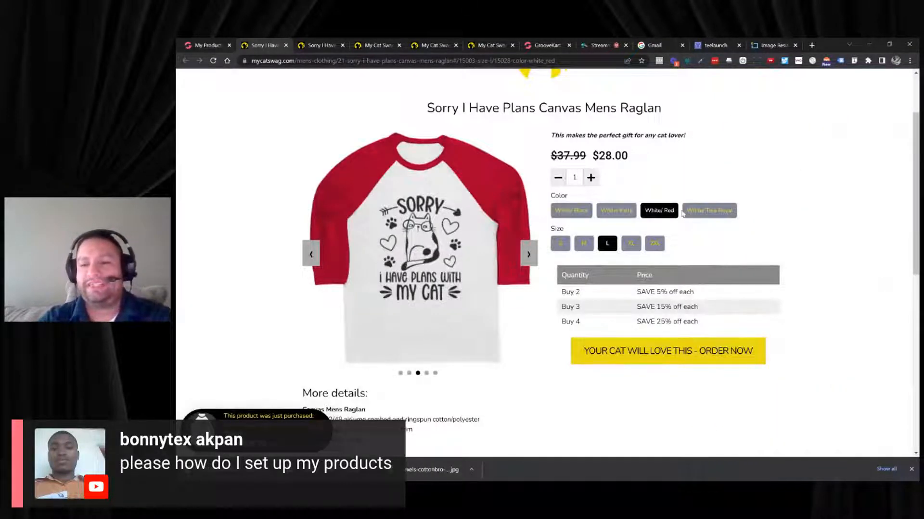
Step: Review the raglan's store page, including its pricing, quantity discounts, product details and related products
scroll(682, 218, down, 1)
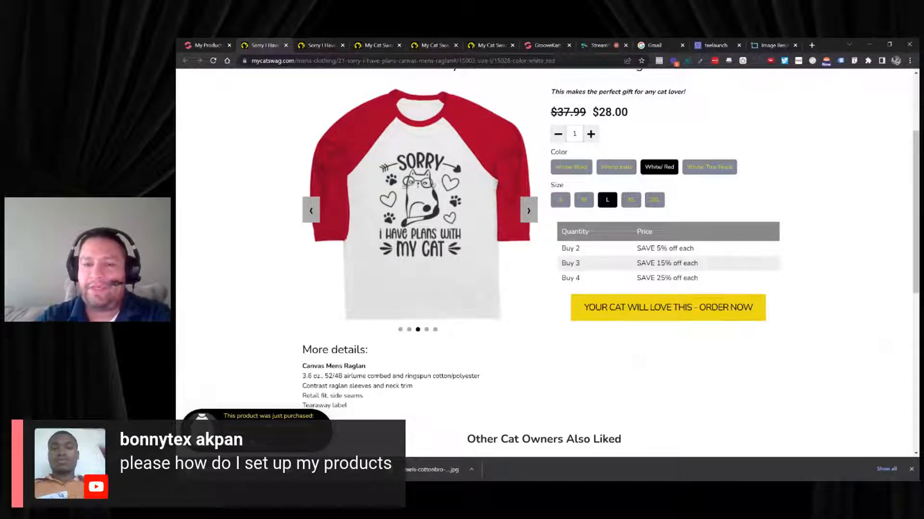
scroll(644, 207, down, 3)
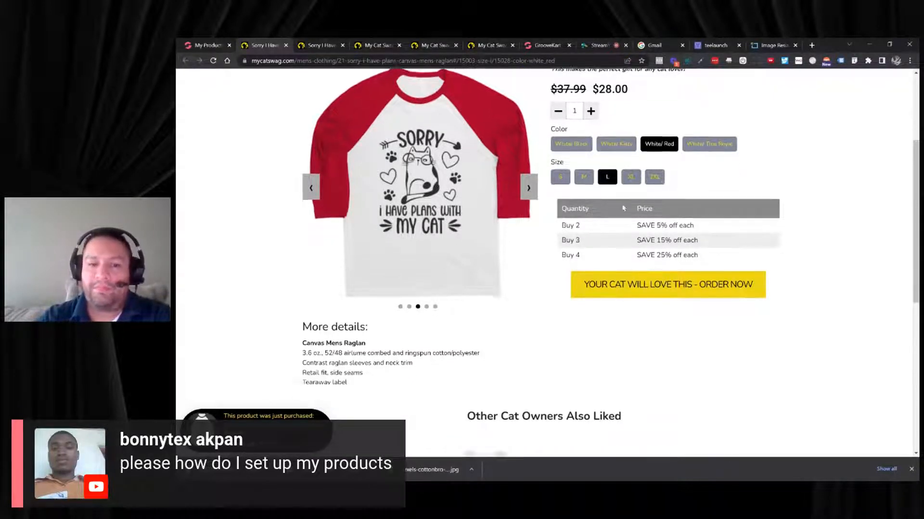
scroll(624, 208, down, 1)
scroll(624, 208, up, 5)
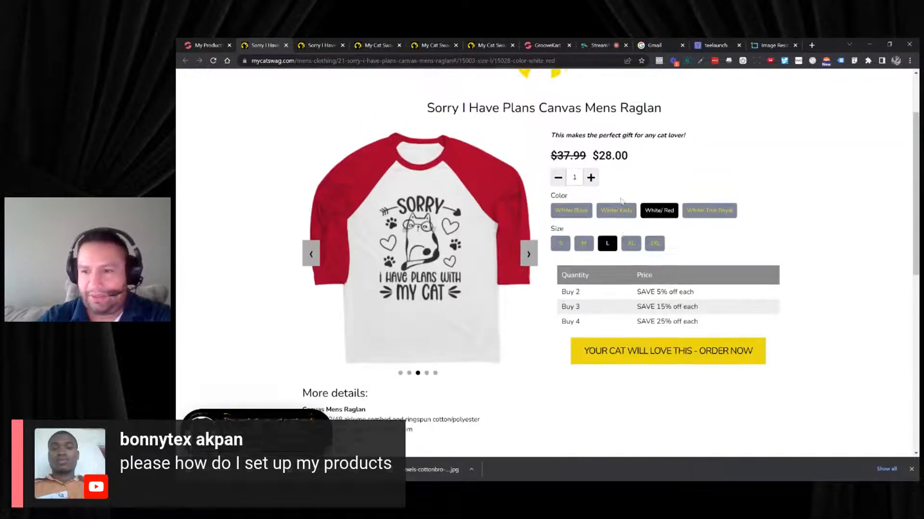
scroll(620, 202, down, 1)
scroll(621, 202, down, 4)
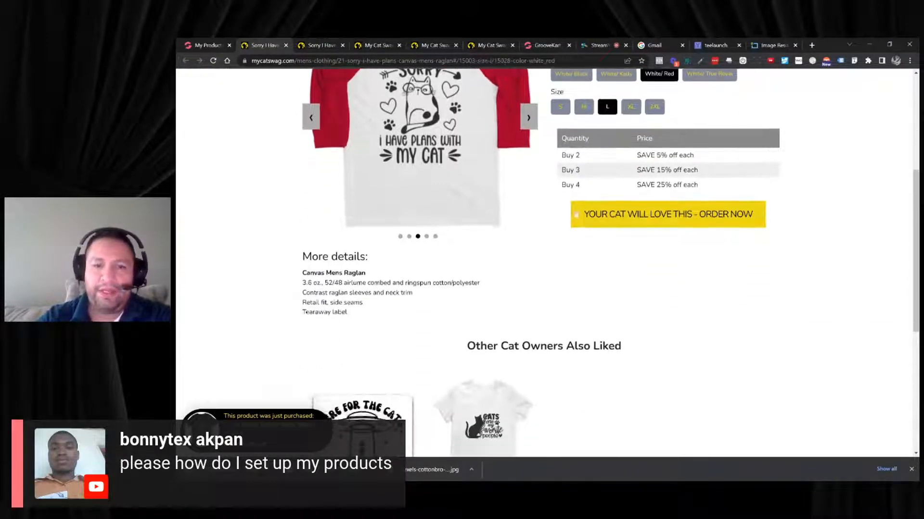
scroll(501, 244, down, 2)
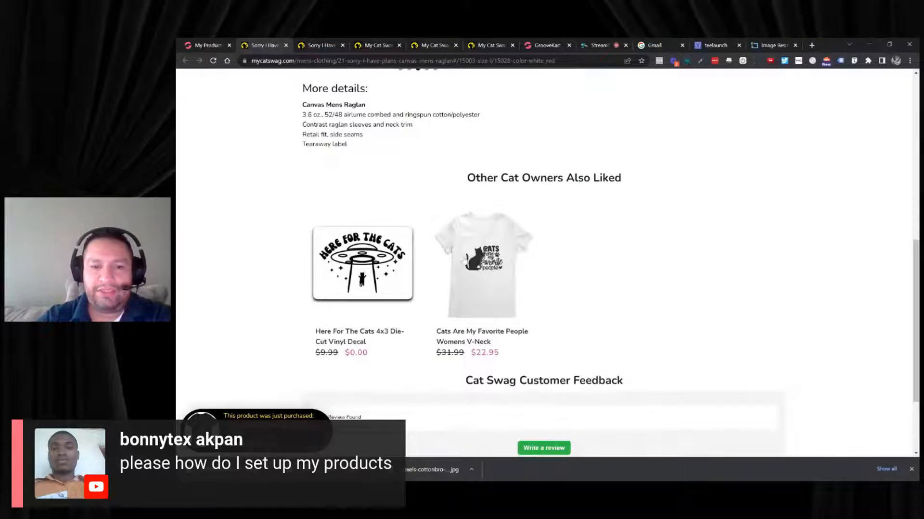
scroll(514, 262, up, 2)
scroll(514, 263, up, 6)
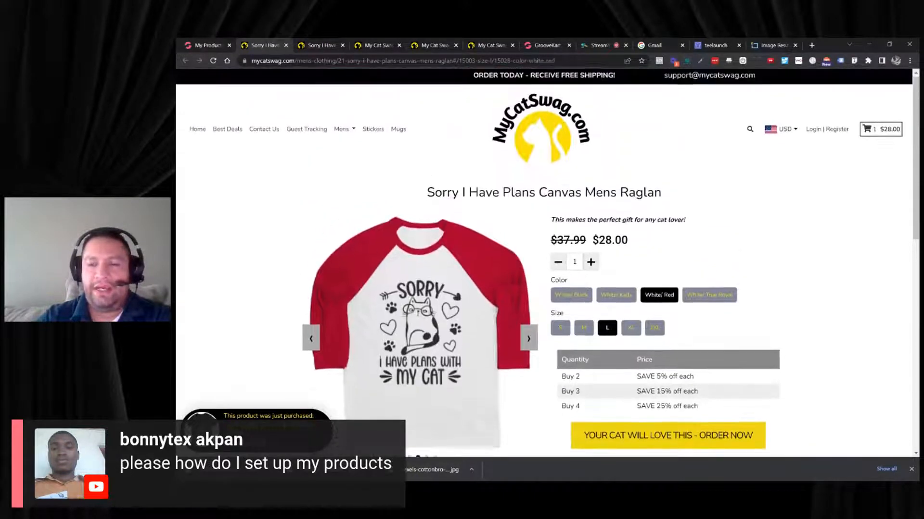
scroll(681, 229, up, 1)
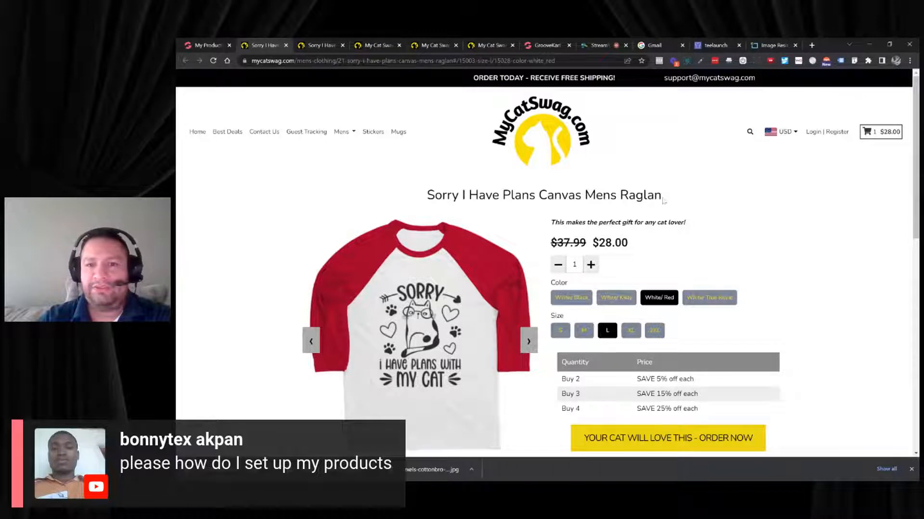
Step: In the raglan's final settings, set where to show the product to Url Search only and publish it
click(211, 47)
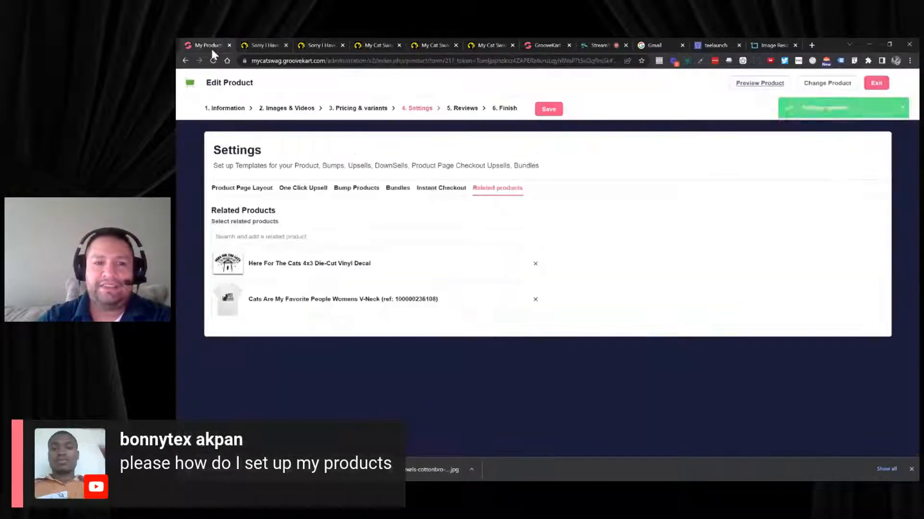
click(494, 111)
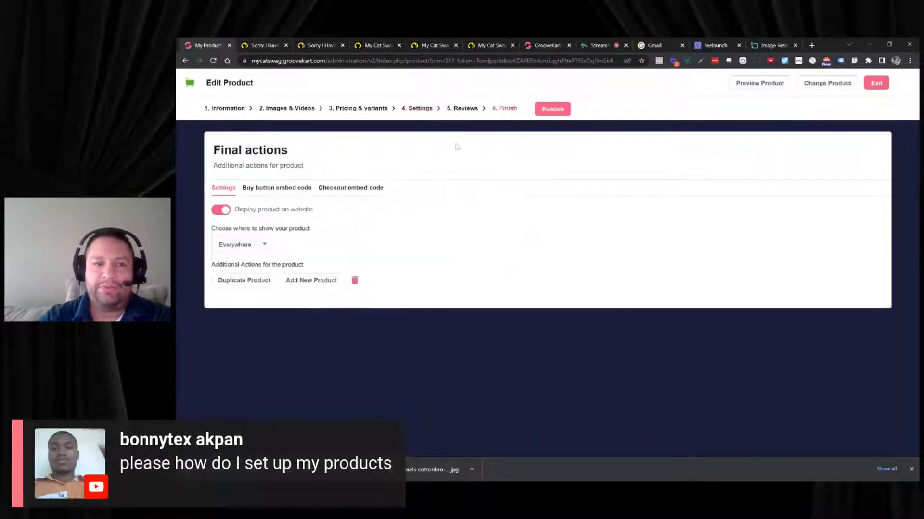
click(260, 245)
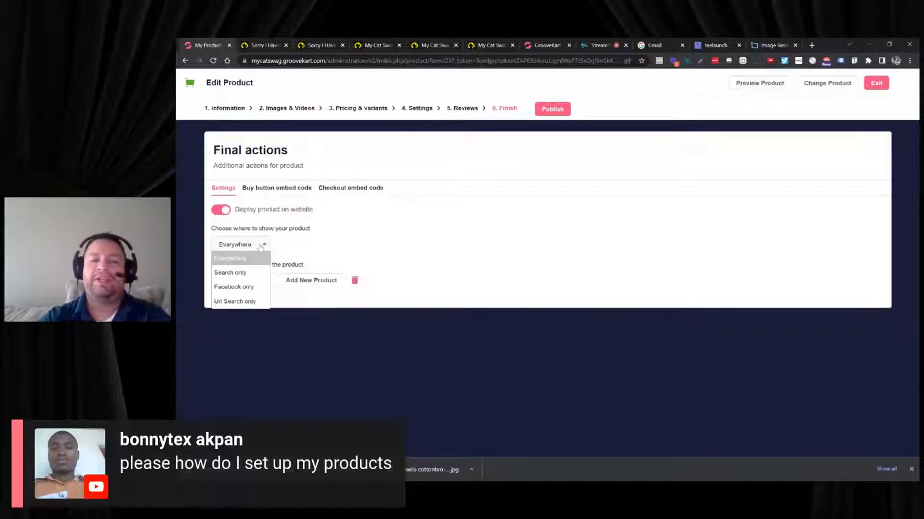
click(260, 301)
click(552, 115)
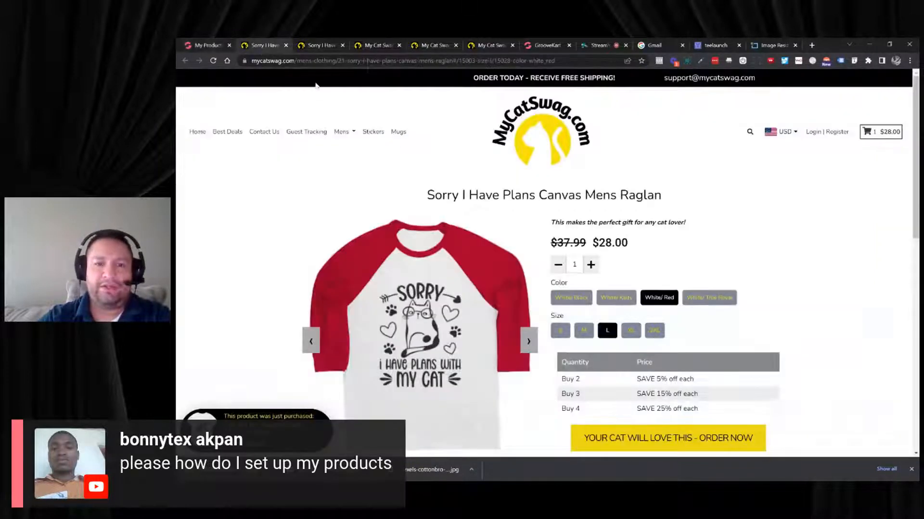
Step: Copy "Sorry I Have Plans" from the raglan's title on the store page and search the store for it
click(262, 46)
double_click(459, 195)
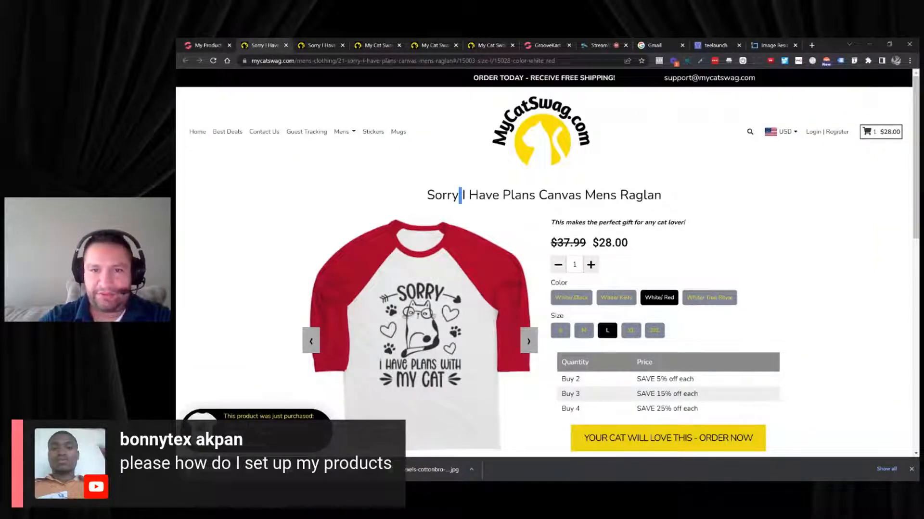
drag(535, 195, 426, 195)
key(ctrl+c)
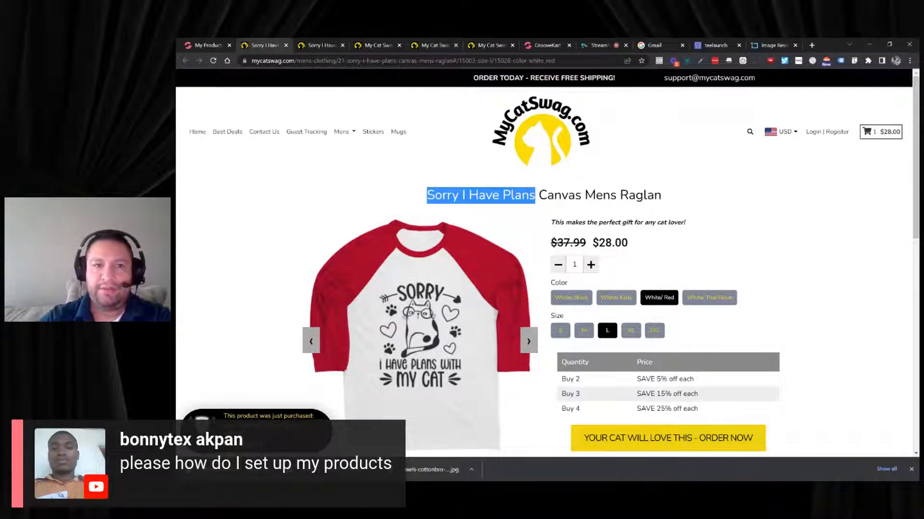
click(213, 61)
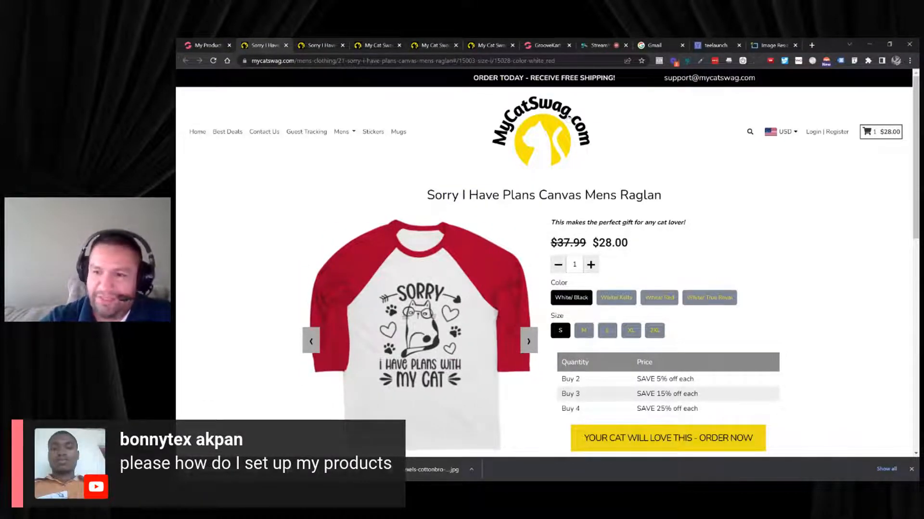
click(750, 131)
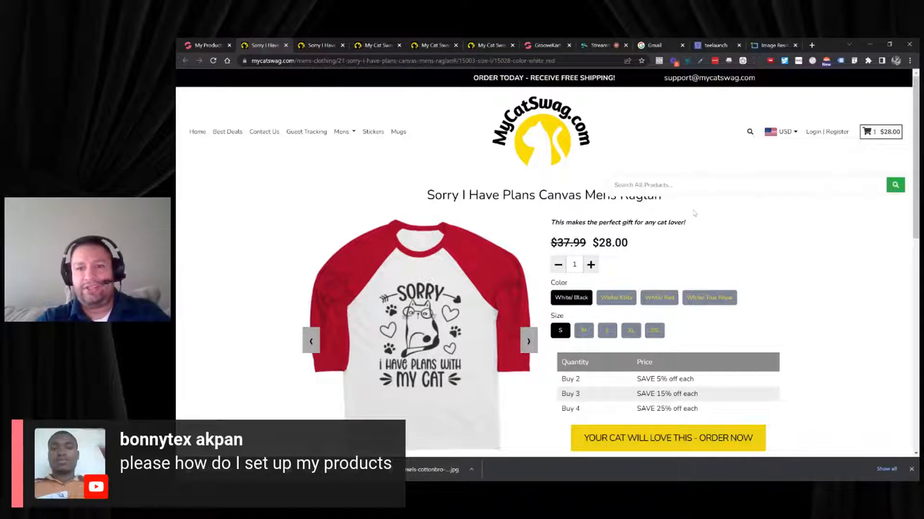
key(ctrl+v)
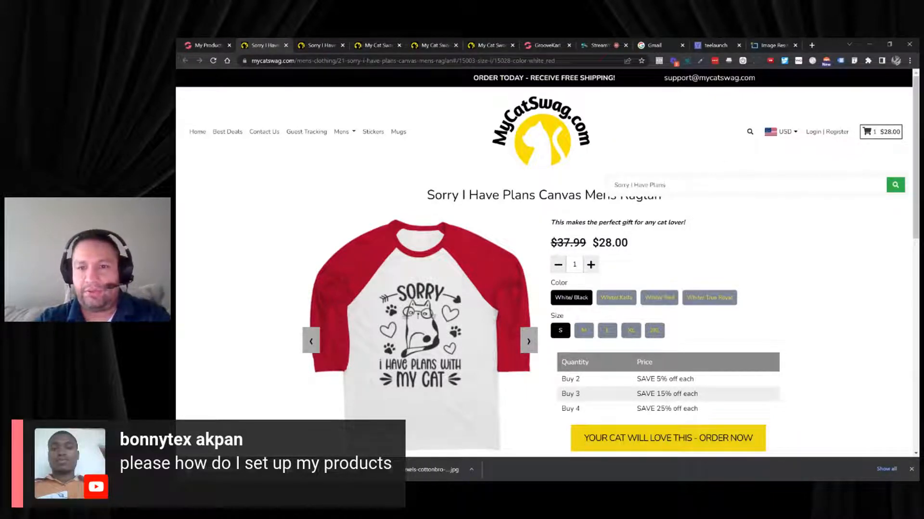
key(Return)
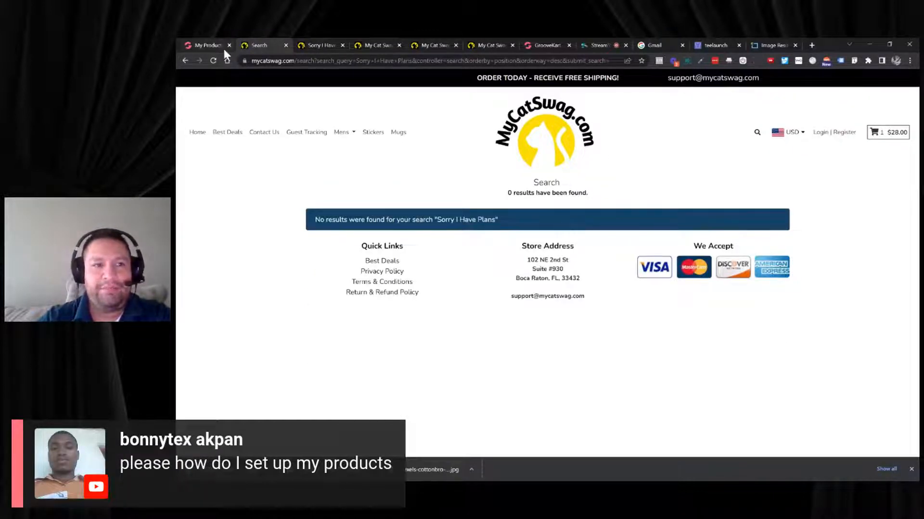
Step: Set where to show the raglan back to Everywhere and update its settings
click(224, 46)
click(250, 243)
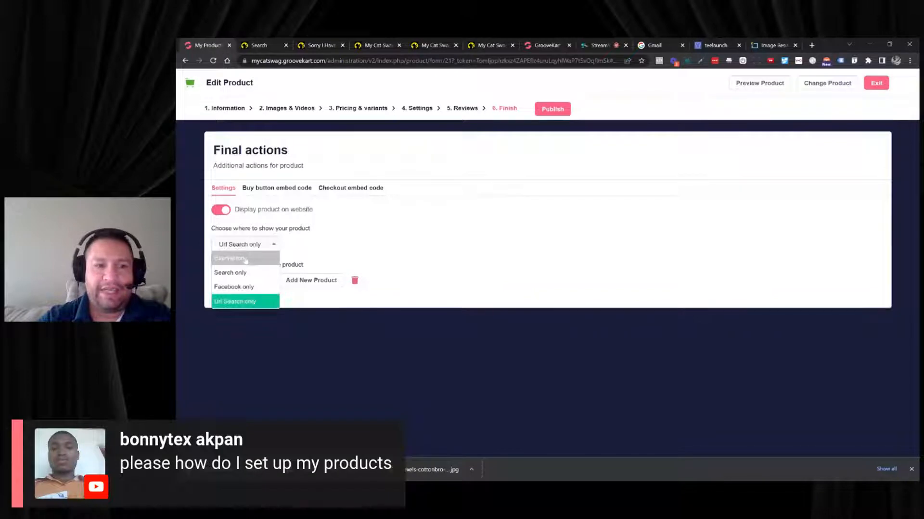
click(230, 258)
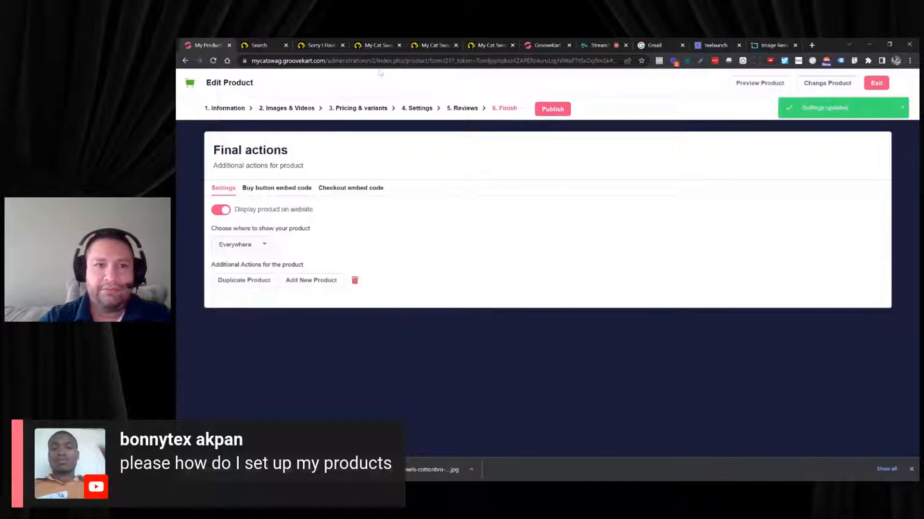
Step: Repeat the store search for "Sorry I Have Plans" to check whether the raglan is listed
click(276, 48)
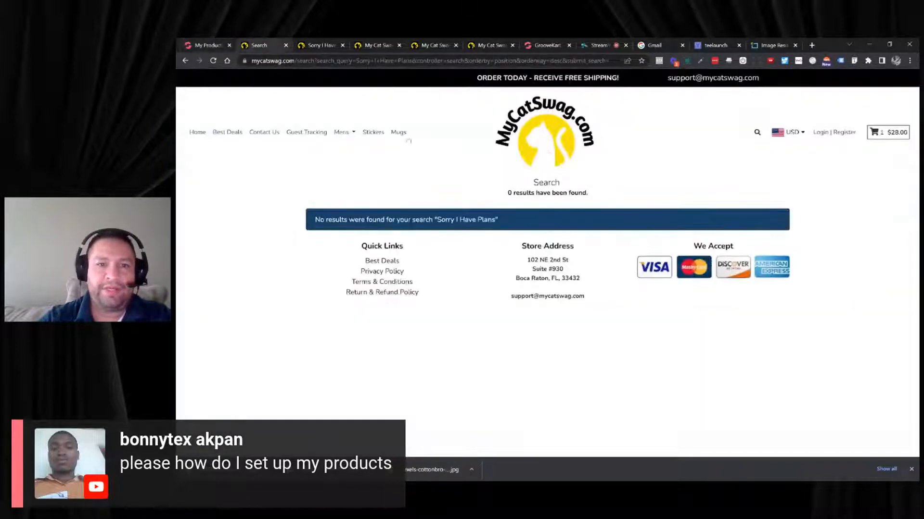
click(756, 133)
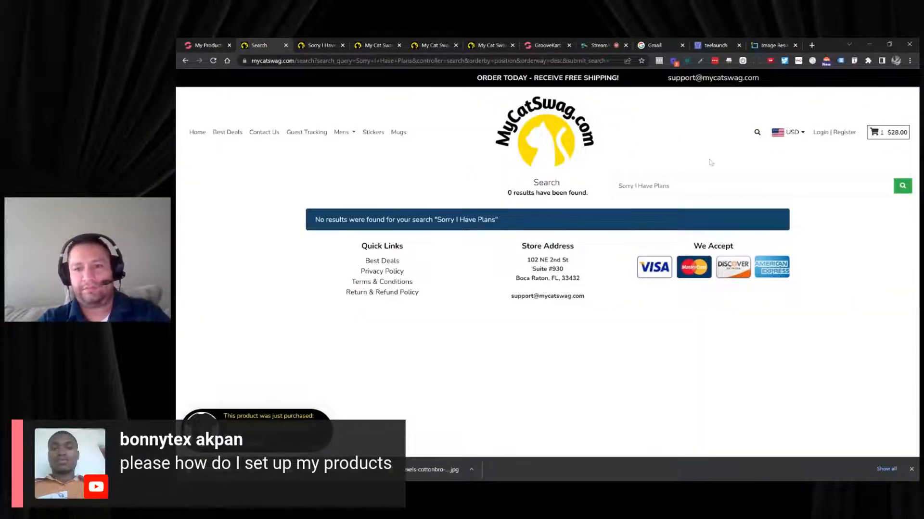
click(902, 186)
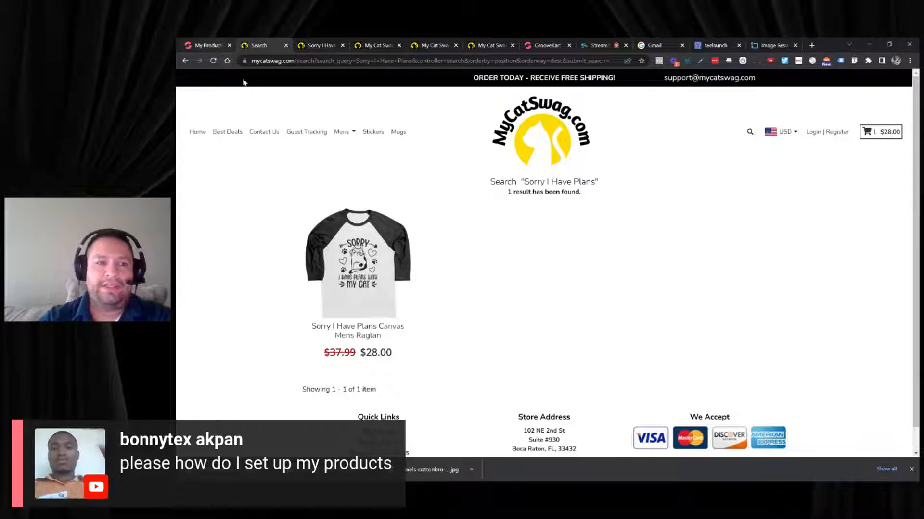
Step: Review the raglan's visibility choices, keep Everywhere, and publish the product
click(201, 42)
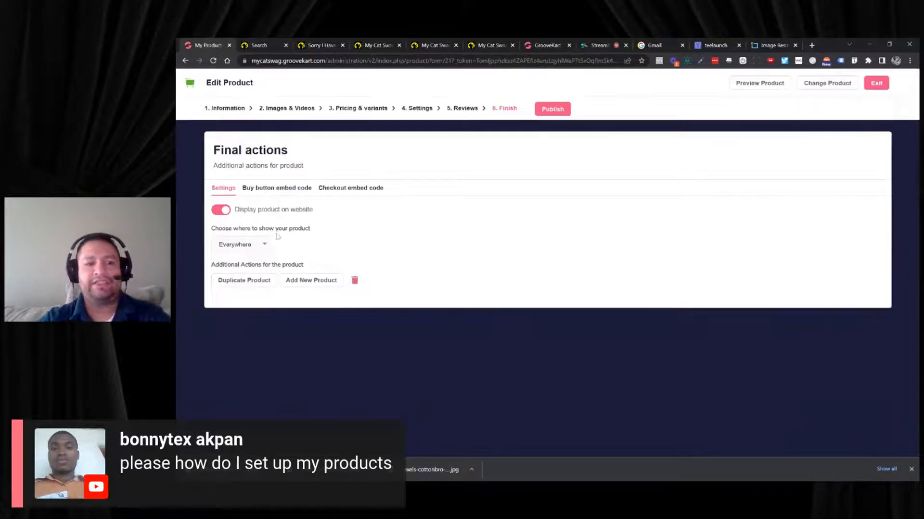
click(264, 244)
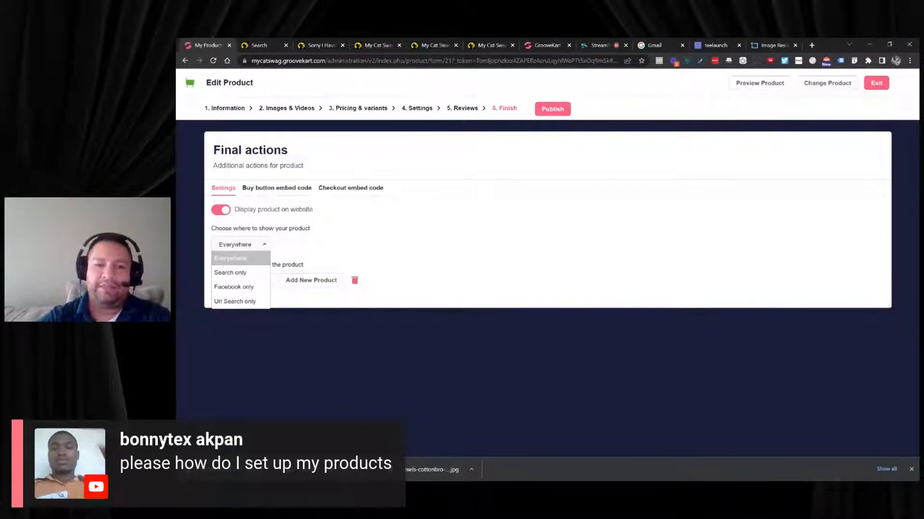
click(326, 238)
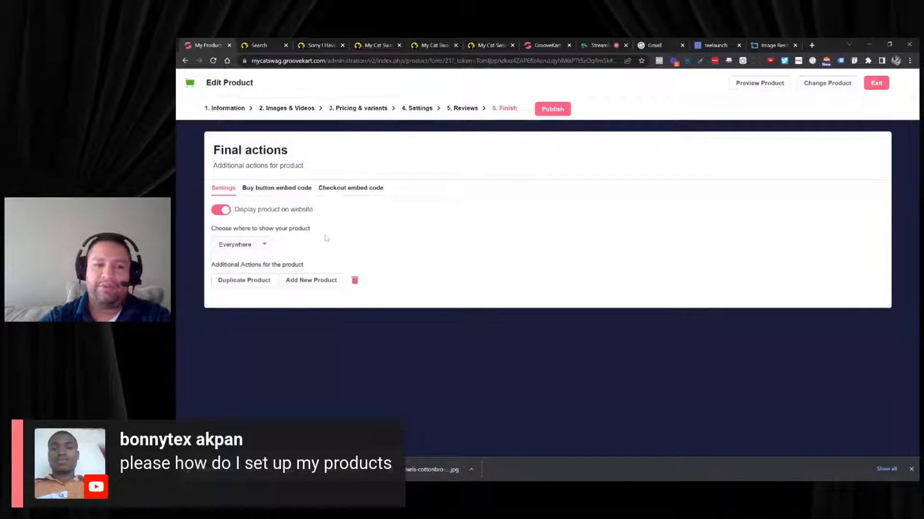
click(561, 108)
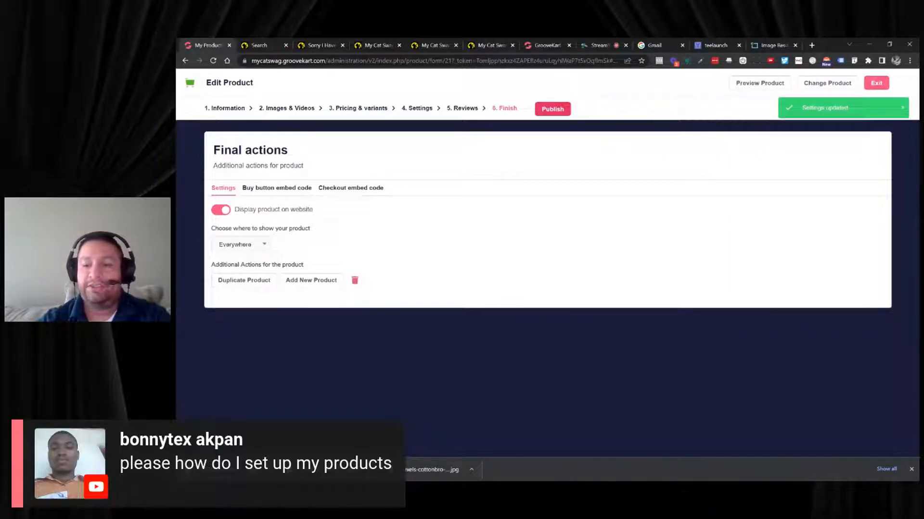
Step: Switch to Teelaunch, browse the new items and accessories in the product catalog, and open the Die-Cut Metal Signs design page
click(714, 43)
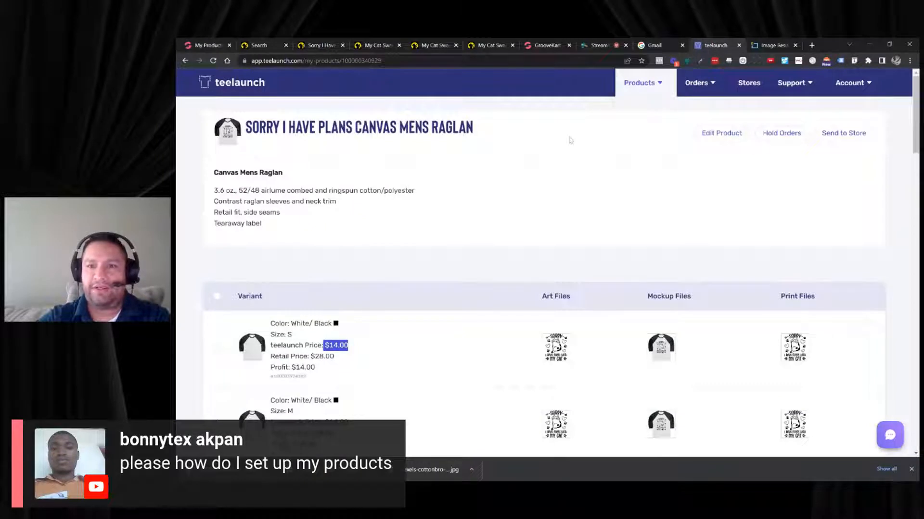
mouse_move(640, 82)
click(625, 124)
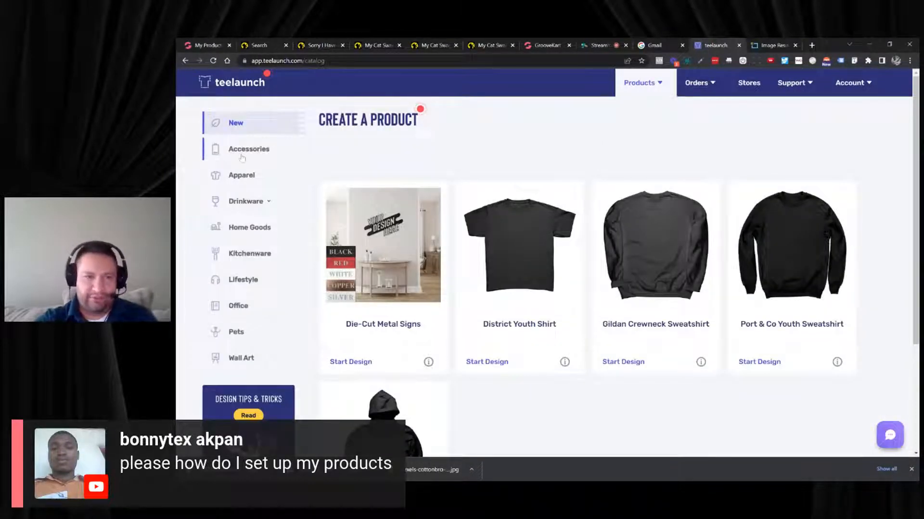
click(242, 156)
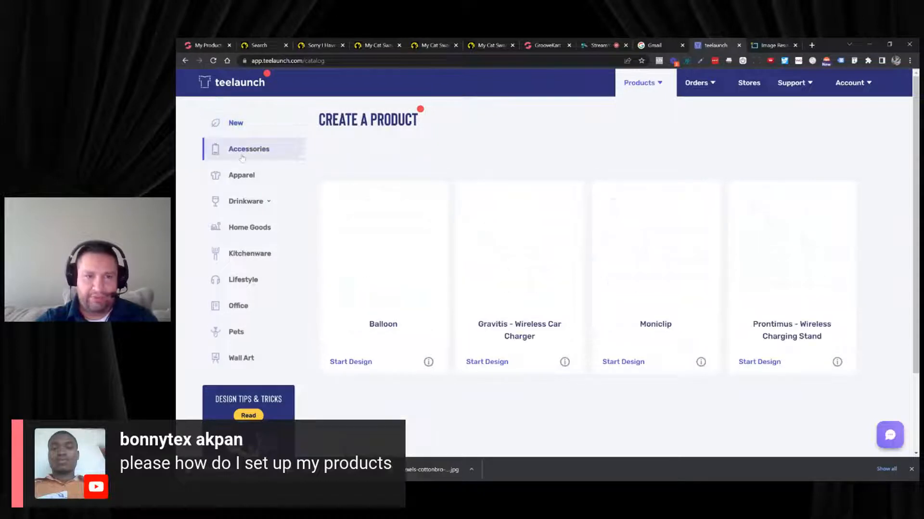
click(237, 124)
click(377, 199)
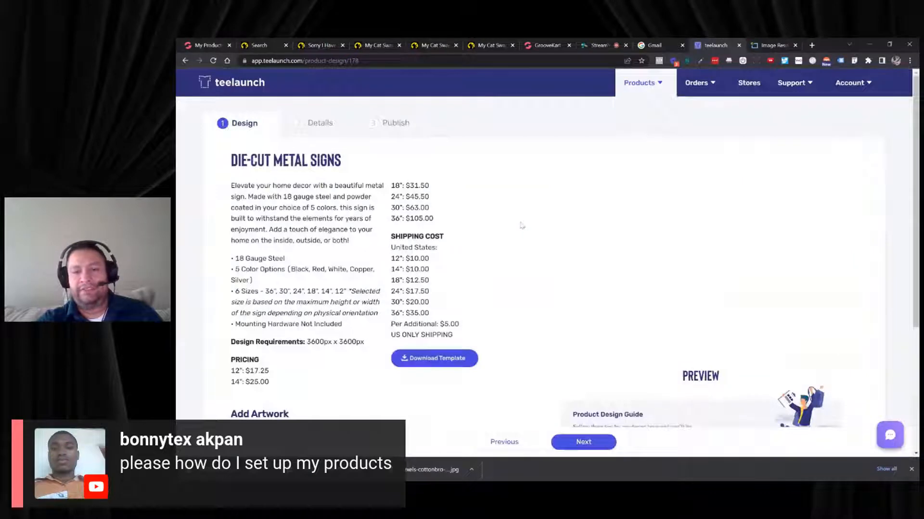
Step: Open the metal sign design template and read its artwork requirements and connected-text examples
click(443, 359)
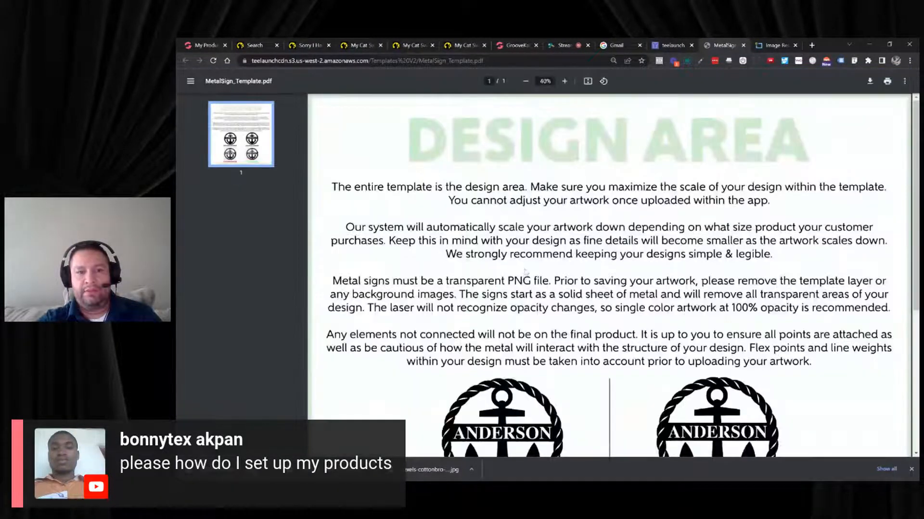
scroll(522, 279, down, 5)
scroll(527, 271, down, 1)
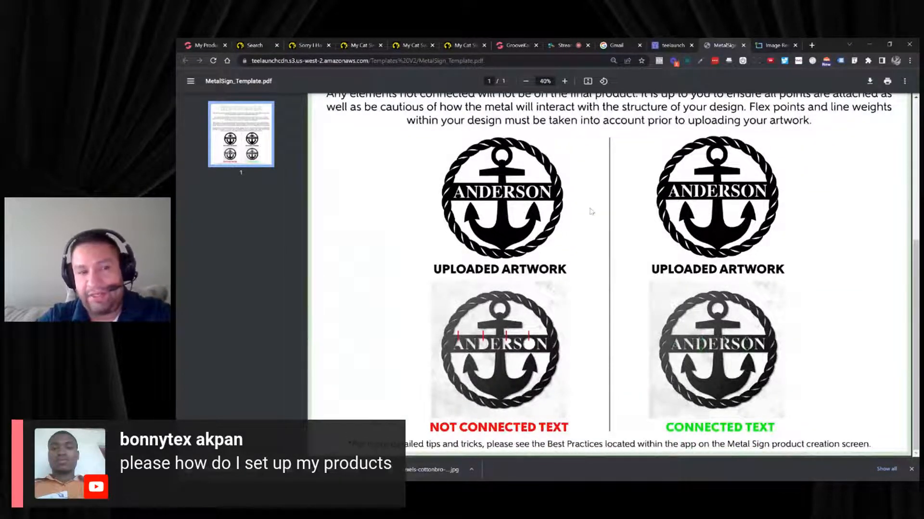
scroll(591, 212, up, 5)
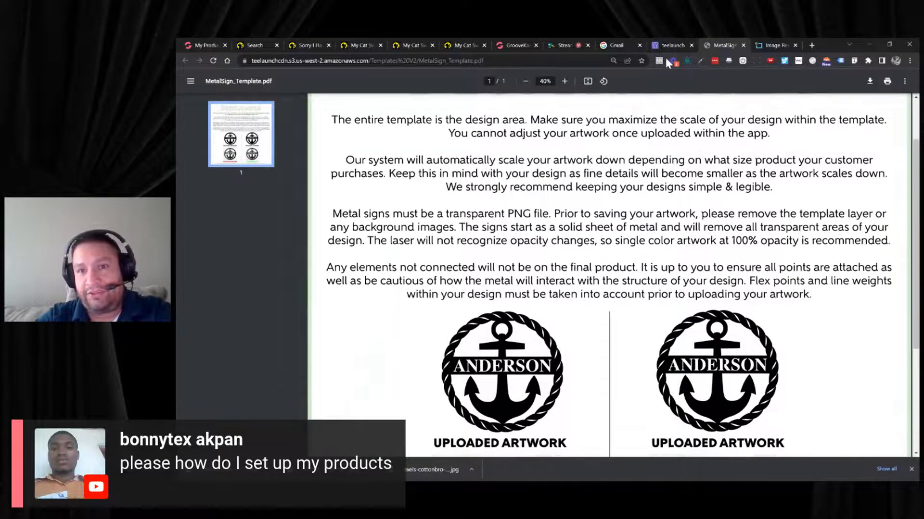
Step: Finish reading the connected-text examples in the template, and review the Die-Cut Metal Signs sizes, shipping costs and artwork size requirement in Teelaunch
scroll(609, 241, down, 5)
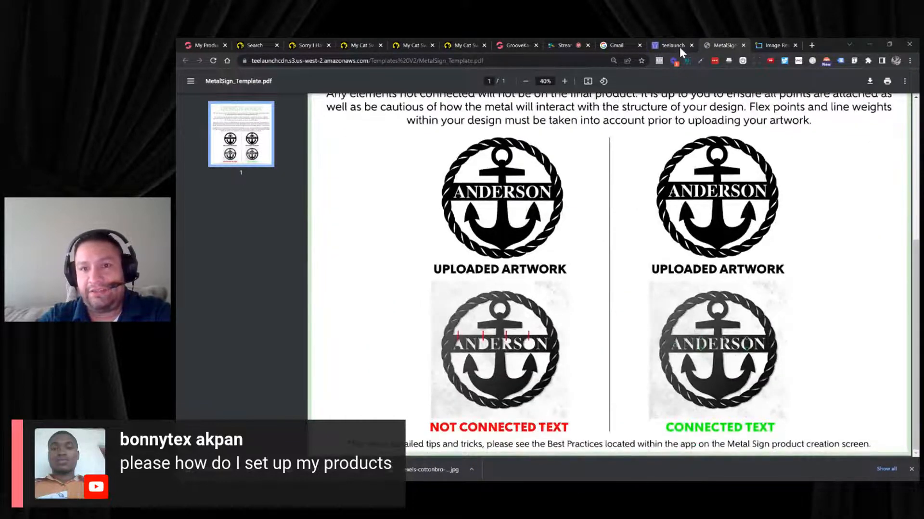
click(677, 45)
scroll(550, 210, down, 4)
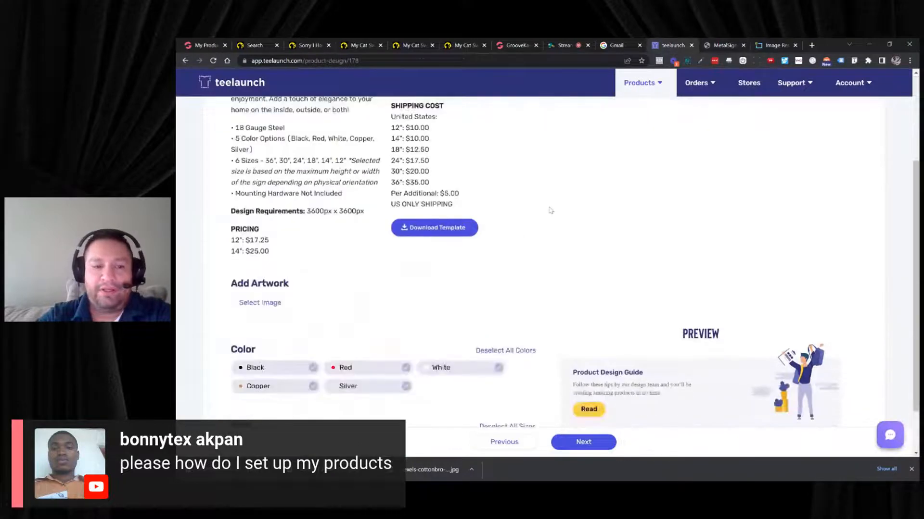
scroll(551, 211, up, 3)
scroll(550, 210, down, 4)
scroll(545, 210, up, 3)
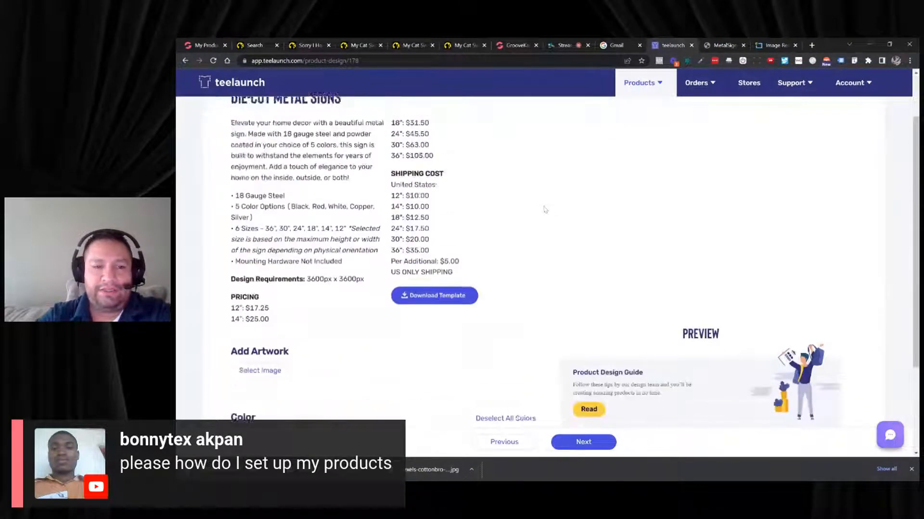
scroll(545, 210, up, 1)
scroll(307, 236, down, 2)
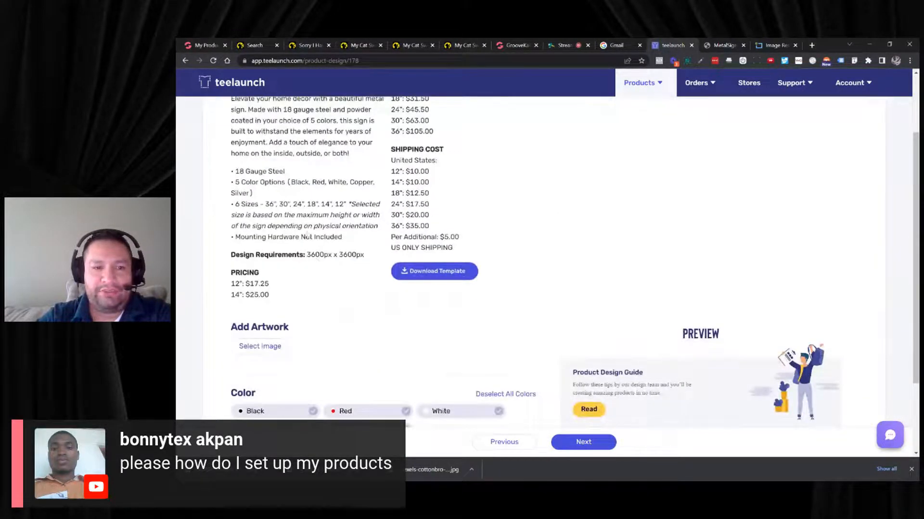
drag(303, 255, 352, 255)
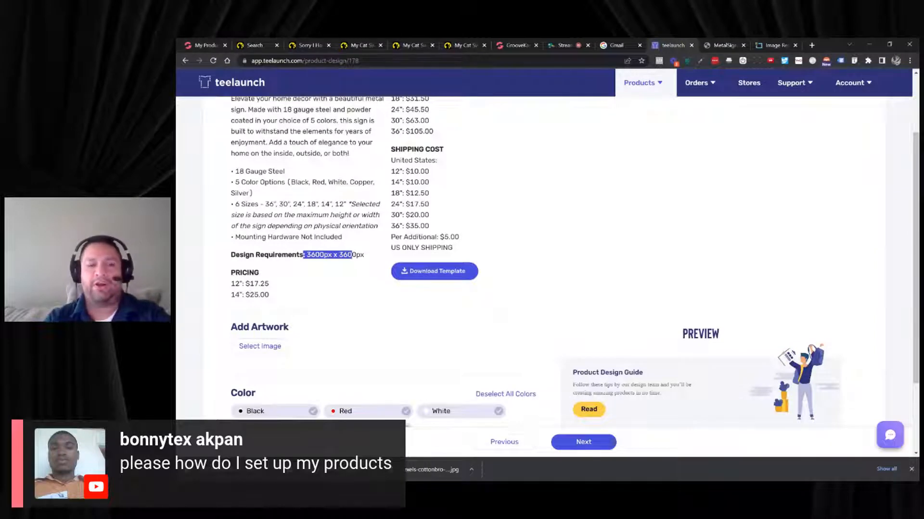
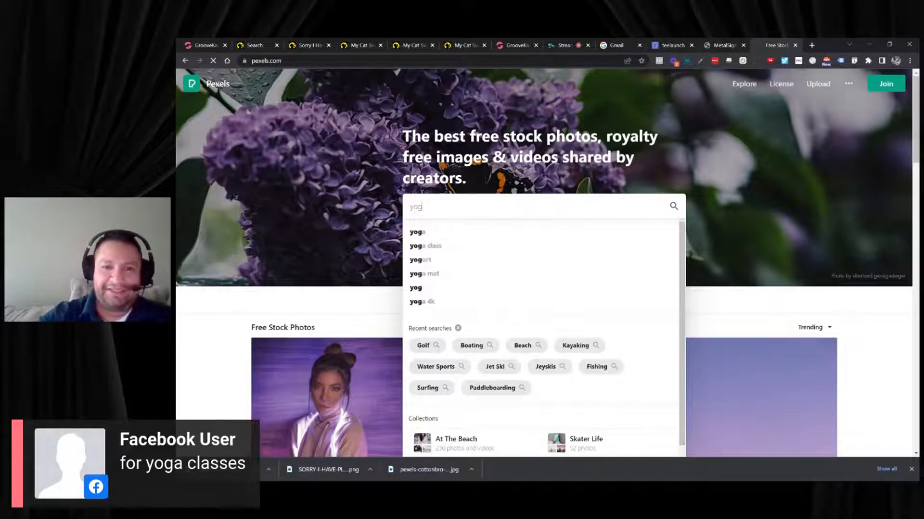
Step: Search Pexels for "yoga" photos and look through the results
click(427, 98)
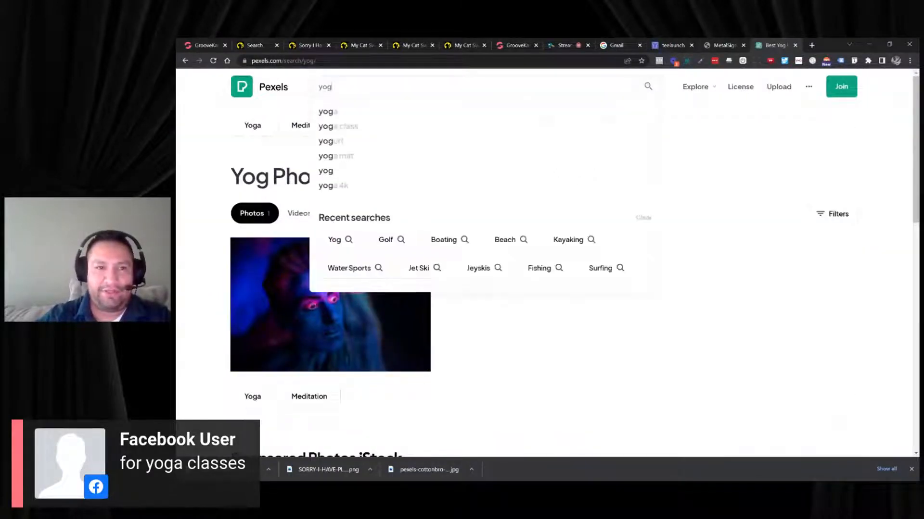
text(A)
key(Return)
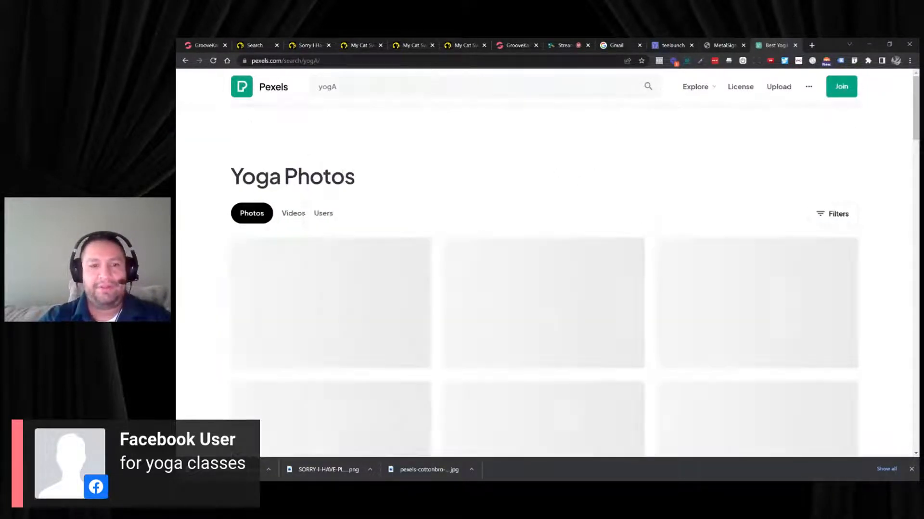
scroll(554, 176, down, 2)
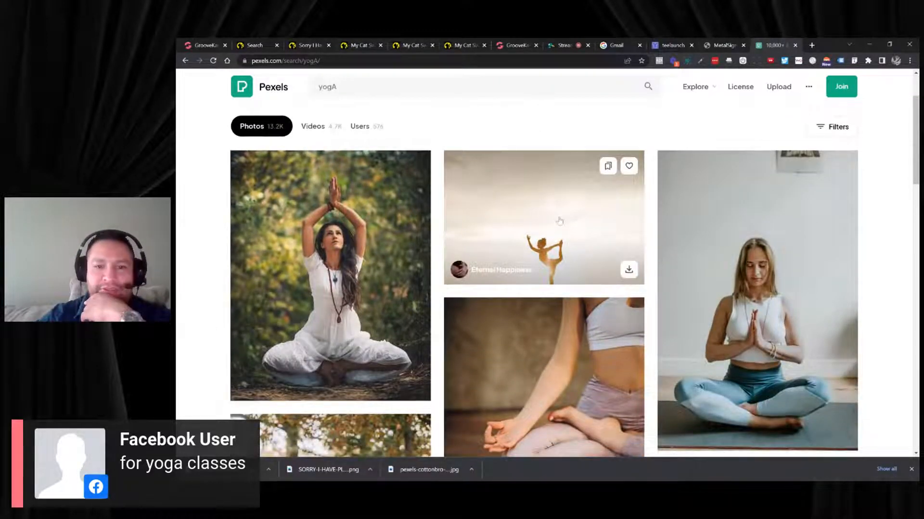
Step: Open the photo of the woman in a yoga pose against the pale sky and download it in Medium size
click(558, 219)
click(785, 123)
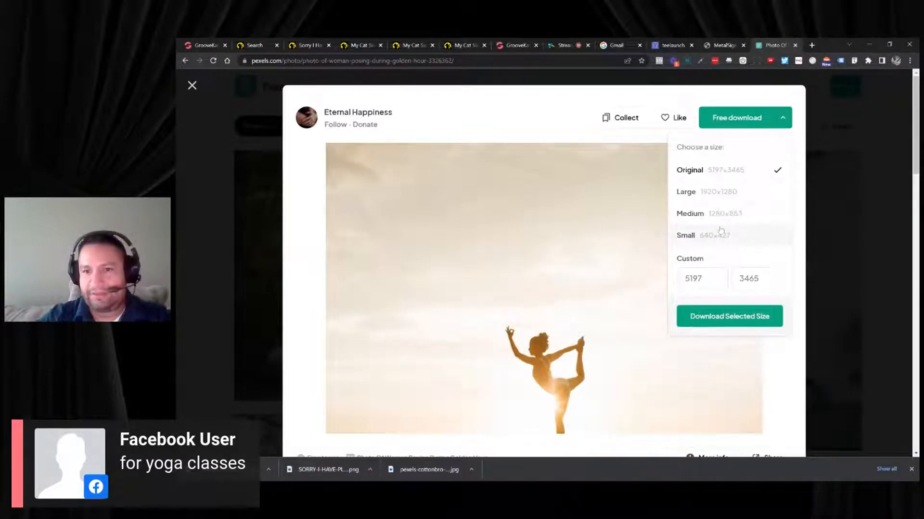
click(728, 214)
click(730, 316)
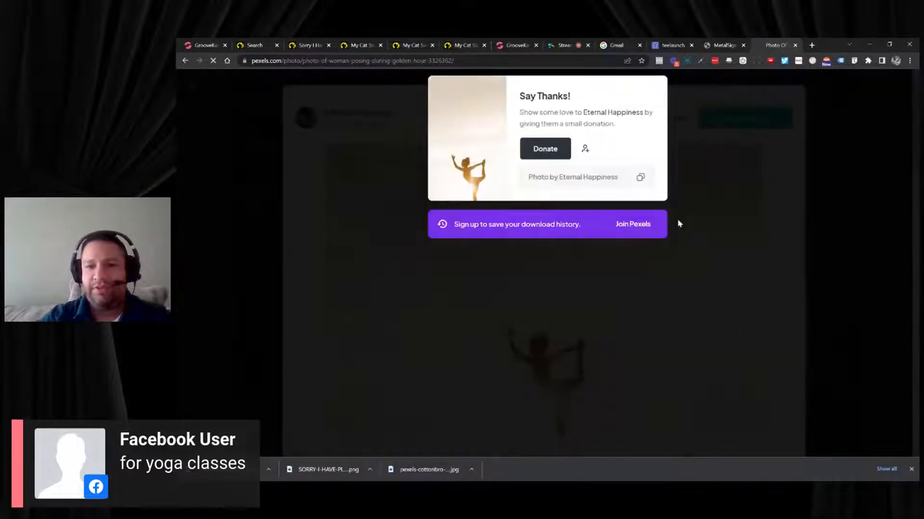
Step: Switch to GrooveKart, open the store's product list, and start a new product
click(216, 50)
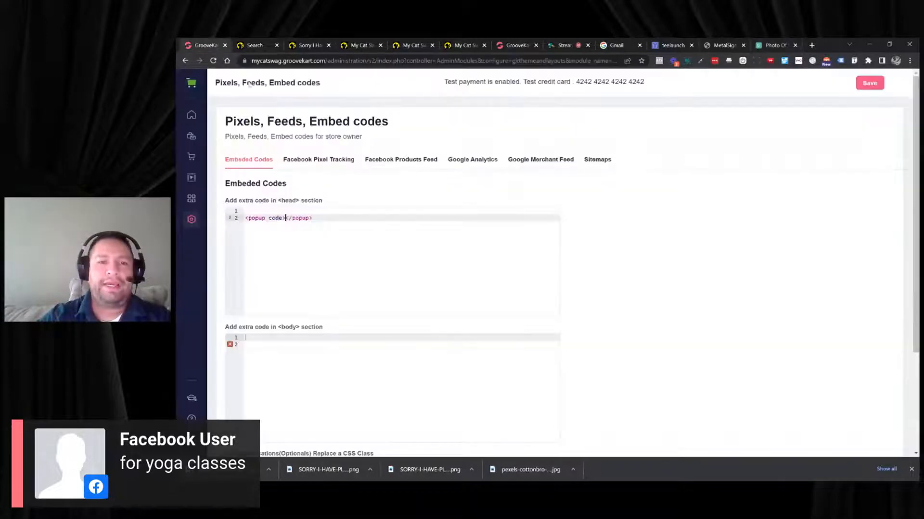
click(191, 136)
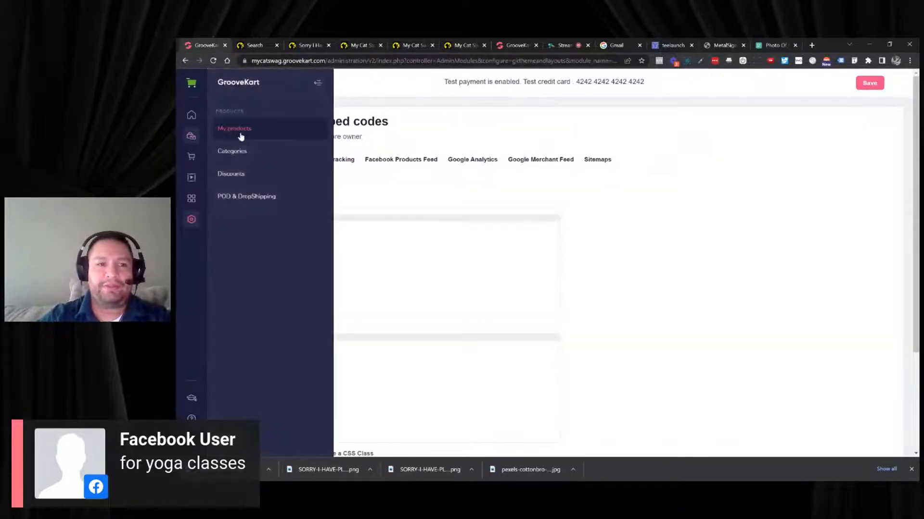
click(240, 137)
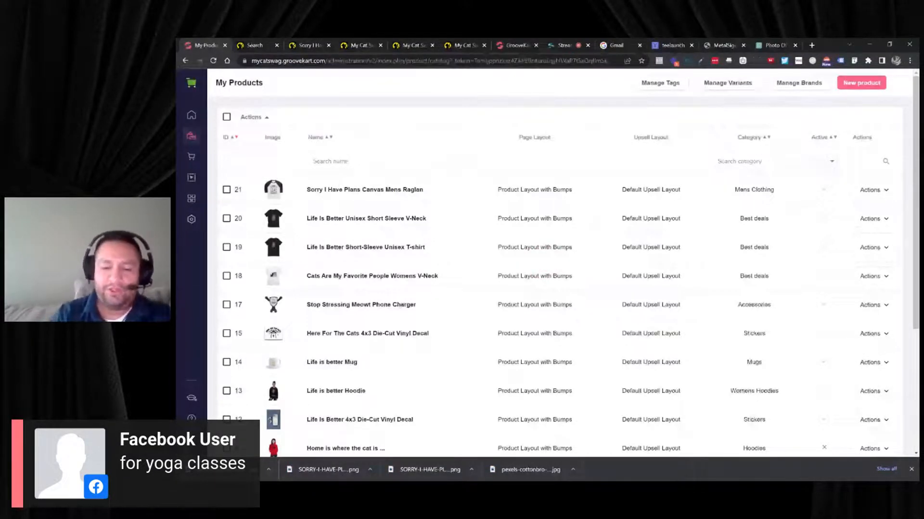
click(839, 85)
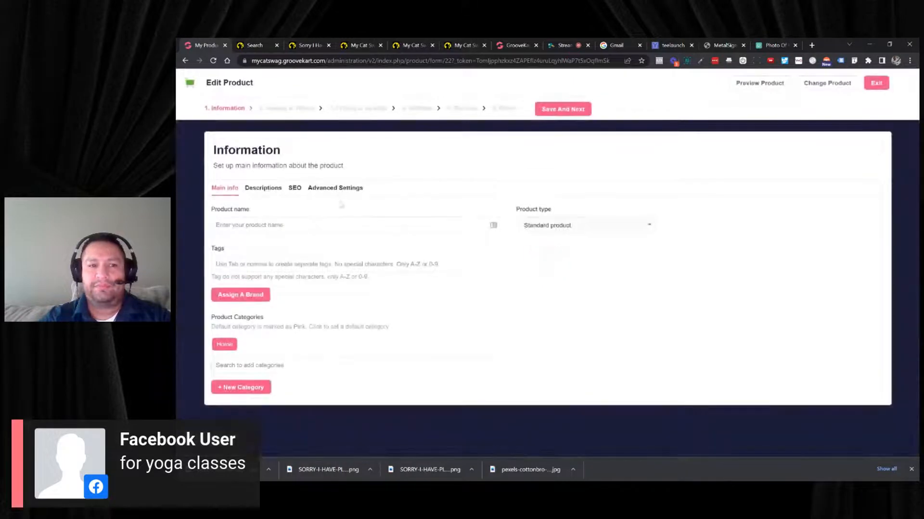
Step: Name the product "Hot Yoga Classes M W F S" and copy the full name
text(hOT)
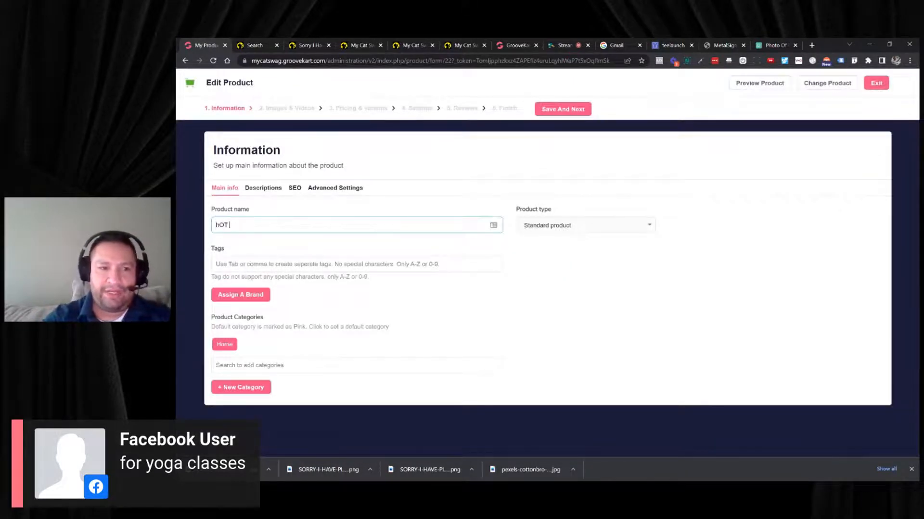
key(BackSpace)
key(BackSpace)
key(BackSpace)
text(H)
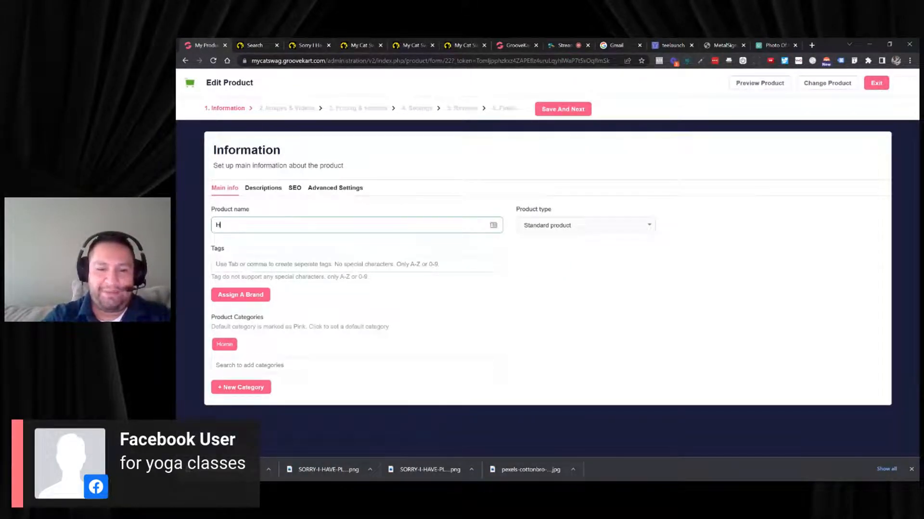
text(ot )
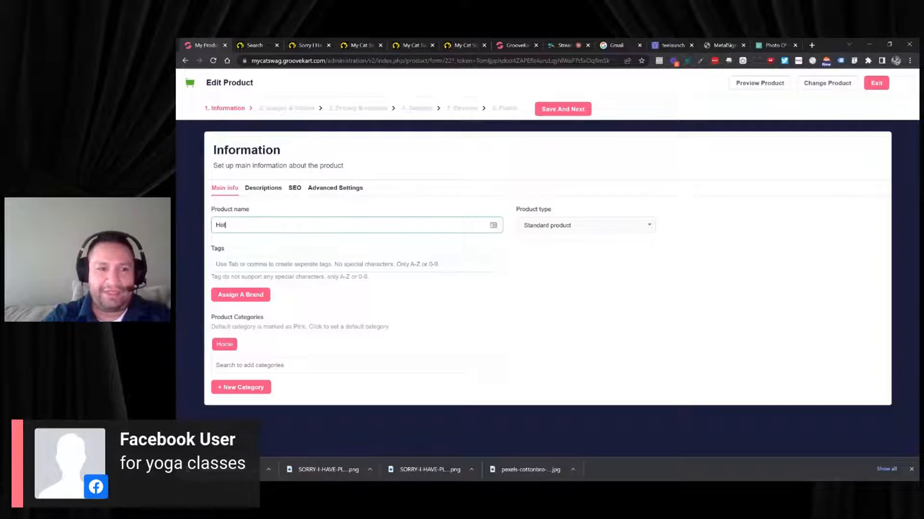
text(Ya)
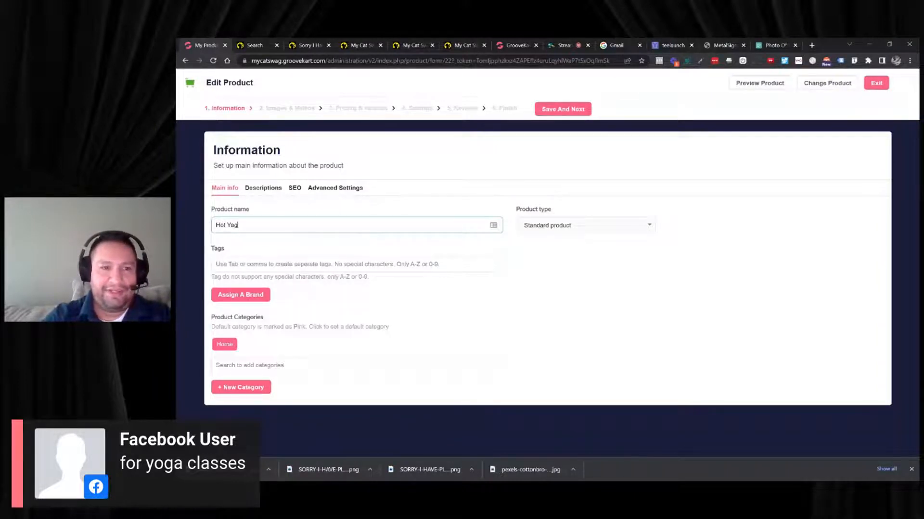
text(ga )
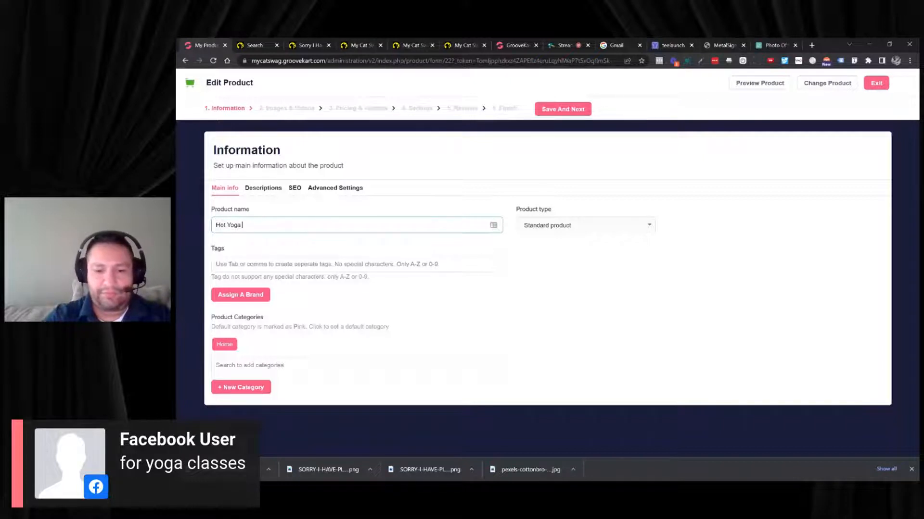
text(C)
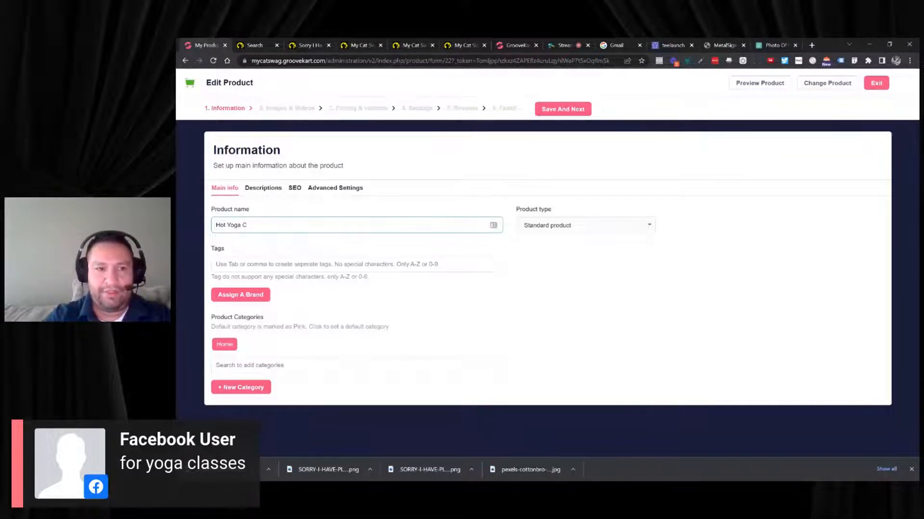
text(Laslasses )
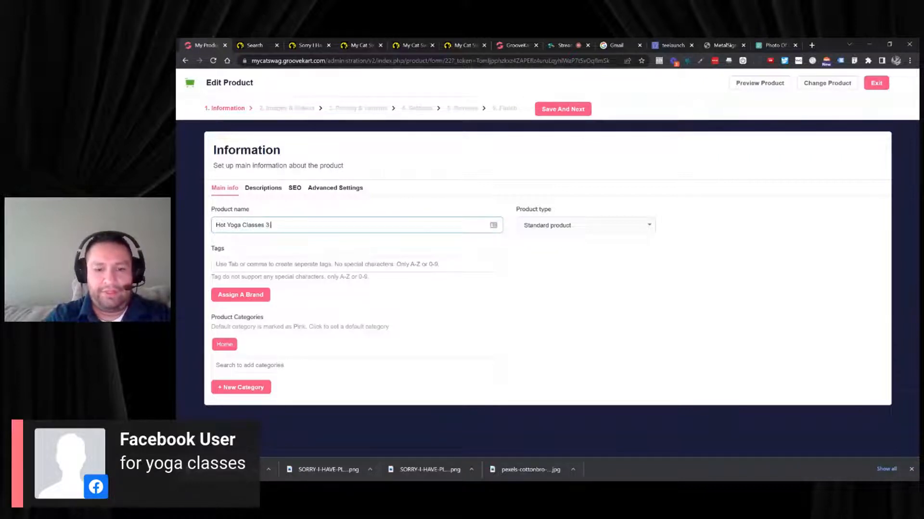
text(M W F )
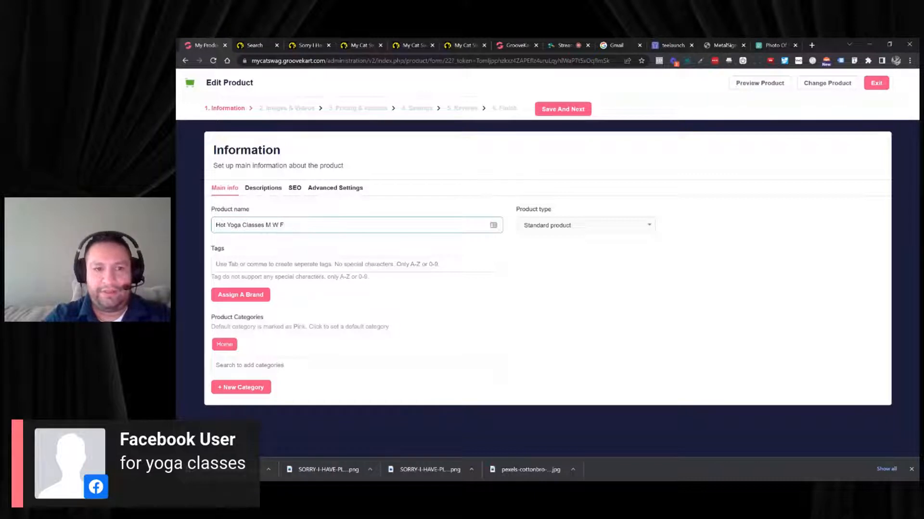
text(S)
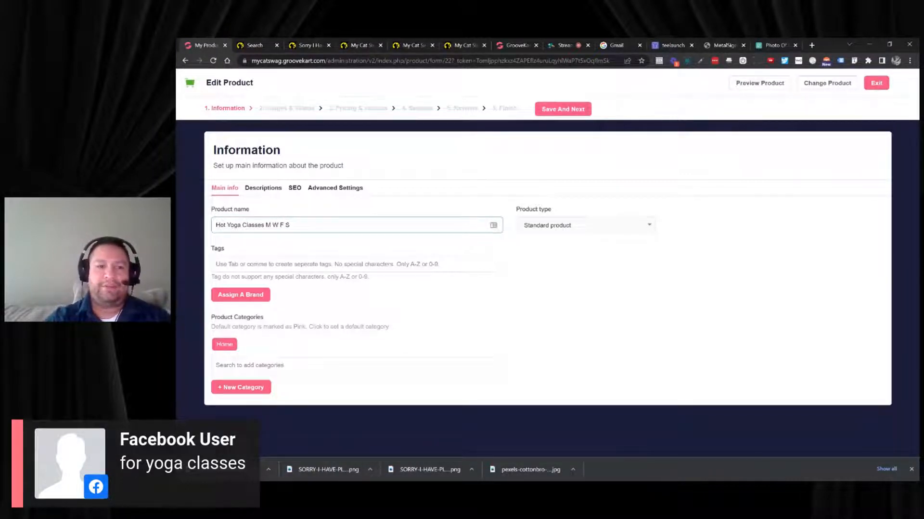
key(shift+Left)
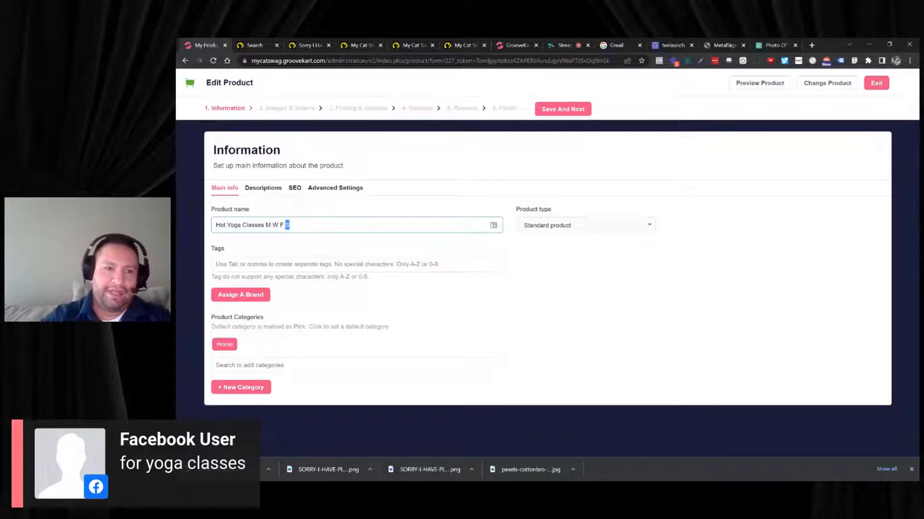
key(shift+Home)
key(ctrl+c)
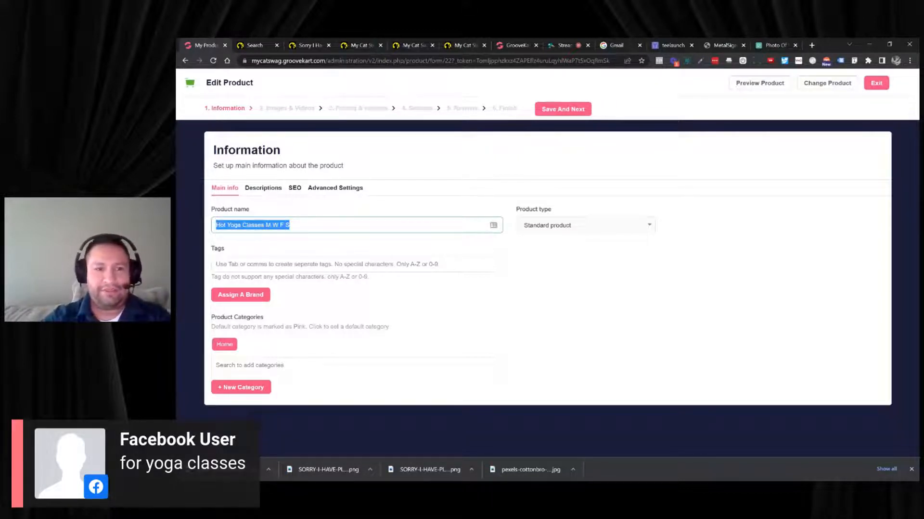
Step: Add the Best deals category to the product and make it the default category
click(258, 365)
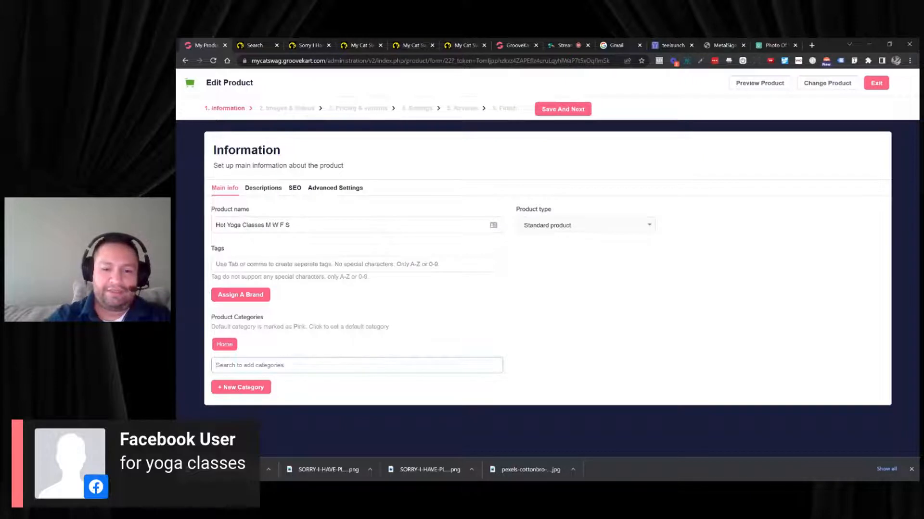
text(best)
click(265, 379)
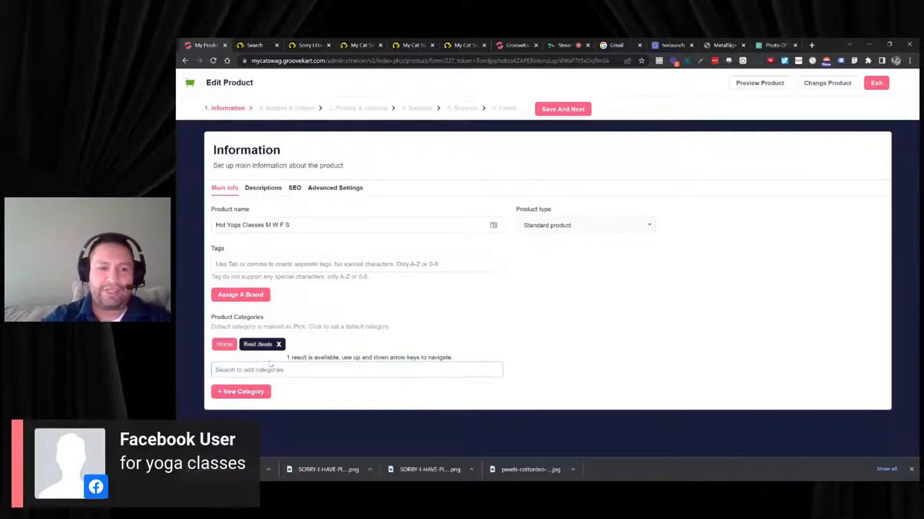
click(259, 344)
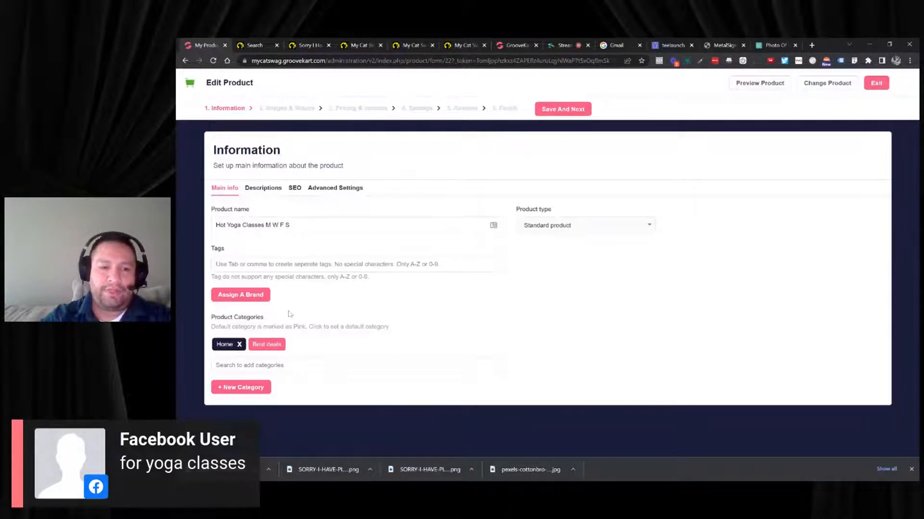
Step: Paste the product name as the SEO meta title and the Open Graph title, then save and continue to the images stage
click(294, 188)
click(290, 243)
key(ctrl+v)
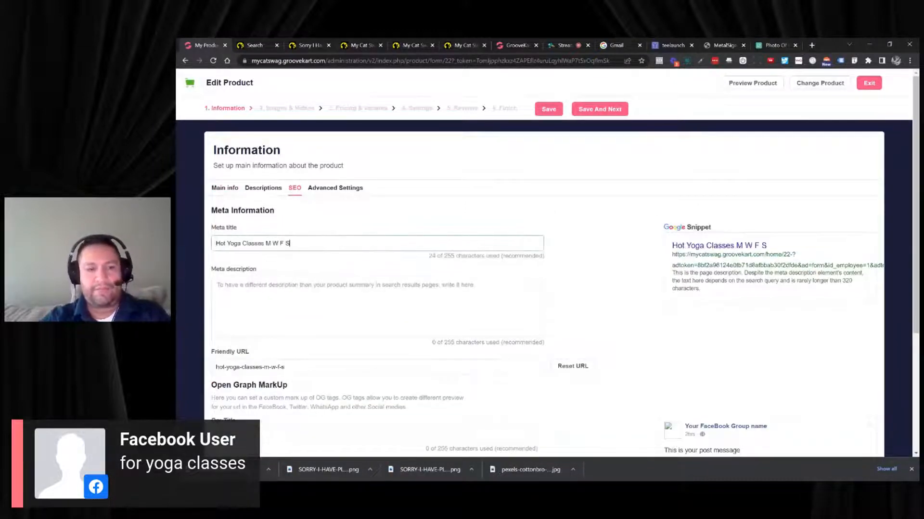
click(270, 430)
key(ctrl+v)
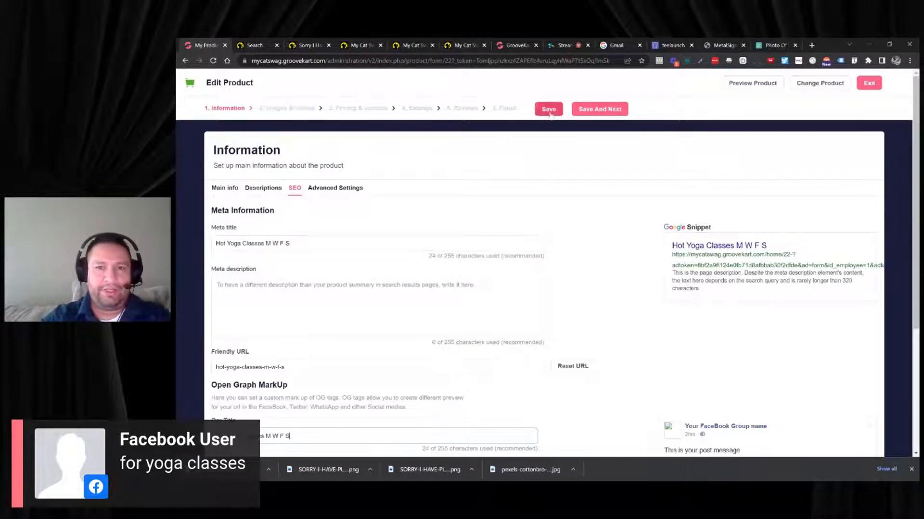
click(581, 111)
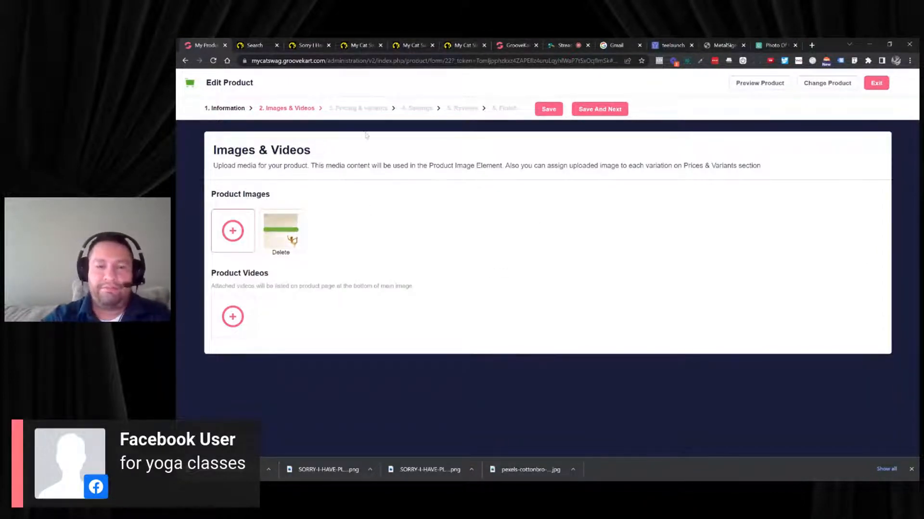
Step: Return to the product's information stage and enter "1 Class every Mon, Wed, Fri & Sat" as the summary description
click(241, 110)
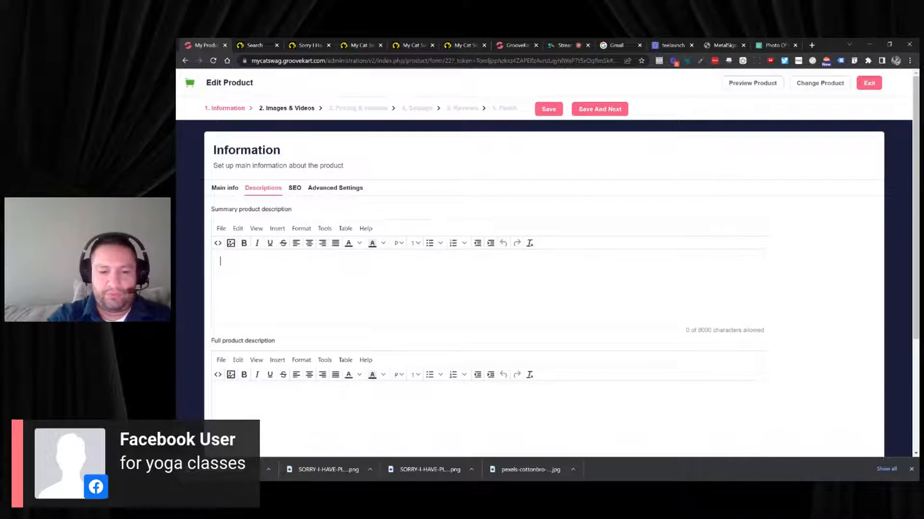
text(1 Callas)
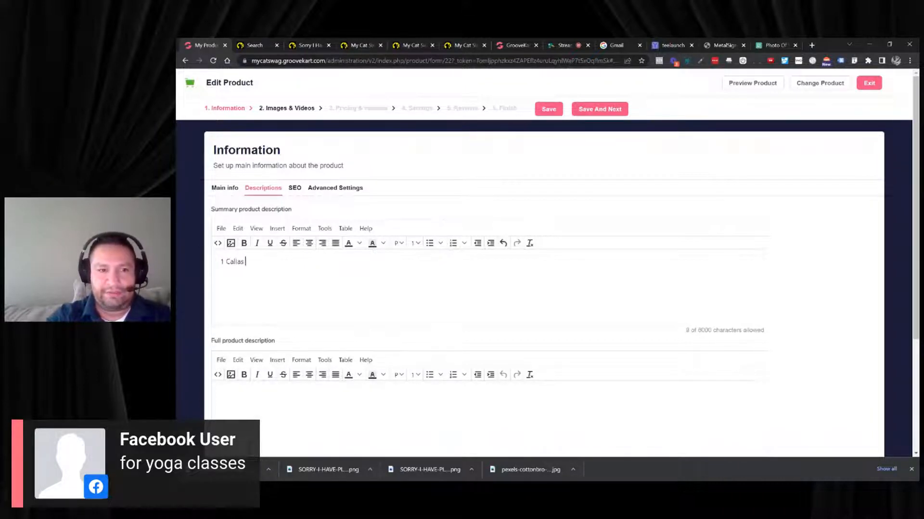
key(BackSpace)
key(BackSpace)
key(BackSpace)
key(BackSpace)
key(BackSpace)
text(lass every )
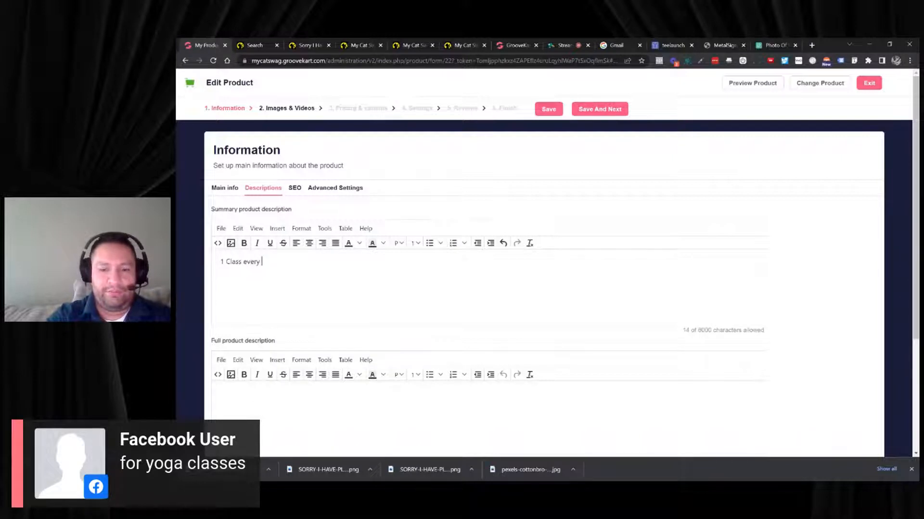
text(Mon, WD)
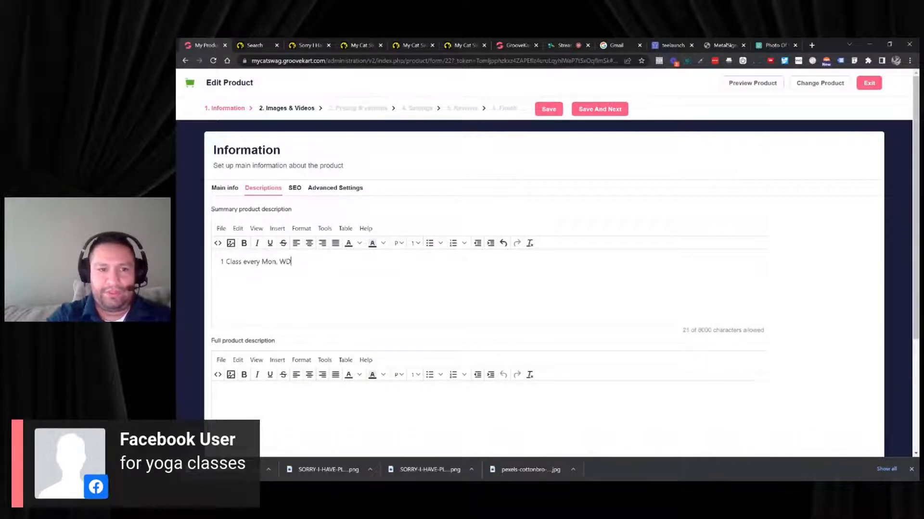
key(BackSpace)
text(ed)
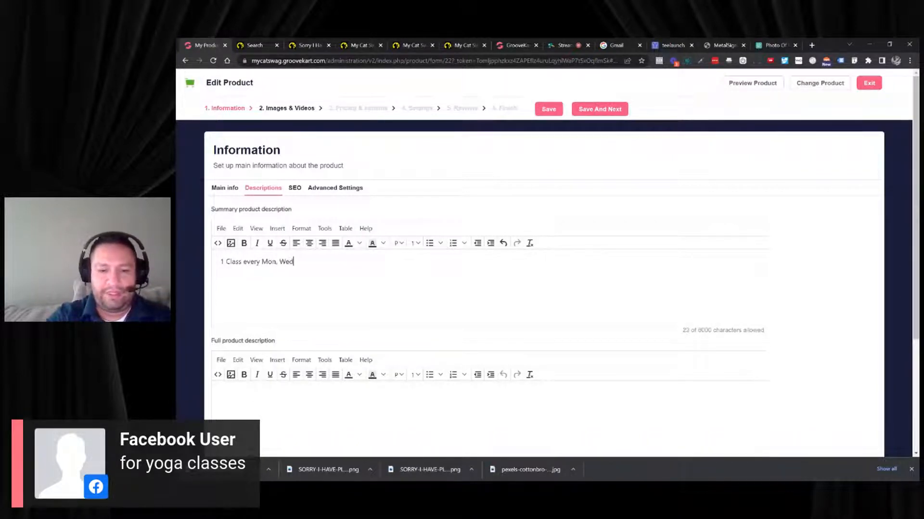
text(, Fri & Sat)
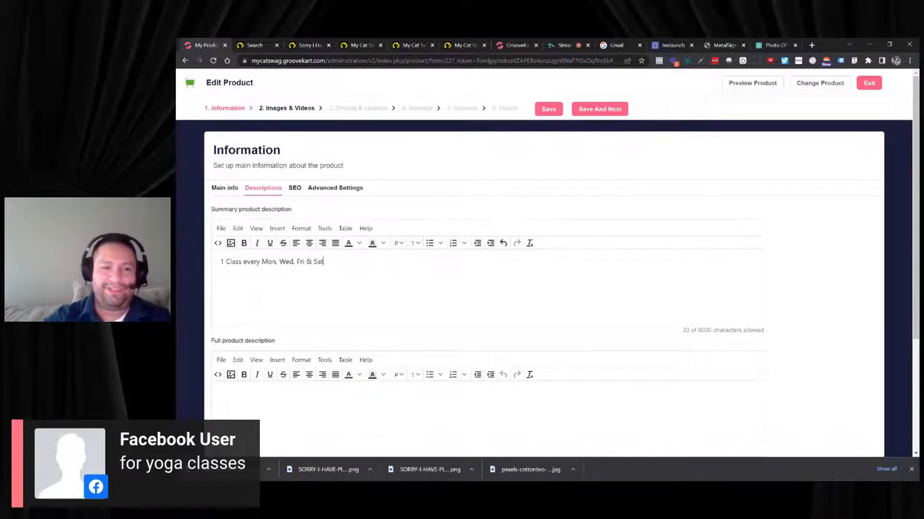
scroll(543, 289, down, 2)
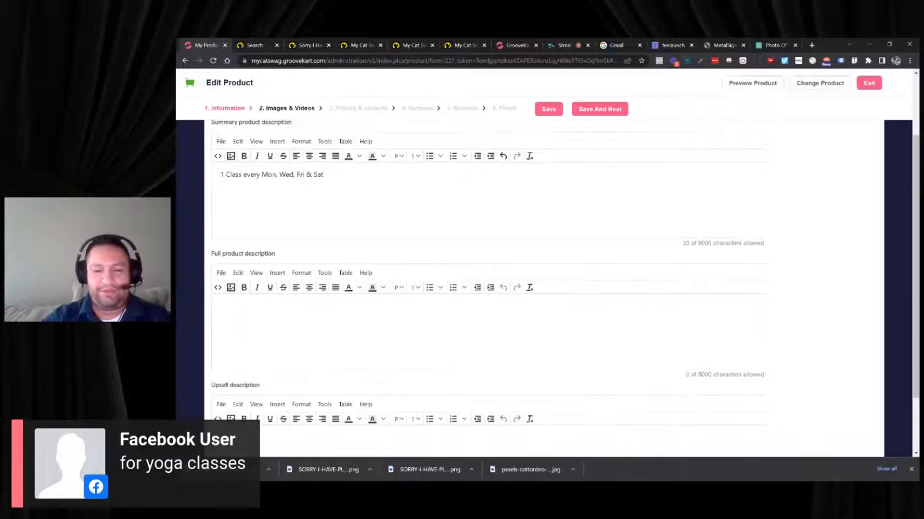
text(DD )
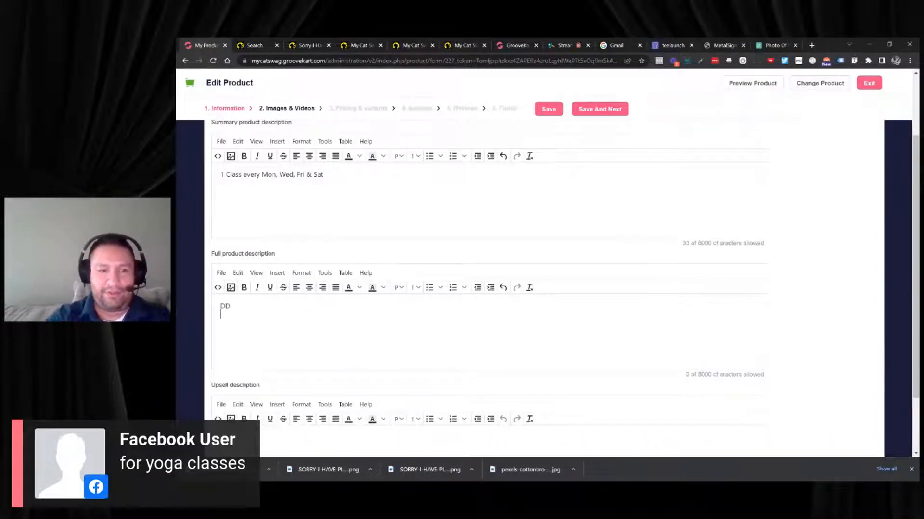
text(D  D D D  D)
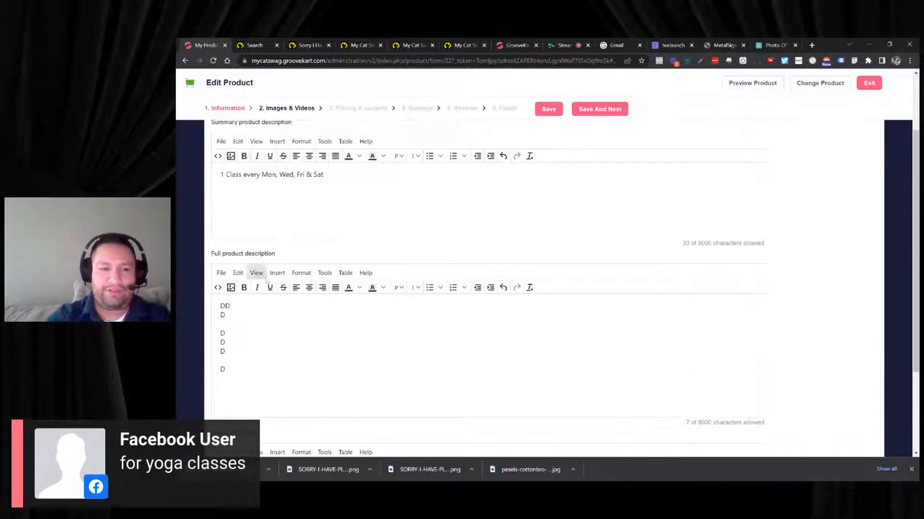
drag(221, 360, 207, 304)
key(Delete)
key(Delete)
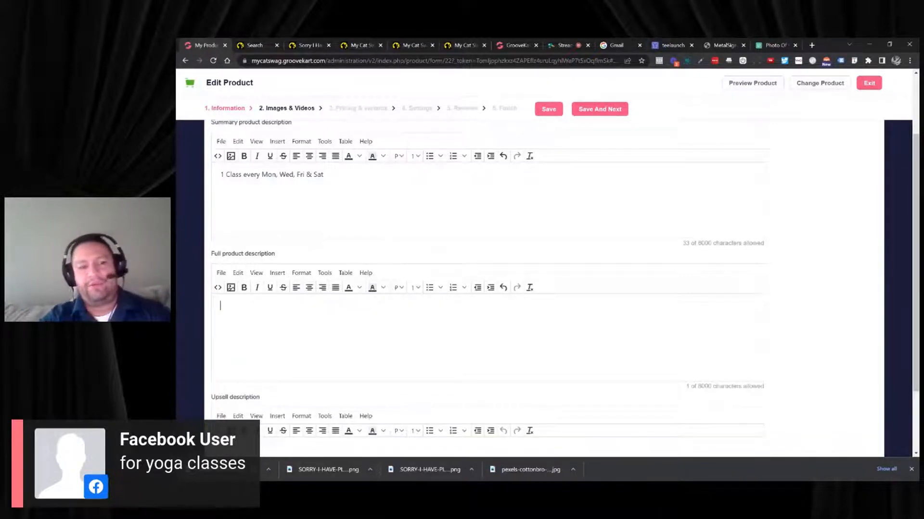
Step: Go back to the product's images and videos stage, then save and continue to pricing and variants
scroll(315, 121, up, 2)
click(308, 111)
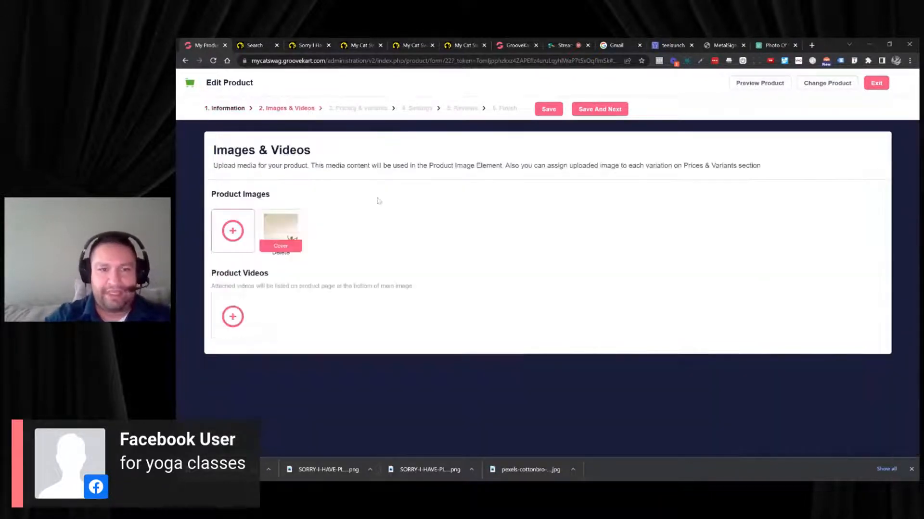
click(611, 110)
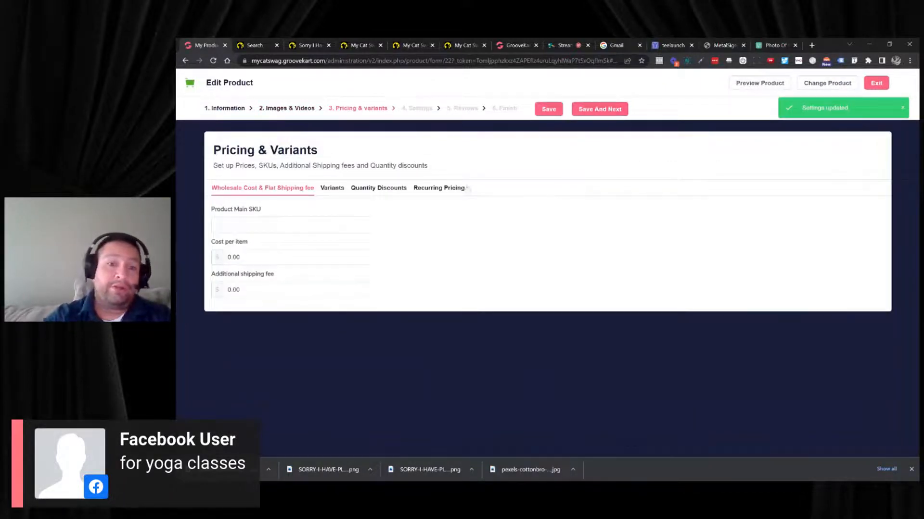
Step: Open the product's recurring pricing and give the new pricing plan the public name "Monthly Membership"
click(449, 191)
click(288, 247)
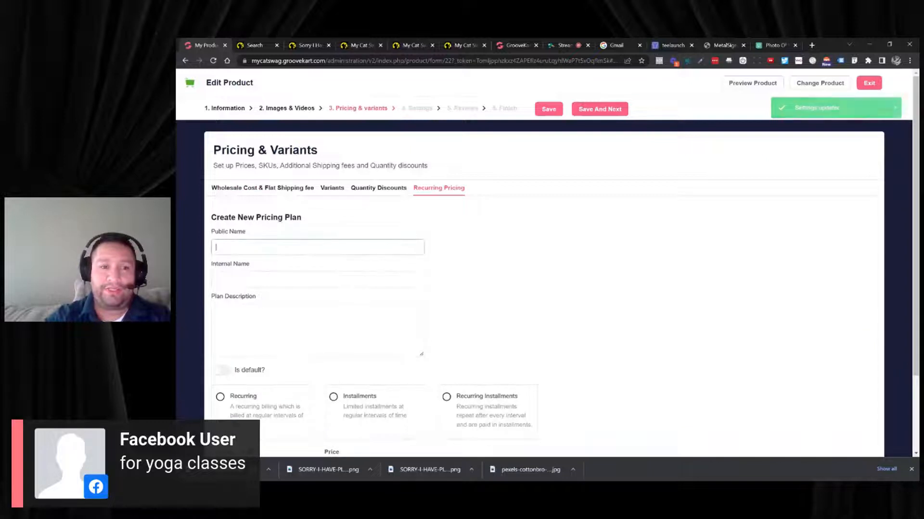
text(Monthly )
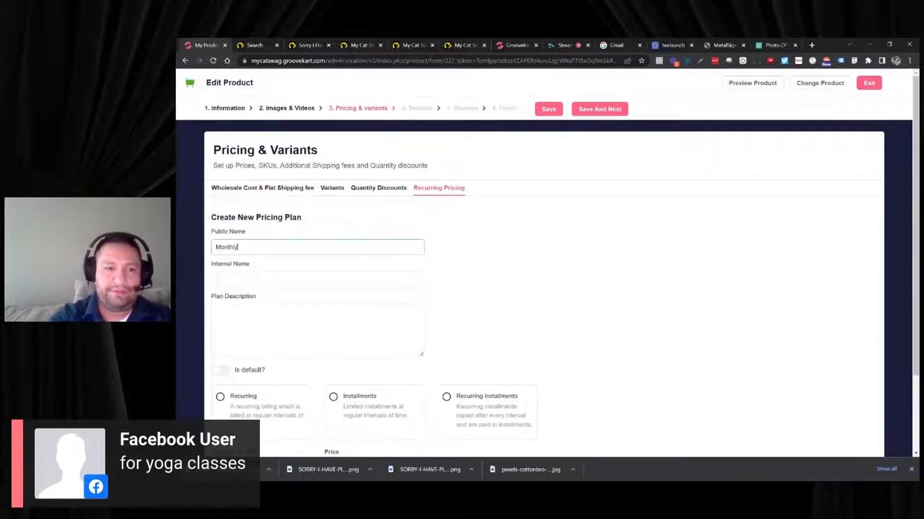
text(Member)
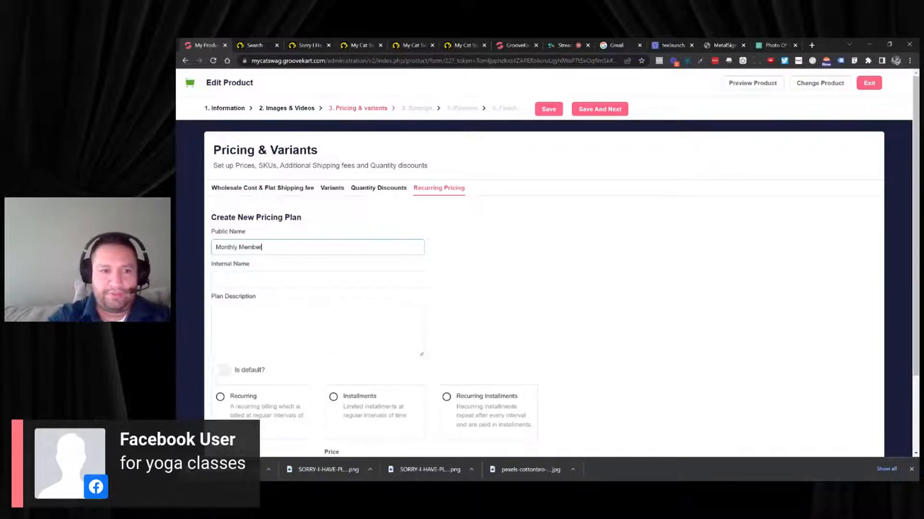
text(ship)
key(Tab)
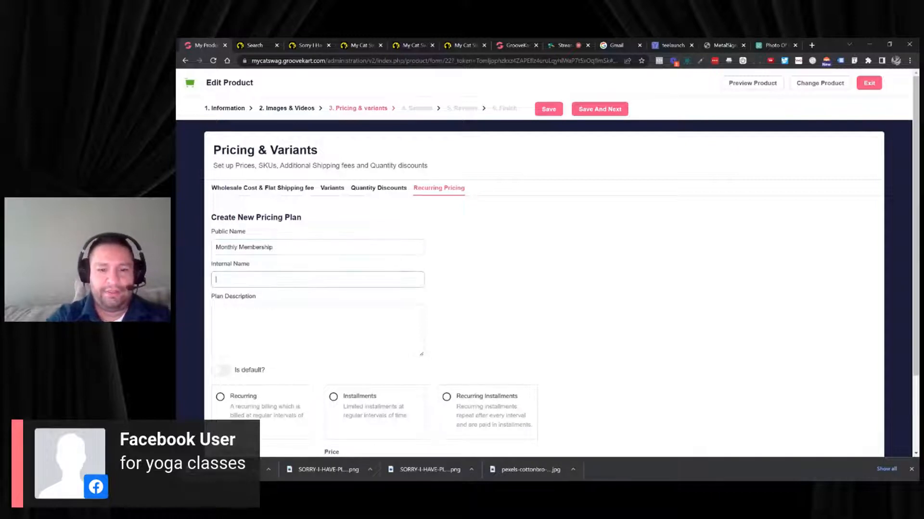
Step: Set the pricing plan's internal name to "Monthly"
text(Monthtly)
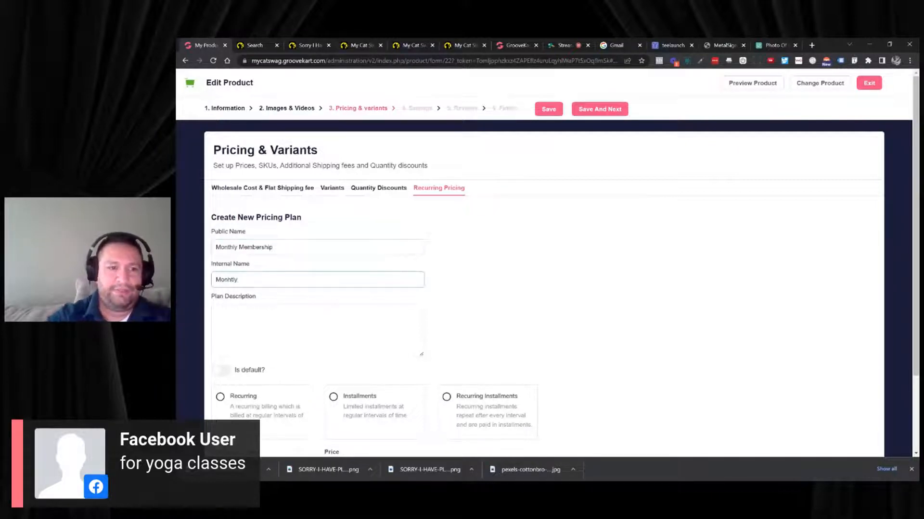
key(ctrl+a)
text(M)
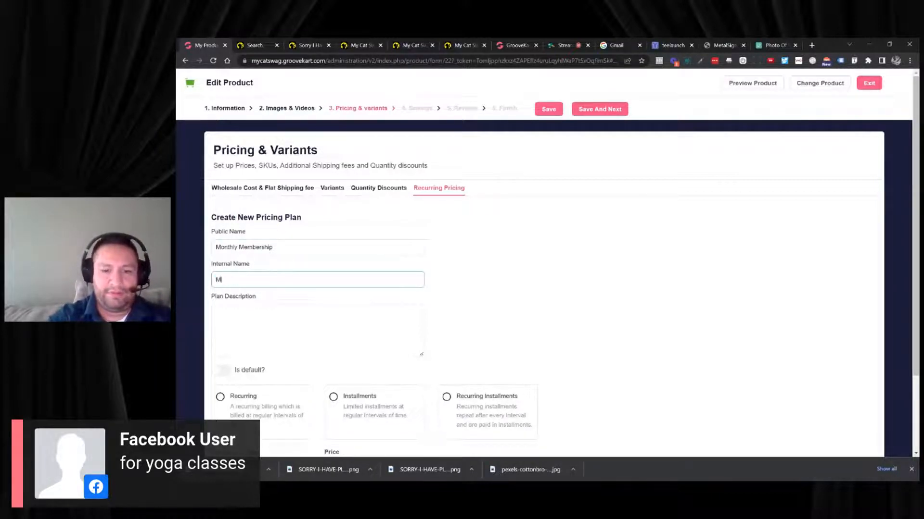
text(onthl)
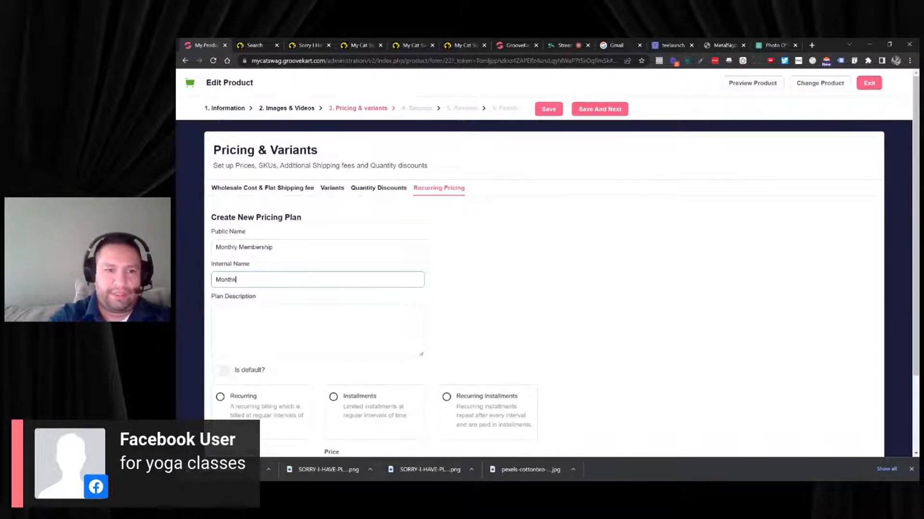
text(y)
key(BackSpace)
key(BackSpace)
text(ly)
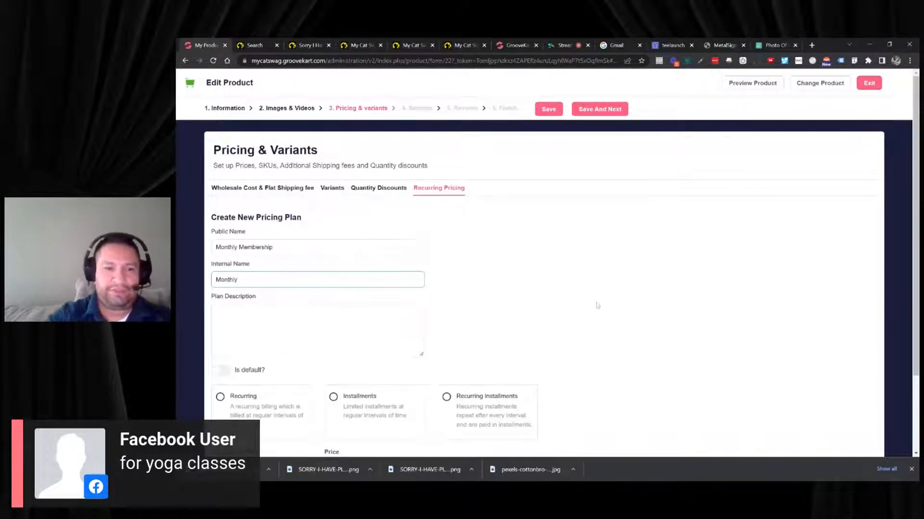
Step: Enter "Paid monthly until cancelled." as the plan description, correcting the misspelled word "monthly"
key(Tab)
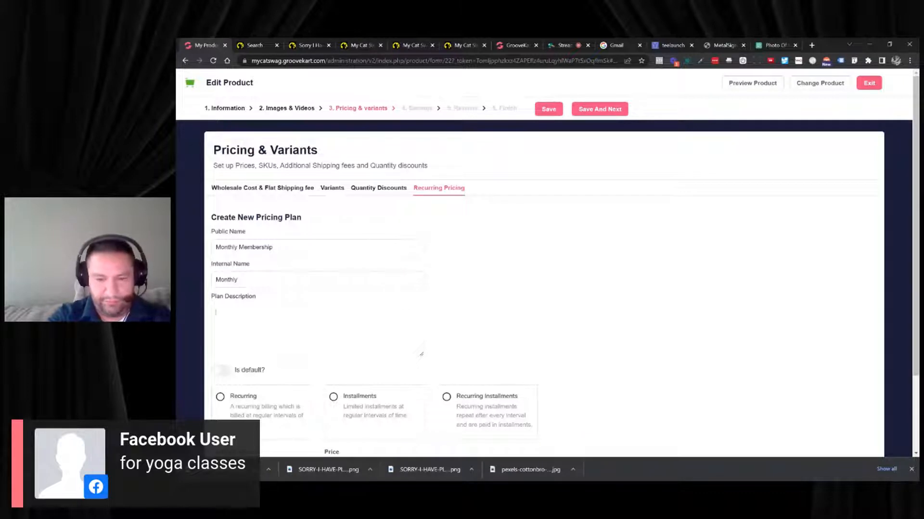
text(P)
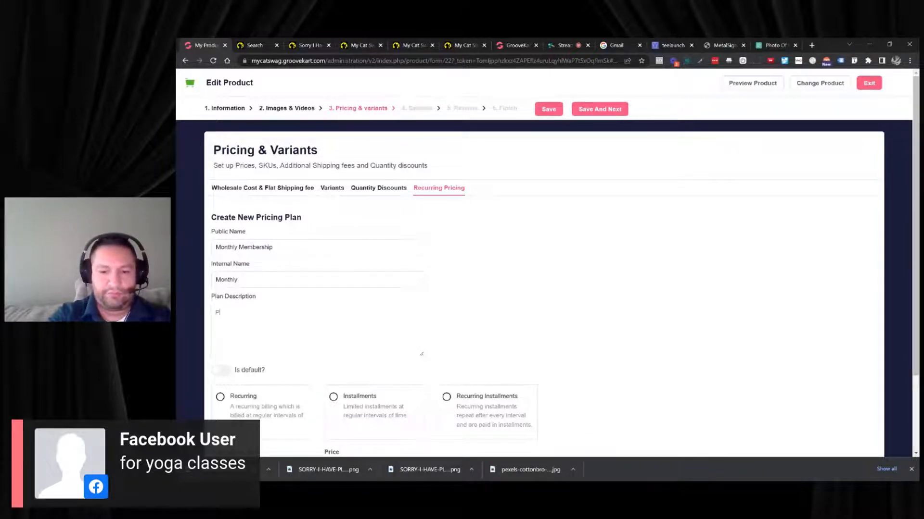
text(aid monthly )
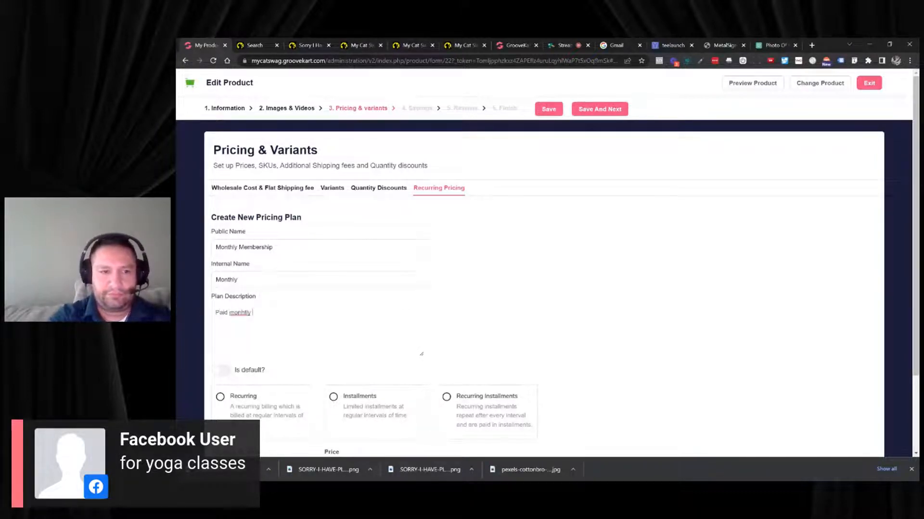
text(unitl)
key(BackSpace)
key(BackSpace)
key(BackSpace)
key(BackSpace)
key(BackSpace)
text(u)
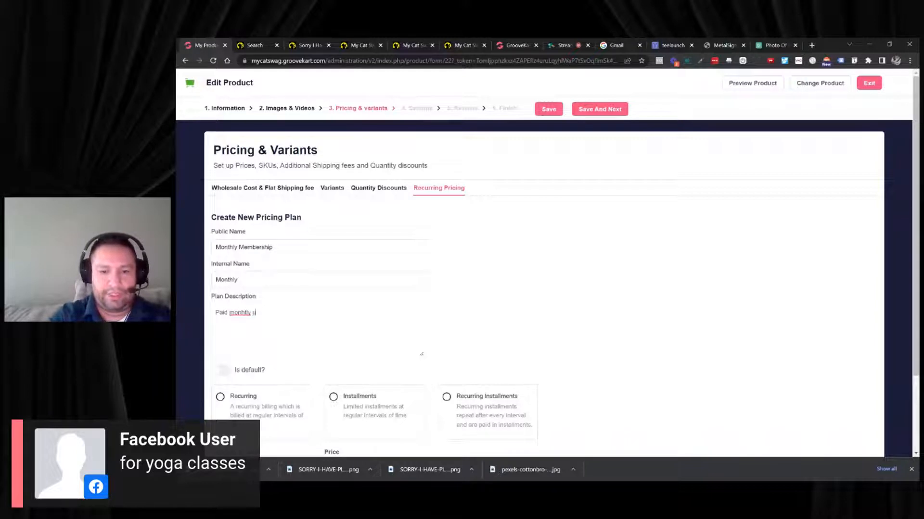
text(ntil)
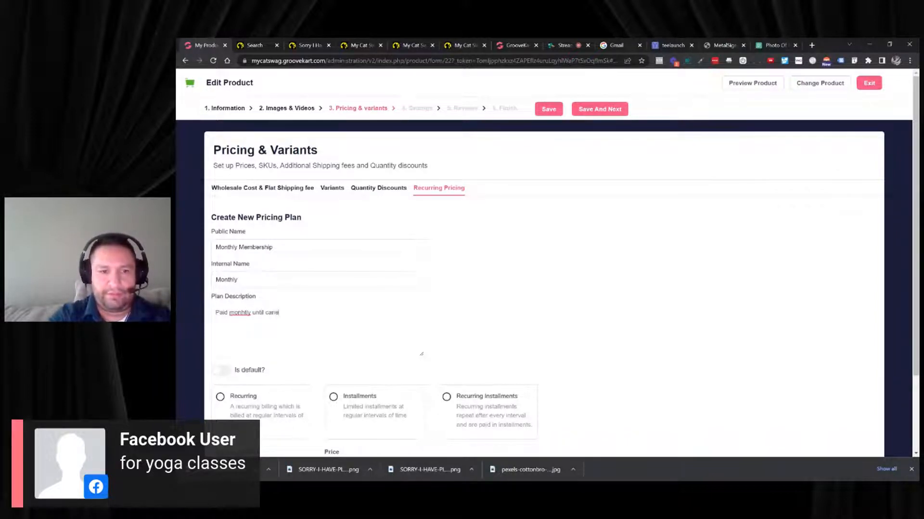
text( cancelle)
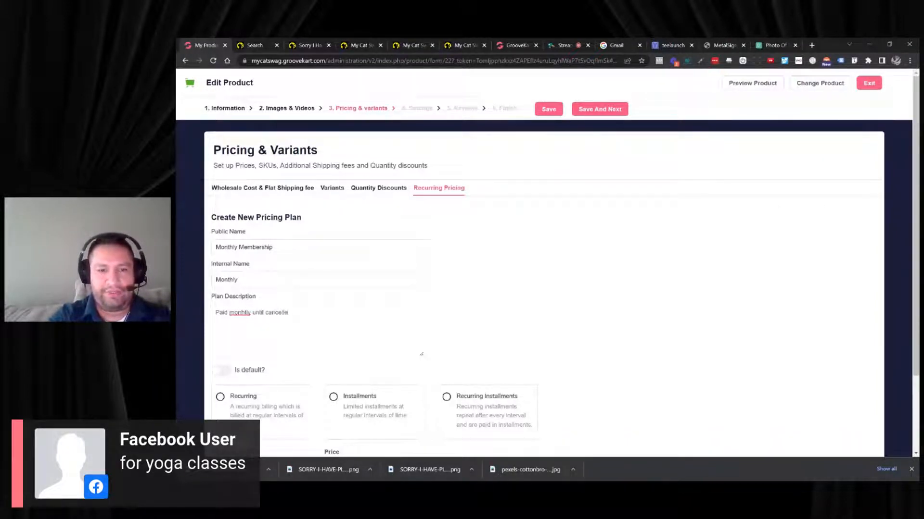
text(d.)
right_click(240, 313)
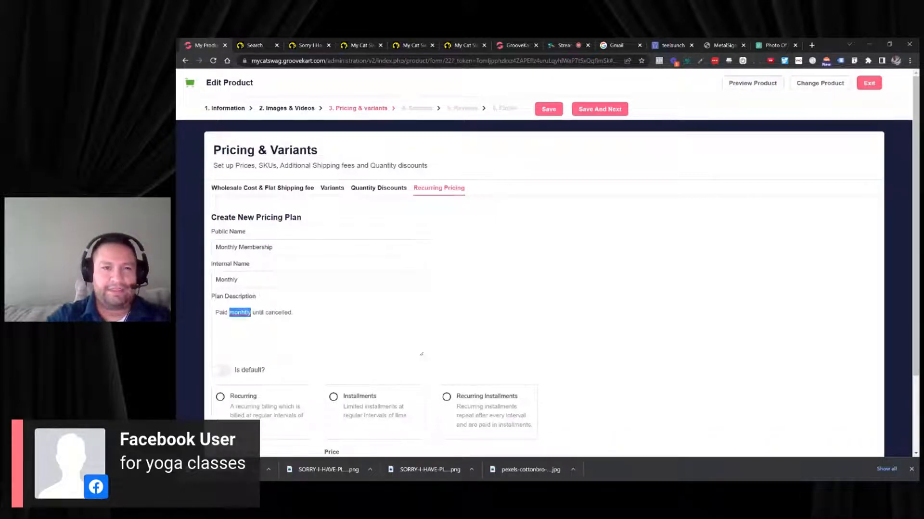
click(289, 205)
Step: Make the Monthly Membership plan the default and set its billing type to Recurring
scroll(284, 219, down, 1)
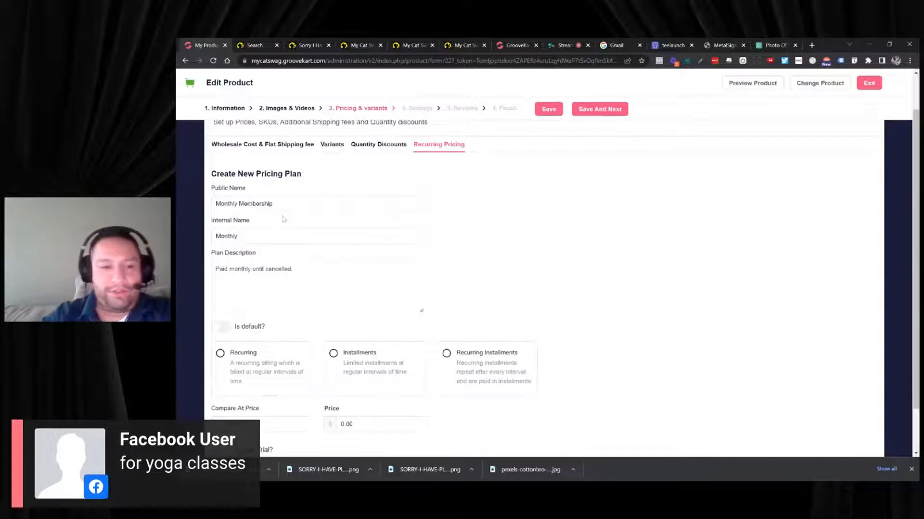
scroll(284, 219, down, 1)
click(221, 283)
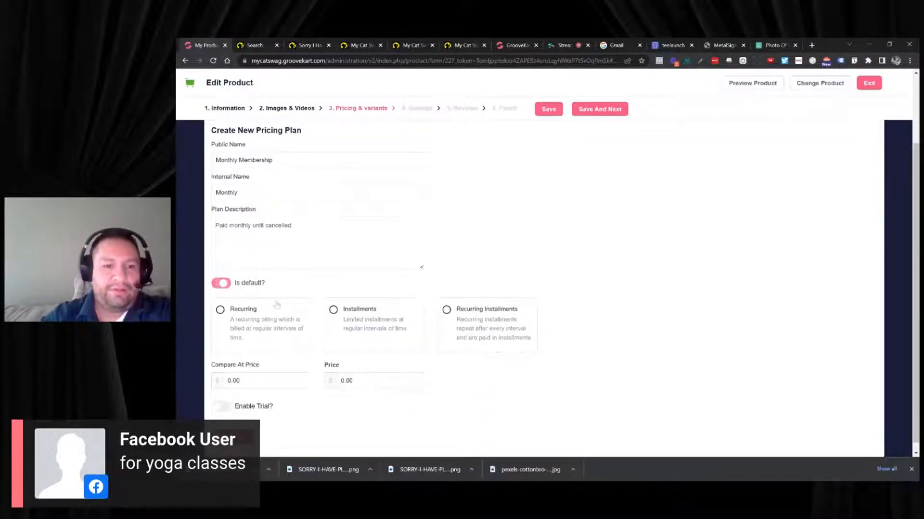
click(240, 319)
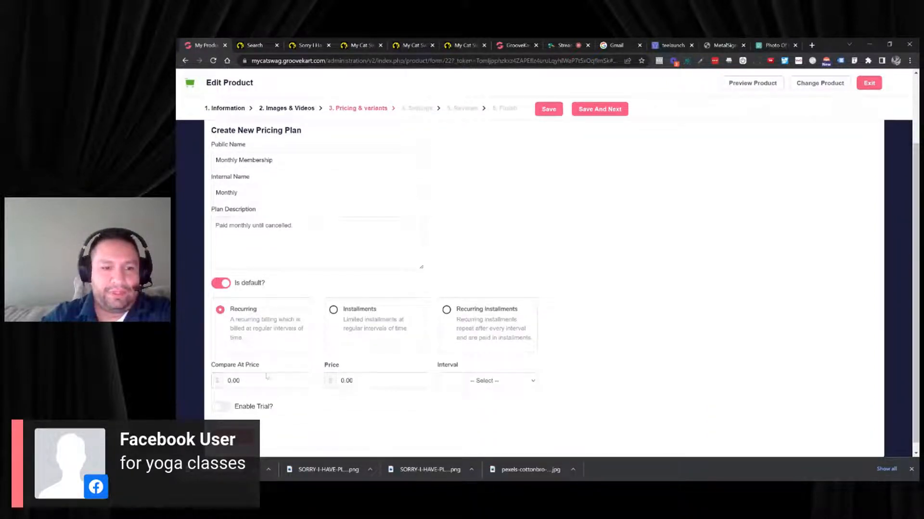
Step: Set the Monthly Membership plan's compare-at price to 99 and its price to 49.95
click(236, 381)
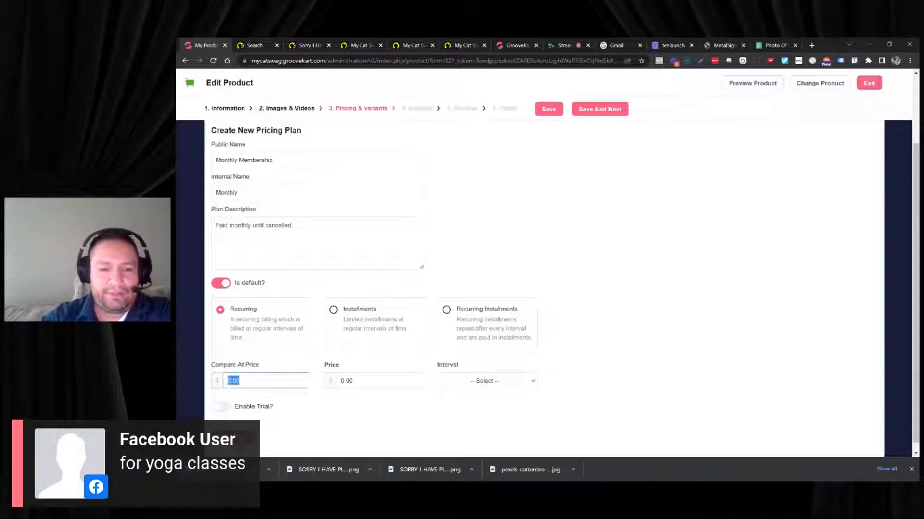
text(99)
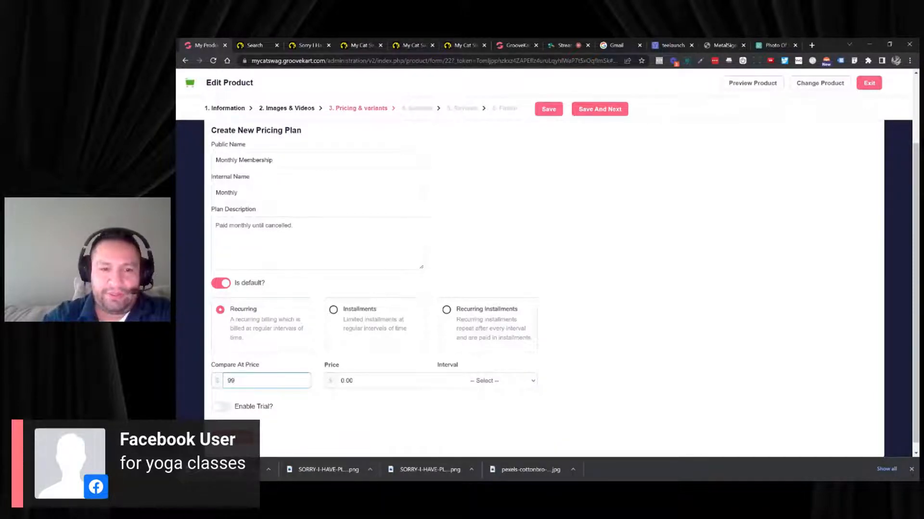
key(Tab)
text(49)
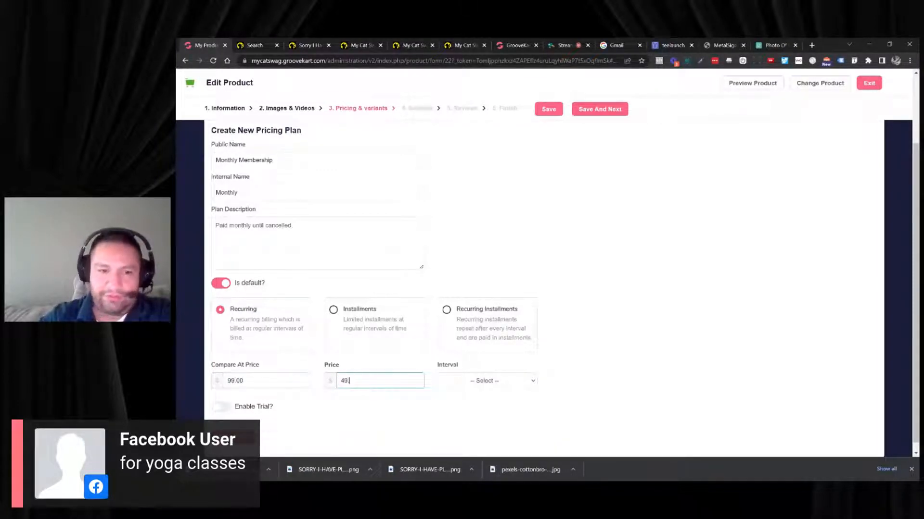
text(.99)
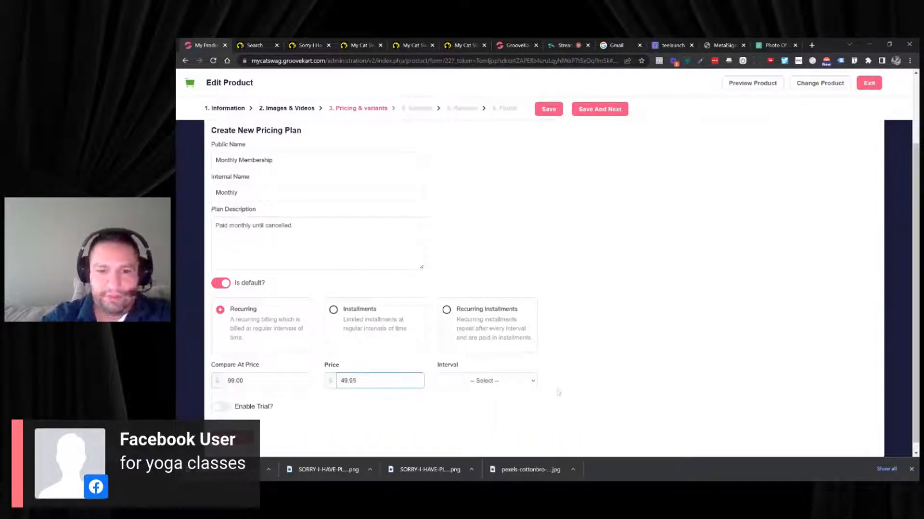
Step: Set the plan's billing interval to Monthly and save the pricing plan
click(506, 379)
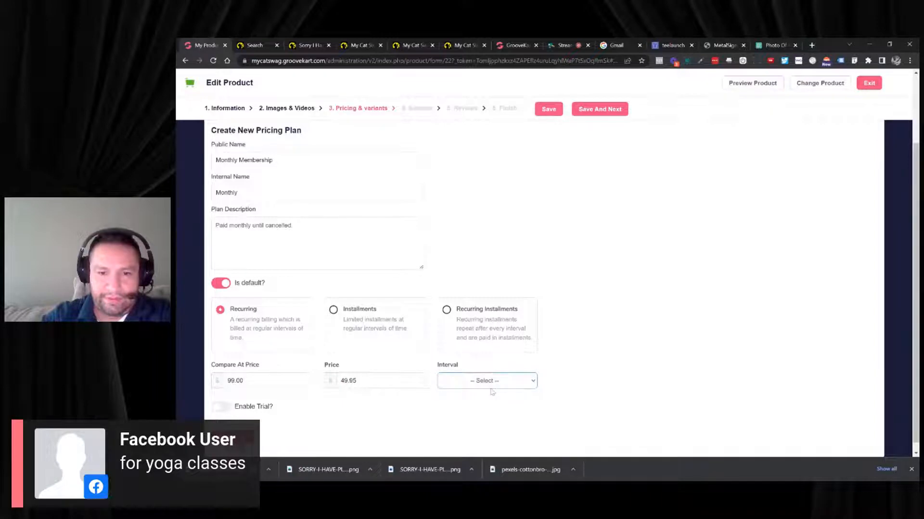
click(494, 418)
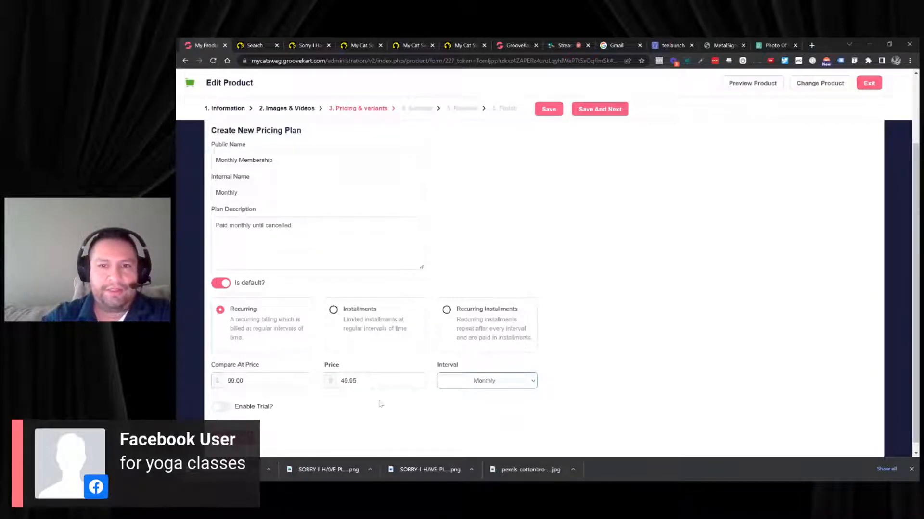
click(233, 437)
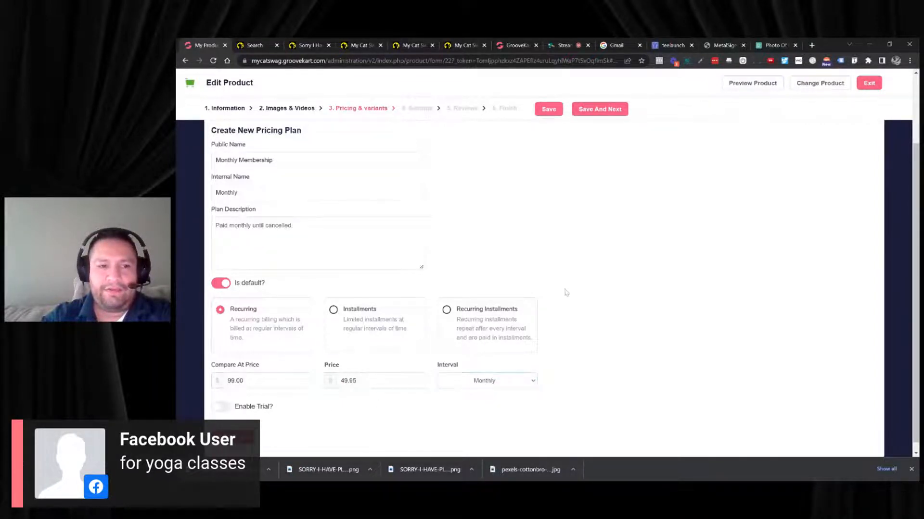
scroll(580, 276, up, 3)
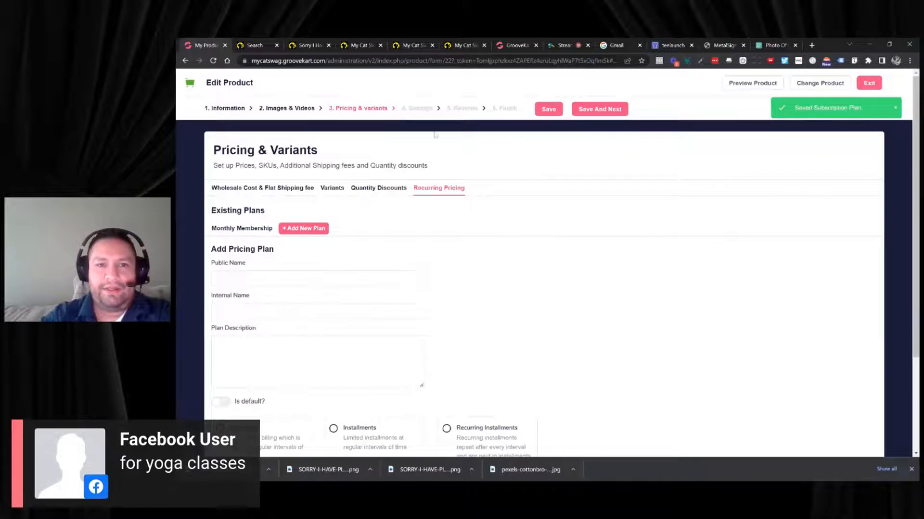
Step: Save the pricing, look at the product's One Click Upsell settings, and save on to the reviews stage
click(596, 110)
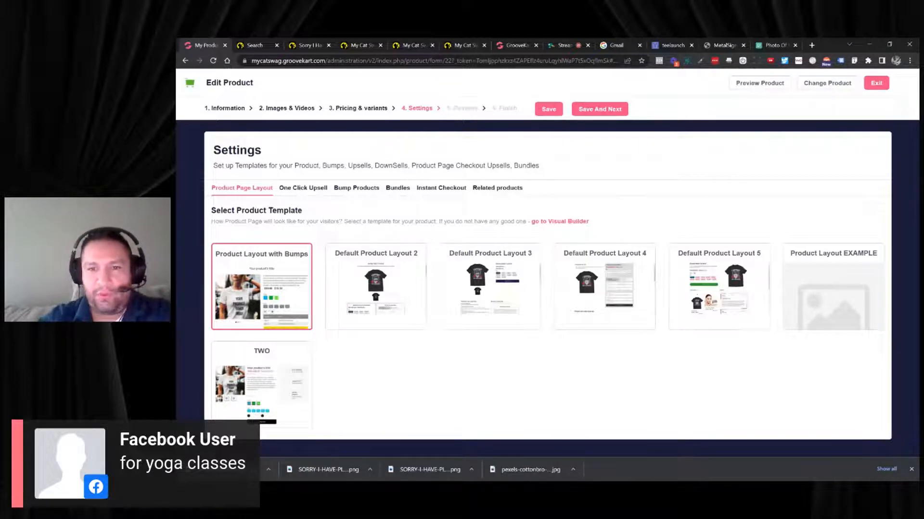
click(326, 188)
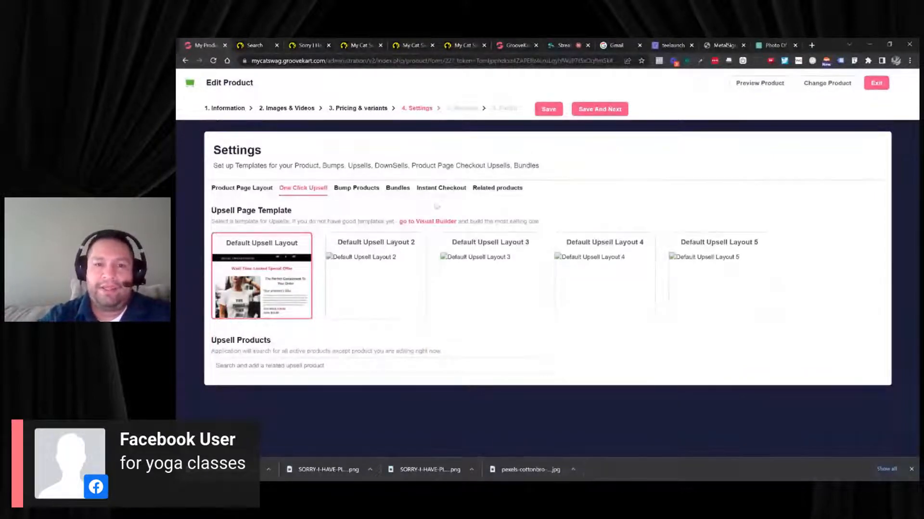
click(608, 110)
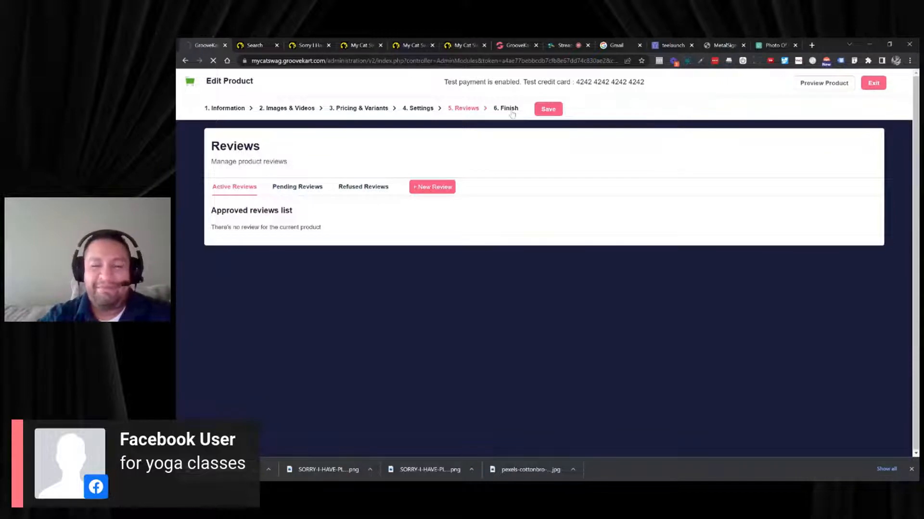
Step: Go to the final product actions, enable displaying the product on the website, and save
click(509, 109)
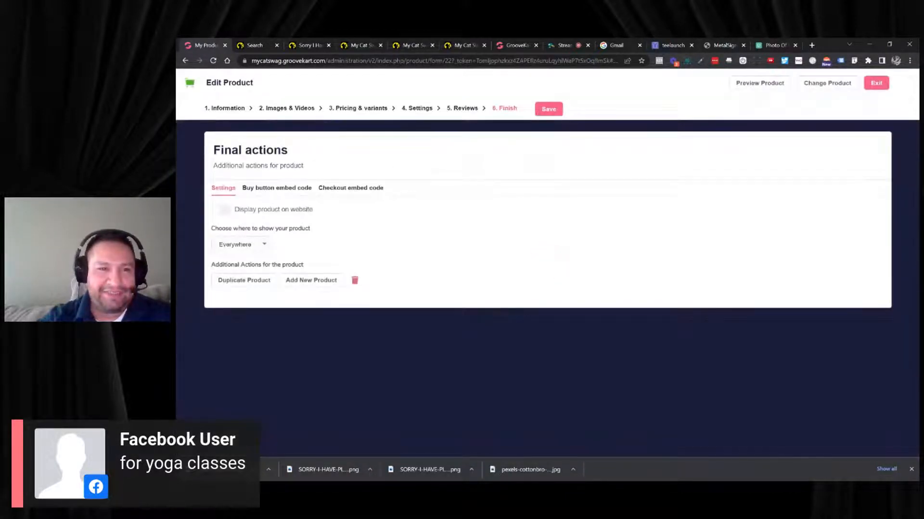
click(222, 210)
click(553, 111)
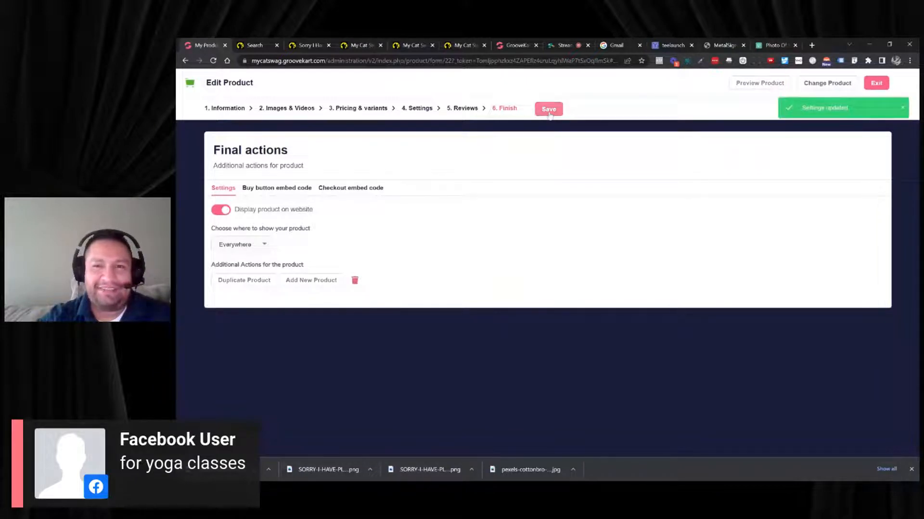
Step: Preview the Hot Yoga Classes product page and check its class schedule text, prices and subscription plan
click(744, 85)
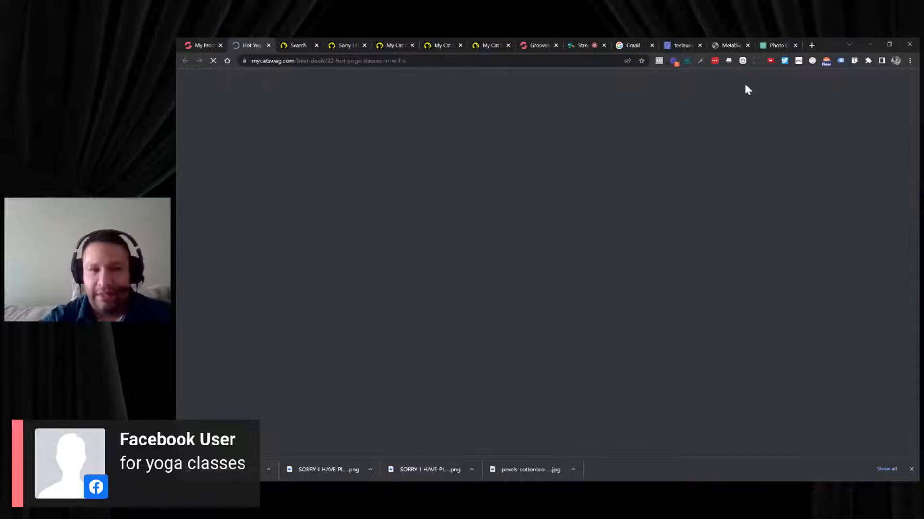
scroll(721, 130, down, 1)
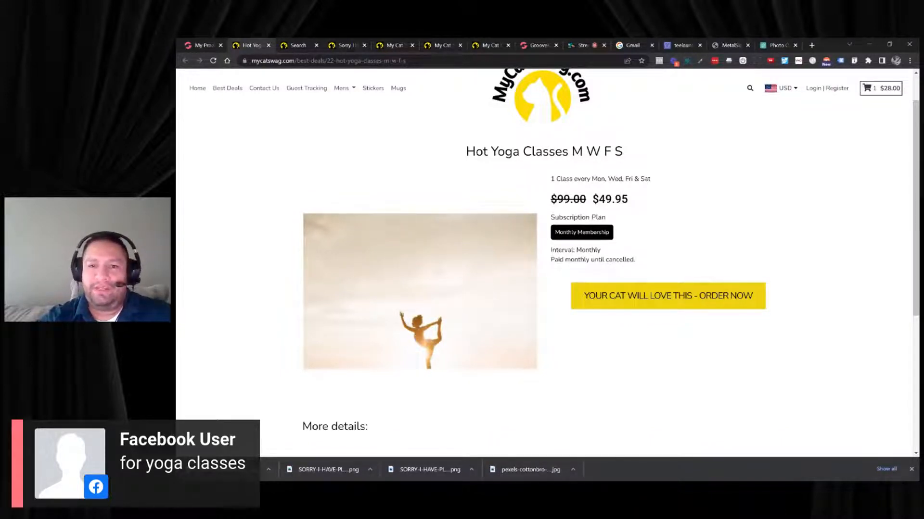
drag(580, 179, 650, 179)
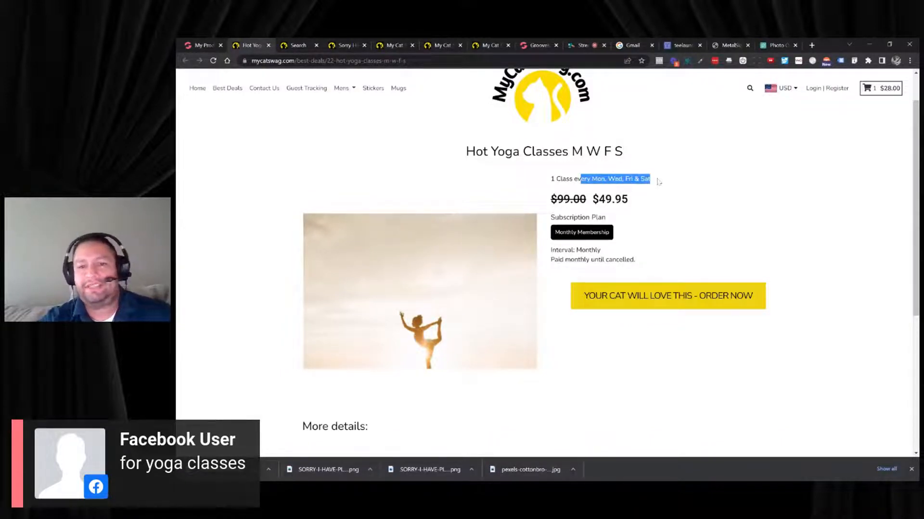
scroll(655, 200, down, 3)
scroll(430, 285, up, 4)
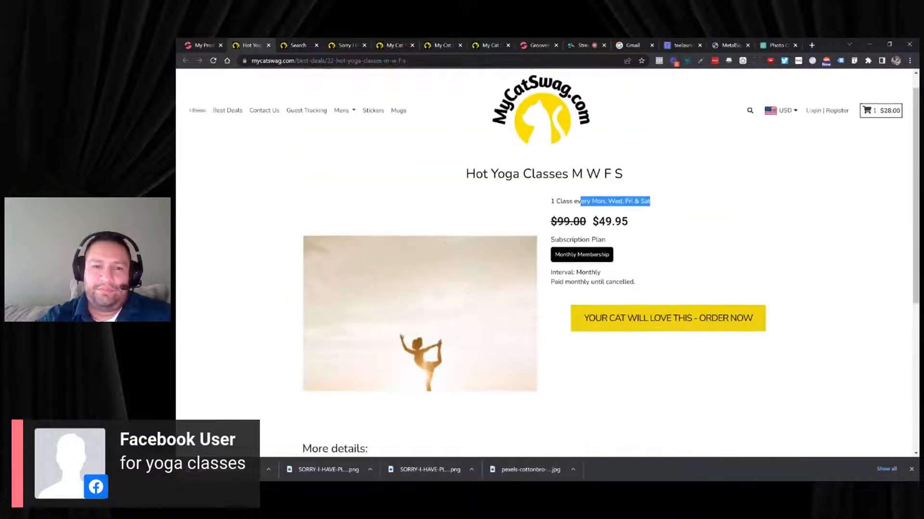
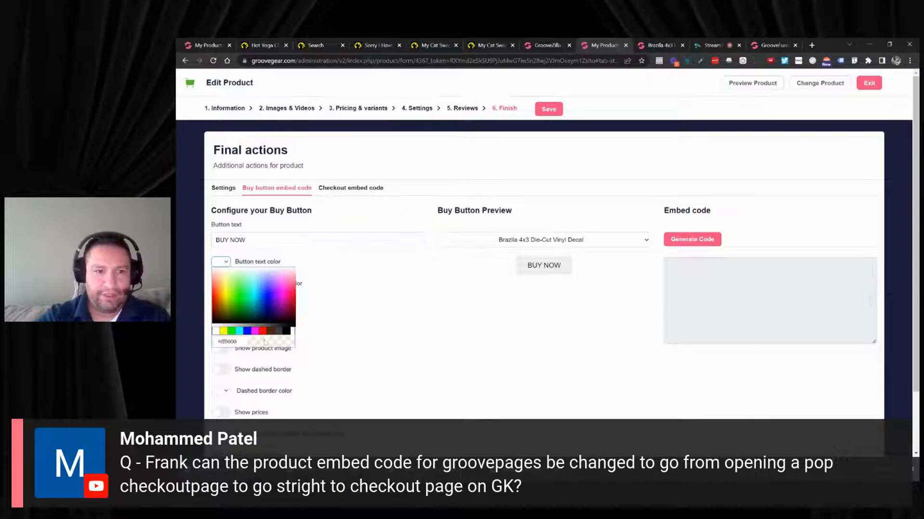
Step: Set the buy button's text color to magenta and its background color to cyan (#00ffff)
click(255, 332)
click(217, 286)
click(255, 353)
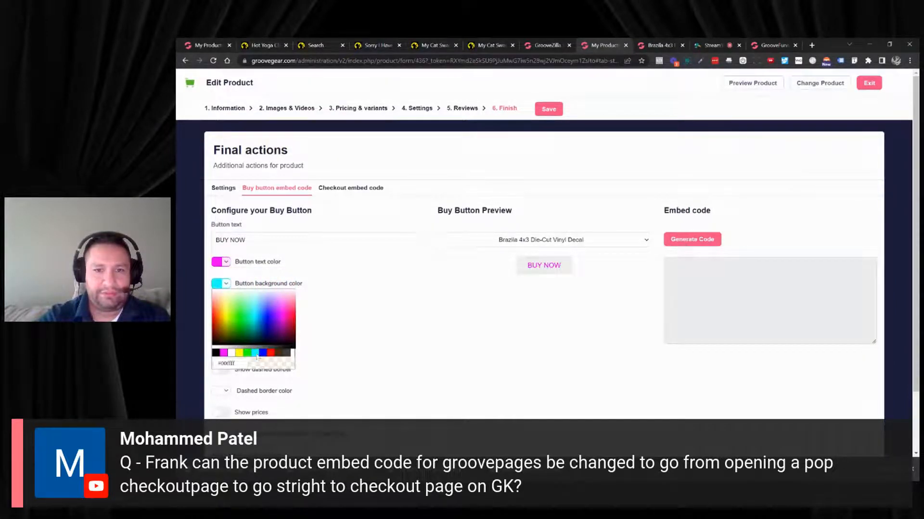
click(218, 307)
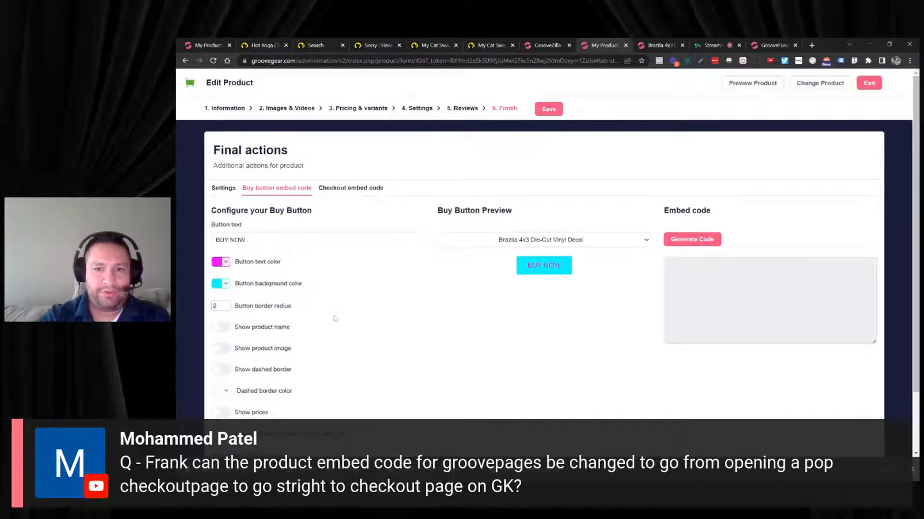
Step: Show the product name, product image and a dashed border in the buy button embed
click(224, 327)
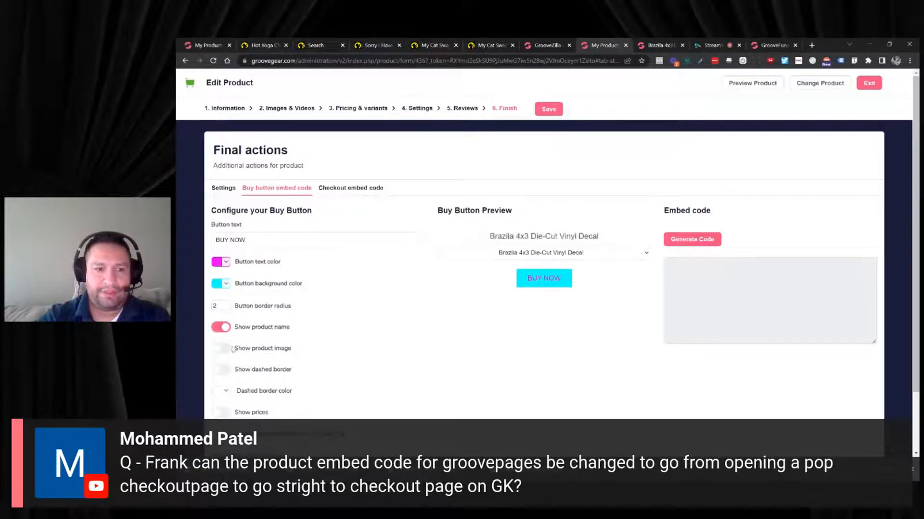
click(224, 349)
click(222, 369)
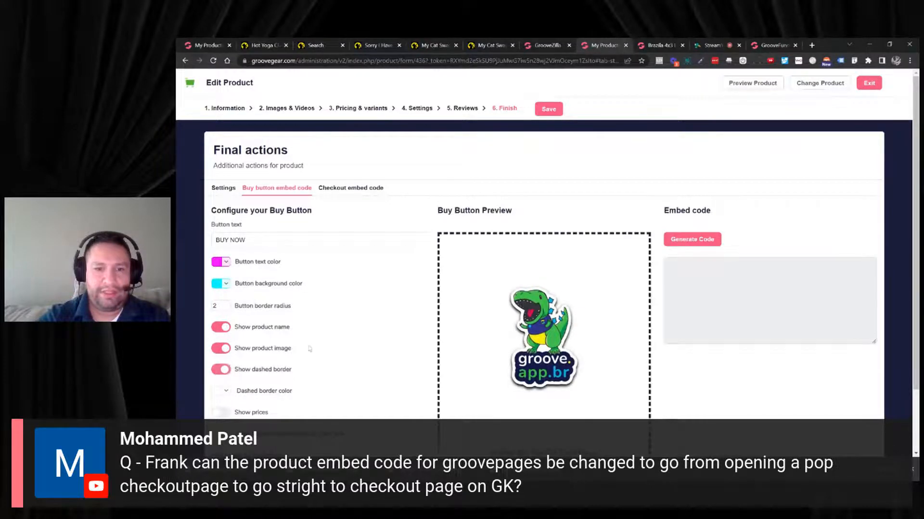
Step: Change the dashed border color to blue and show the prices in the buy button embed
scroll(306, 350, down, 2)
click(221, 316)
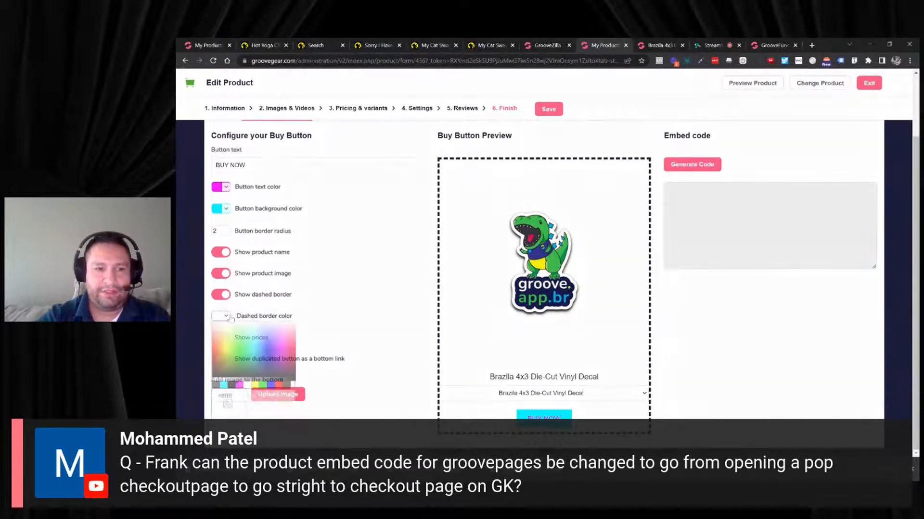
click(341, 328)
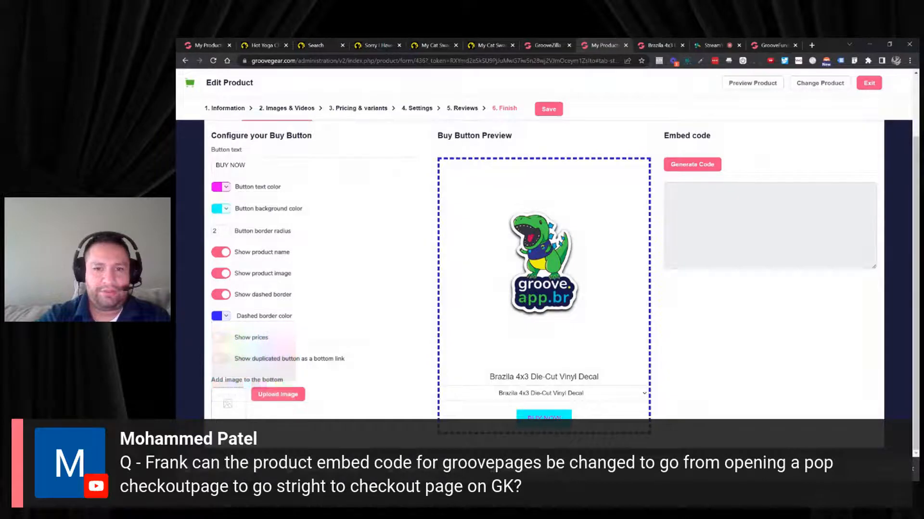
click(221, 338)
scroll(226, 344, down, 1)
Step: Try showing a duplicated button as a bottom link in the buy button embed
click(222, 343)
scroll(269, 339, down, 1)
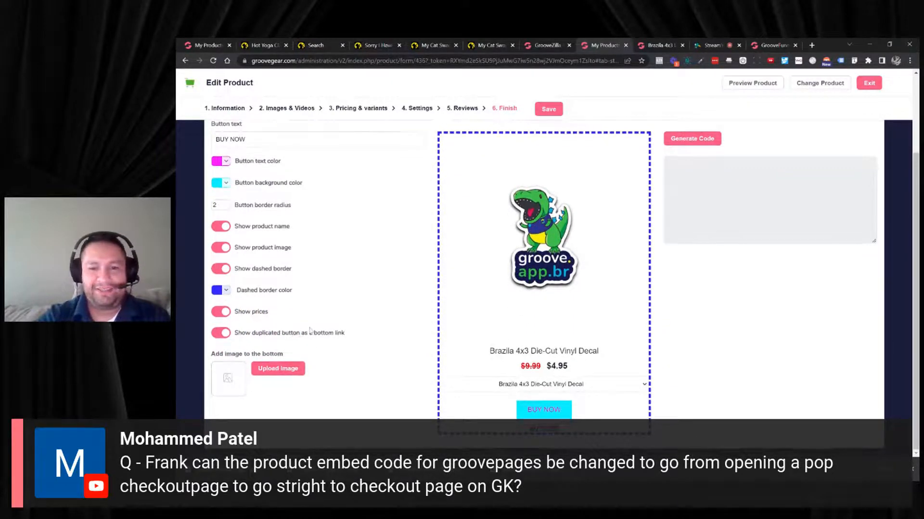
click(277, 338)
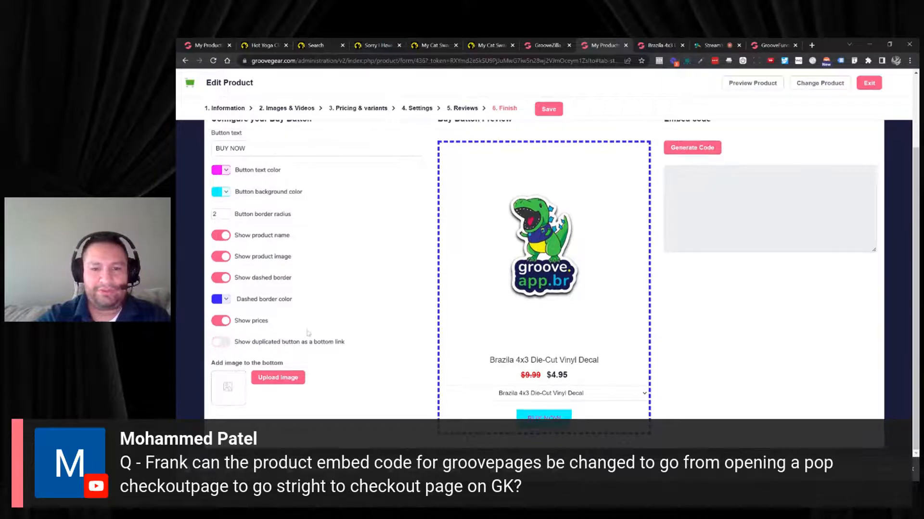
click(237, 342)
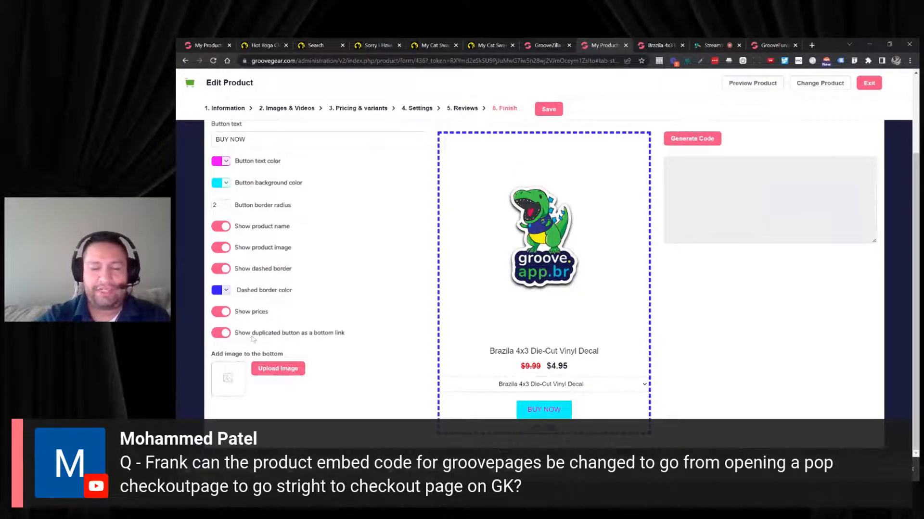
click(252, 339)
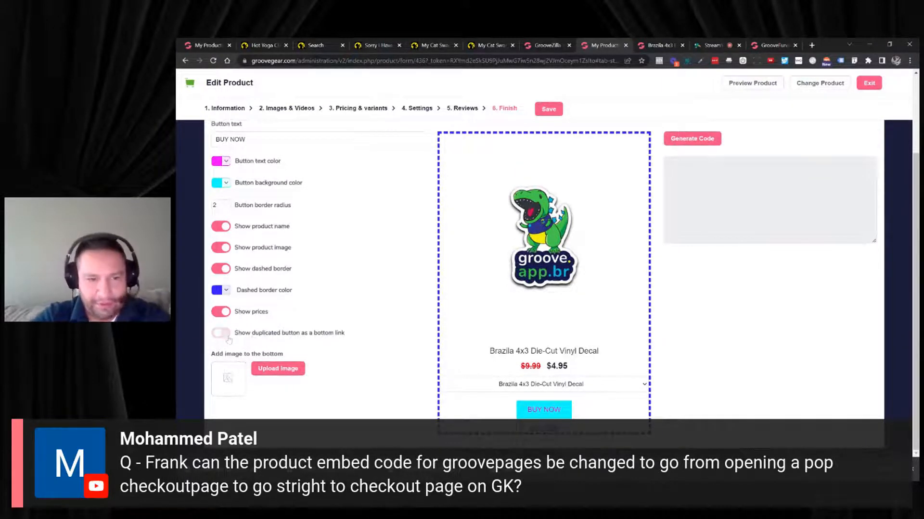
Step: Generate the embed code for the Brazila 4x3 Die-Cut Vinyl Decal buy button and select the entire code
scroll(284, 338, up, 3)
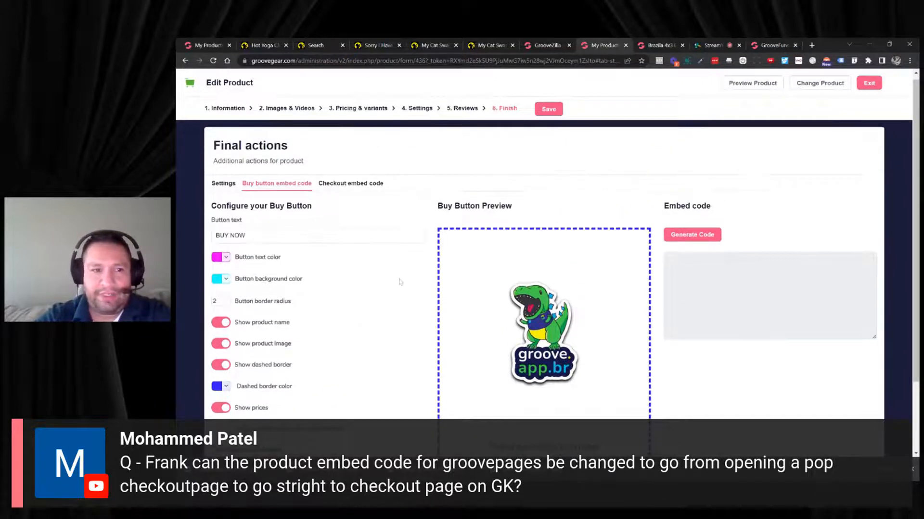
click(676, 235)
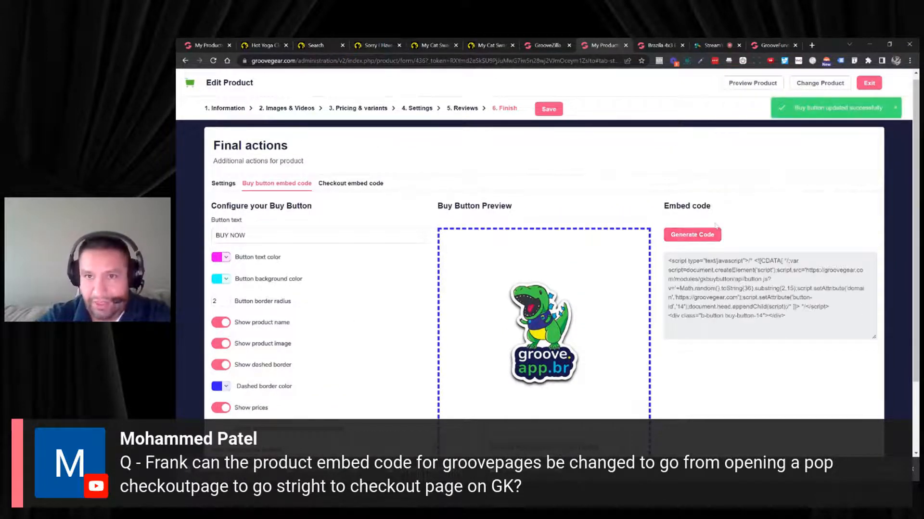
click(711, 45)
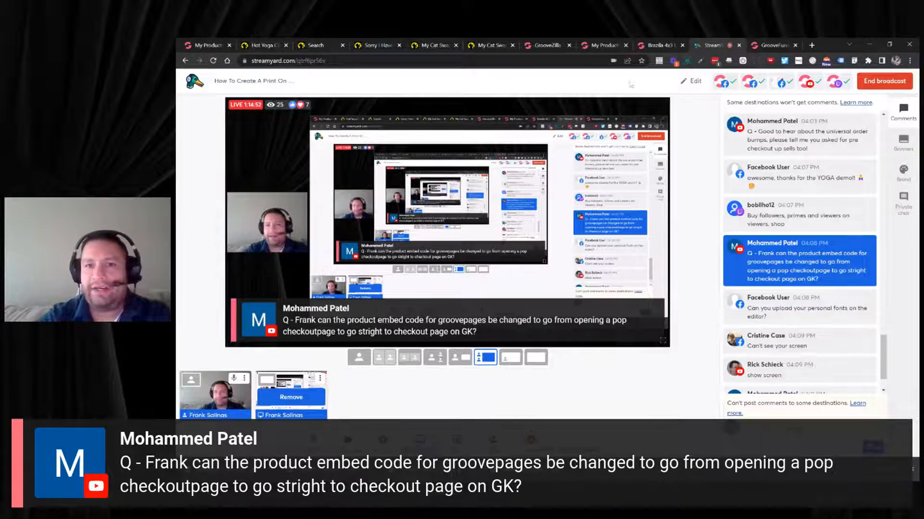
click(645, 44)
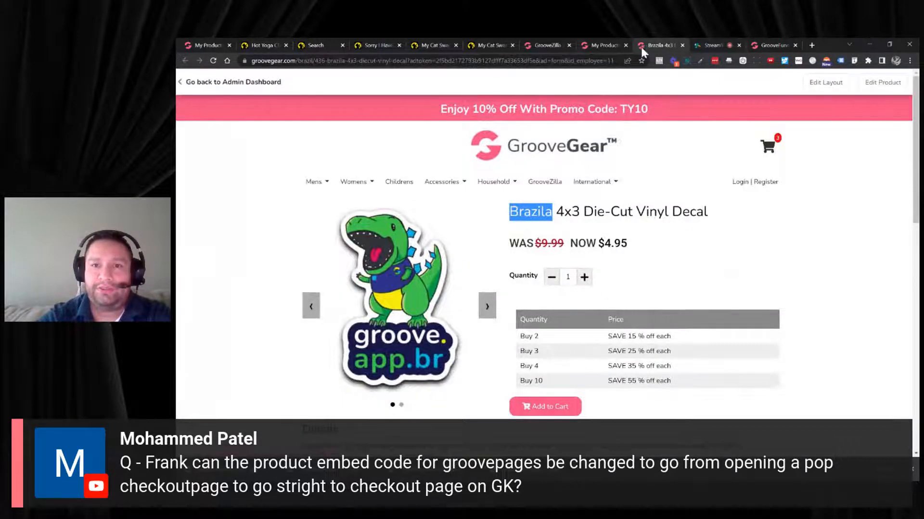
click(608, 47)
scroll(670, 201, down, 3)
triple_click(731, 197)
drag(789, 229, 649, 170)
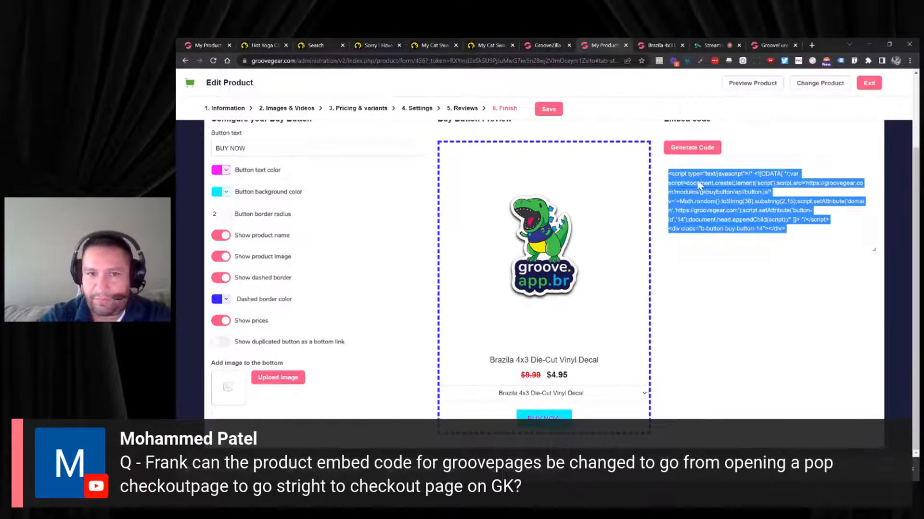
Step: Switch to the GroovePages builder and open Page 1 of the demotesting site
click(760, 45)
click(291, 191)
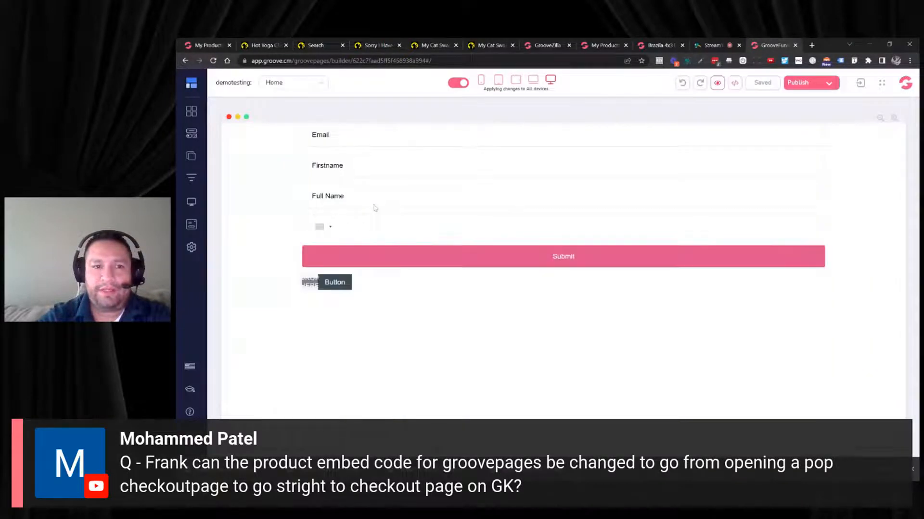
click(191, 156)
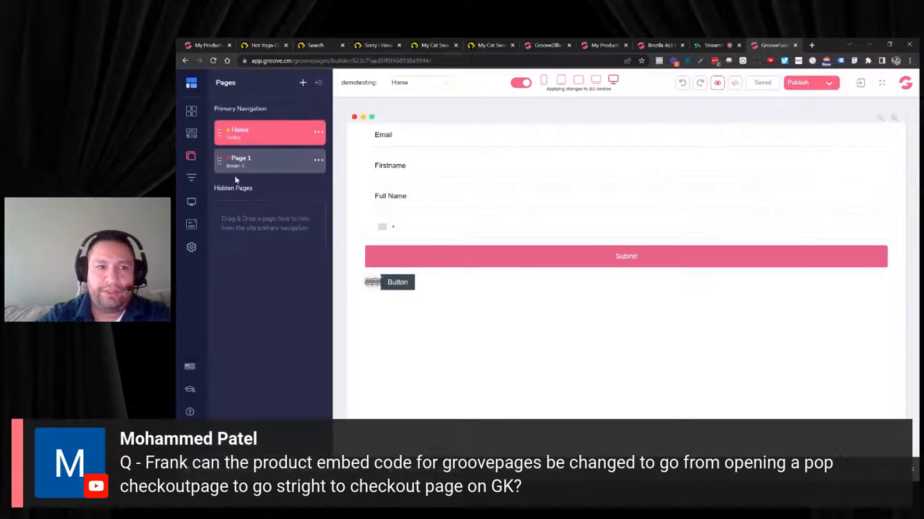
click(303, 163)
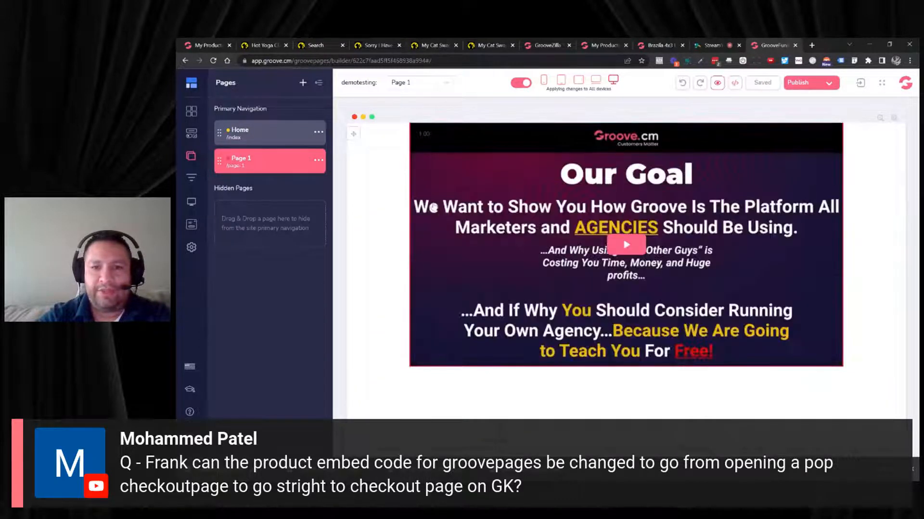
Step: Clone Page 1 into this site's Primary Navigation and open the cloned page
click(317, 161)
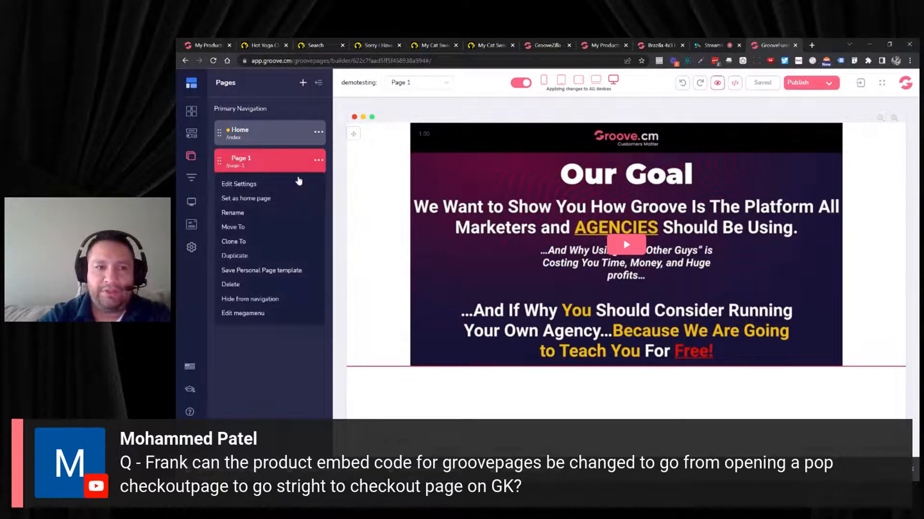
click(233, 241)
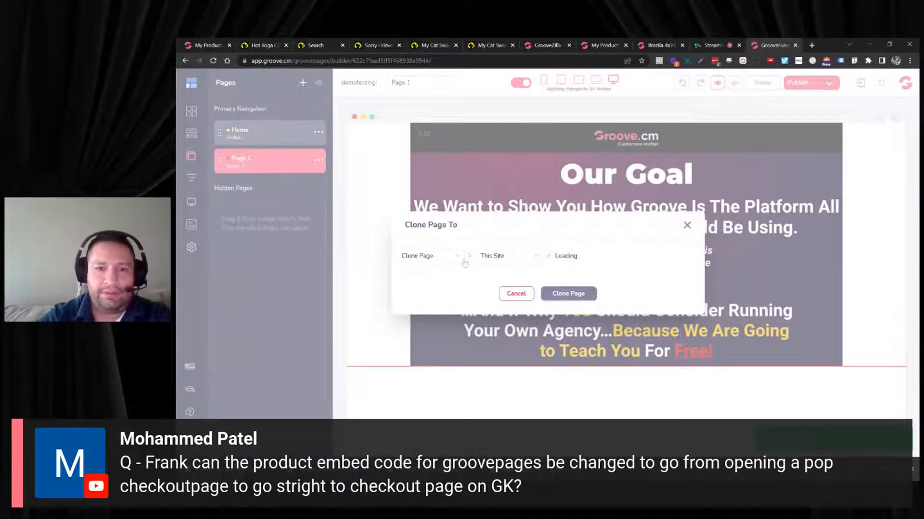
click(585, 255)
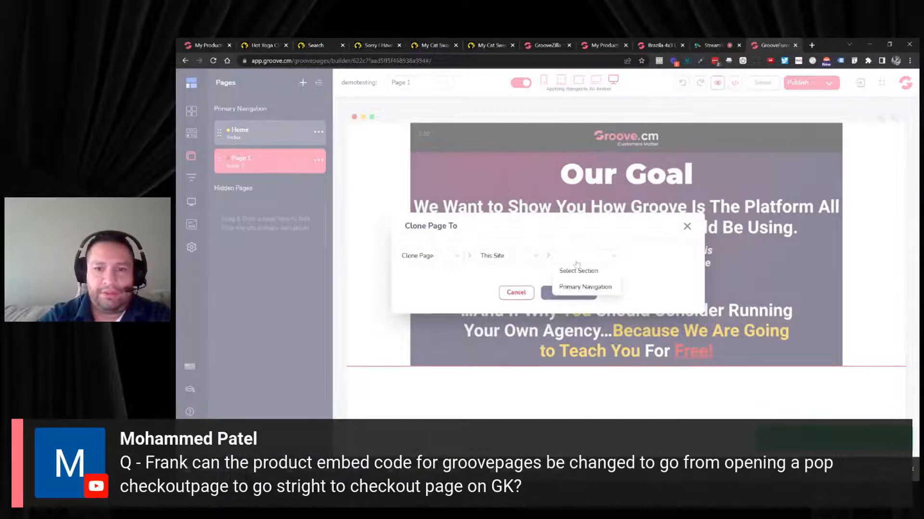
click(580, 283)
click(552, 294)
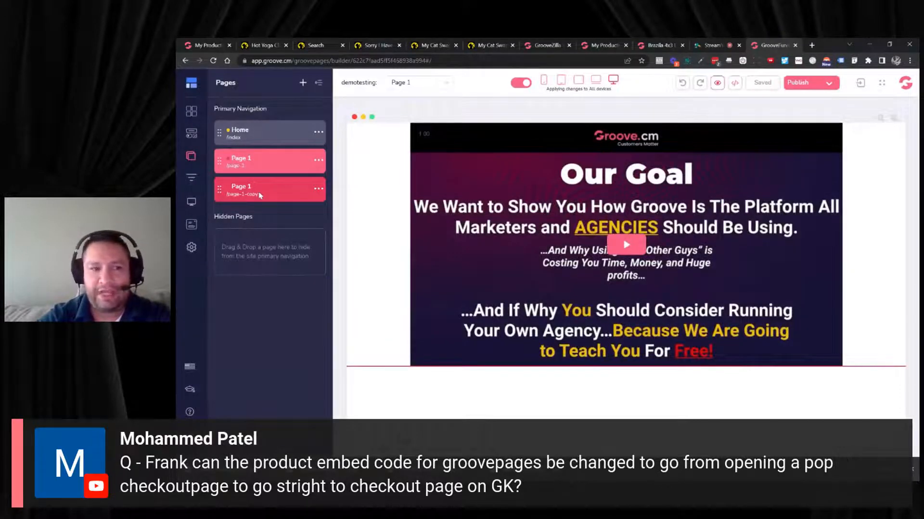
click(260, 194)
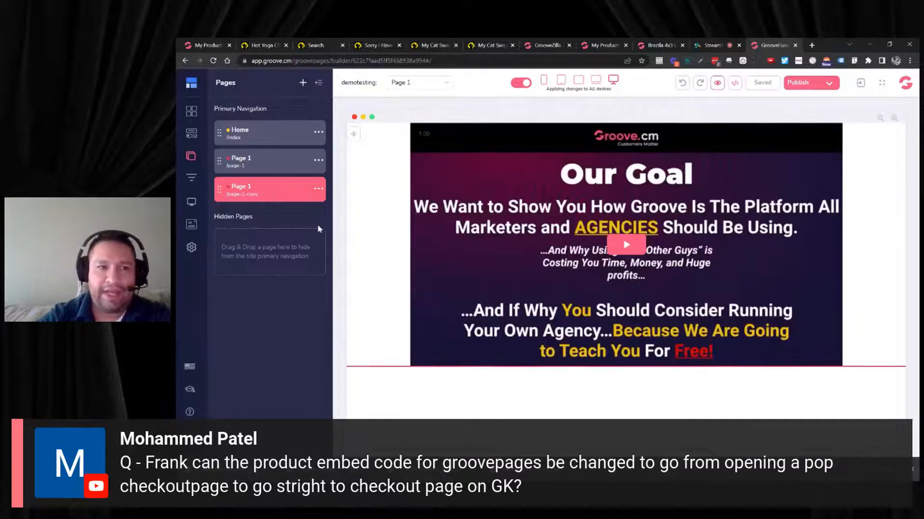
Step: Add a Code Embed element above the video on the cloned page
click(191, 134)
scroll(283, 220, down, 5)
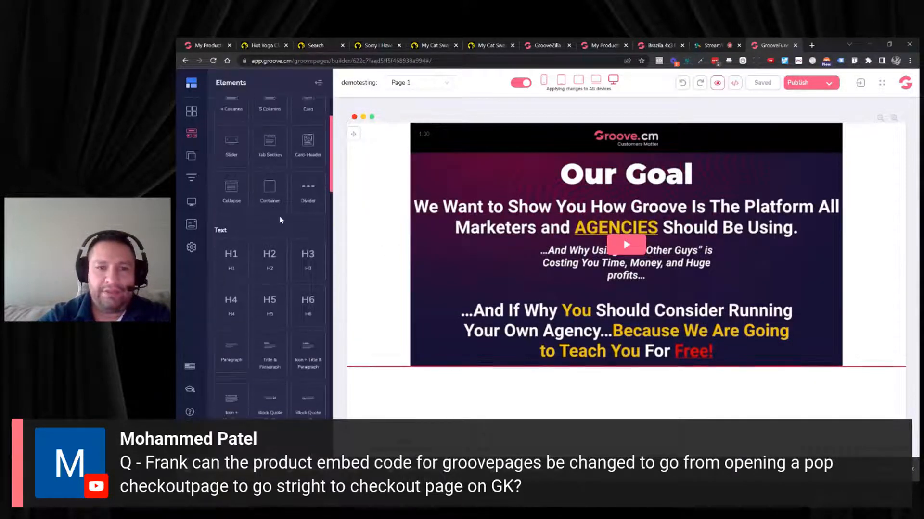
scroll(283, 220, down, 7)
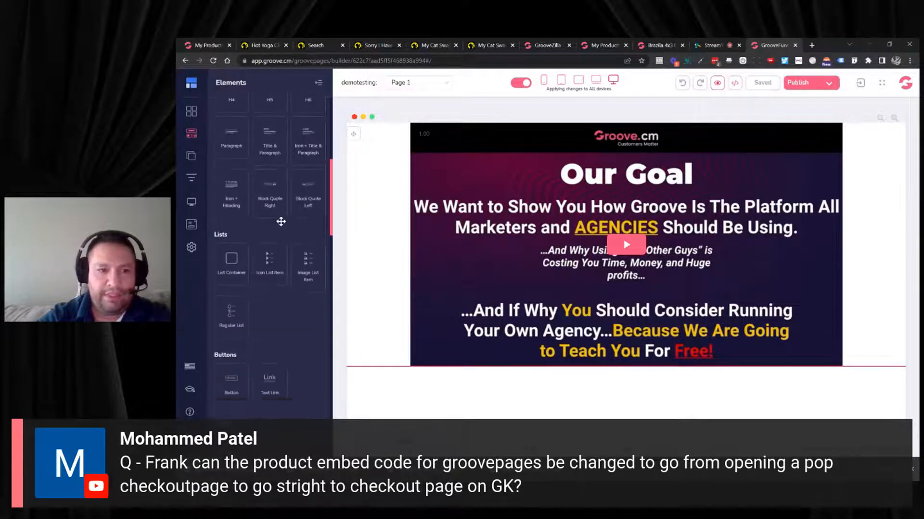
scroll(282, 224, down, 5)
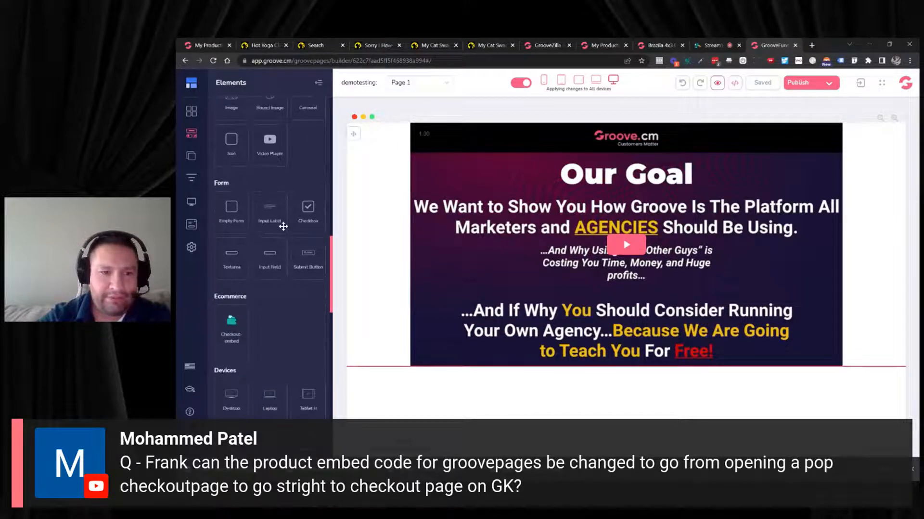
scroll(283, 226, down, 5)
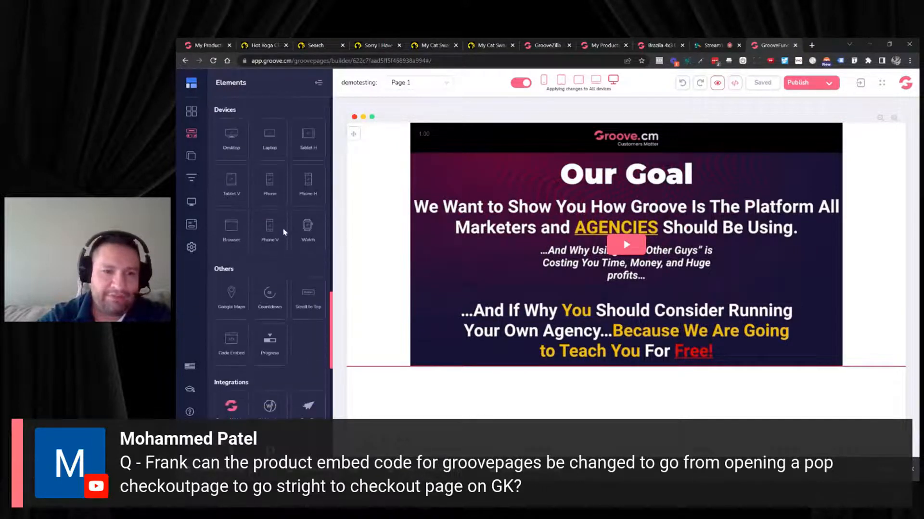
drag(242, 254, 541, 413)
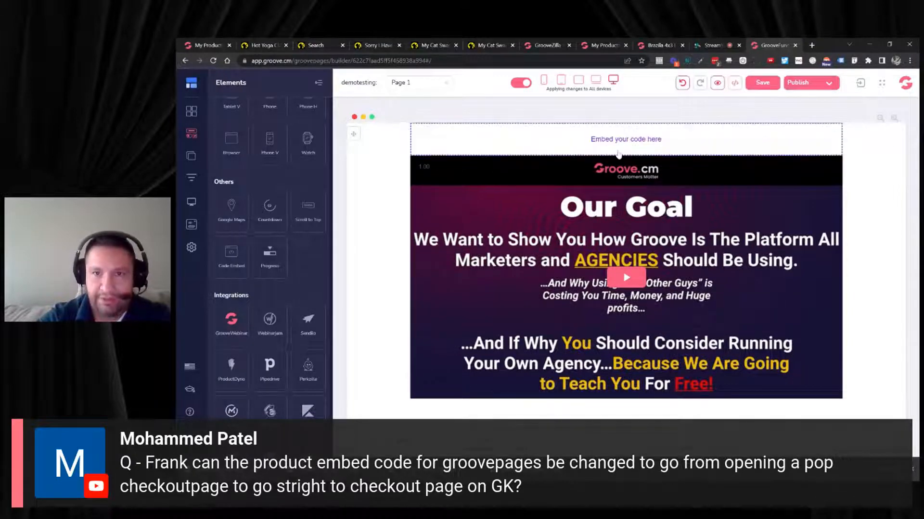
Step: Paste the Brazila decal buy button code into the Code Embed element's source and save the page
click(598, 144)
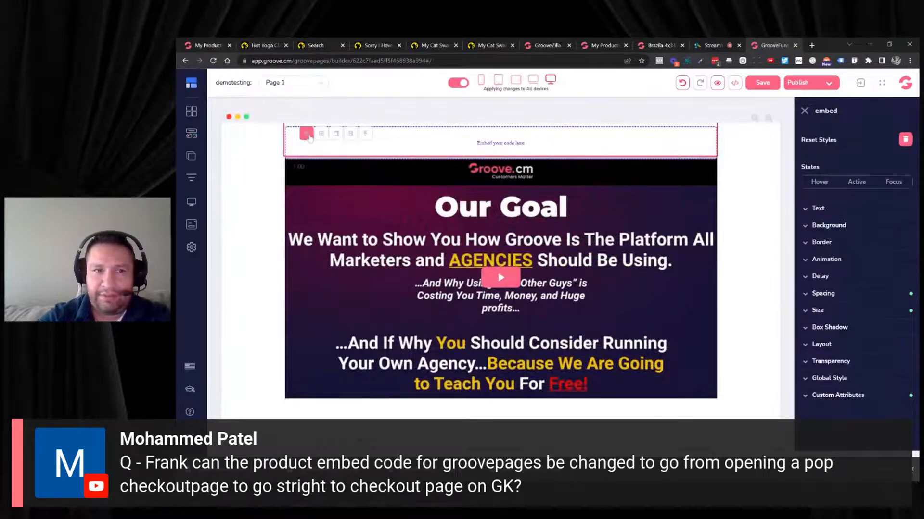
click(310, 139)
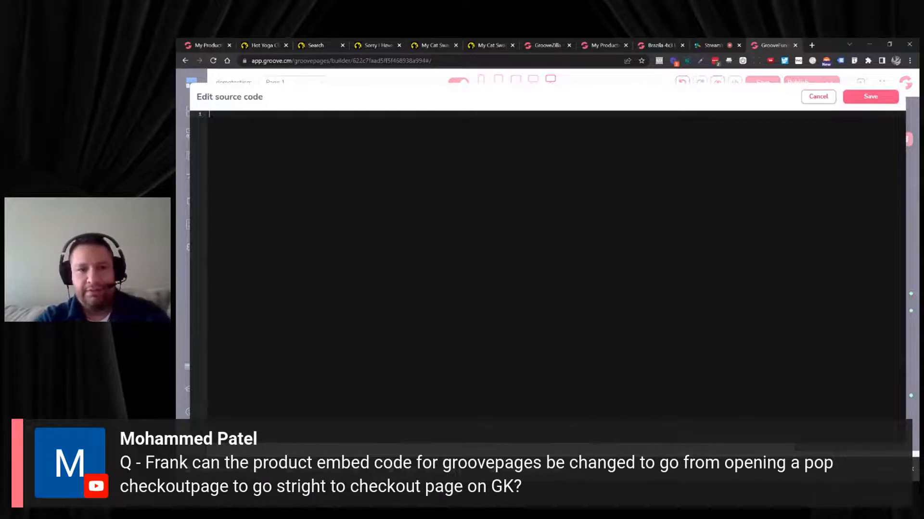
key(ctrl+v)
click(870, 97)
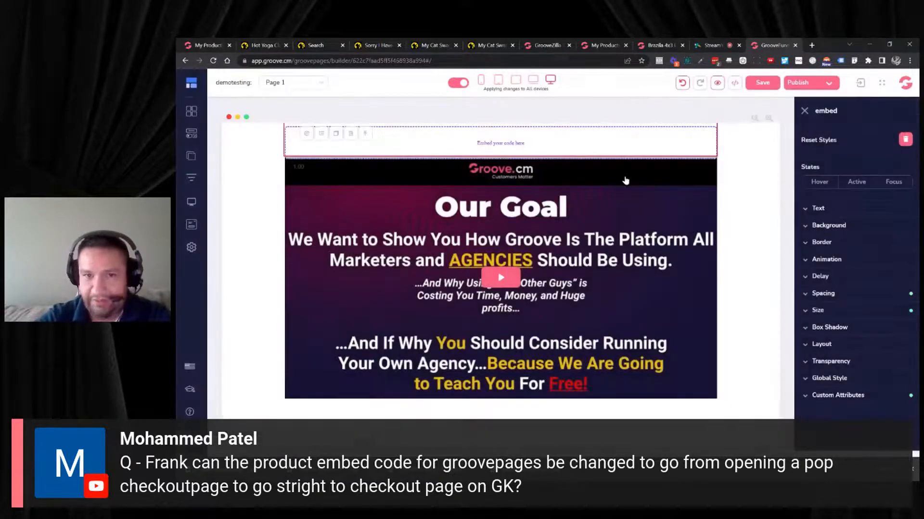
click(763, 84)
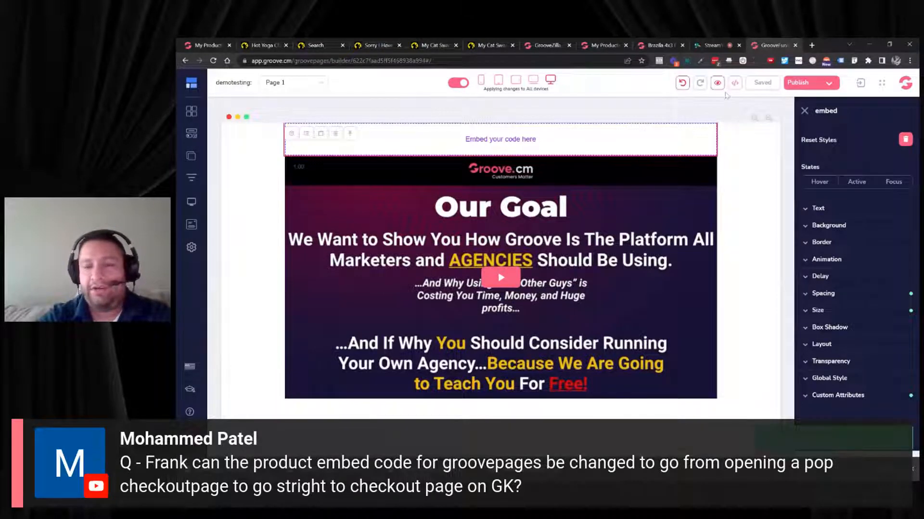
Step: Preview the cloned page and publish the whole demotesting website on the GroovePages subdomain
click(717, 83)
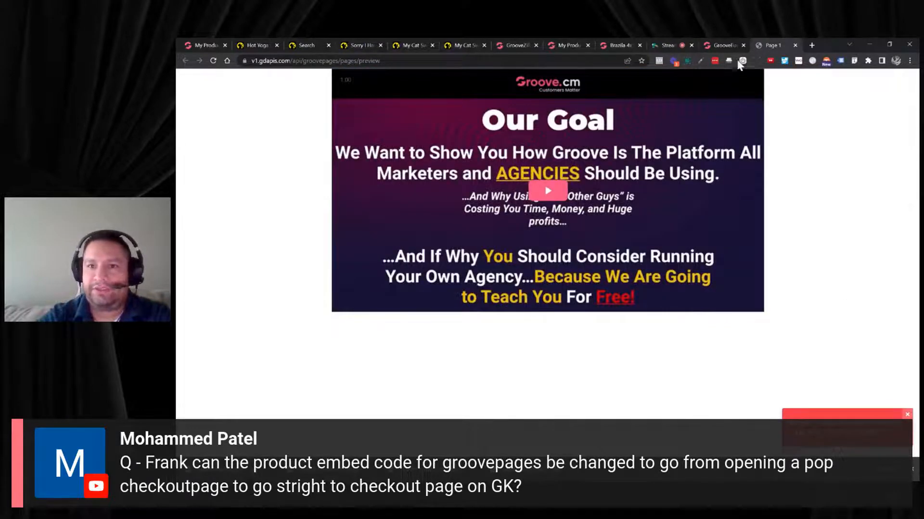
click(721, 45)
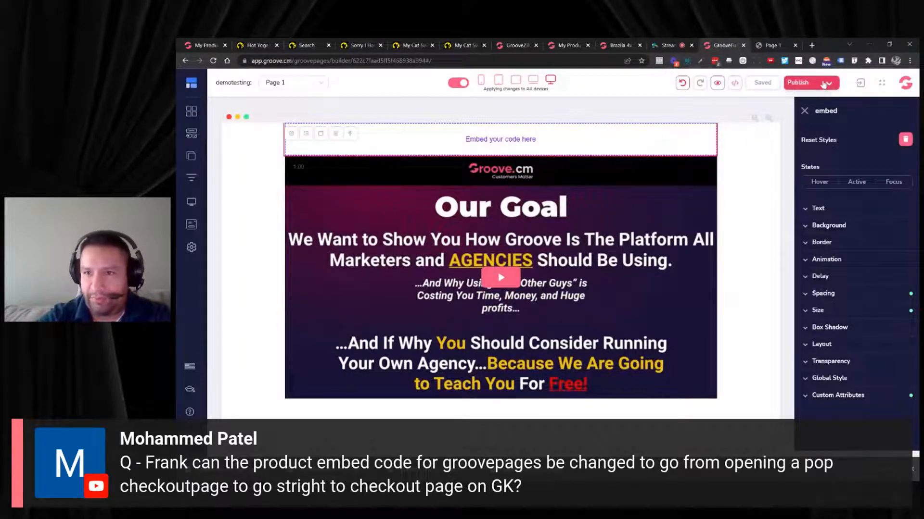
click(798, 82)
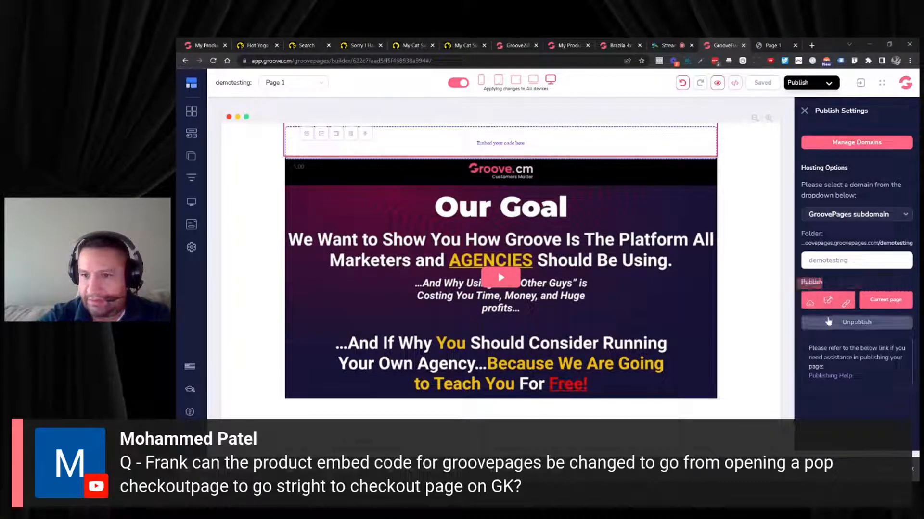
click(810, 300)
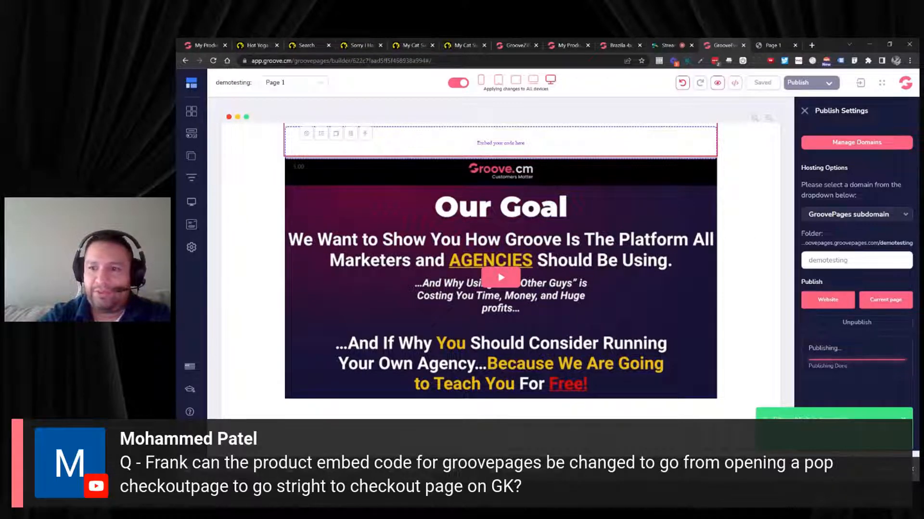
Step: Open the published demotesting website from its publish settings
triple_click(872, 244)
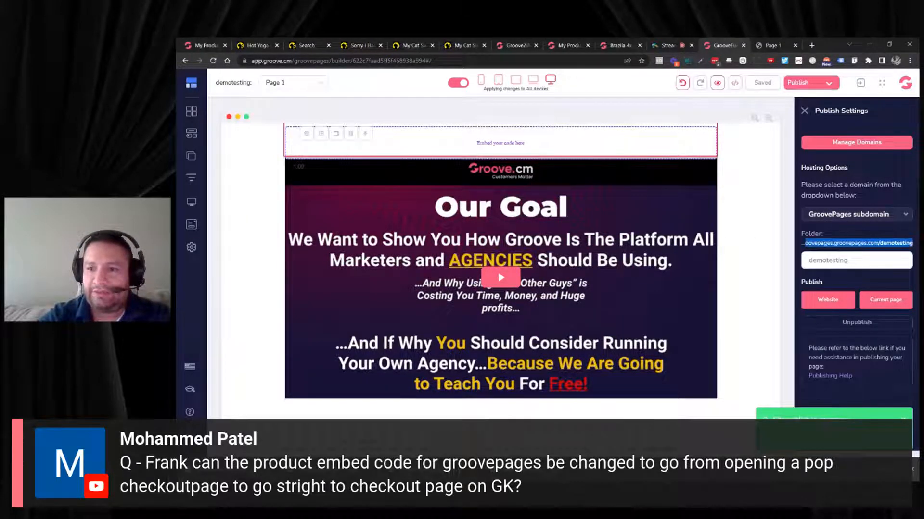
mouse_move(839, 307)
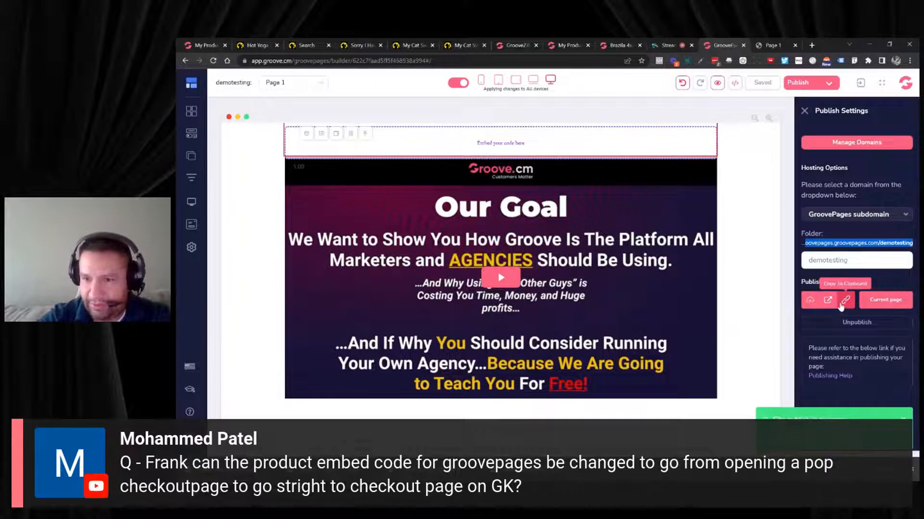
click(828, 300)
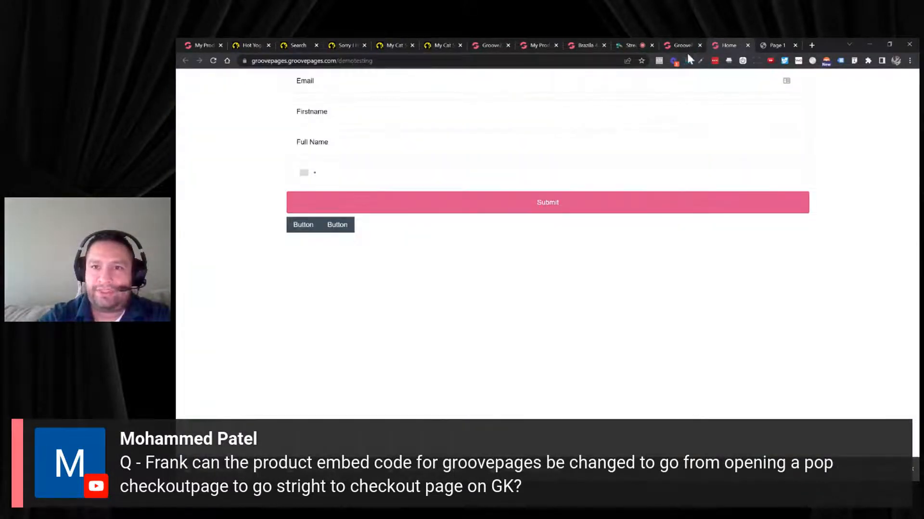
Step: Look up the cloned page's path and open groovepages.groovepages.com/demotesting/page-1-copy on the published site
click(682, 45)
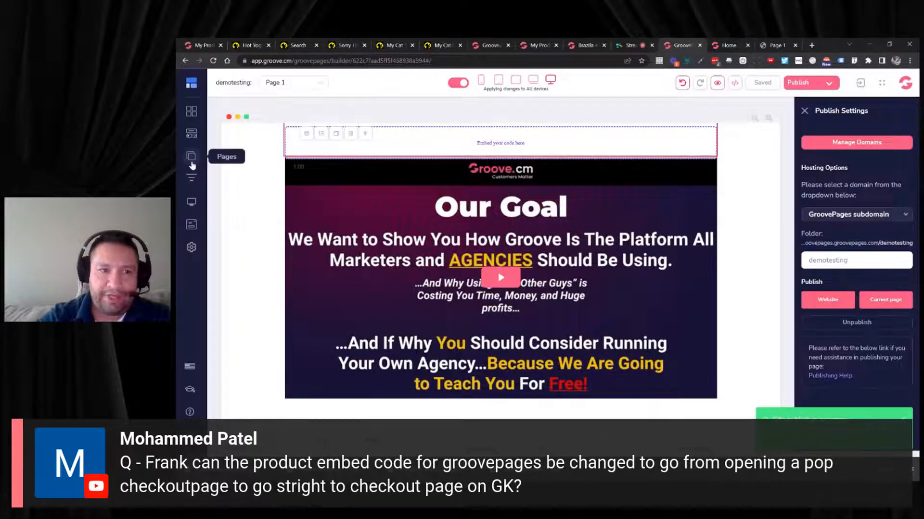
click(191, 155)
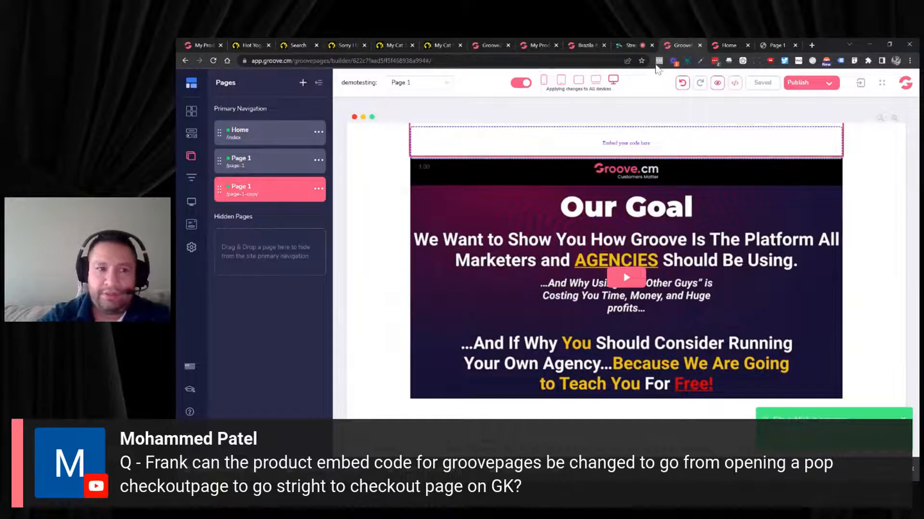
click(721, 45)
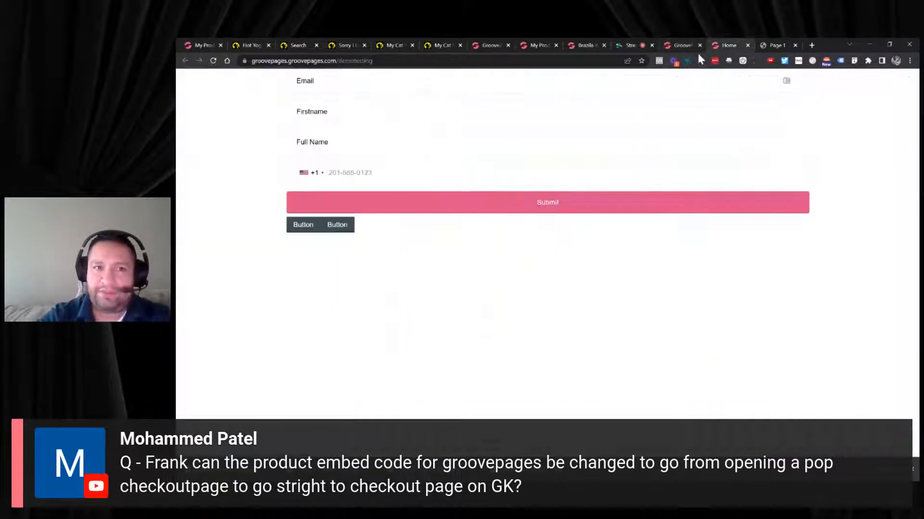
click(373, 60)
click(374, 60)
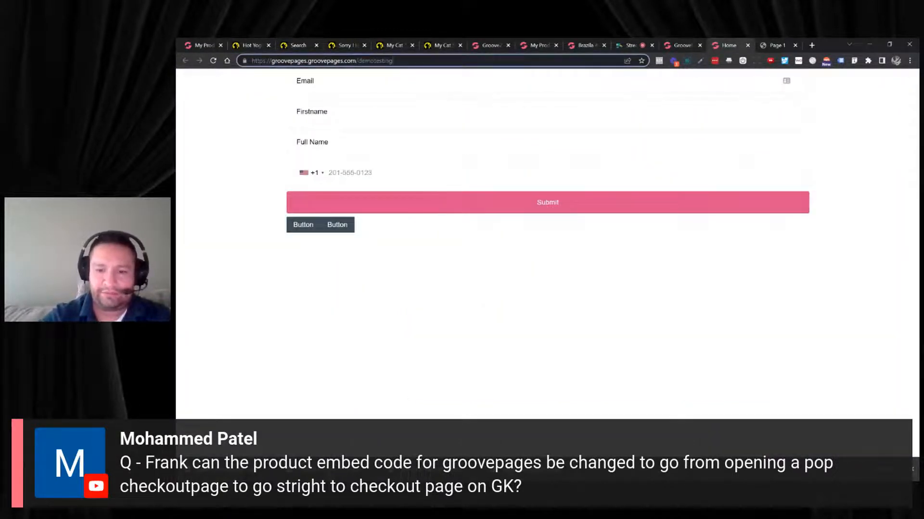
text(/page-1-copy)
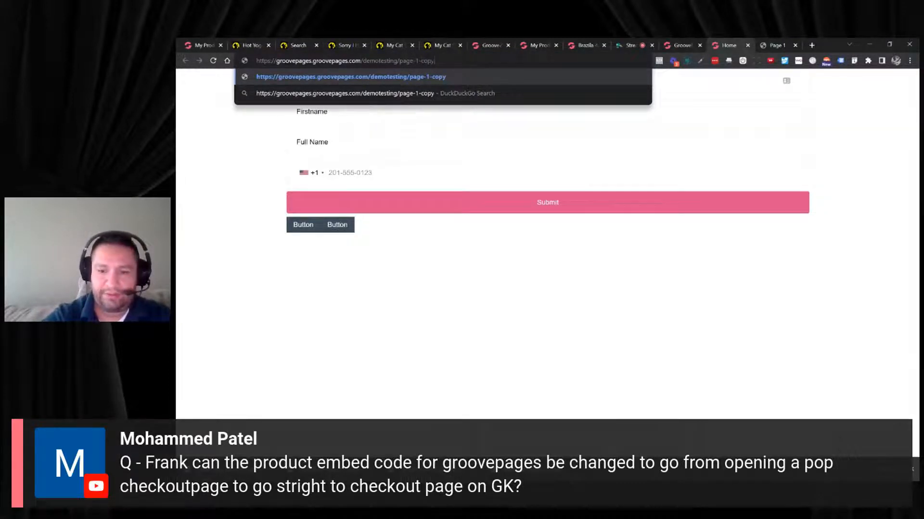
key(Return)
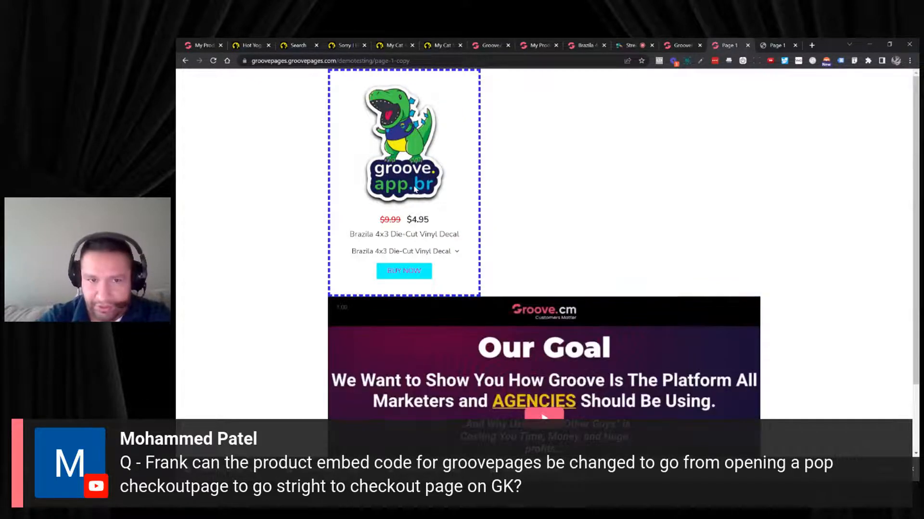
Step: Test the embedded BUY NOW button by adding the decal to the cart, and return to the product's buy button embed settings
click(407, 270)
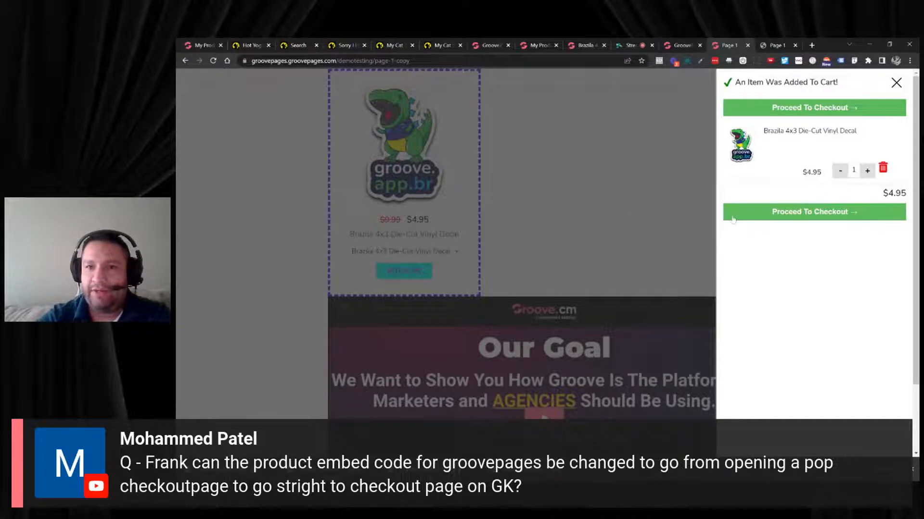
click(617, 45)
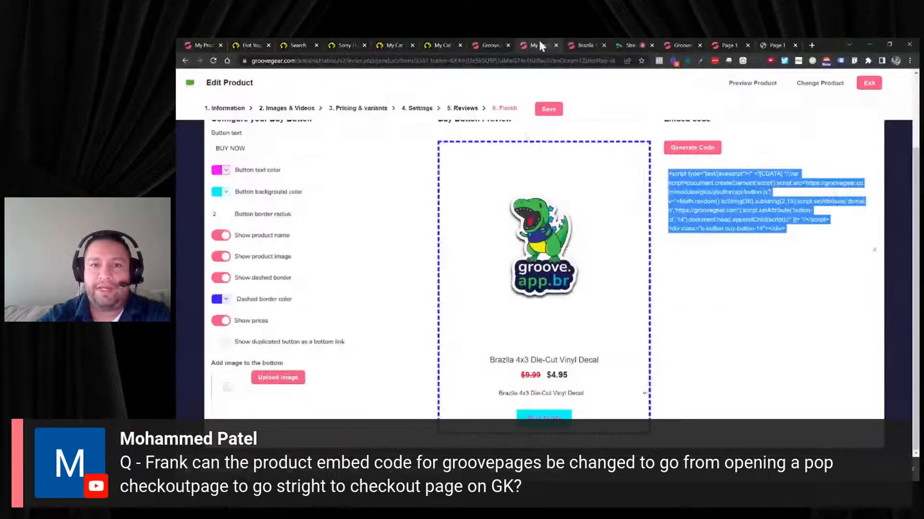
scroll(481, 178, up, 3)
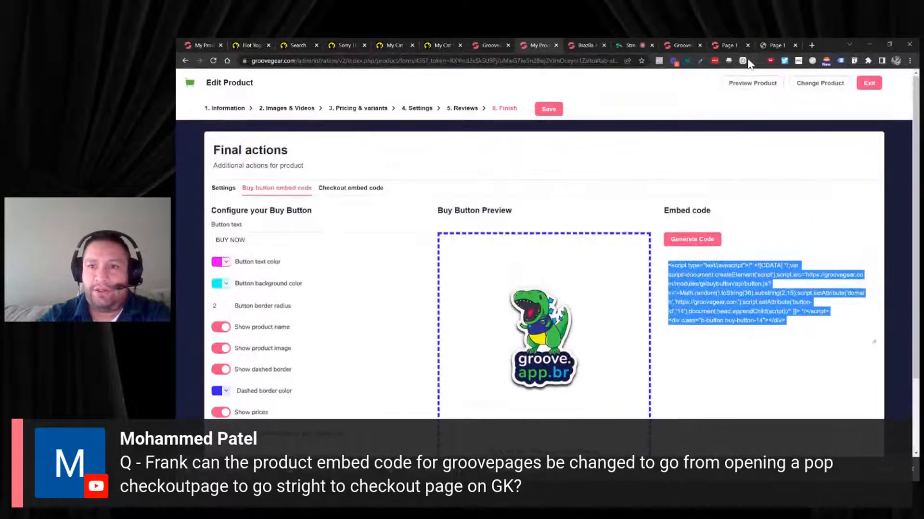
click(738, 48)
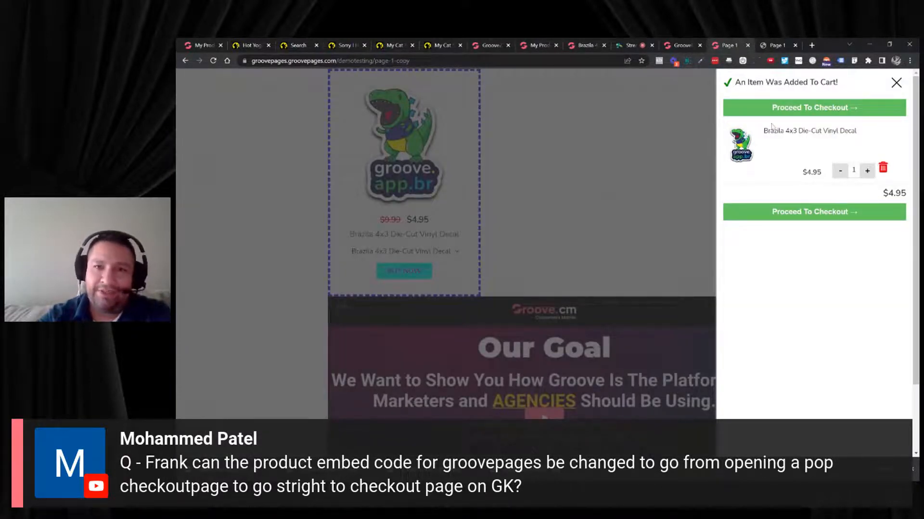
click(582, 46)
click(538, 45)
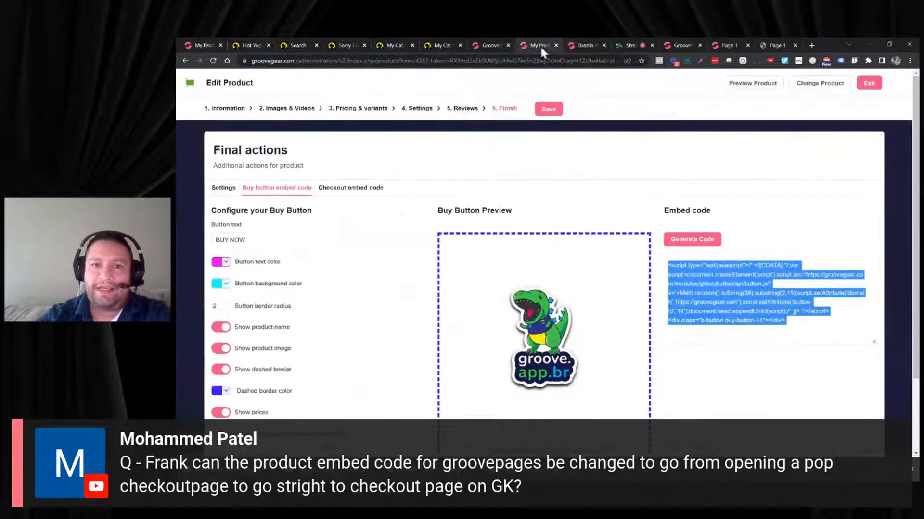
Step: In the product's checkout embed code settings, set the text on top to "Click Below" and the button text to "BUY NOW"
click(367, 188)
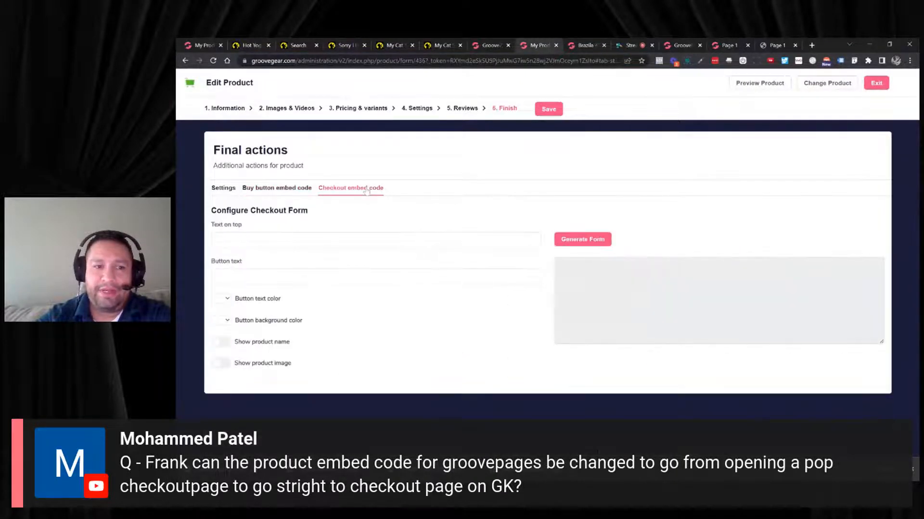
click(250, 240)
text(Click Below)
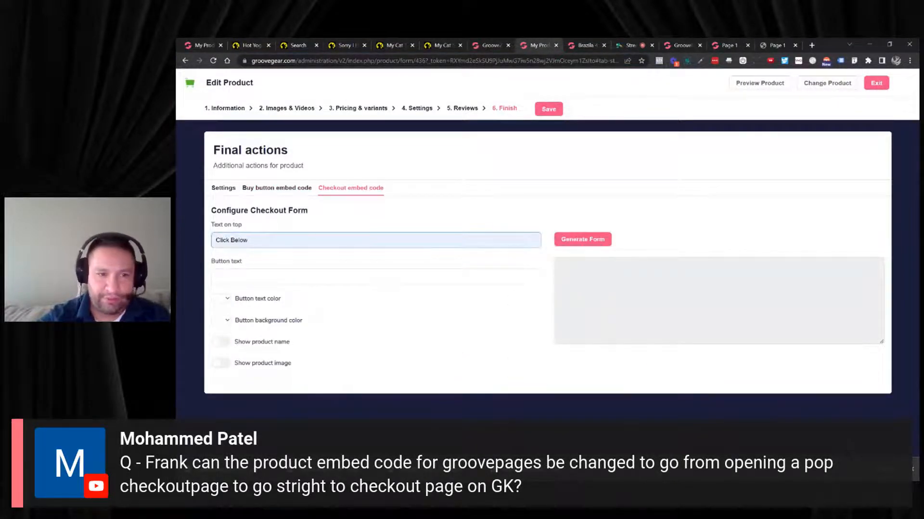
key(Tab)
text(BUY NOW)
key(Tab)
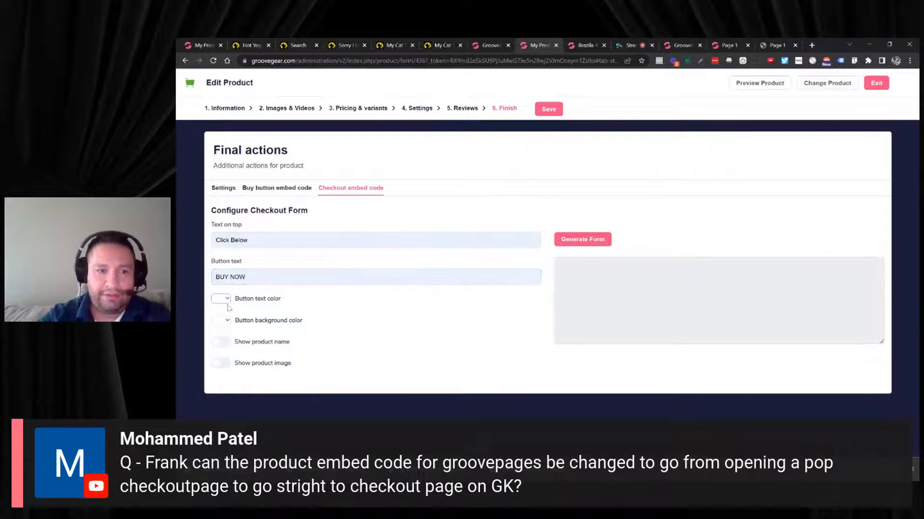
Step: Give the checkout form button dark green text on a turquoise background, and show the product name and image
click(229, 302)
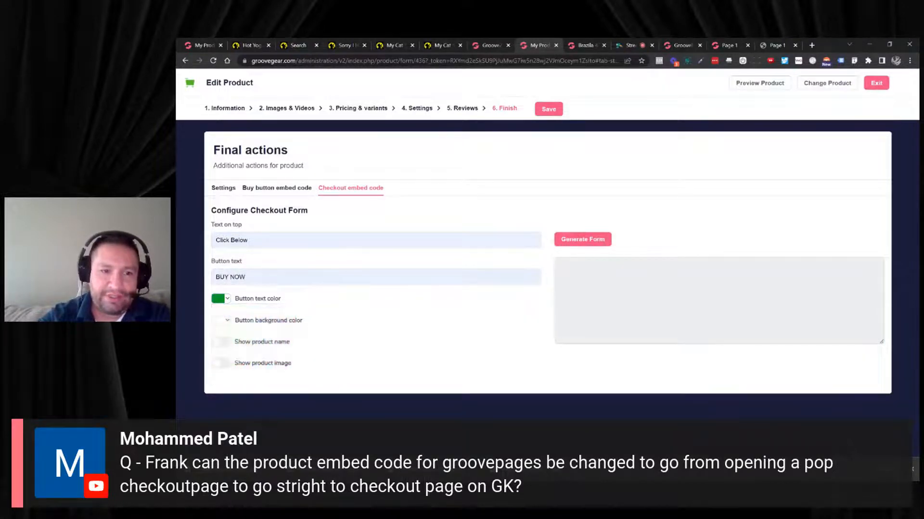
click(226, 320)
click(267, 388)
click(220, 342)
click(220, 363)
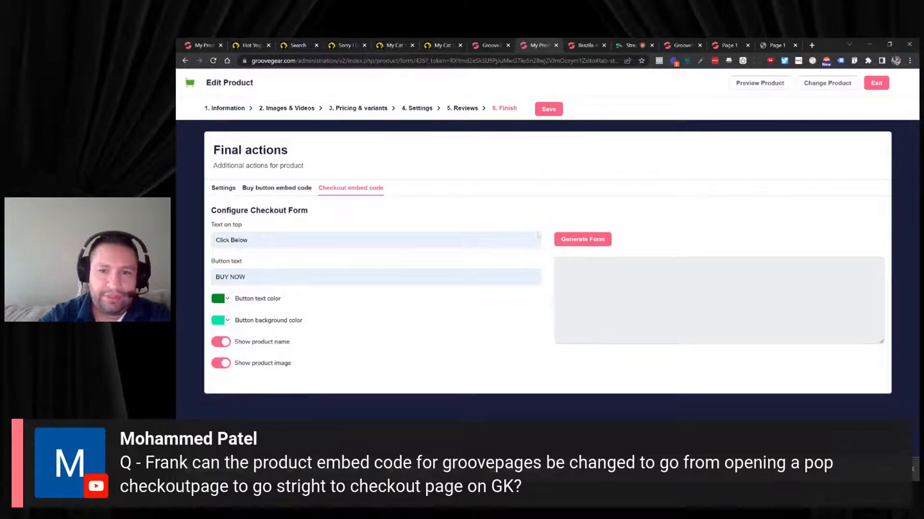
Step: Generate the checkout form's embed code, copy it, and switch back to the GroovePages page builder
click(582, 240)
drag(589, 315, 547, 257)
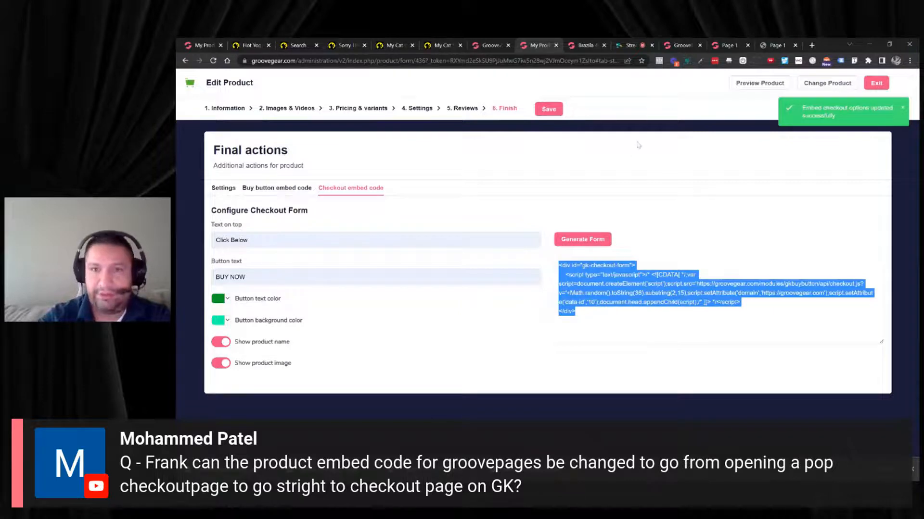
click(665, 43)
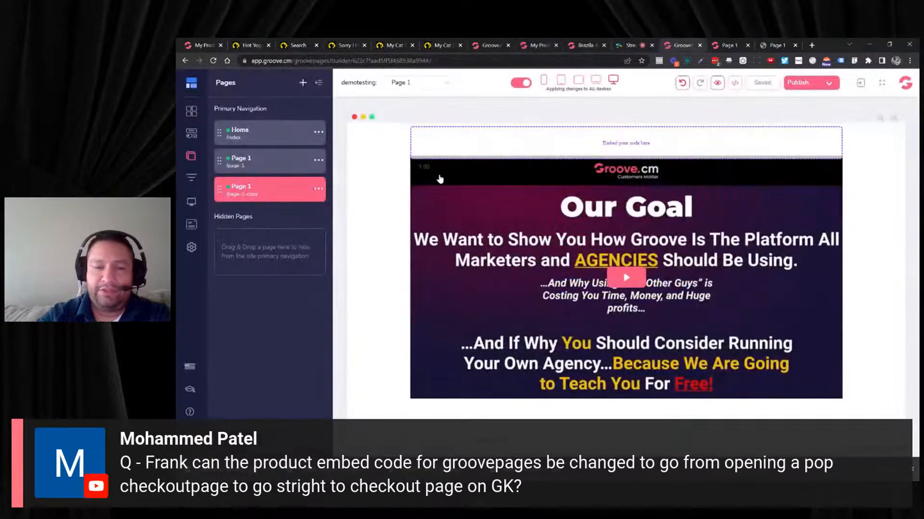
Step: Duplicate the embed element above the video, replace one copy's source code with the checkout form code, and save the page
click(479, 140)
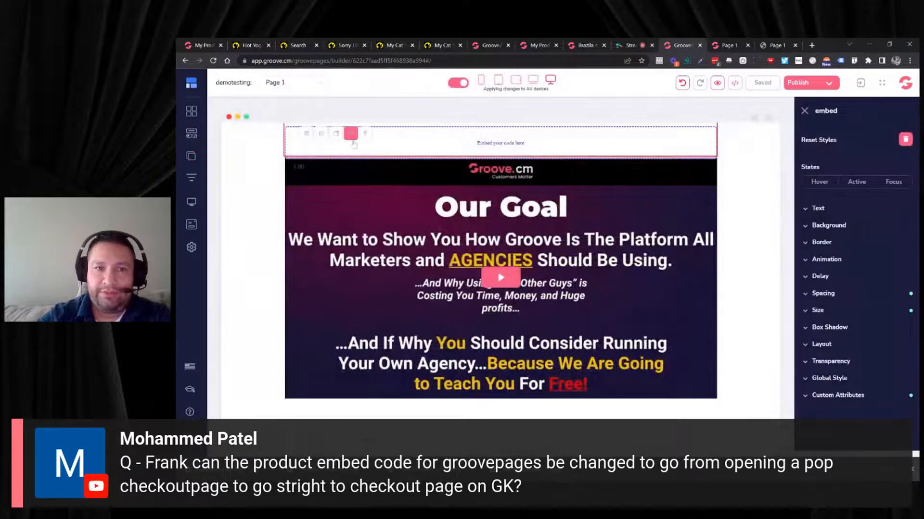
click(336, 133)
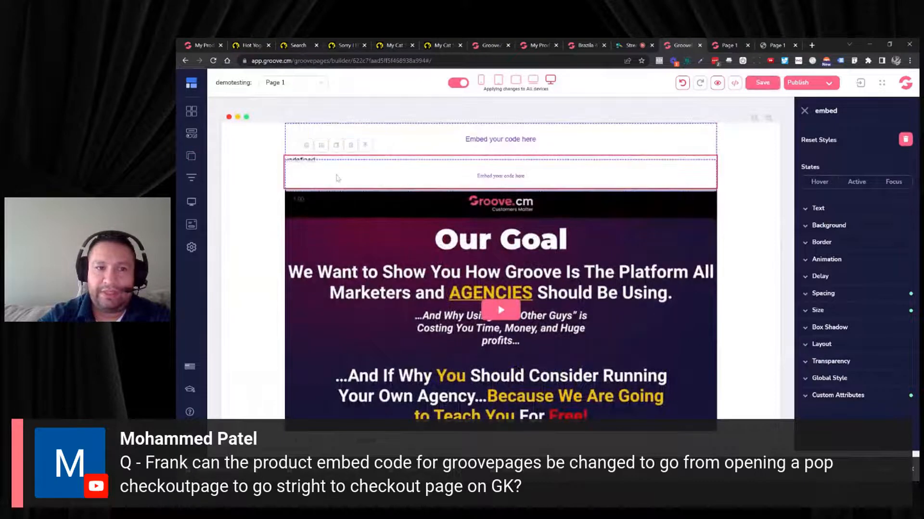
click(306, 145)
key(ctrl+a)
key(ctrl+v)
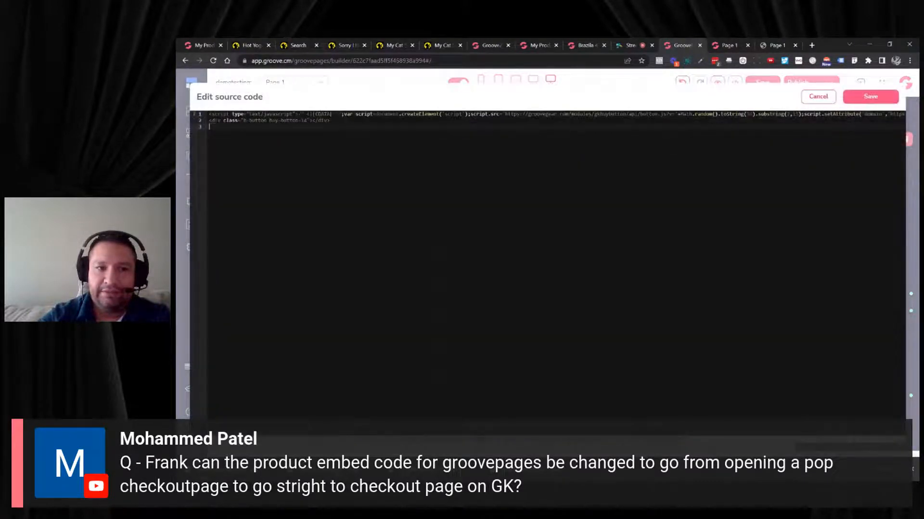
key(ctrl+a)
key(ctrl+v)
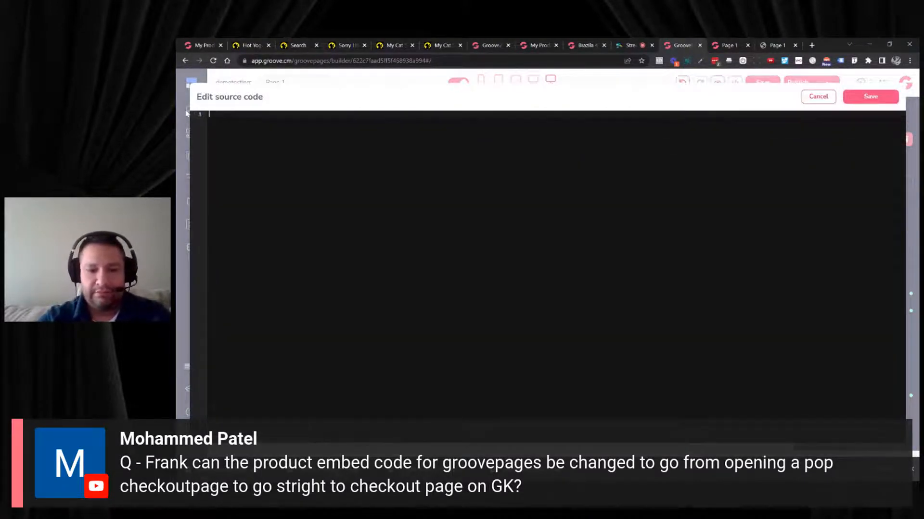
click(870, 96)
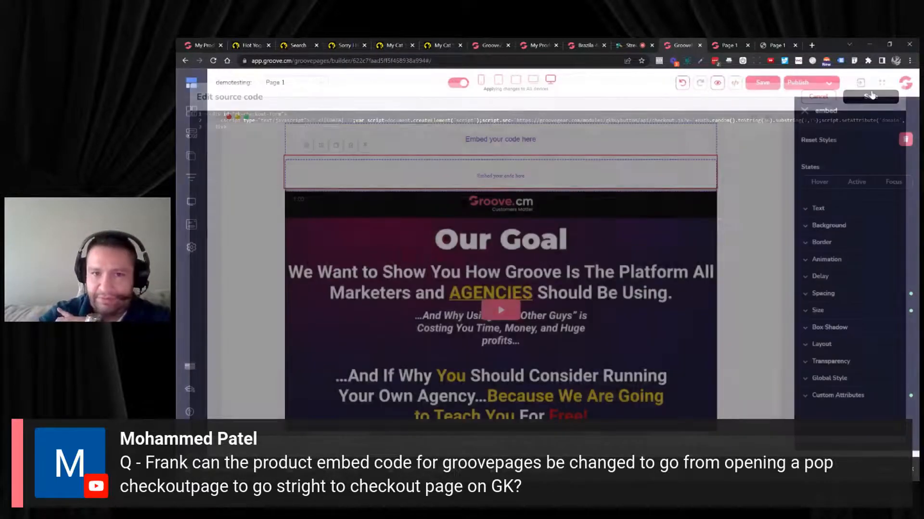
click(764, 83)
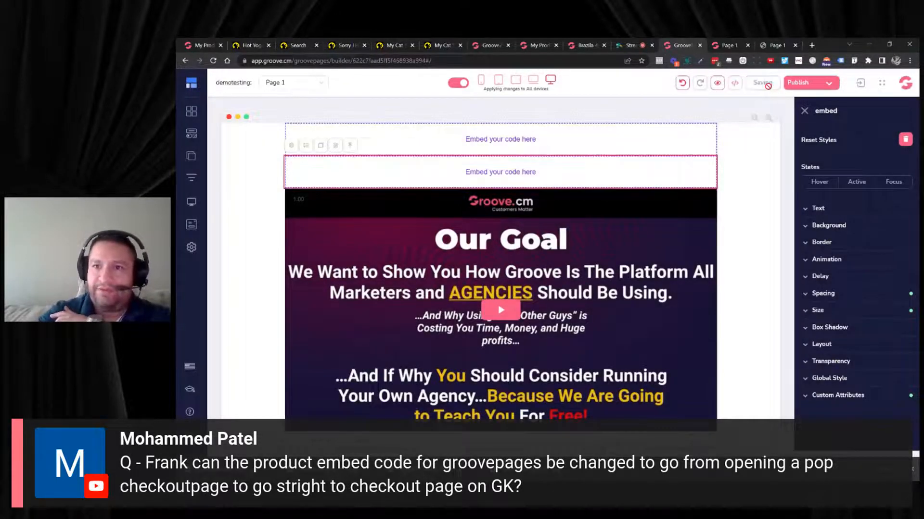
Step: Publish the whole demotesting website on the GroovePages subdomain and save the page
click(828, 85)
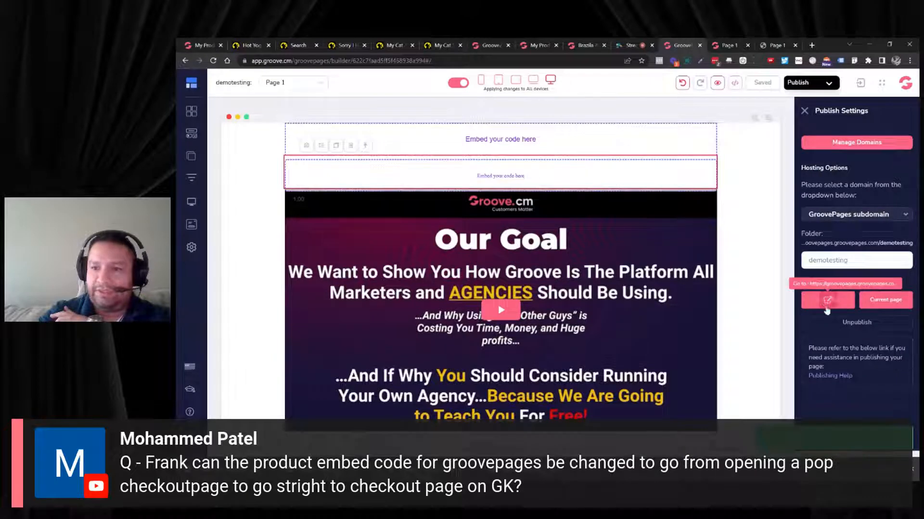
click(810, 301)
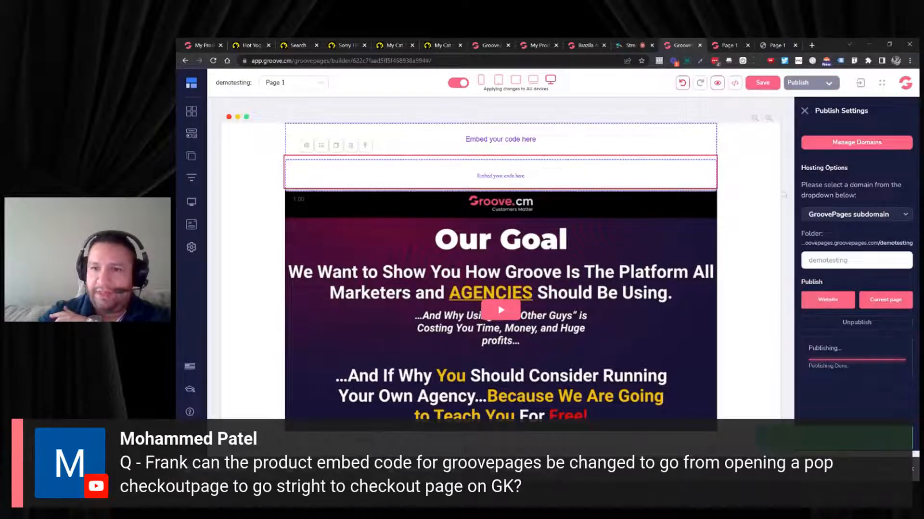
click(764, 84)
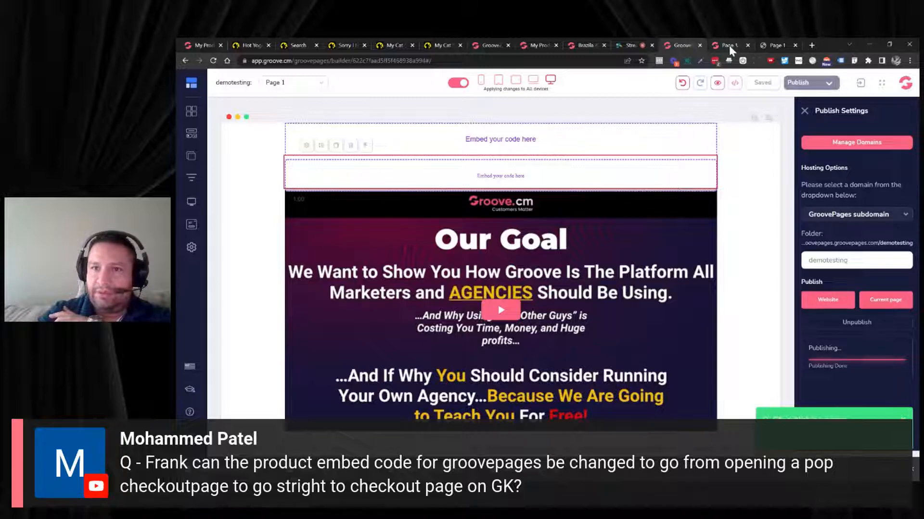
Step: Close the page preview and reload the published page-1-copy page to check the embedded checkout form
click(770, 45)
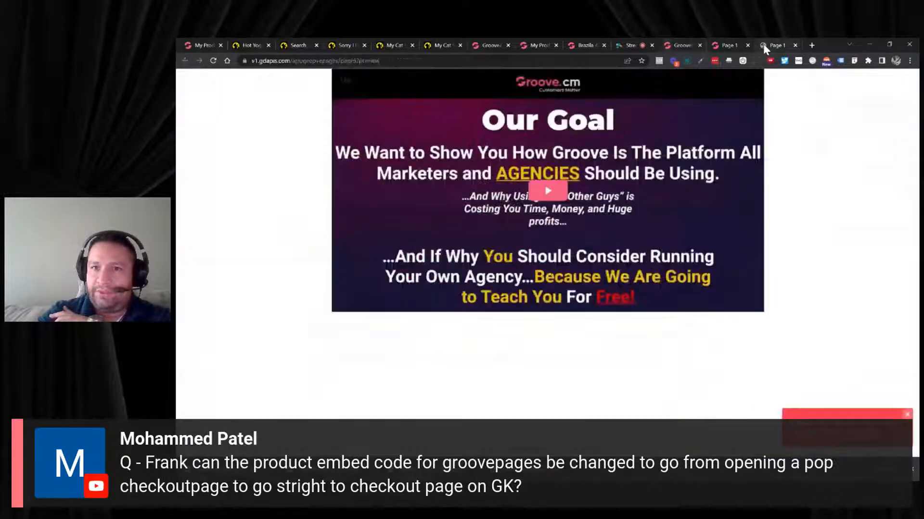
click(795, 45)
click(548, 114)
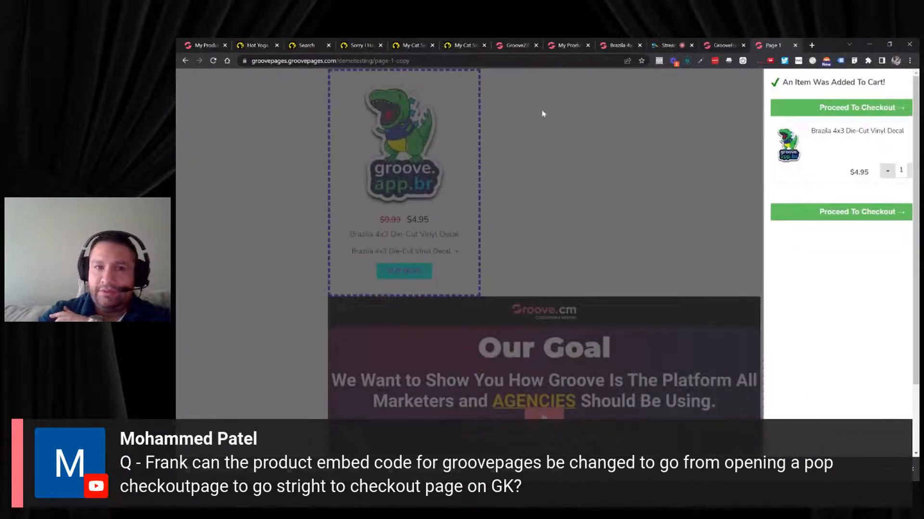
click(214, 60)
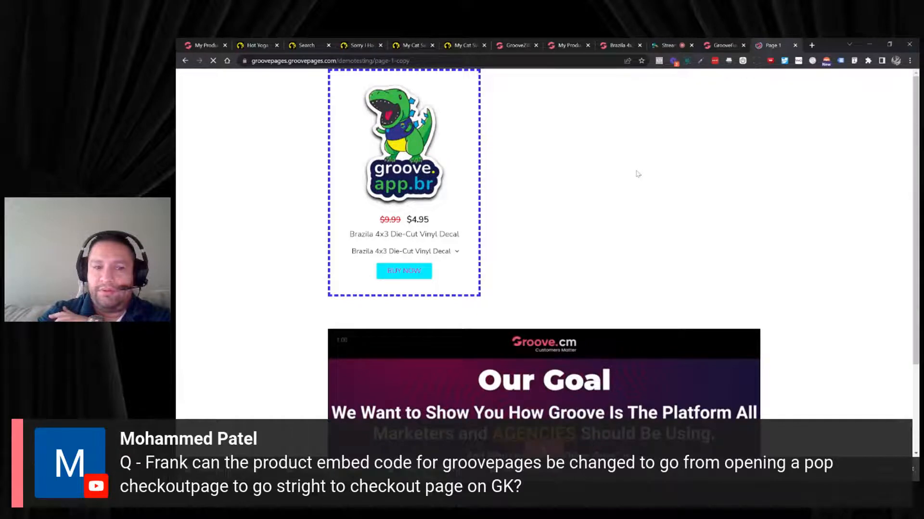
Step: Delete the upper embed element from the page in the GroovePages builder
click(720, 45)
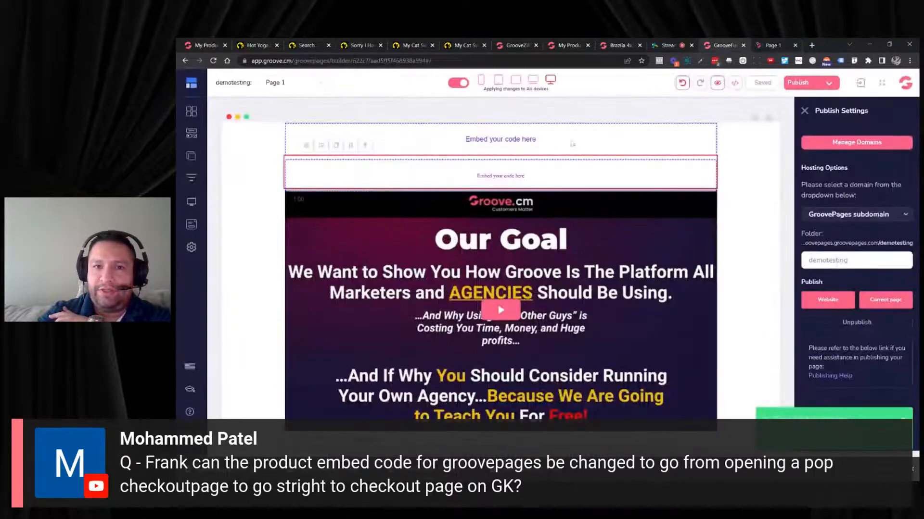
click(453, 140)
click(353, 135)
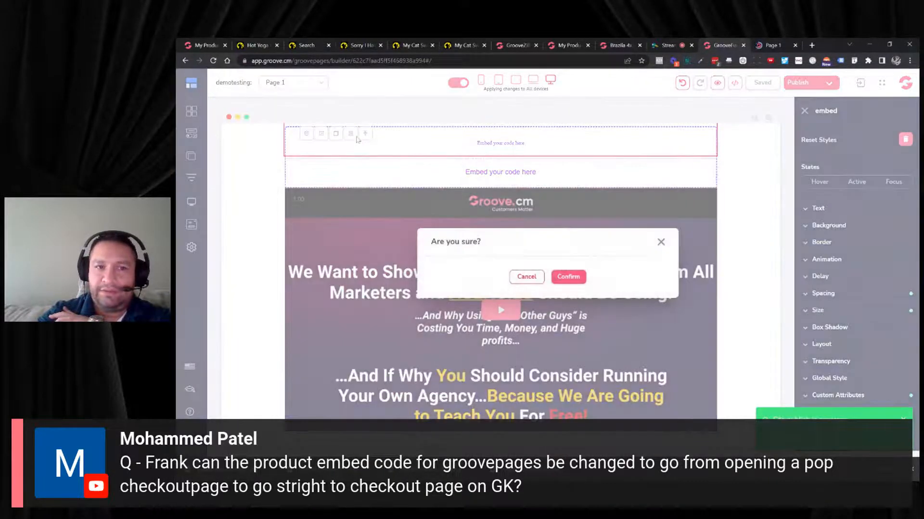
click(564, 273)
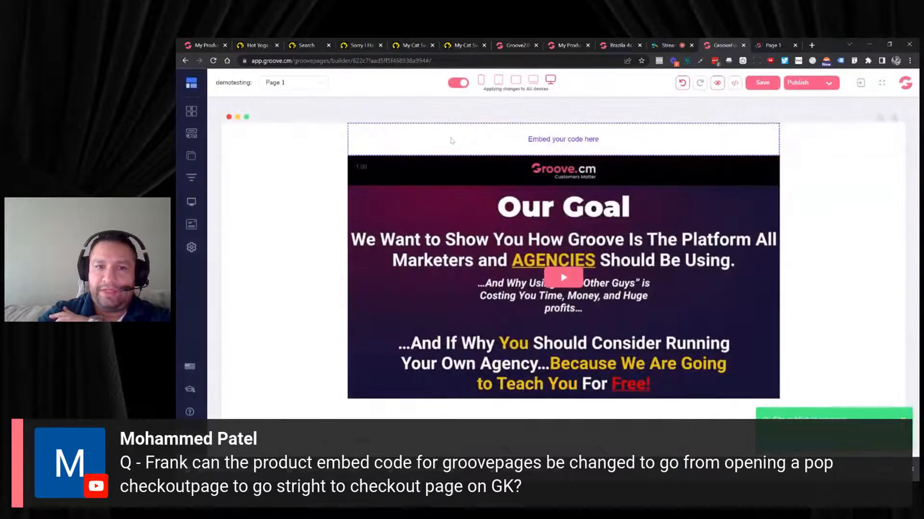
Step: Clear the remaining embed element's source code, paste the checkout form code in again, and save it
click(313, 137)
click(307, 134)
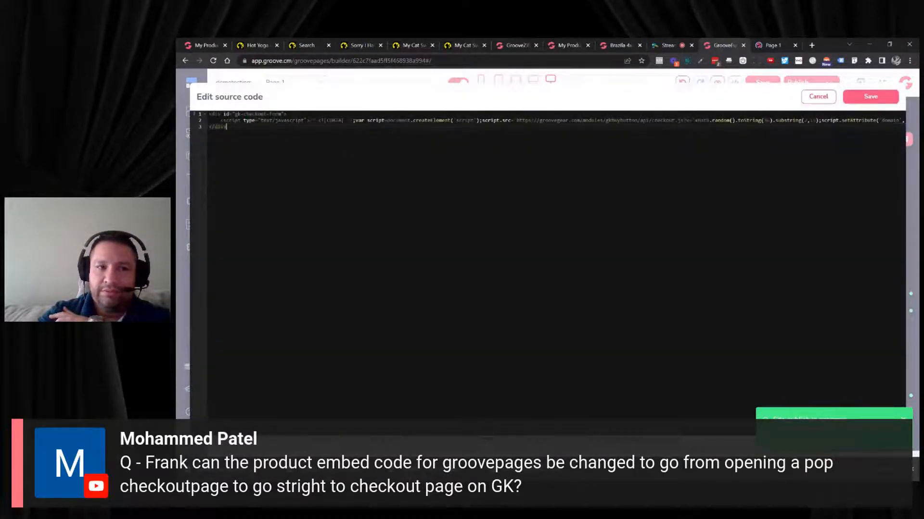
click(216, 114)
click(226, 127)
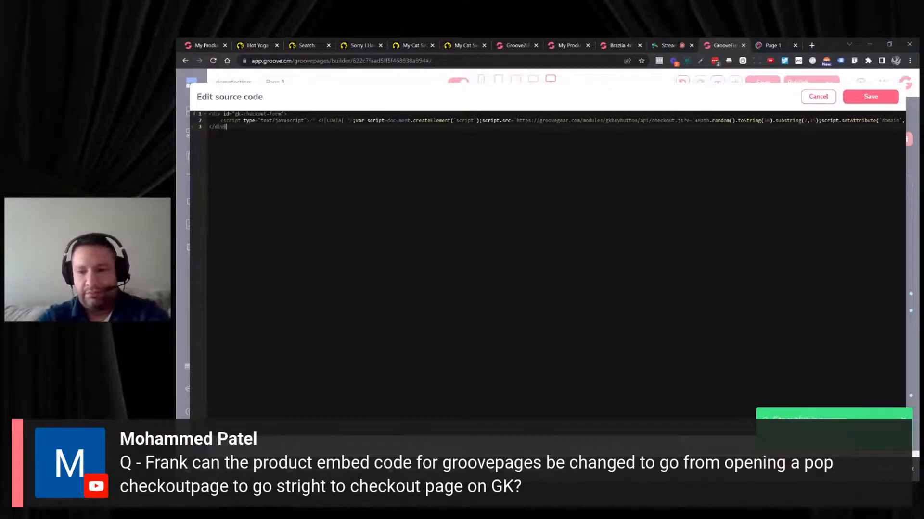
key(ctrl+a)
key(BackSpace)
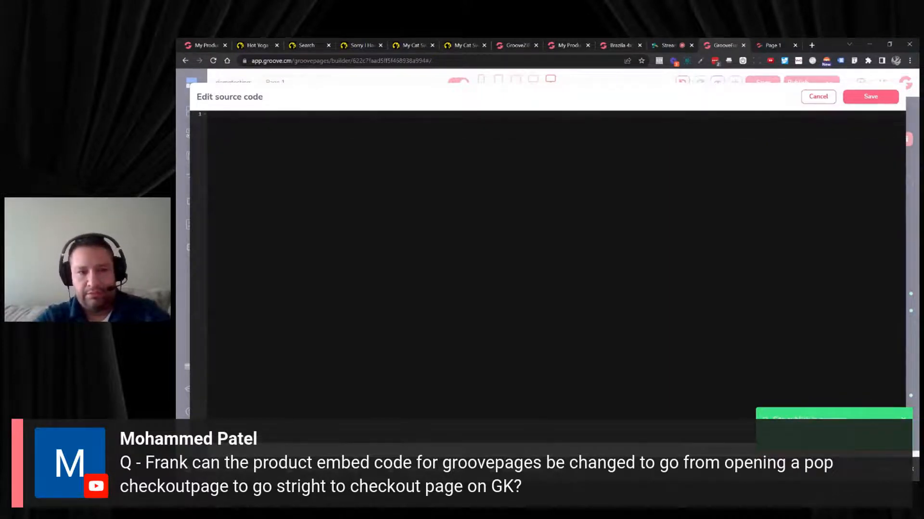
key(ctrl+v)
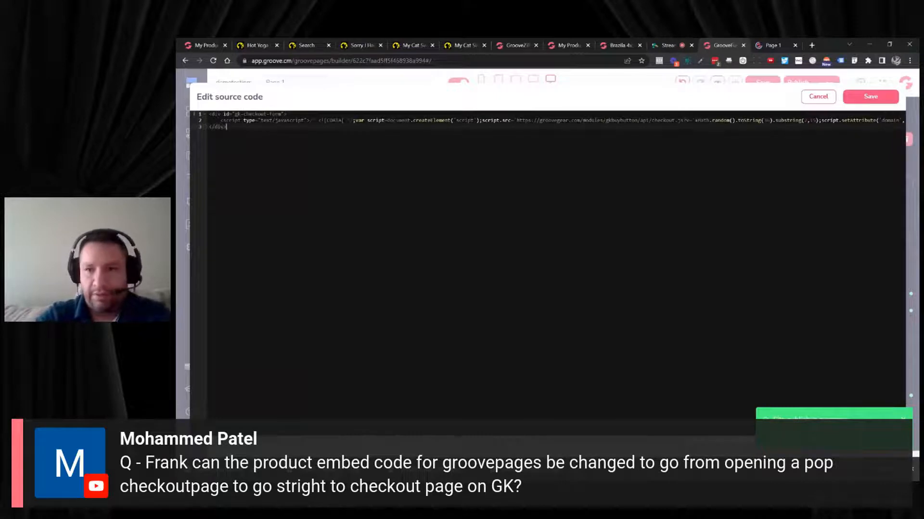
click(866, 96)
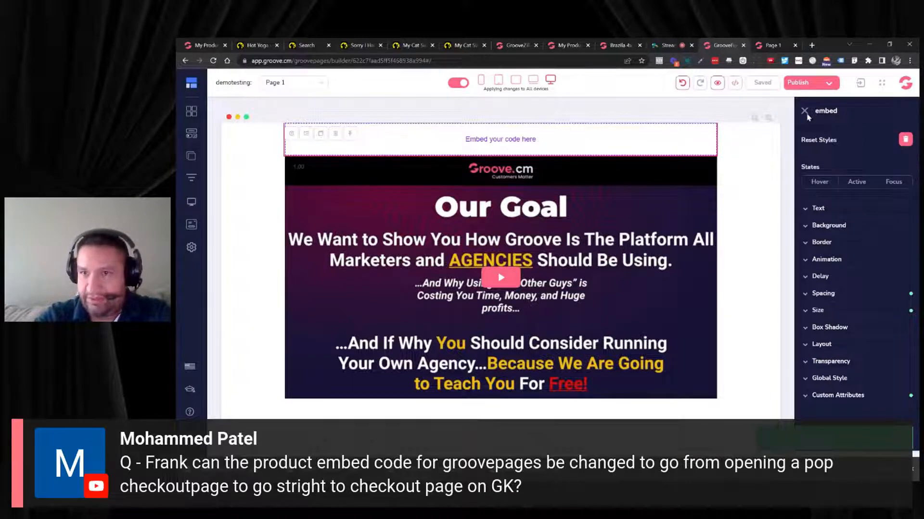
Step: Republish the whole demotesting website and reload the published page-1-copy page
click(808, 83)
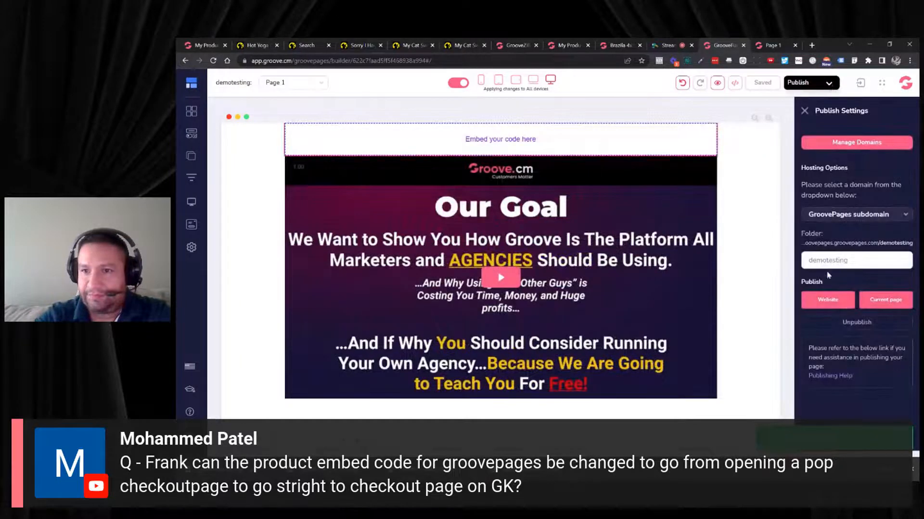
click(810, 300)
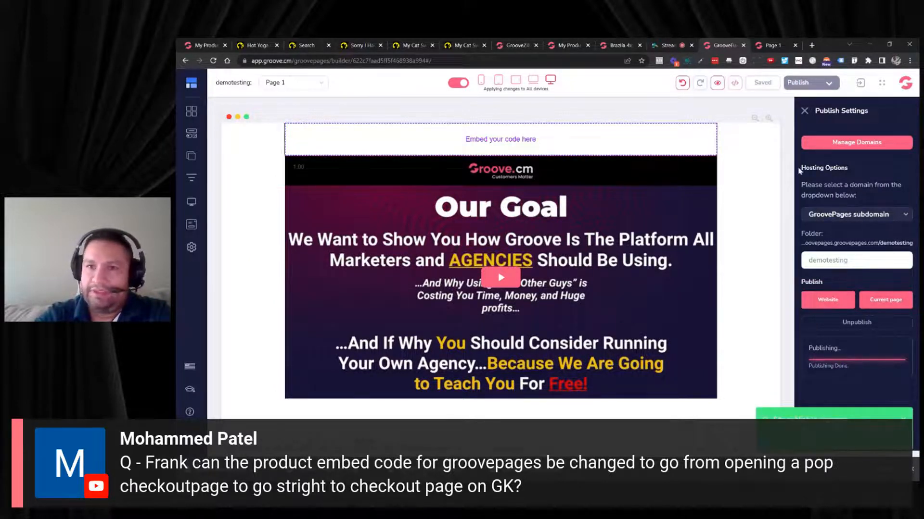
click(772, 45)
click(213, 61)
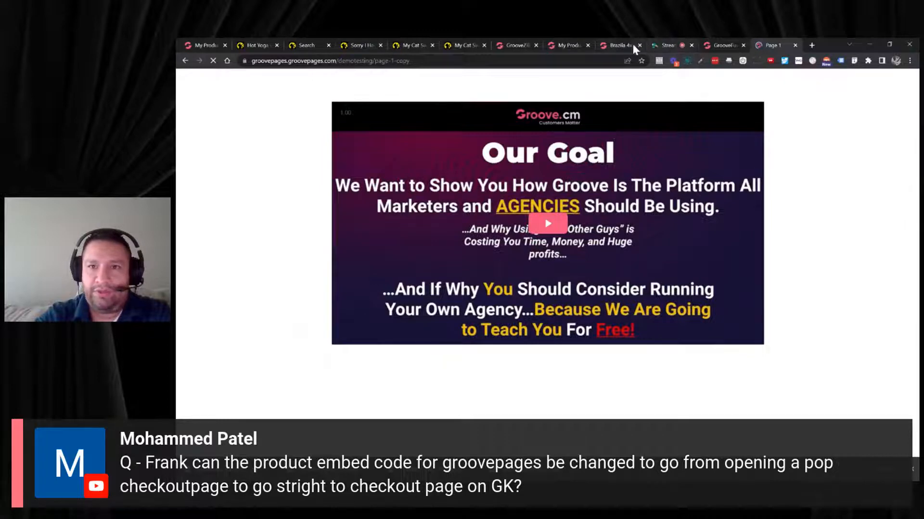
Step: Review the checkout embed settings, the decal's store page and the published page, and return to the page builder
click(705, 42)
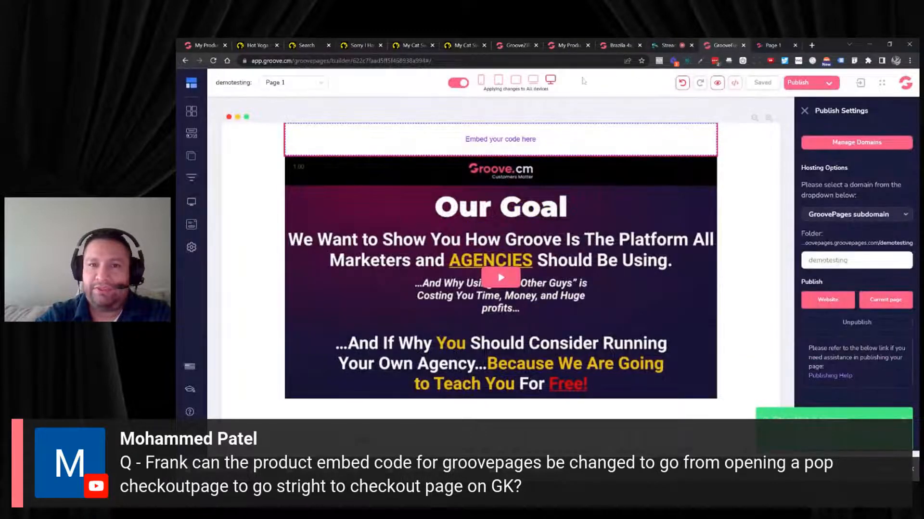
click(573, 48)
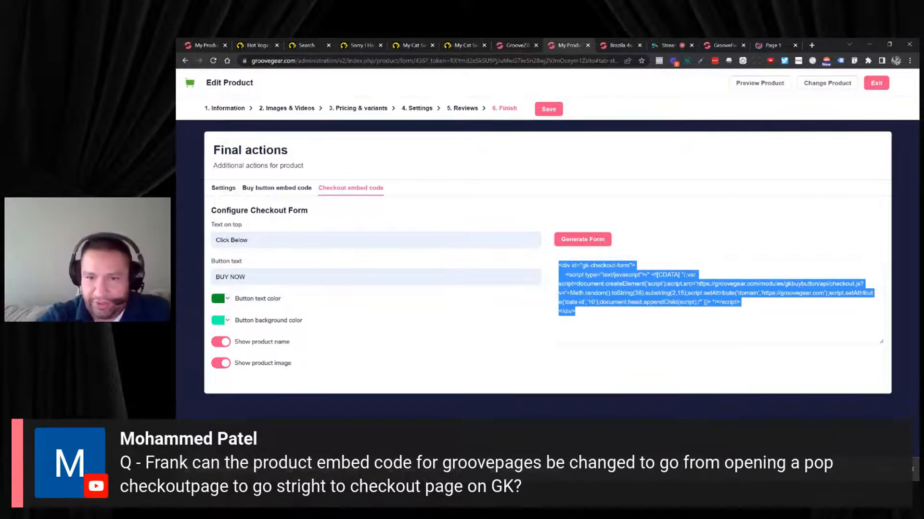
click(620, 45)
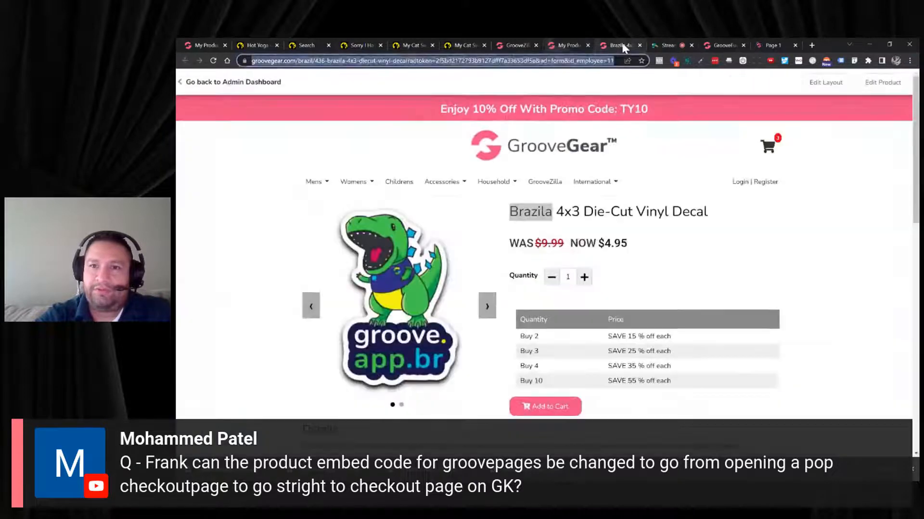
click(758, 48)
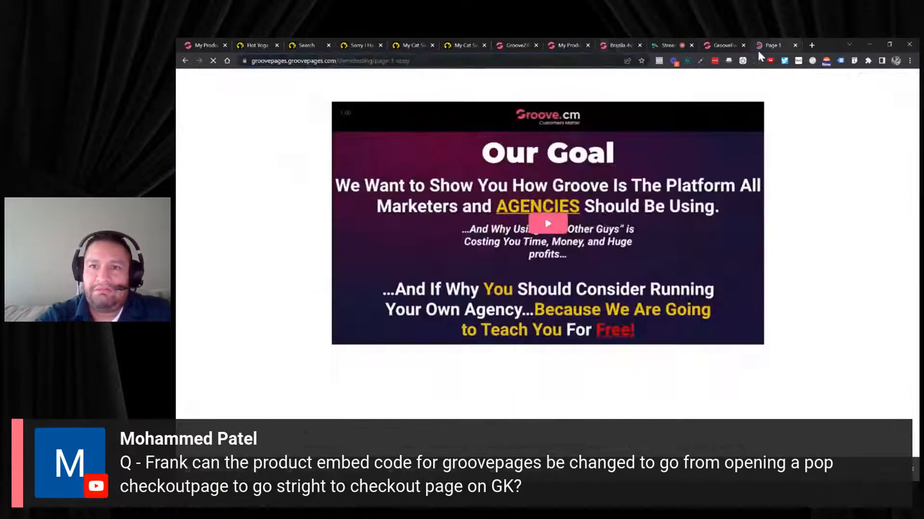
click(719, 45)
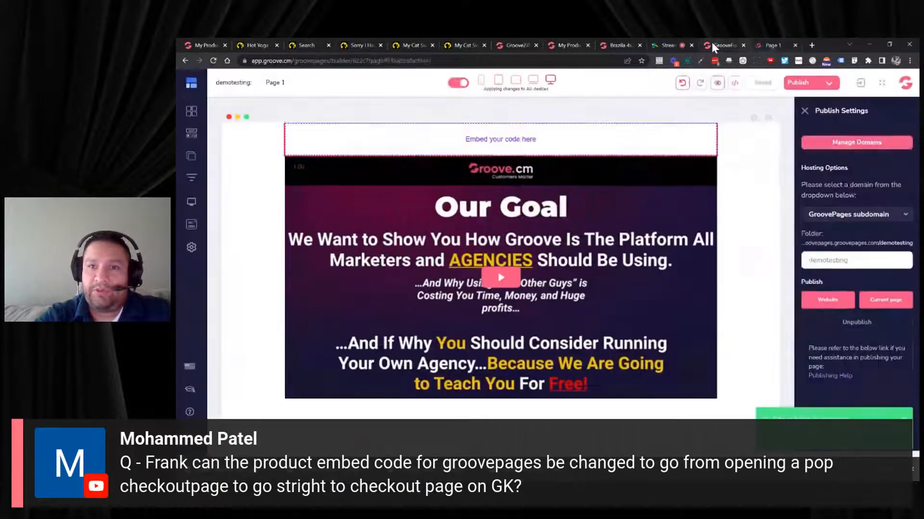